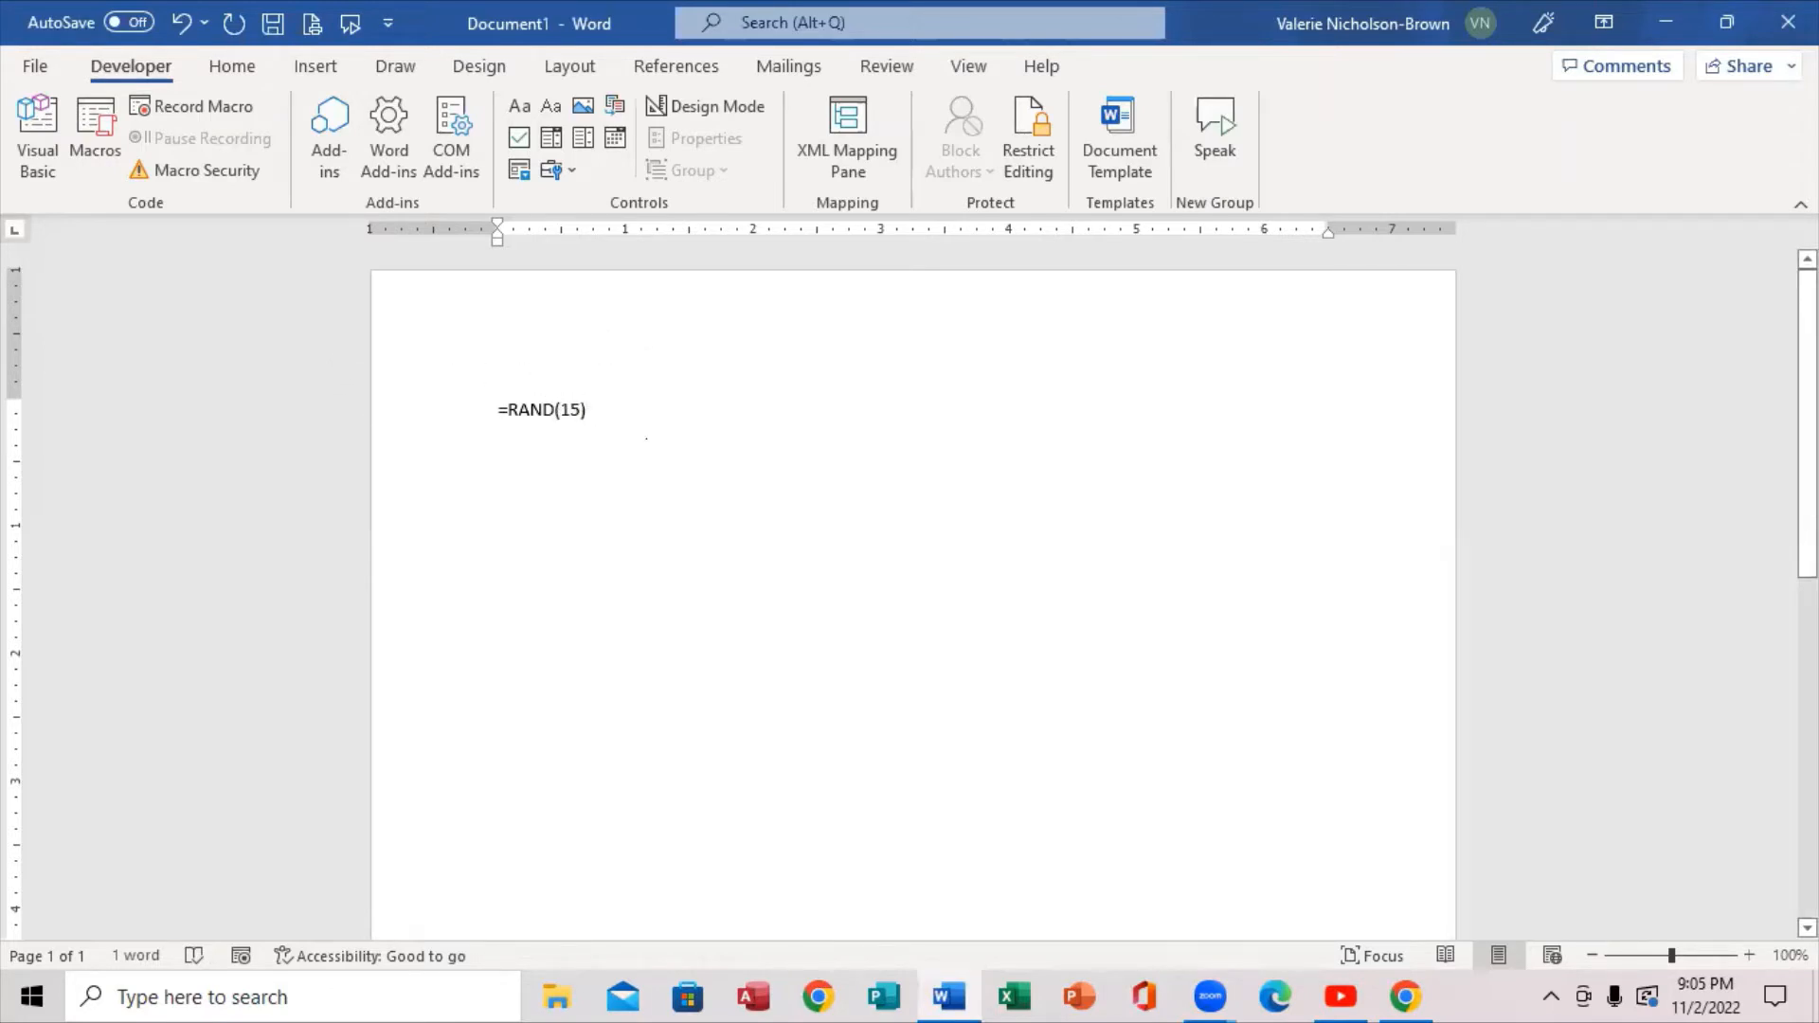
Fill the document with 15 paragraphs of sample text from the =RAND(15) formula.
key(Return)
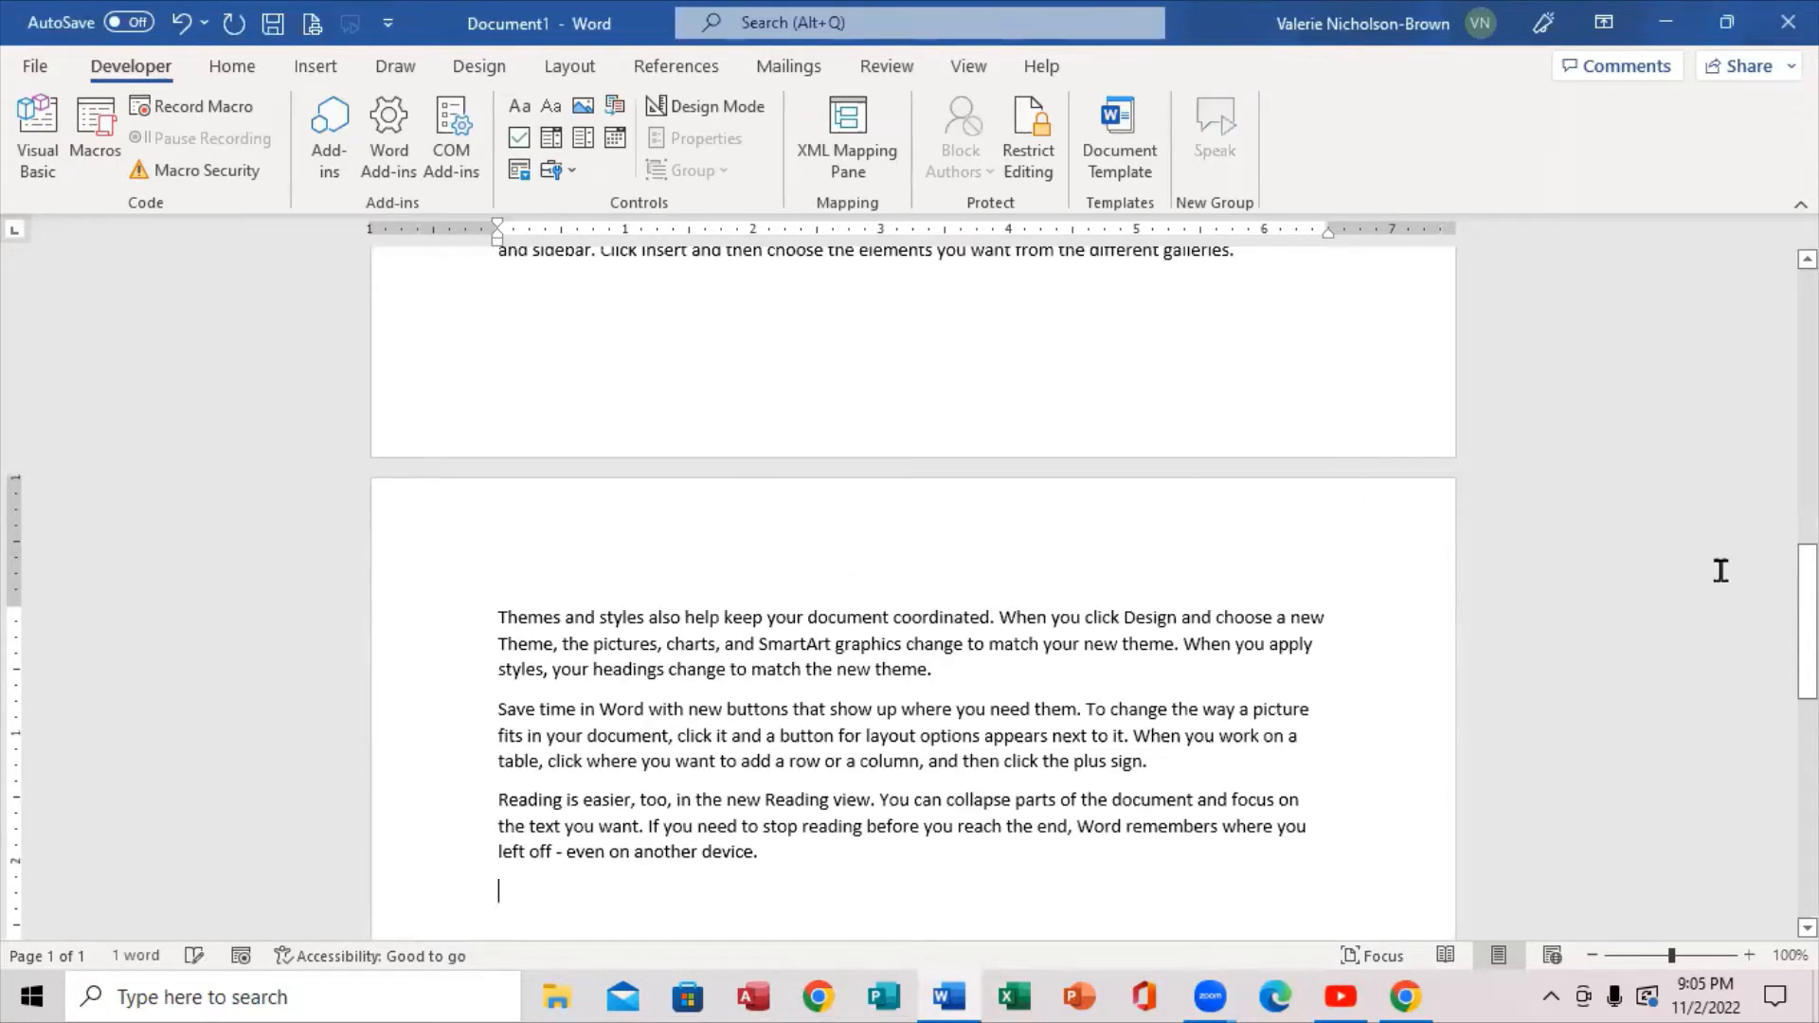
drag(1808, 609, 1731, 238)
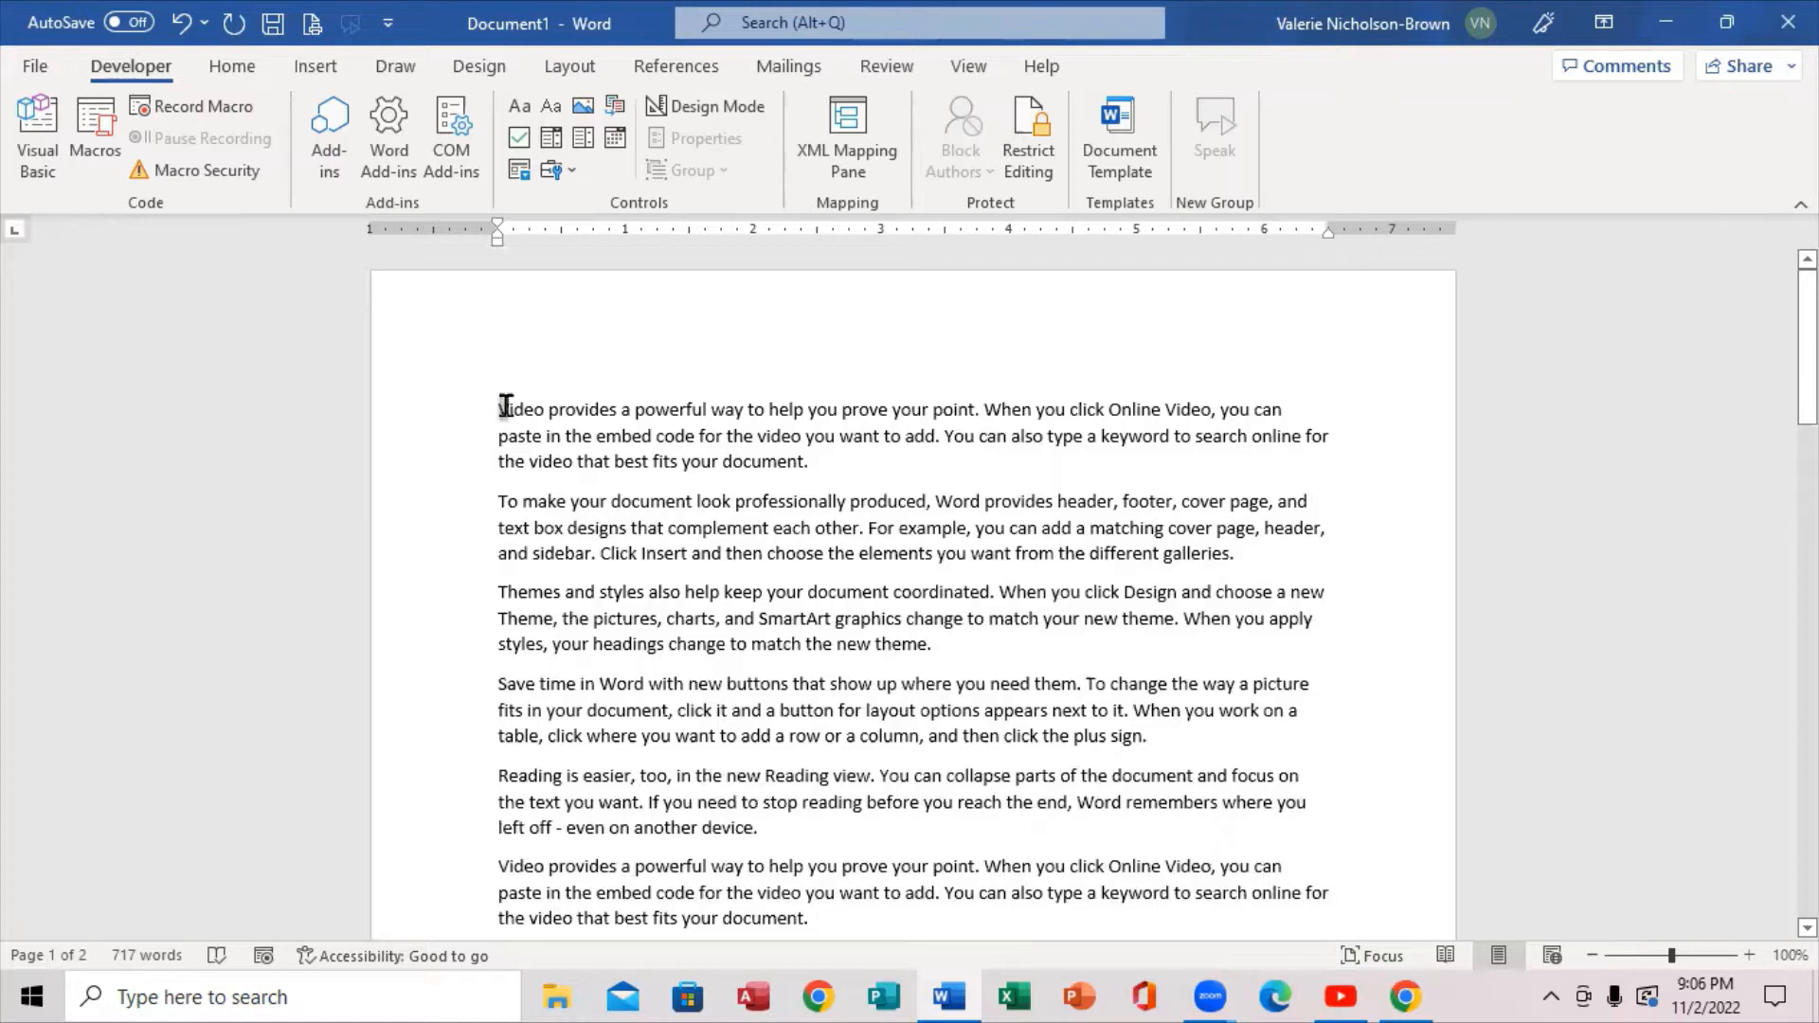
Turn the letter V at the start of the first paragraph into a Dropped drop cap.
drag(509, 406, 517, 408)
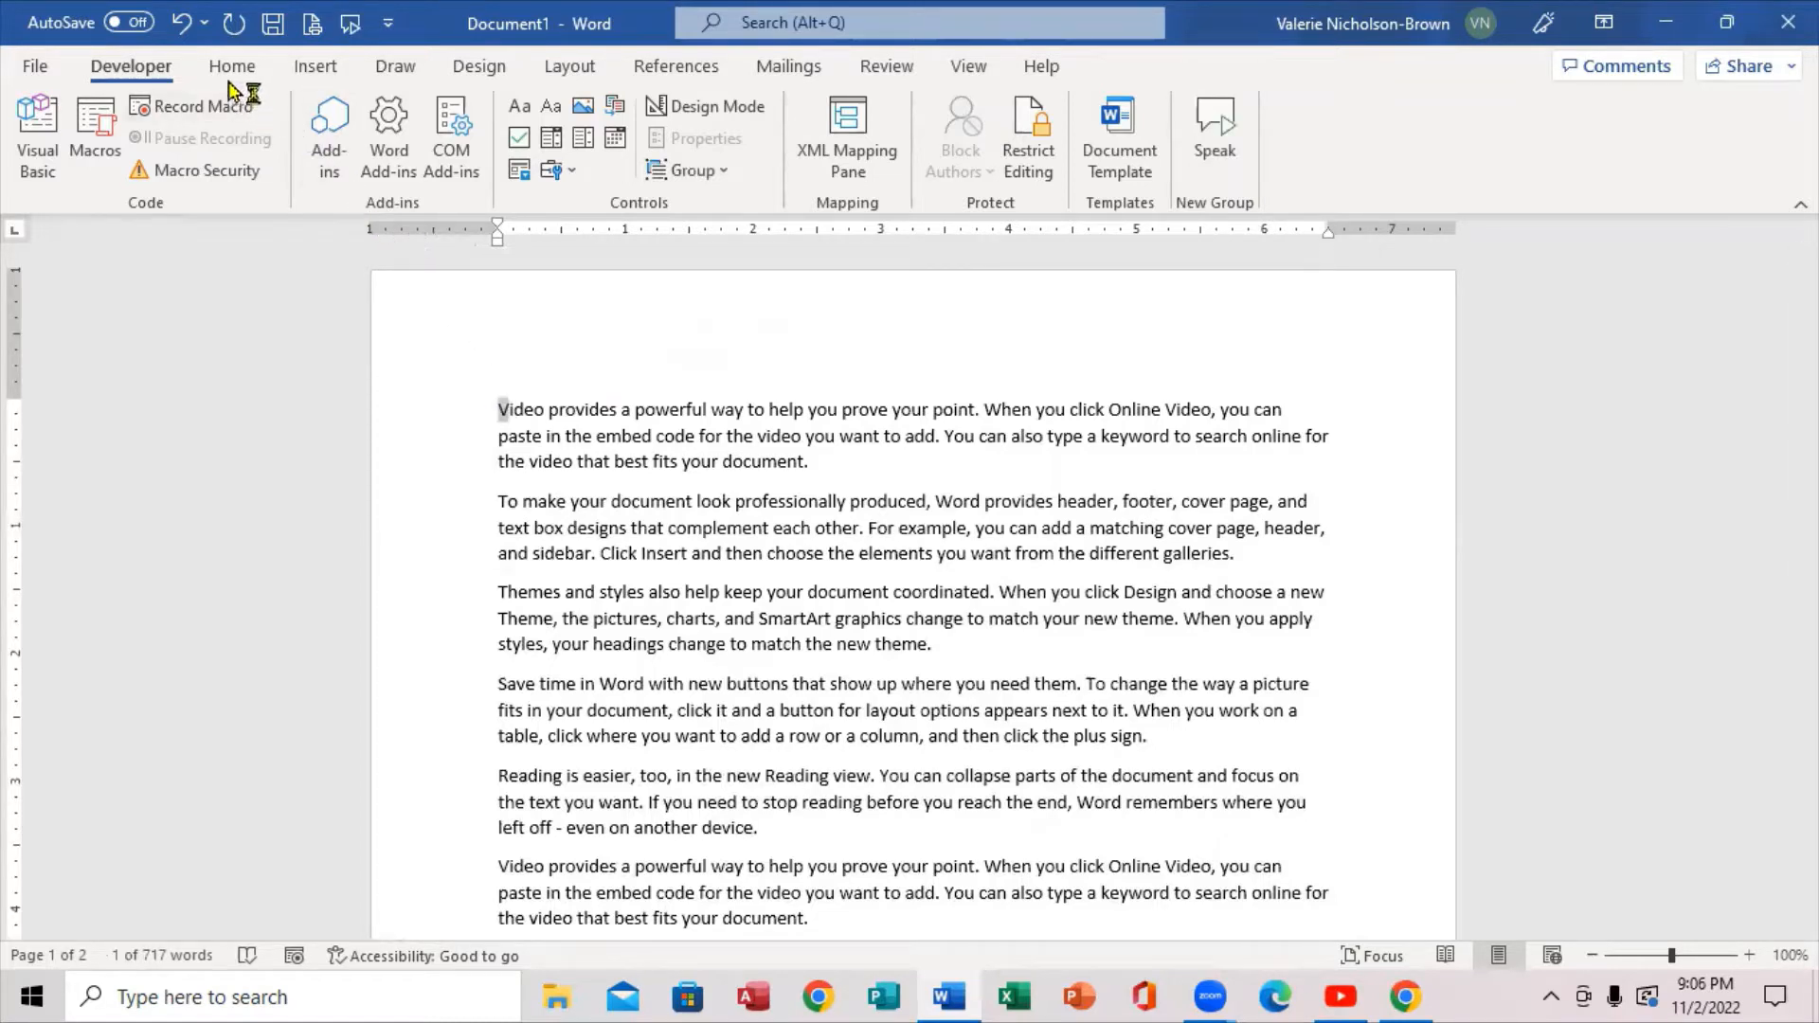
click(303, 76)
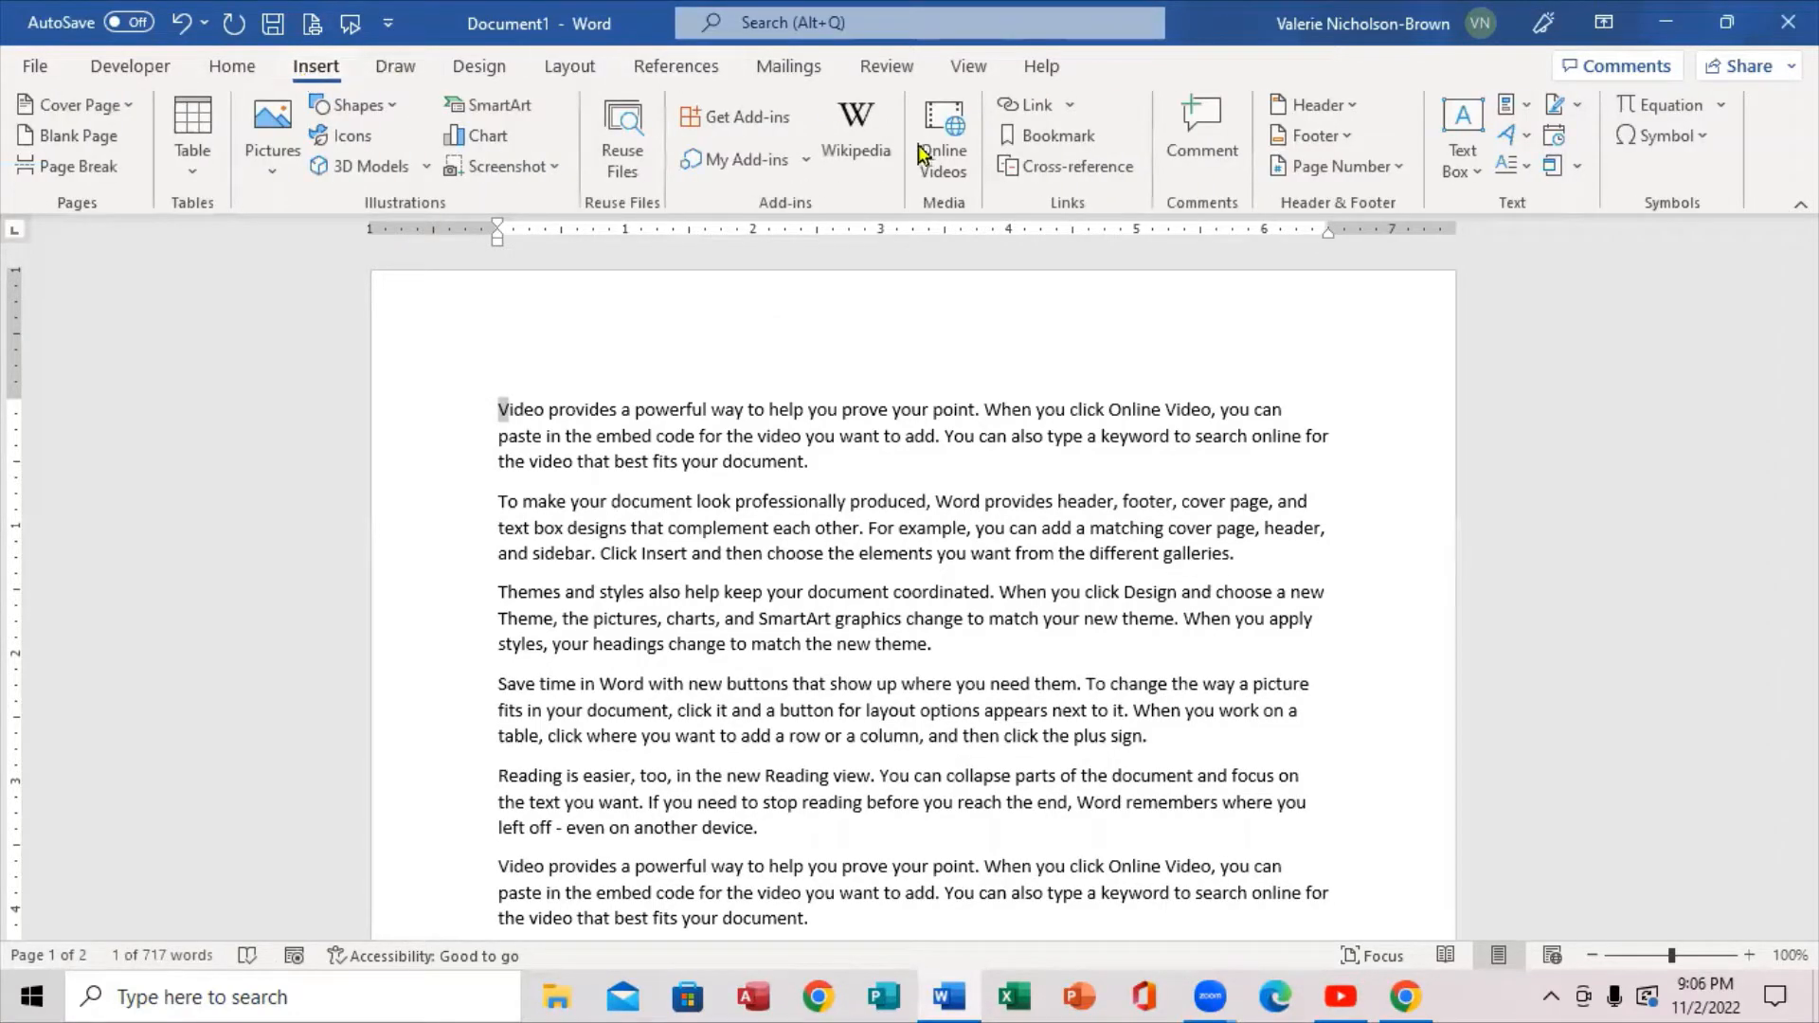
click(1533, 171)
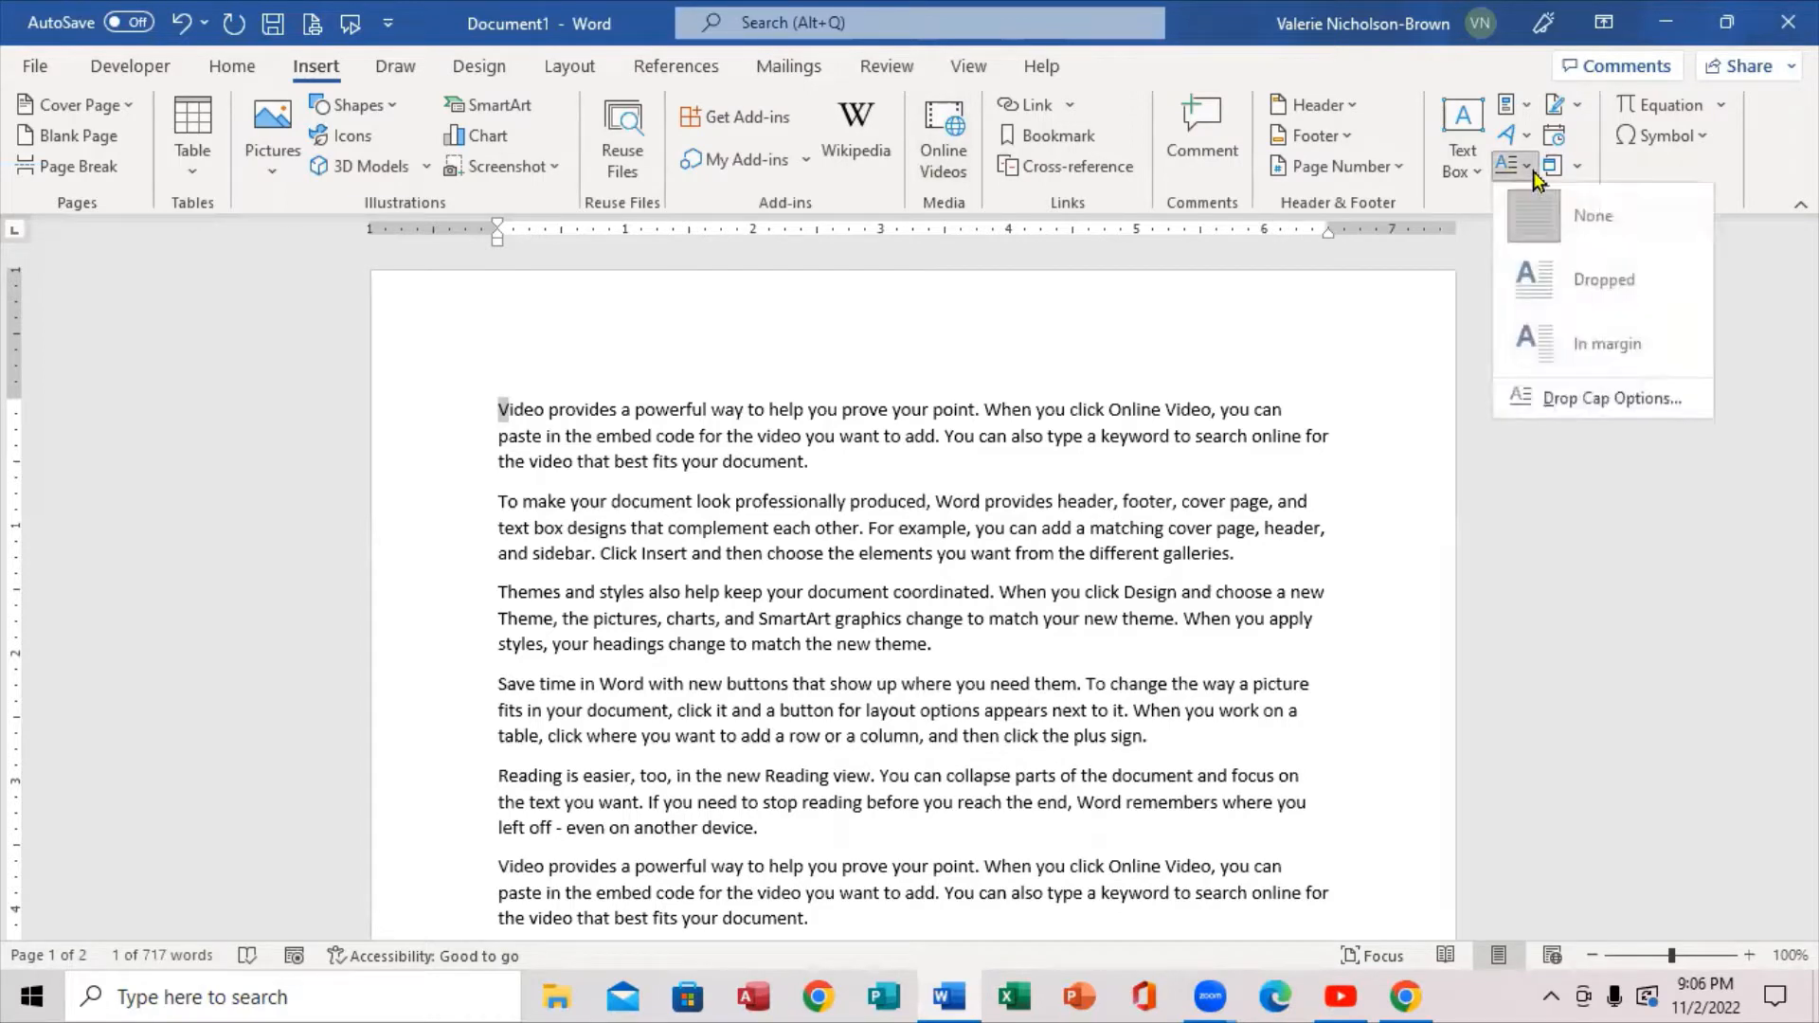
click(1581, 282)
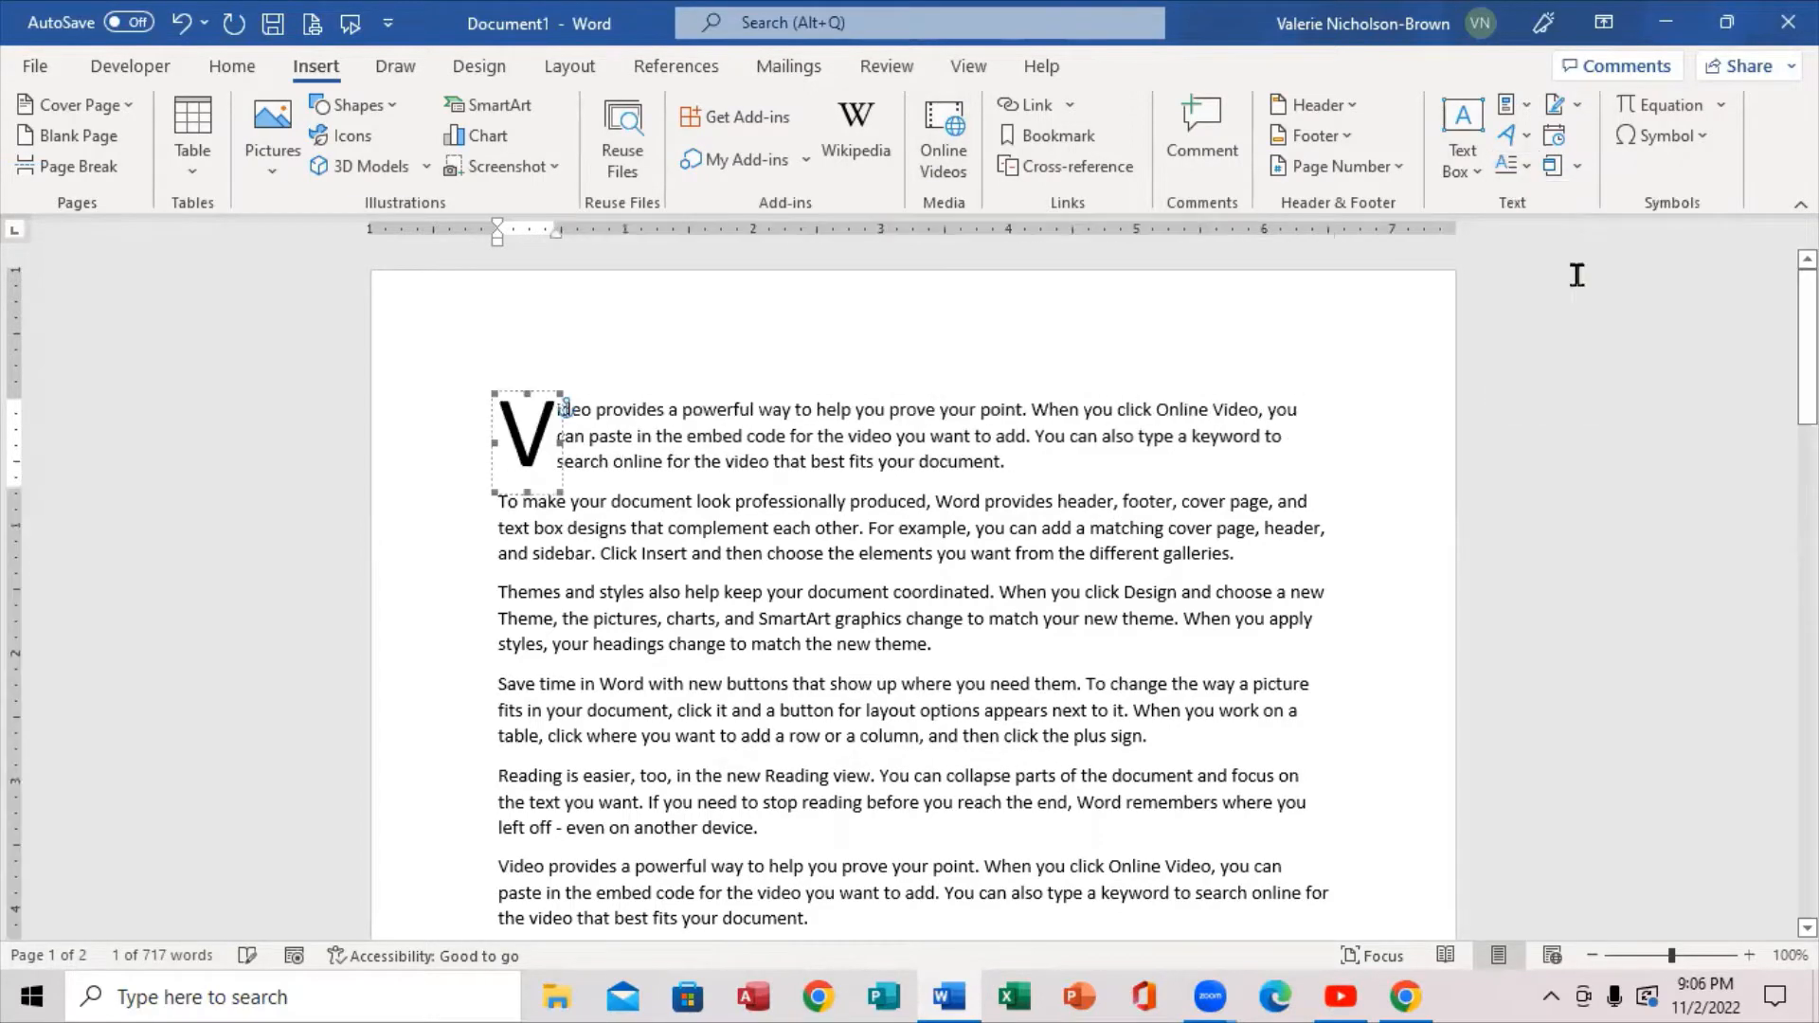
click(1444, 500)
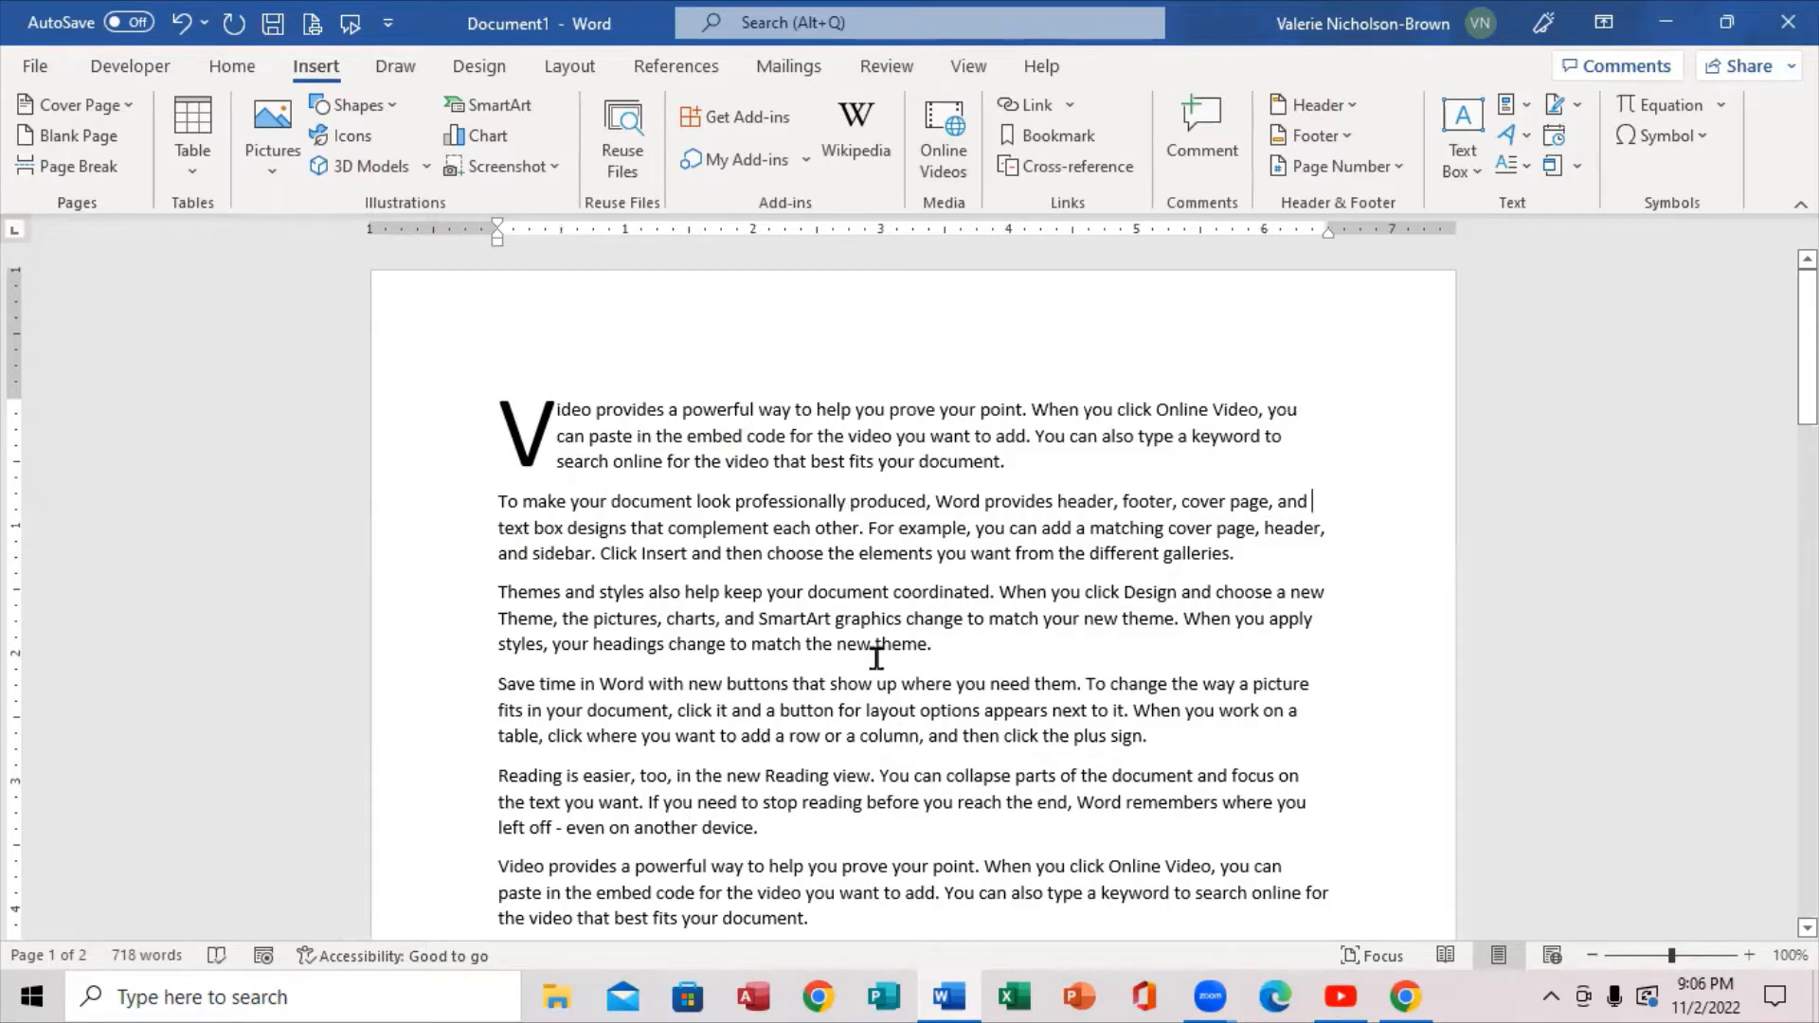
Insert the picture IMG_20220410_002639 from the Desktop's "all folder" at the end of the second paragraph's first line.
click(274, 173)
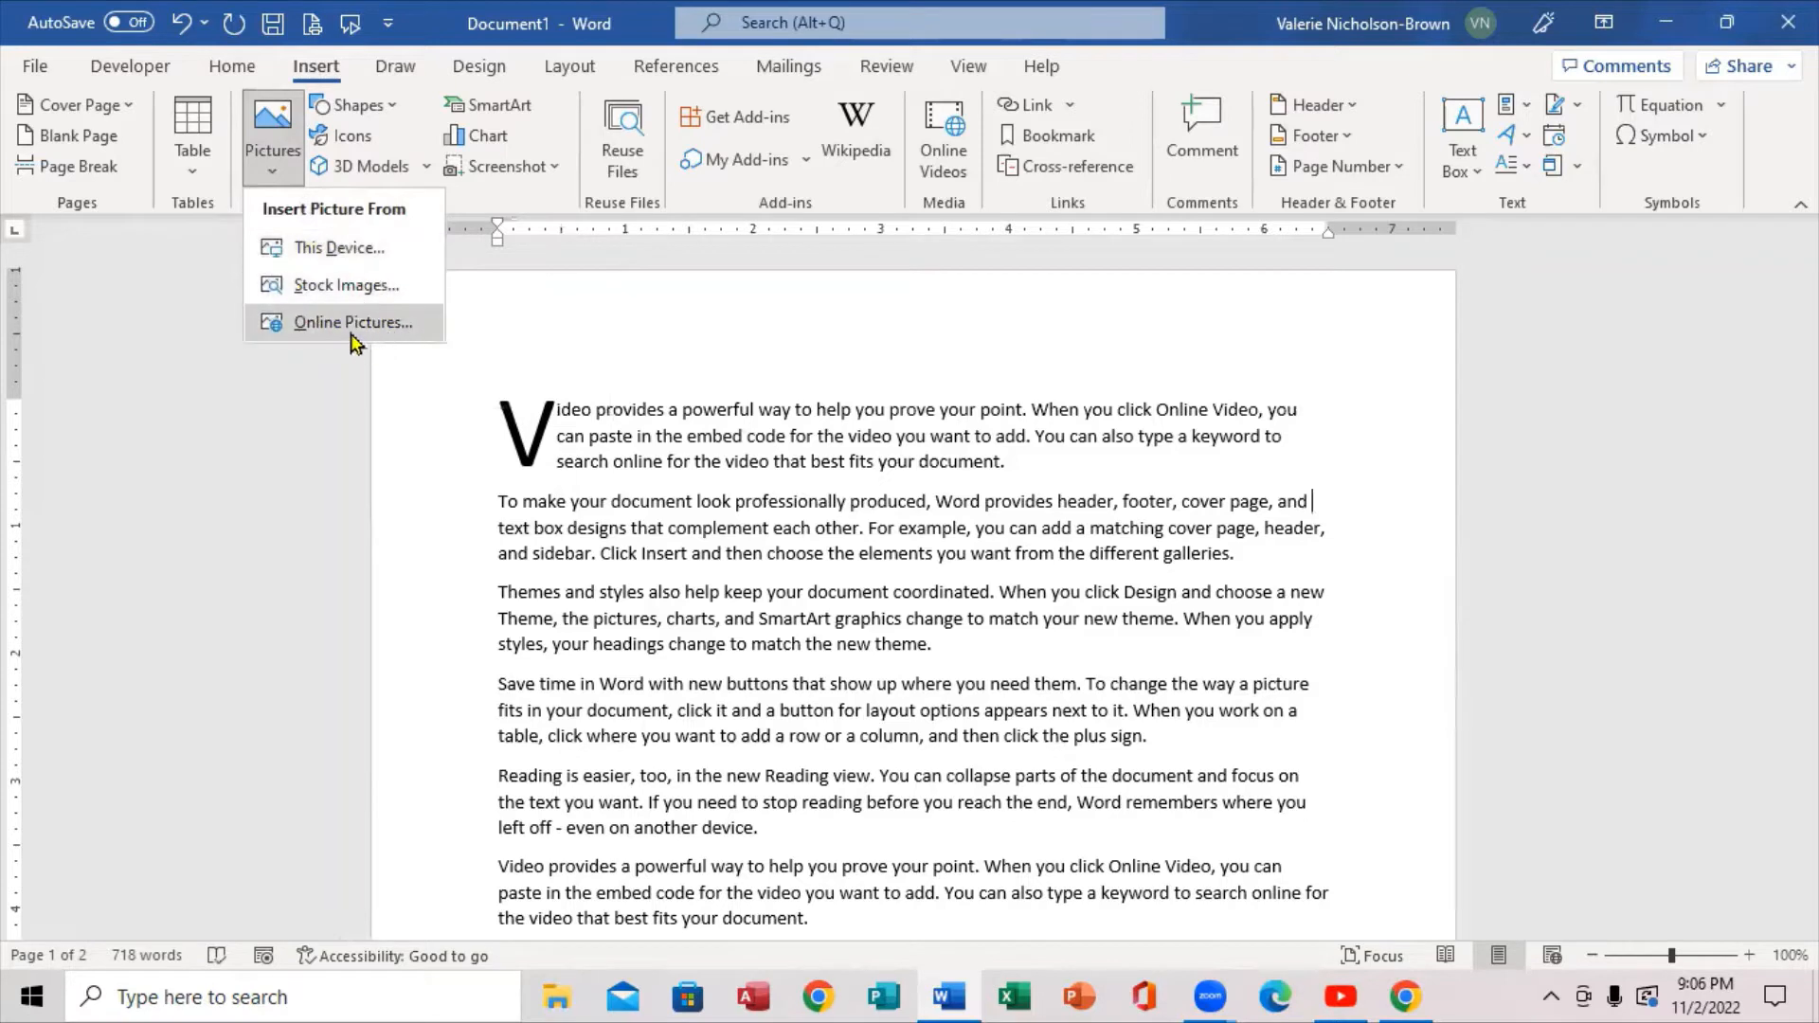
click(323, 252)
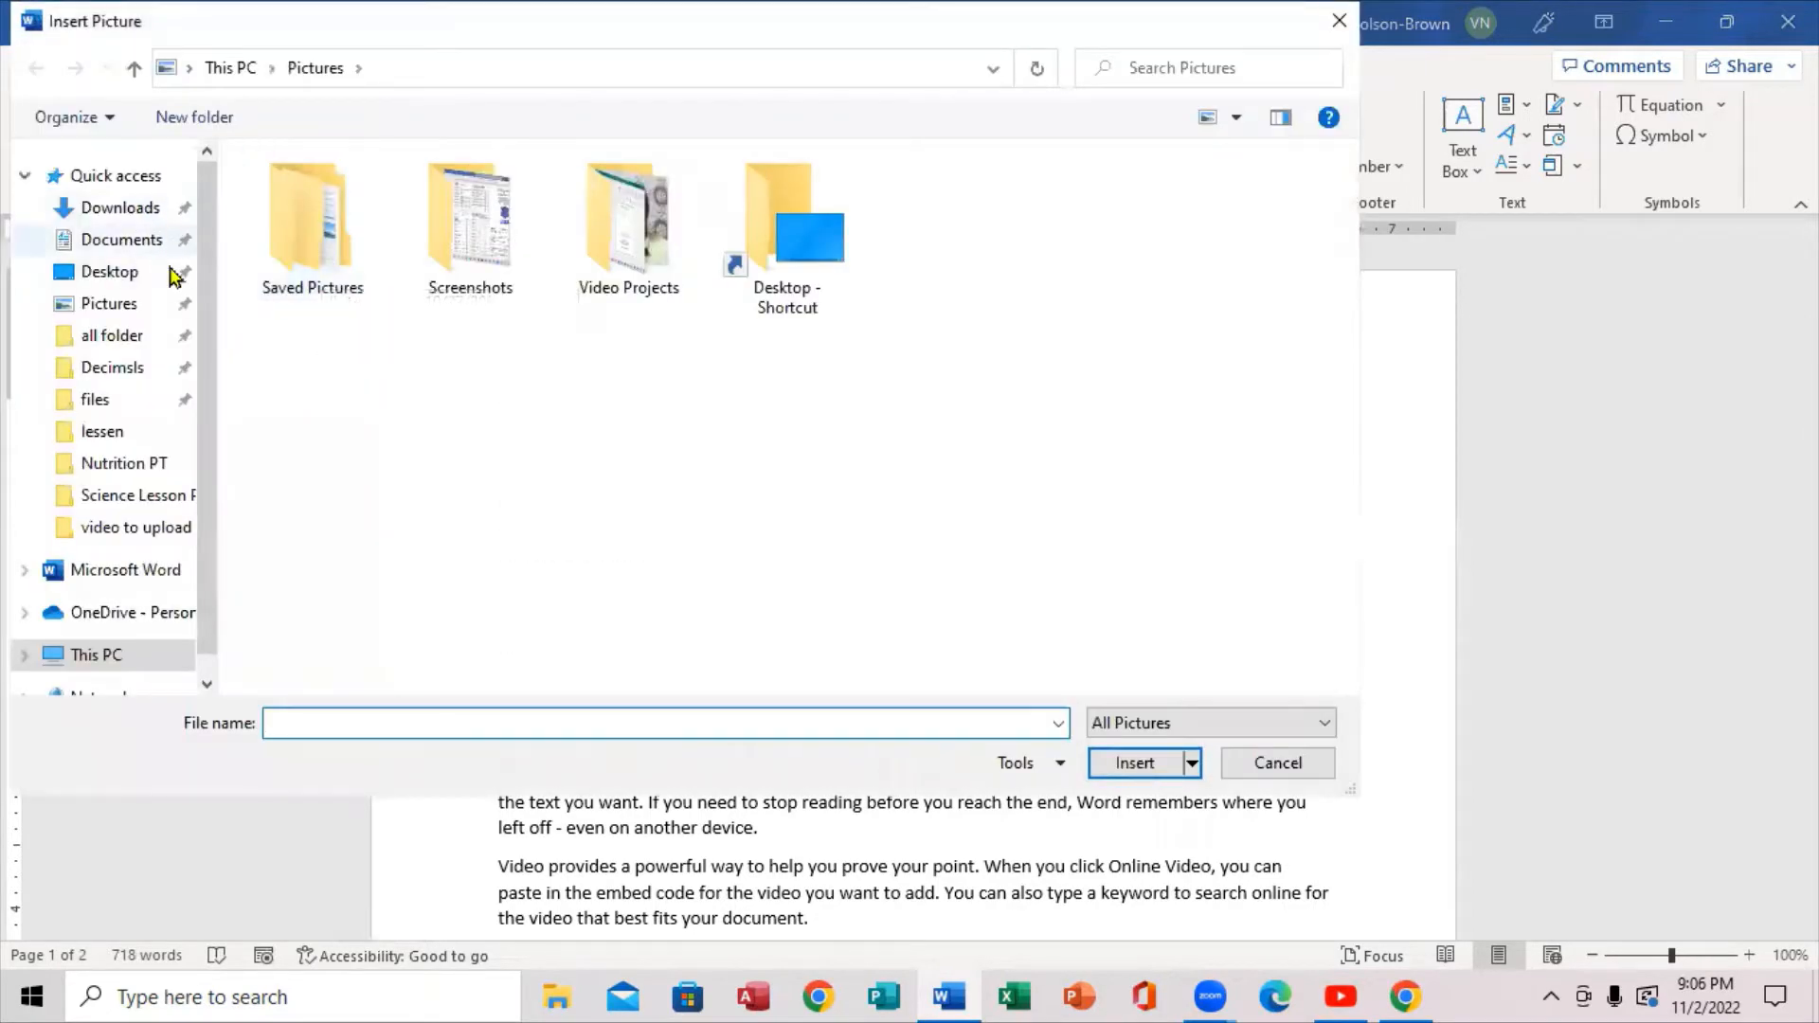
click(112, 275)
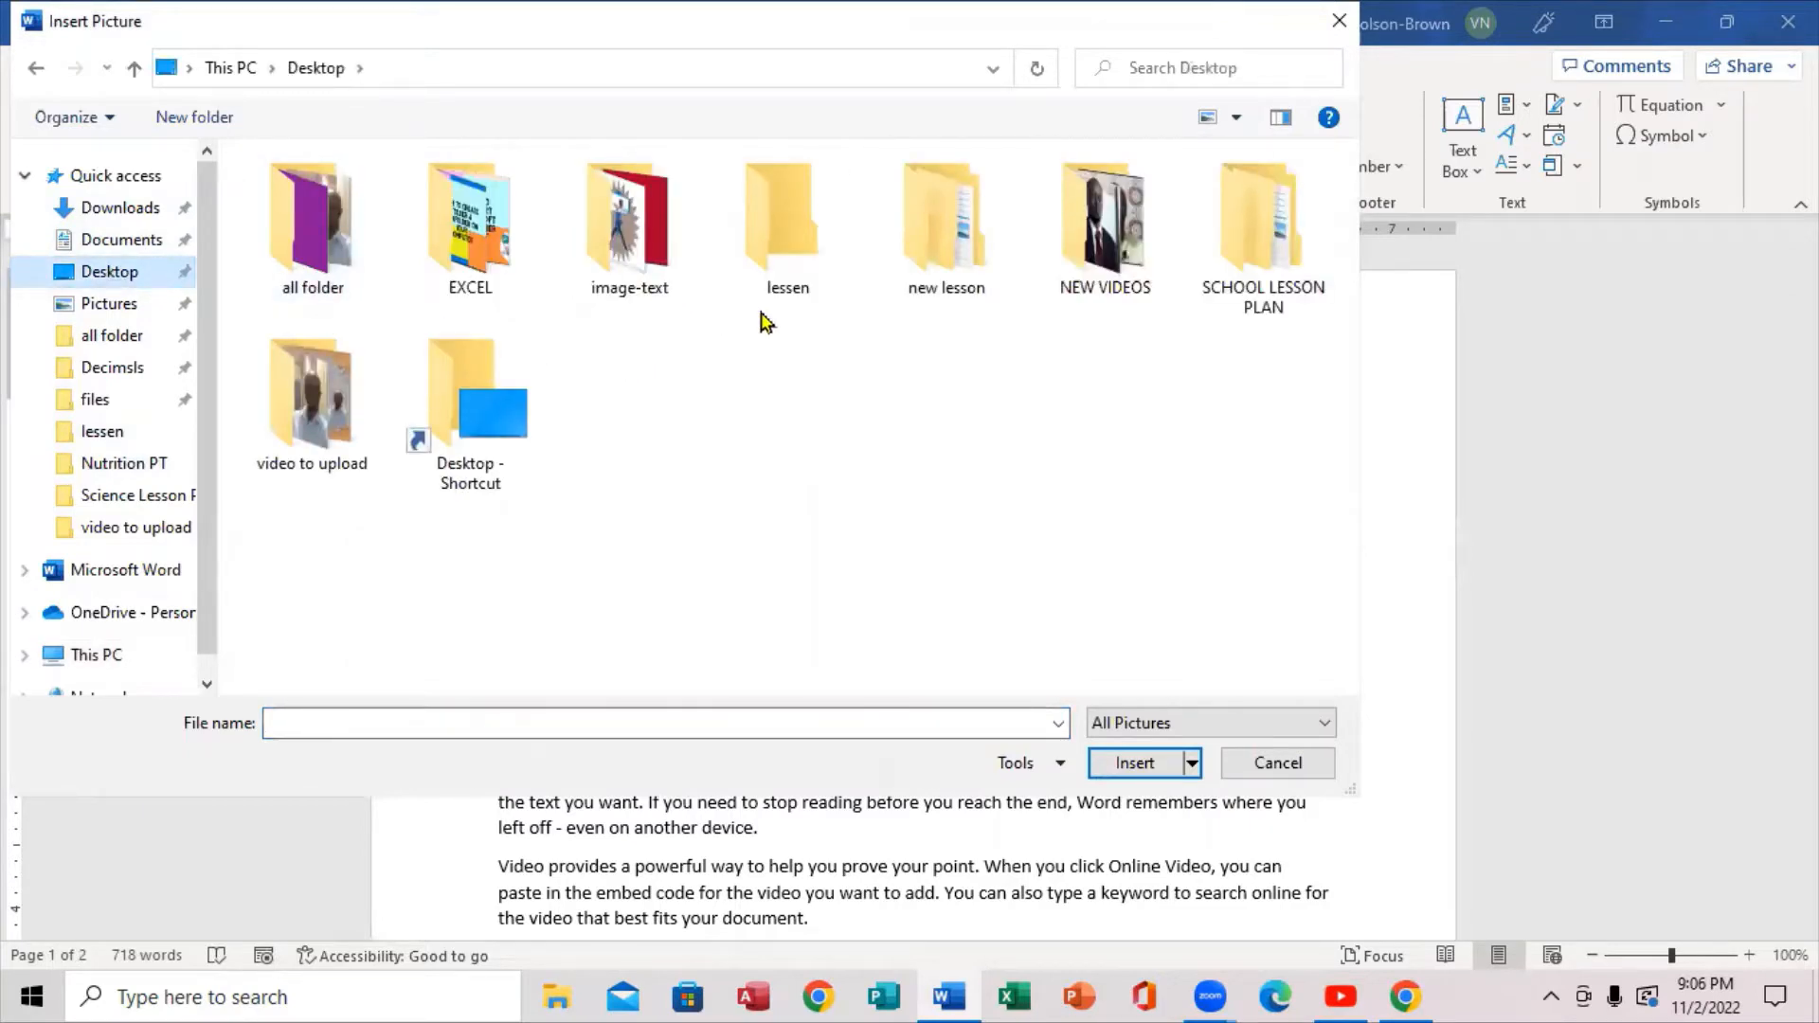
click(341, 257)
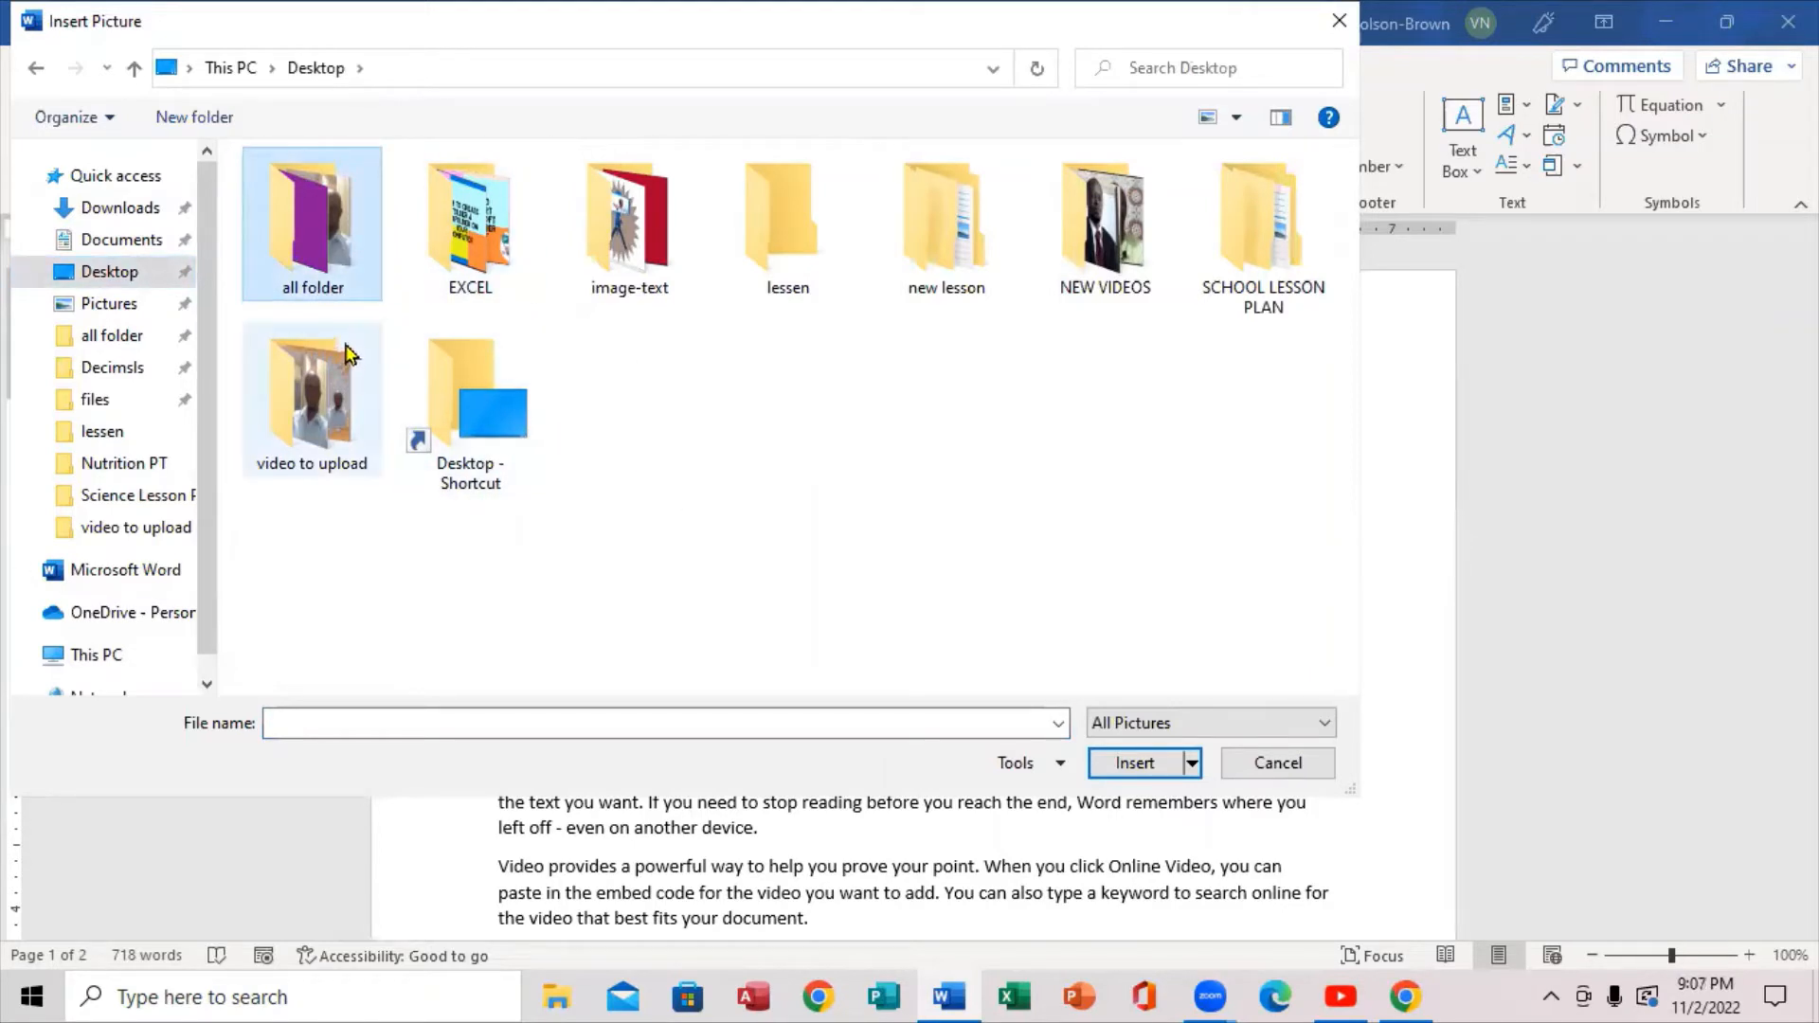
click(1142, 775)
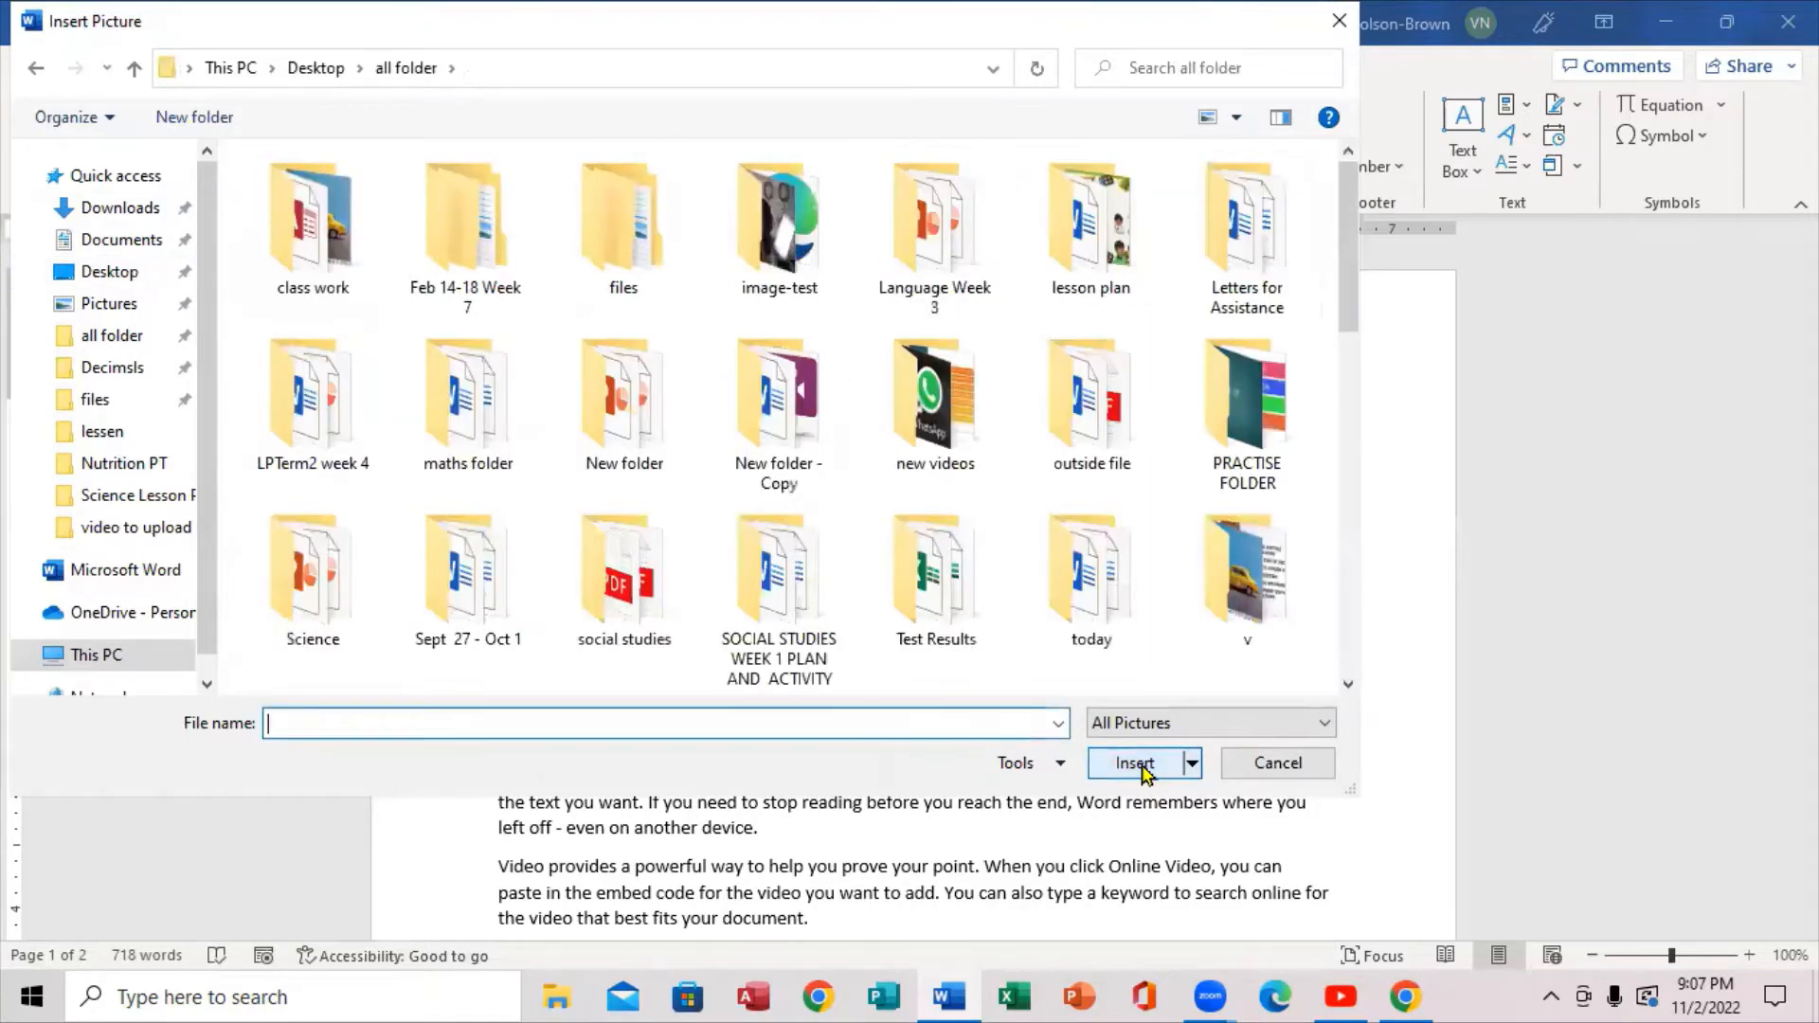
click(1349, 684)
click(1348, 684)
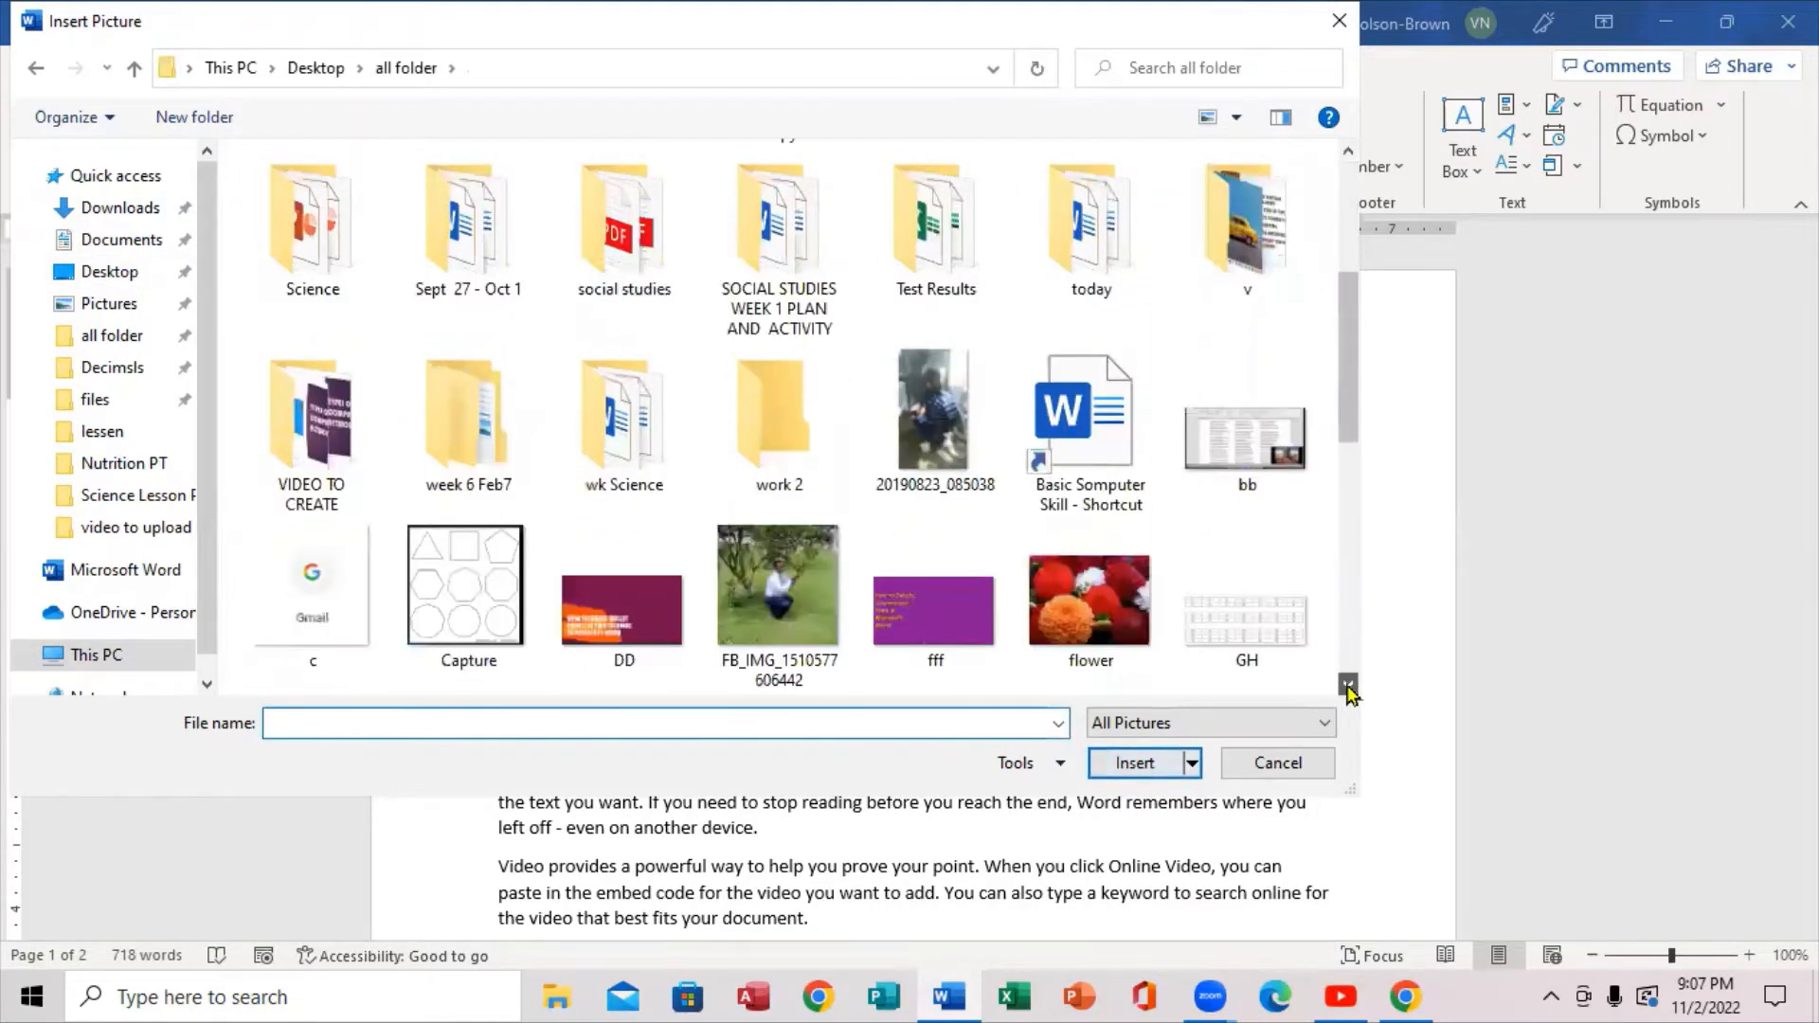
click(1348, 685)
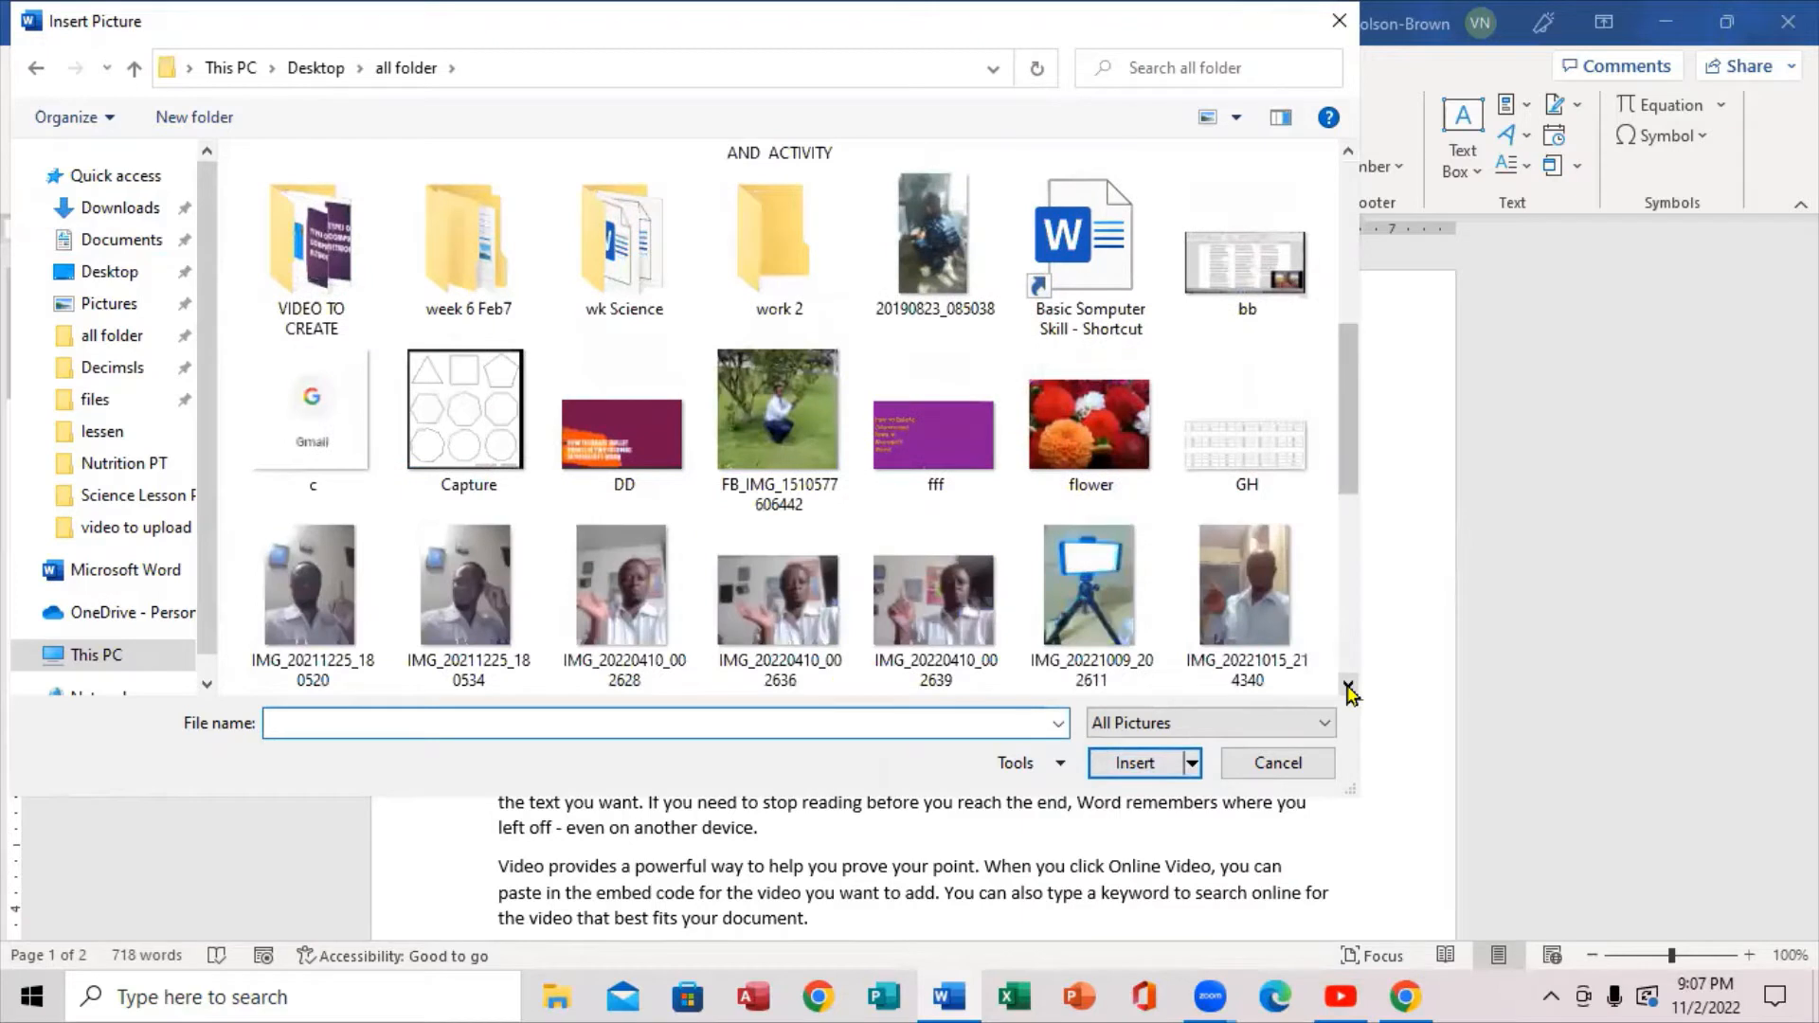
click(1349, 685)
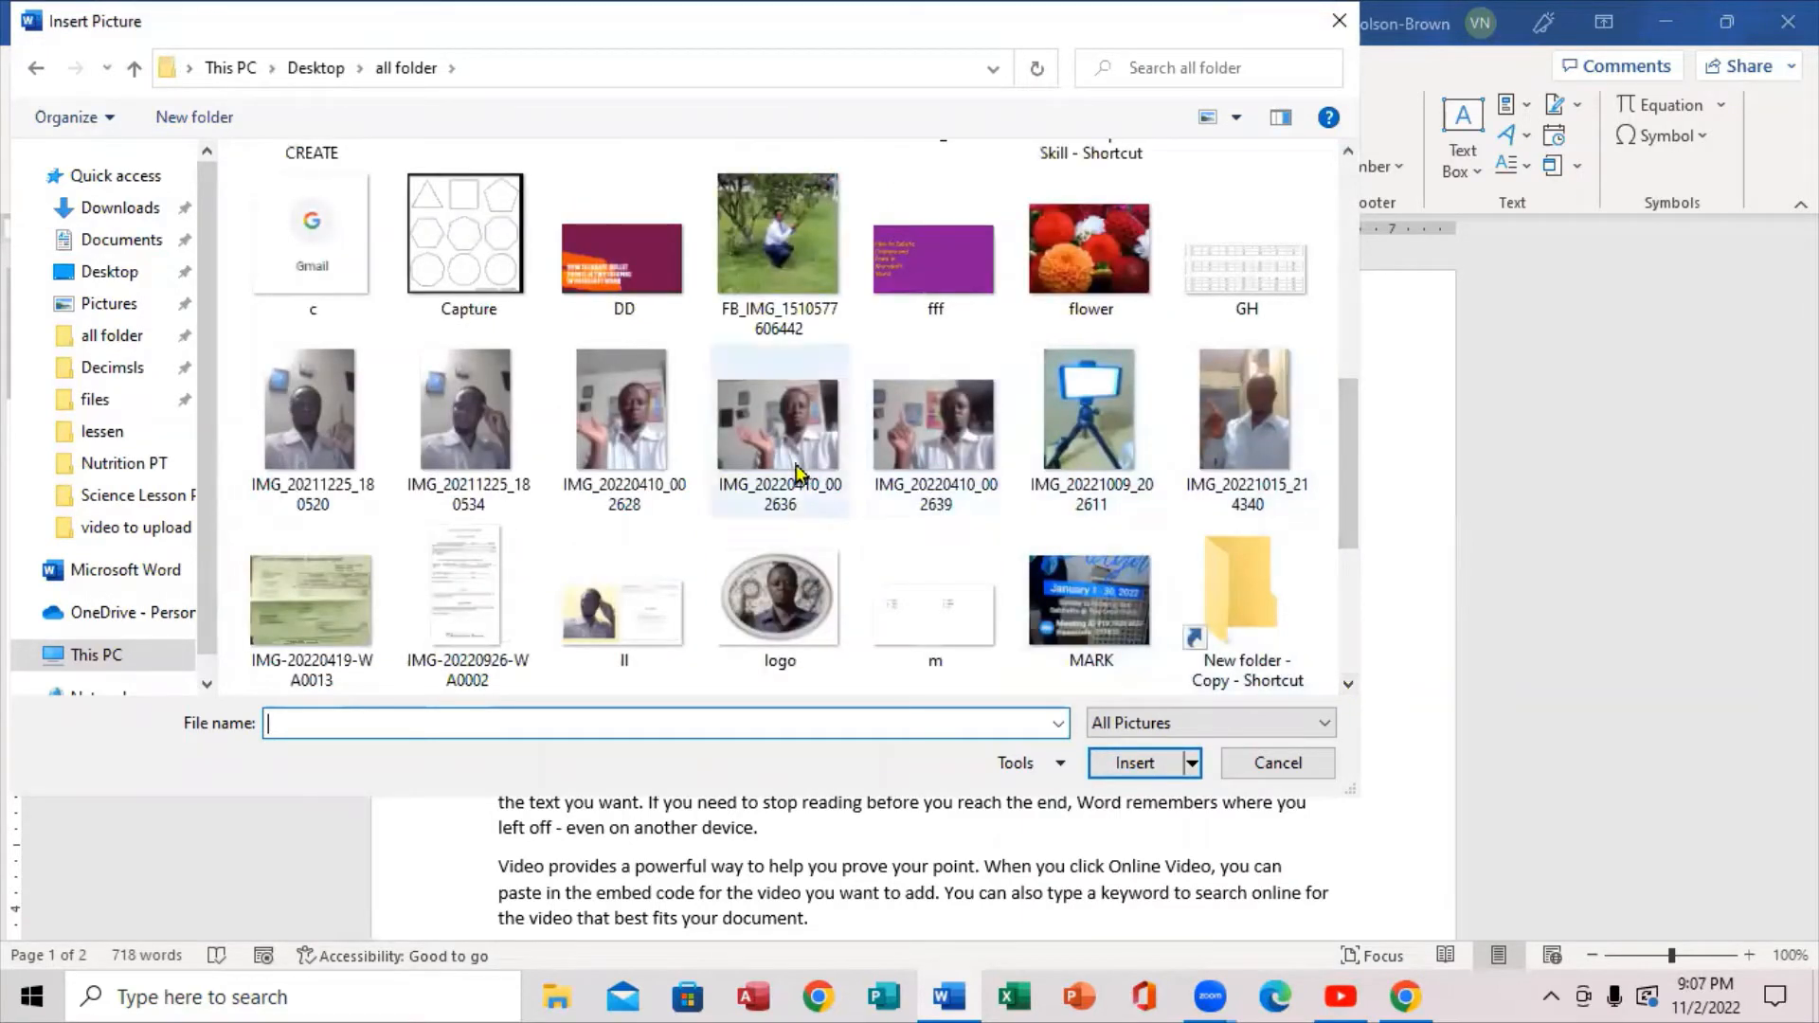
click(916, 450)
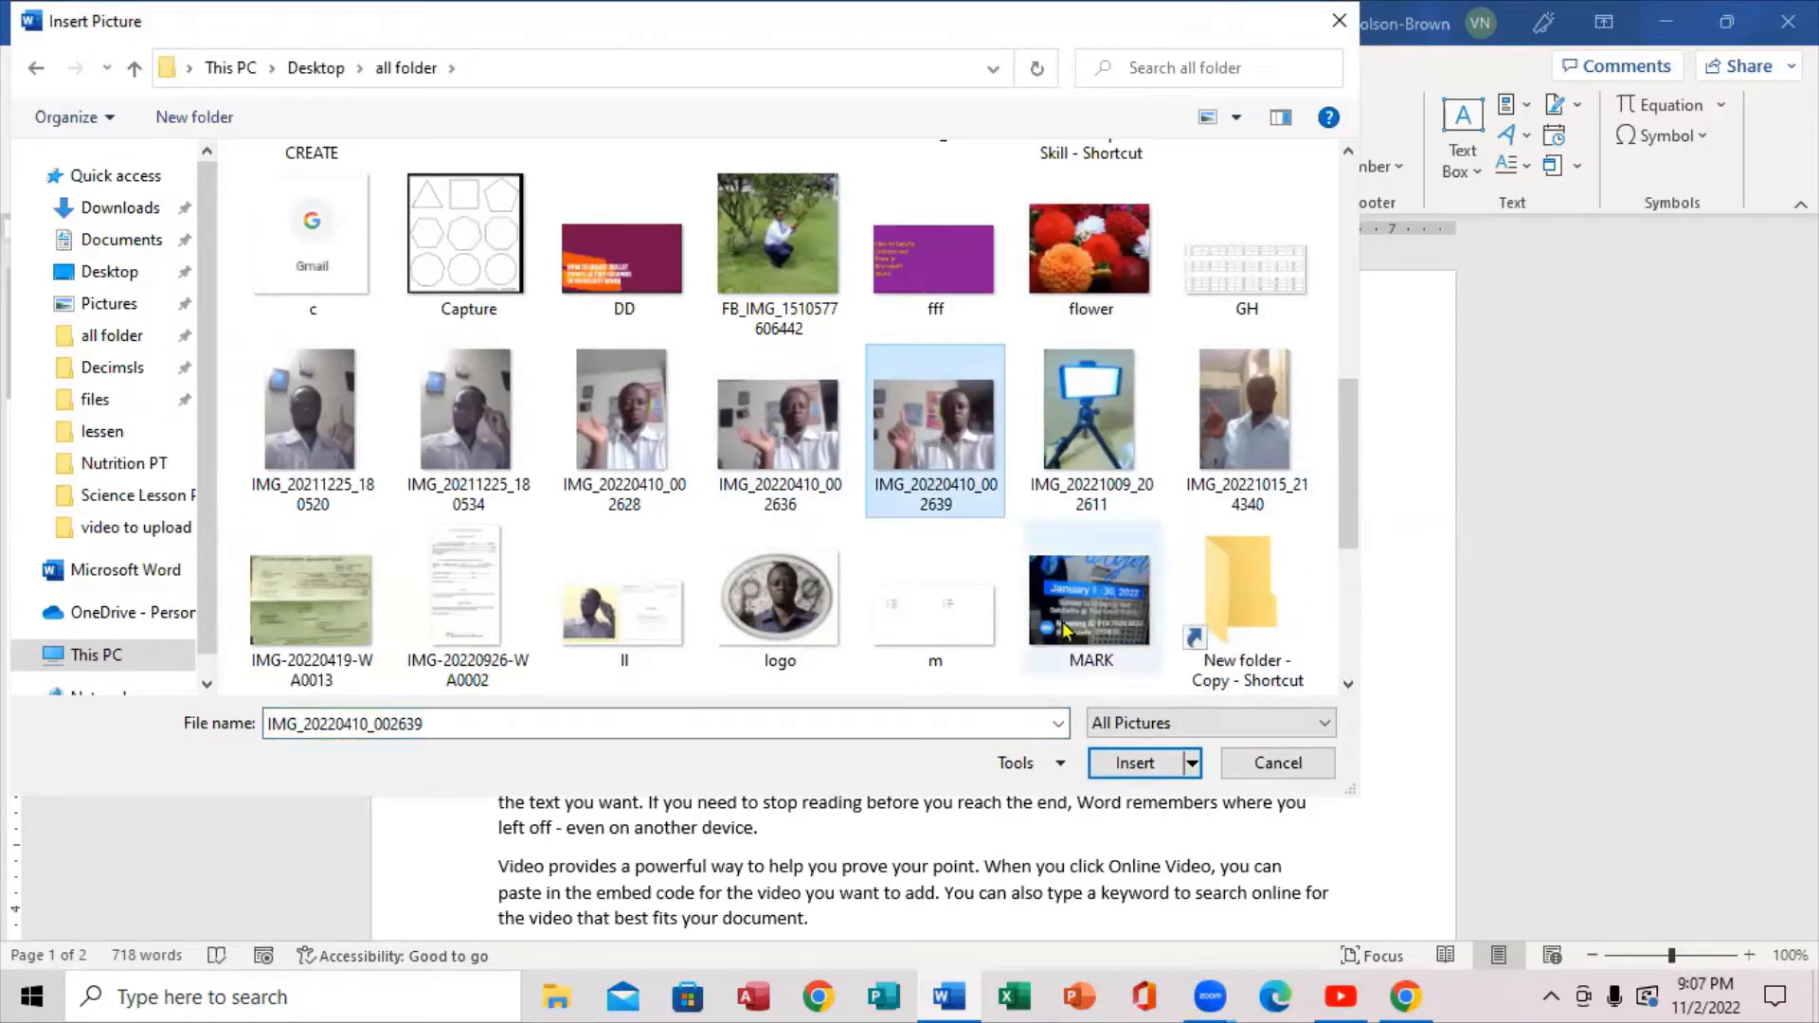
click(1129, 766)
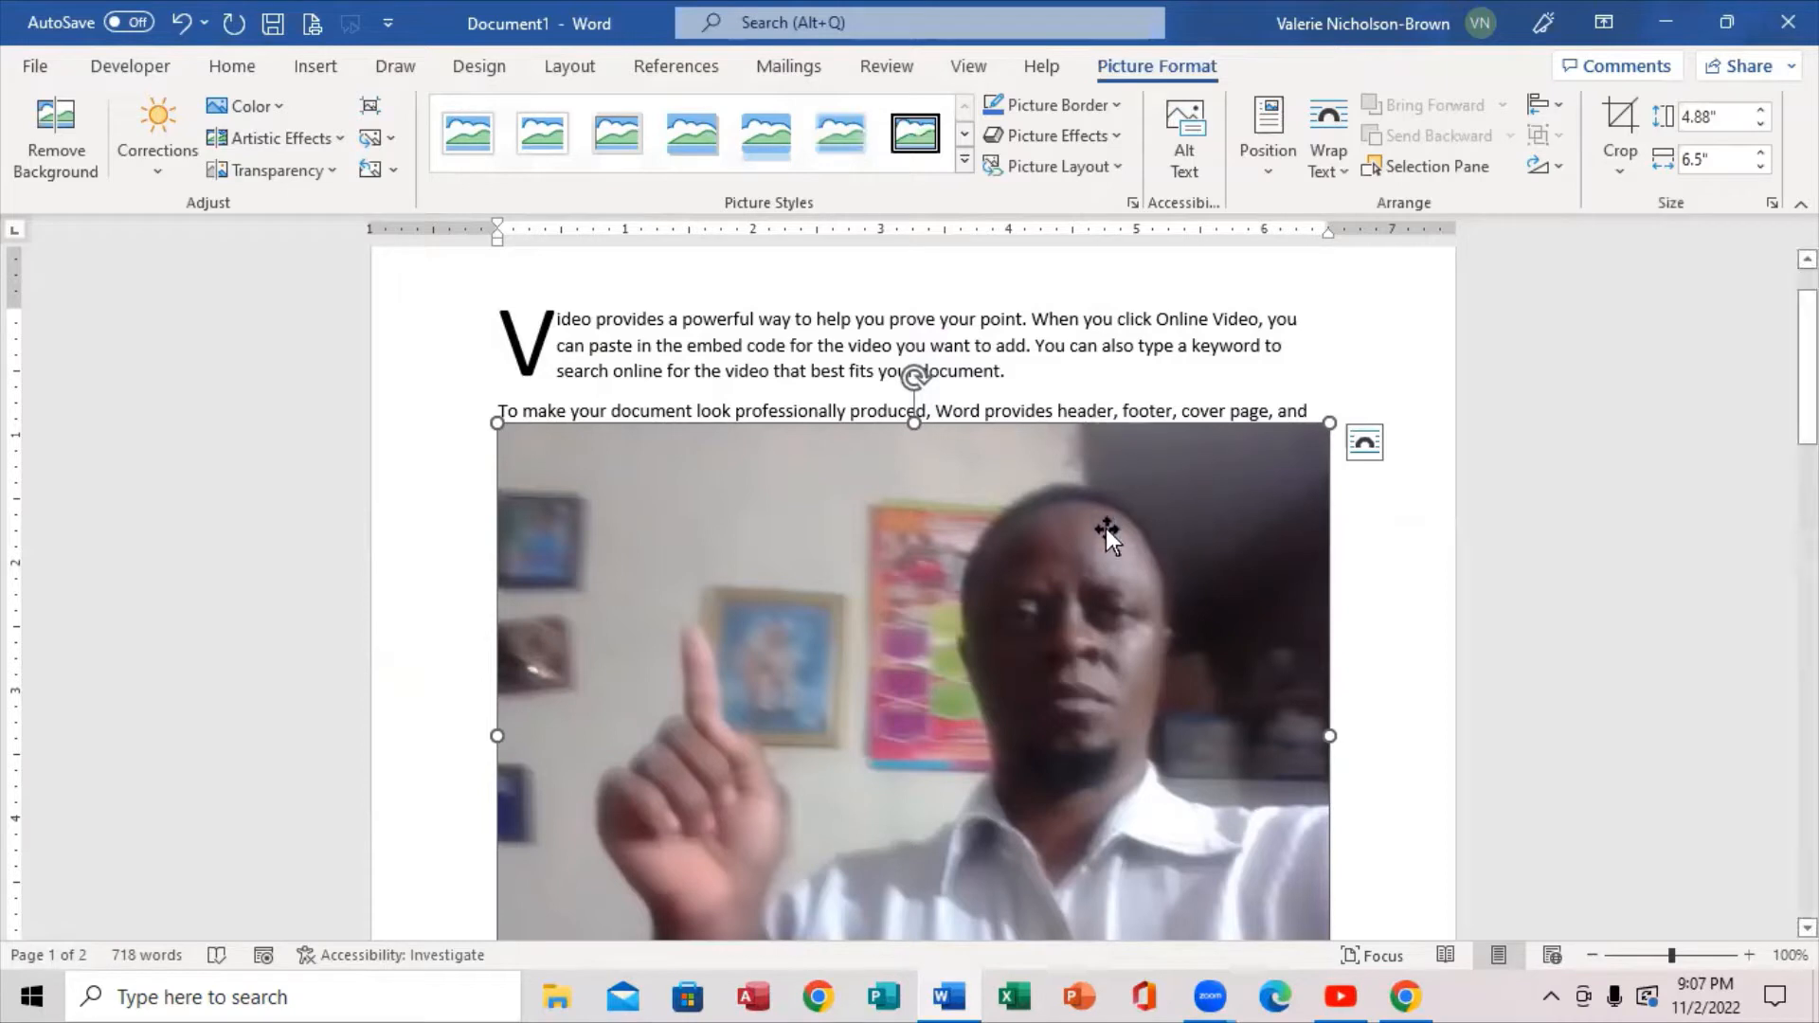
Set the inserted picture's text wrapping to Tight.
click(1345, 176)
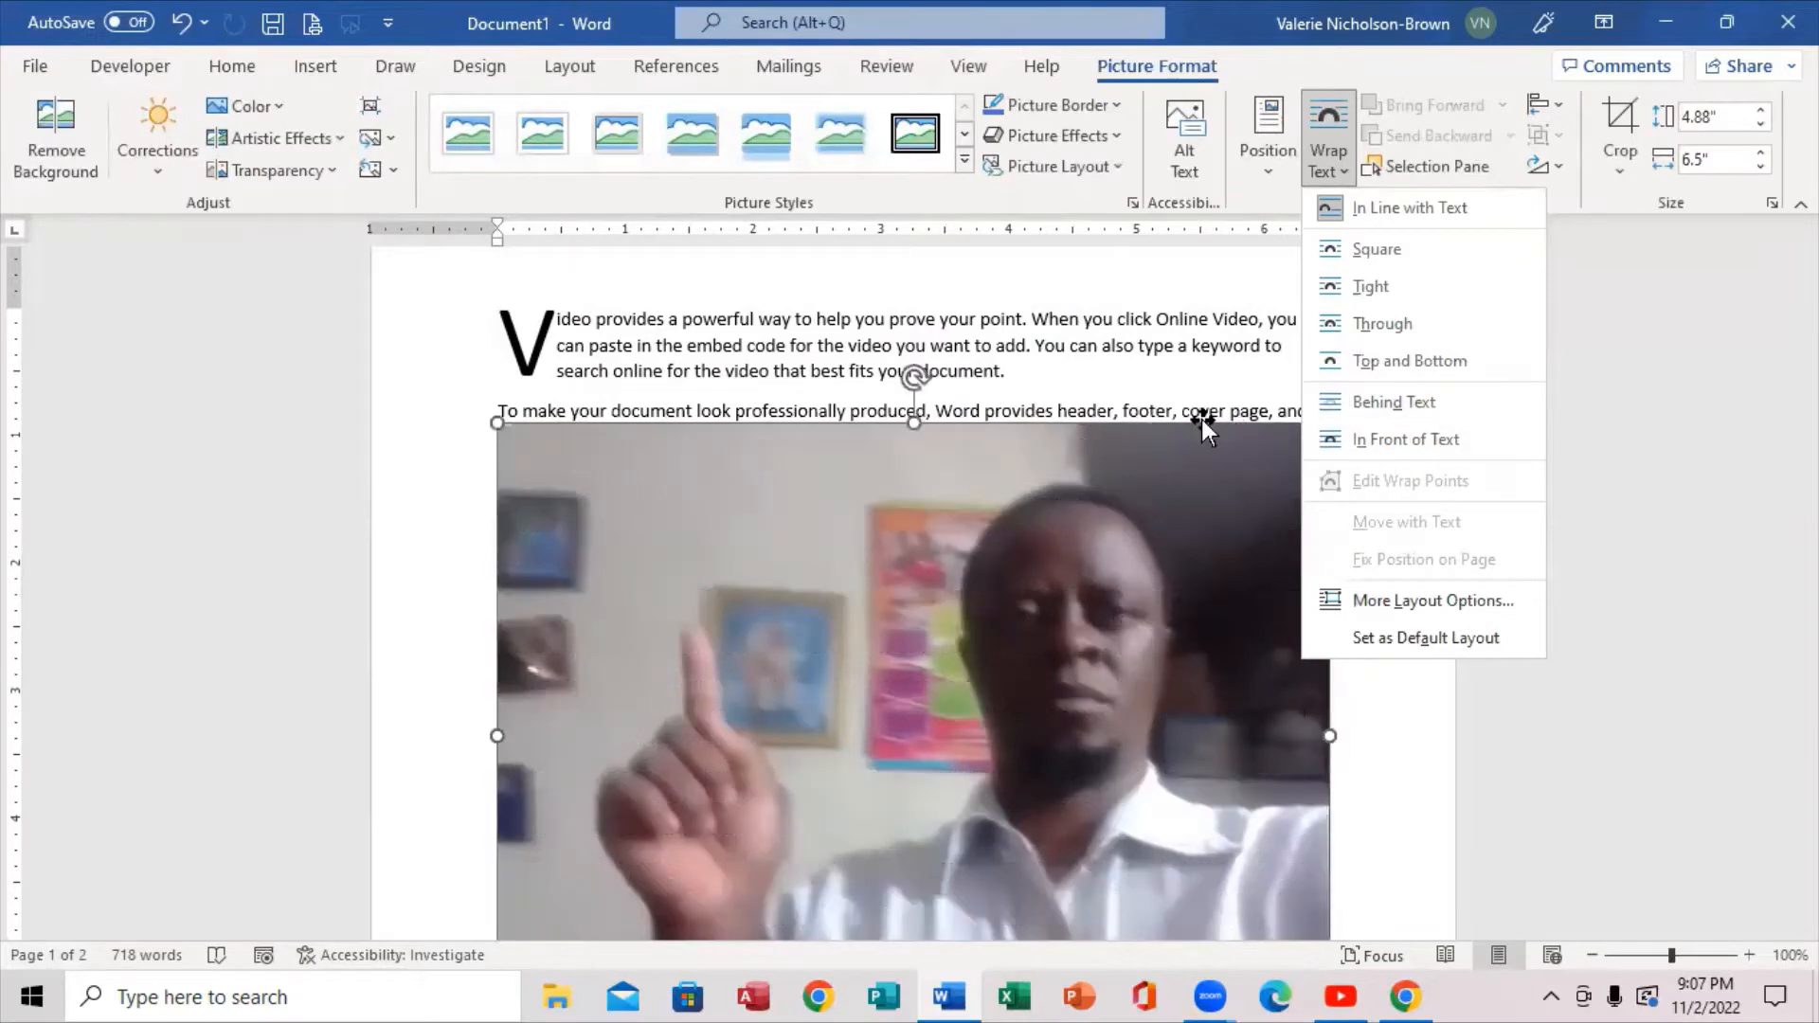
click(1158, 493)
right_click(1158, 492)
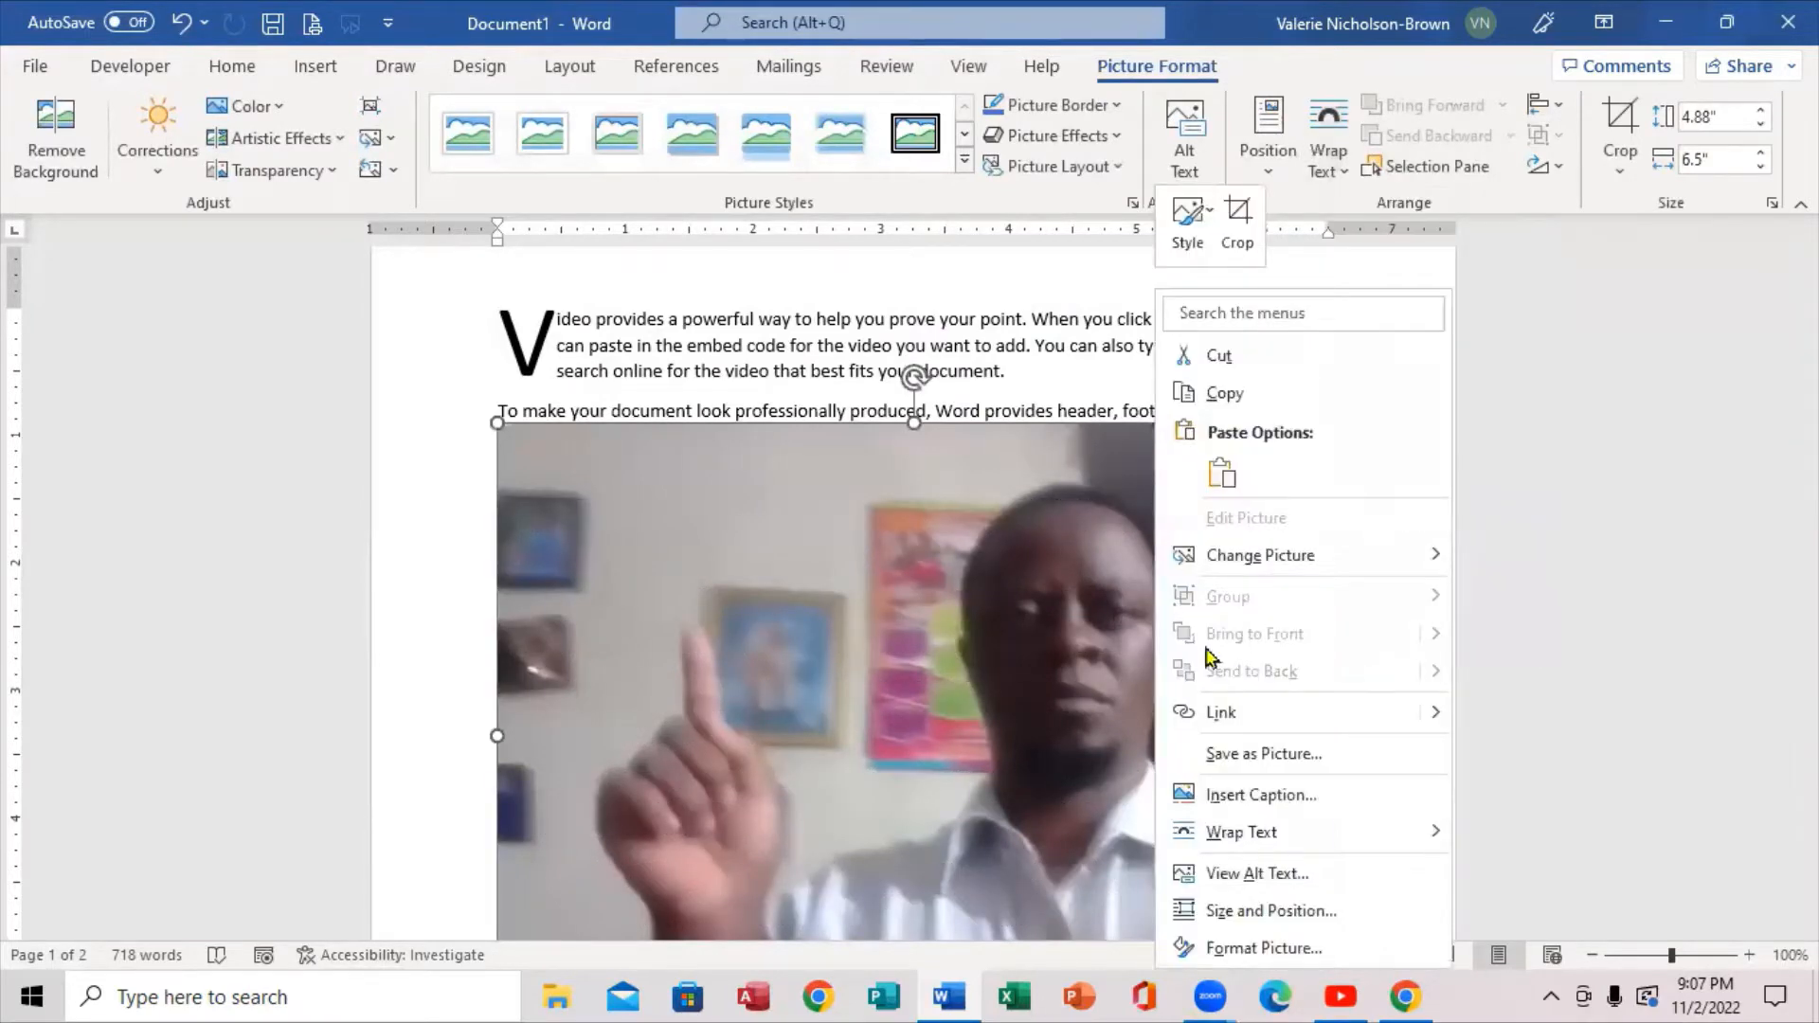
mouse_move(1457, 821)
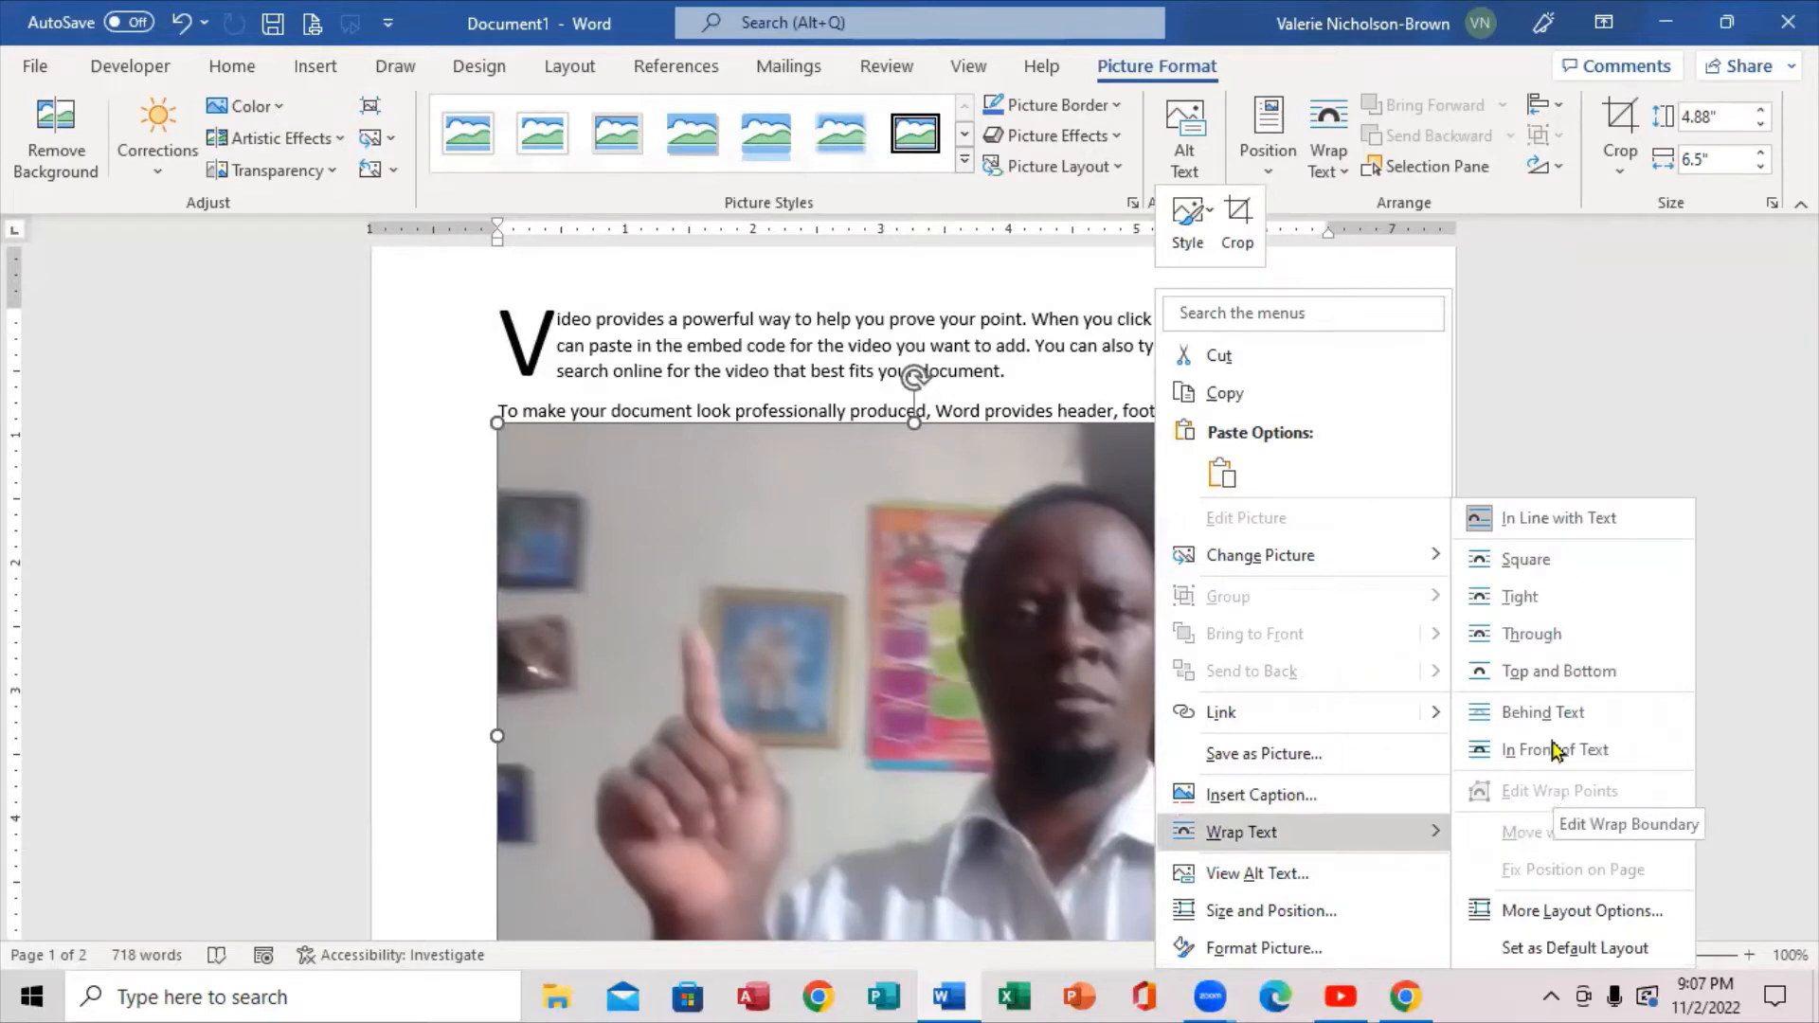
click(1519, 597)
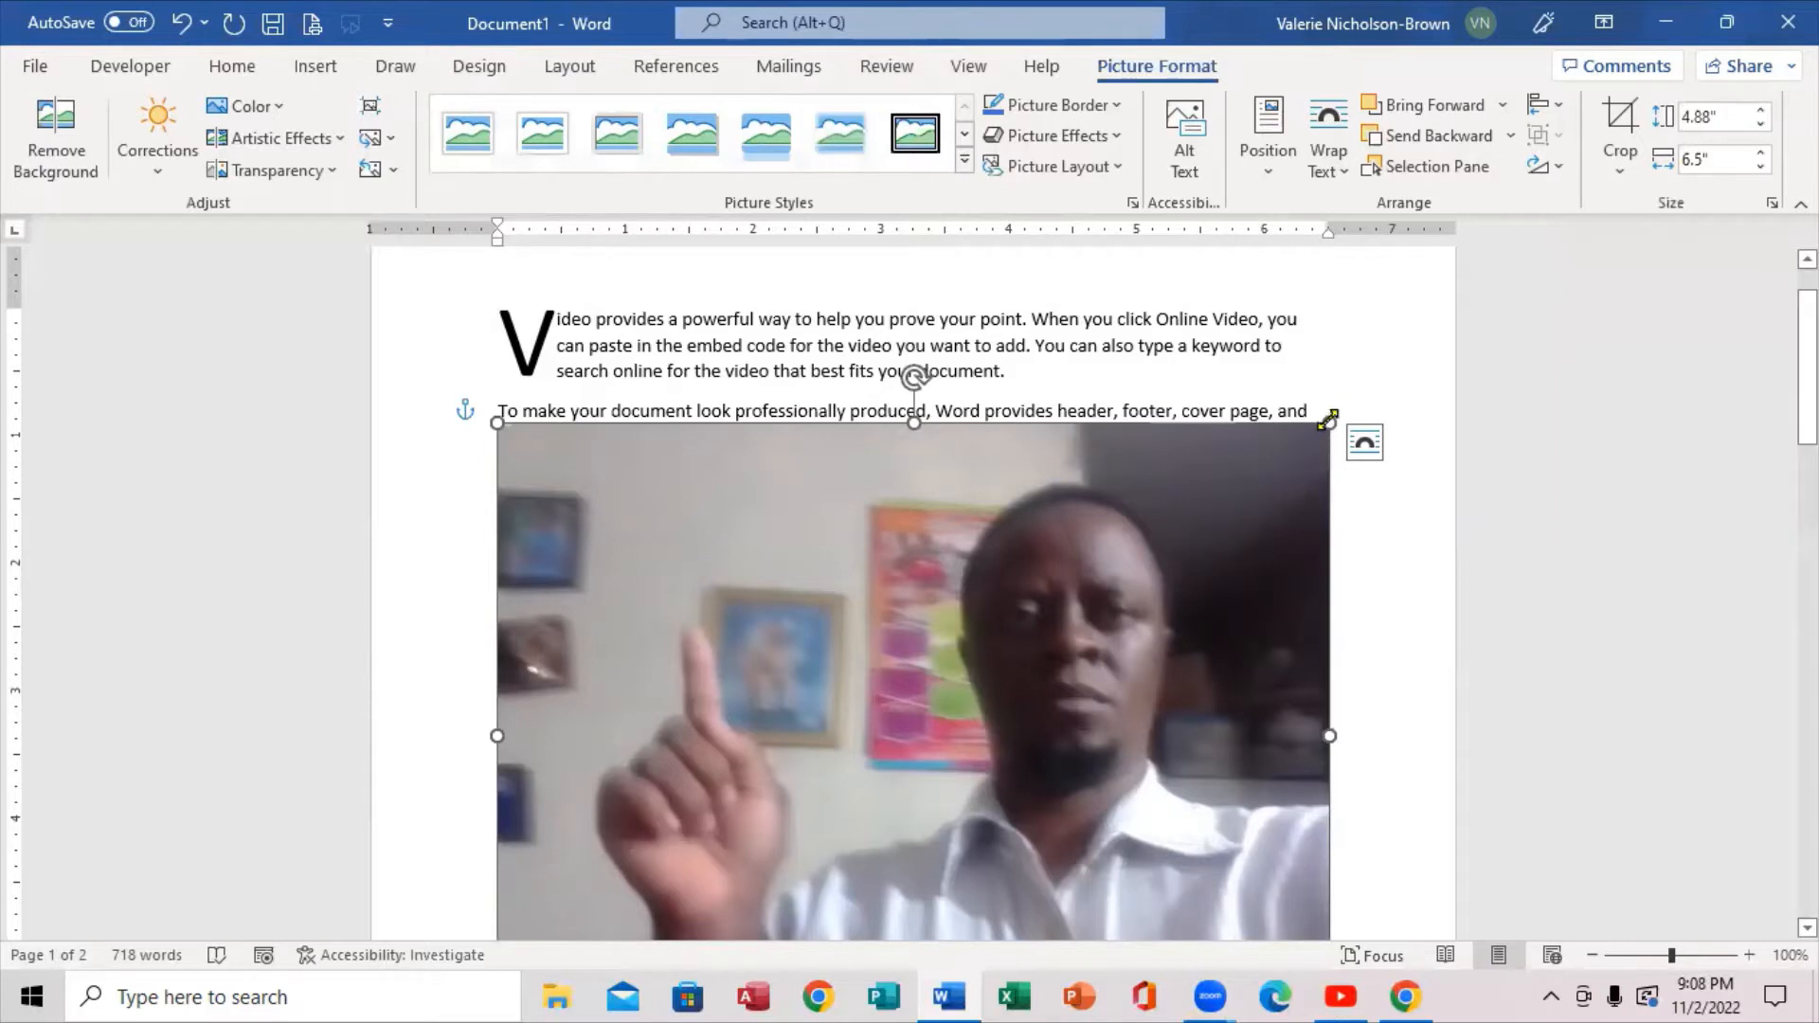
Shrink the picture to about 1.54" high by 2.05" wide and position it near the middle of the text column.
drag(1325, 423, 959, 654)
scroll(926, 663, down, 5)
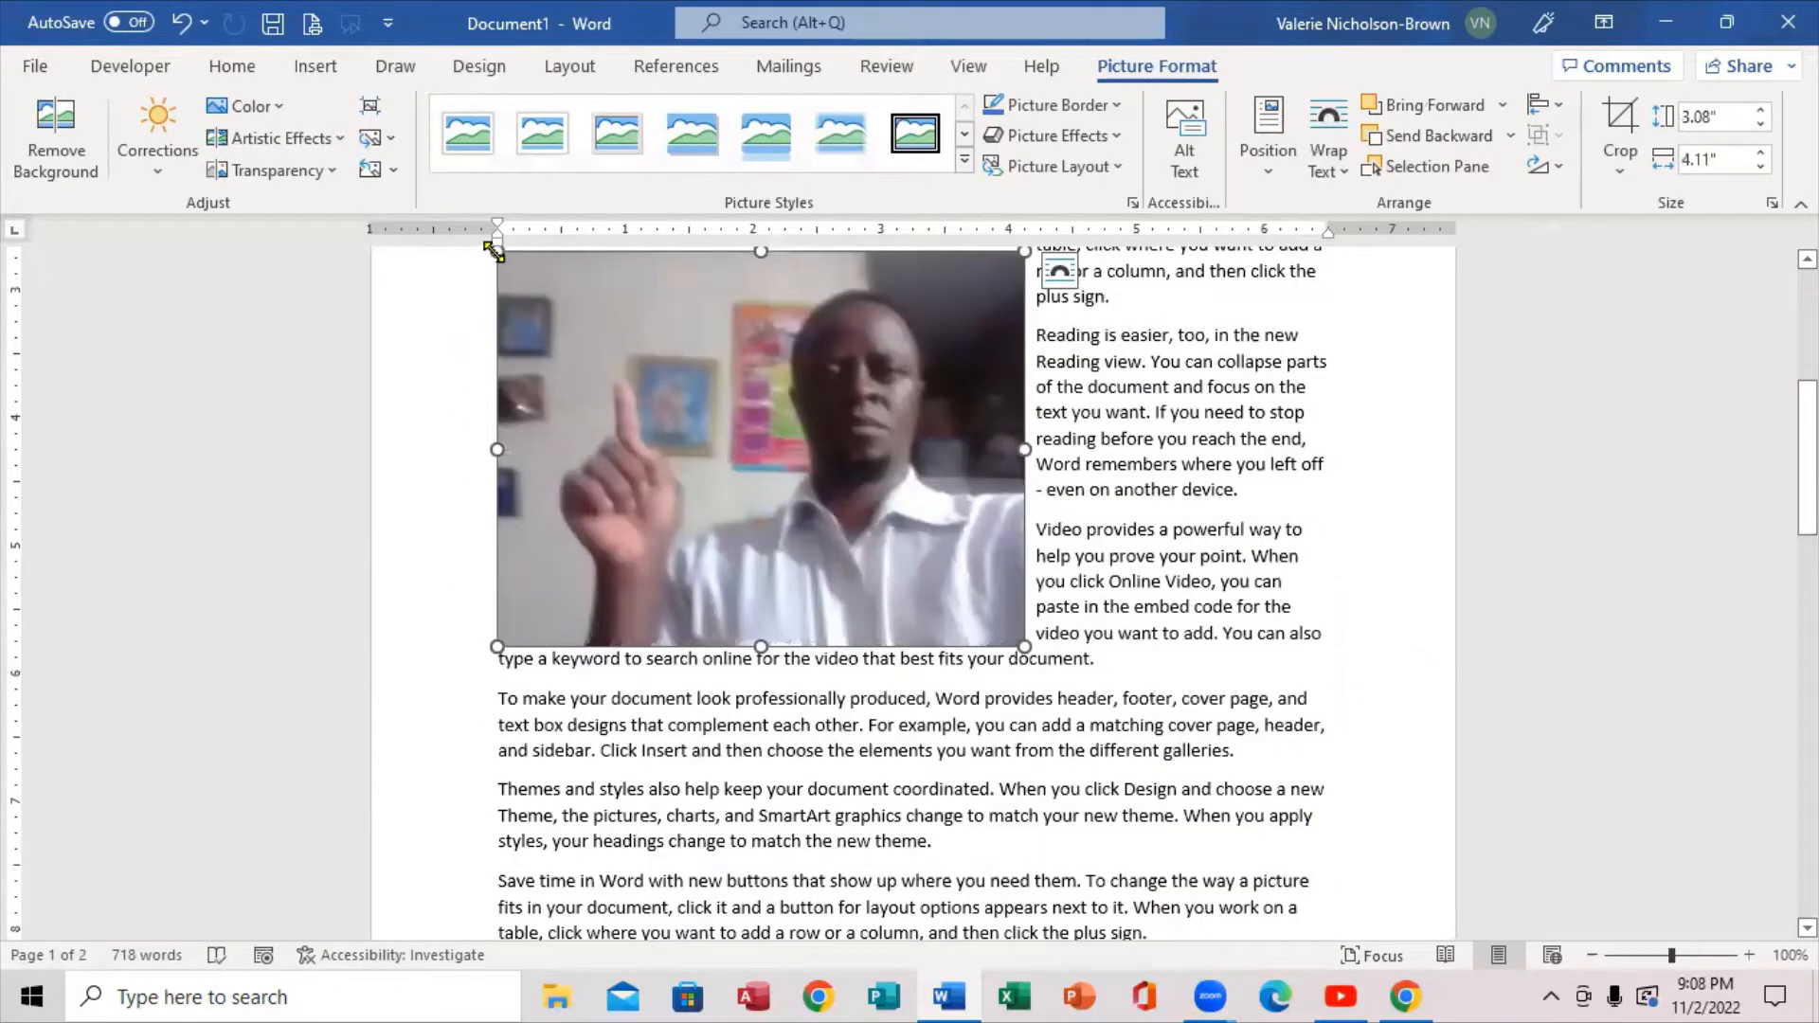
drag(493, 250, 758, 414)
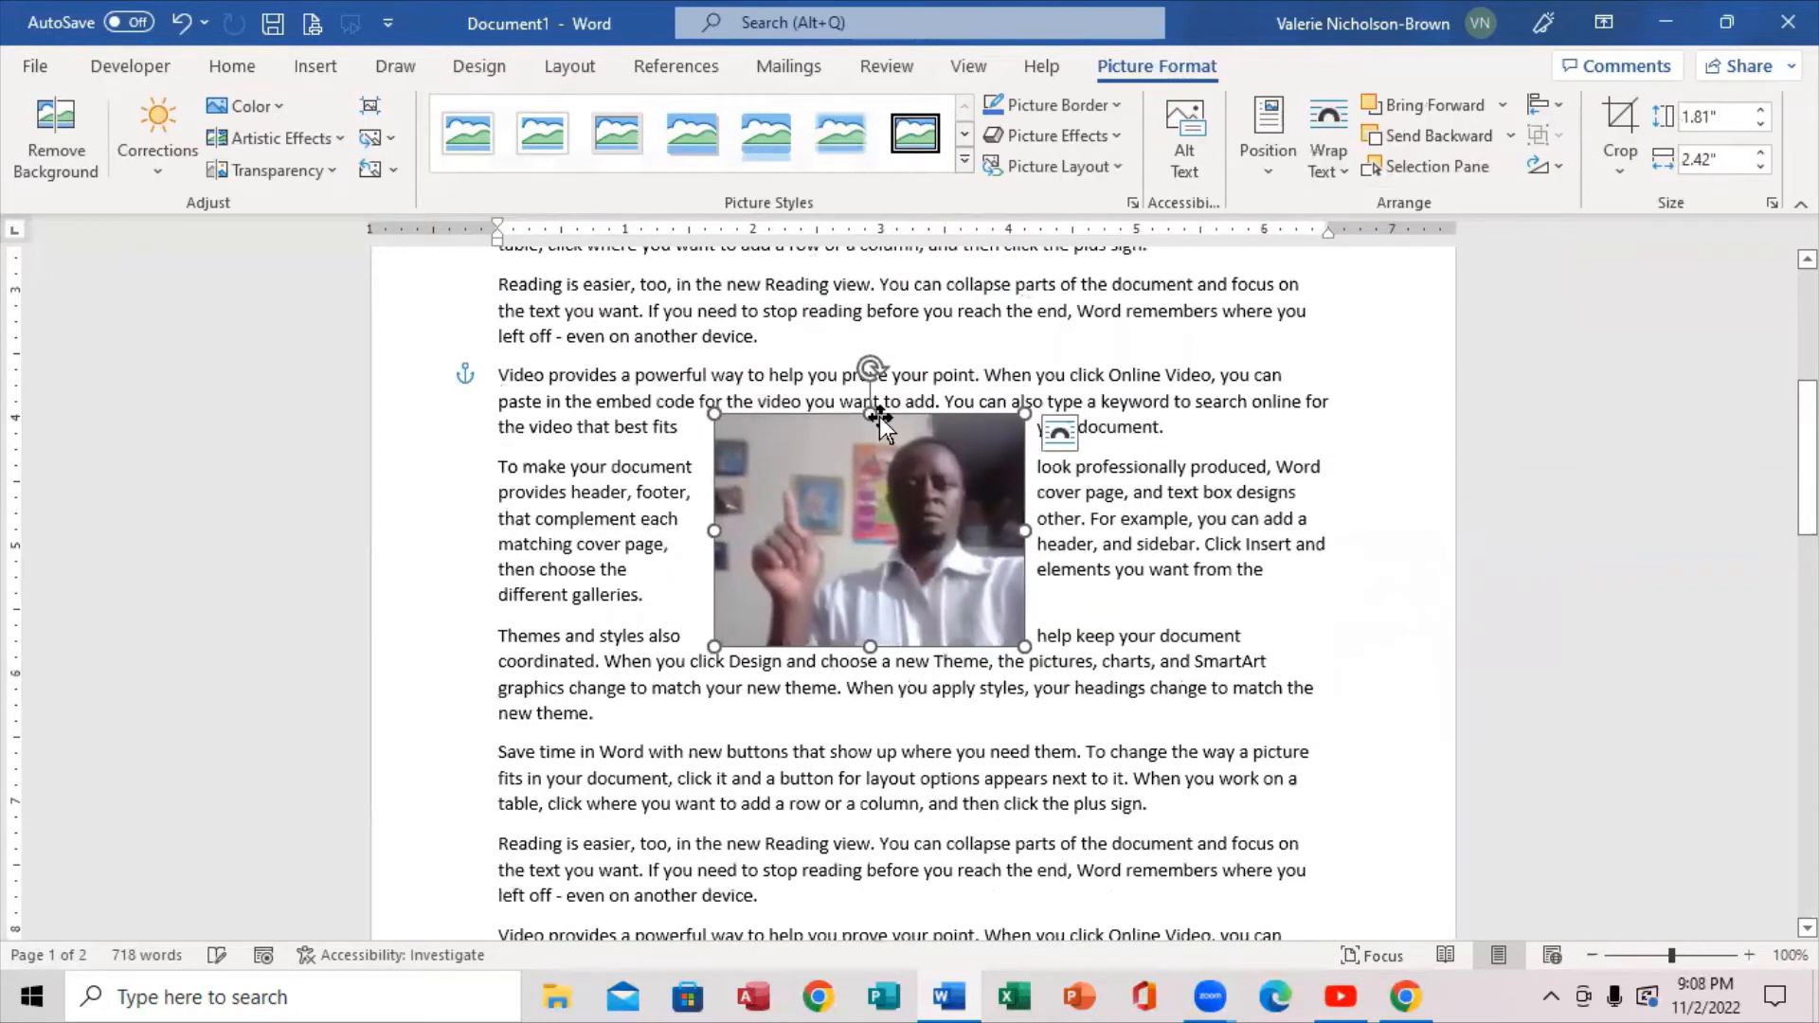
drag(880, 417, 894, 417)
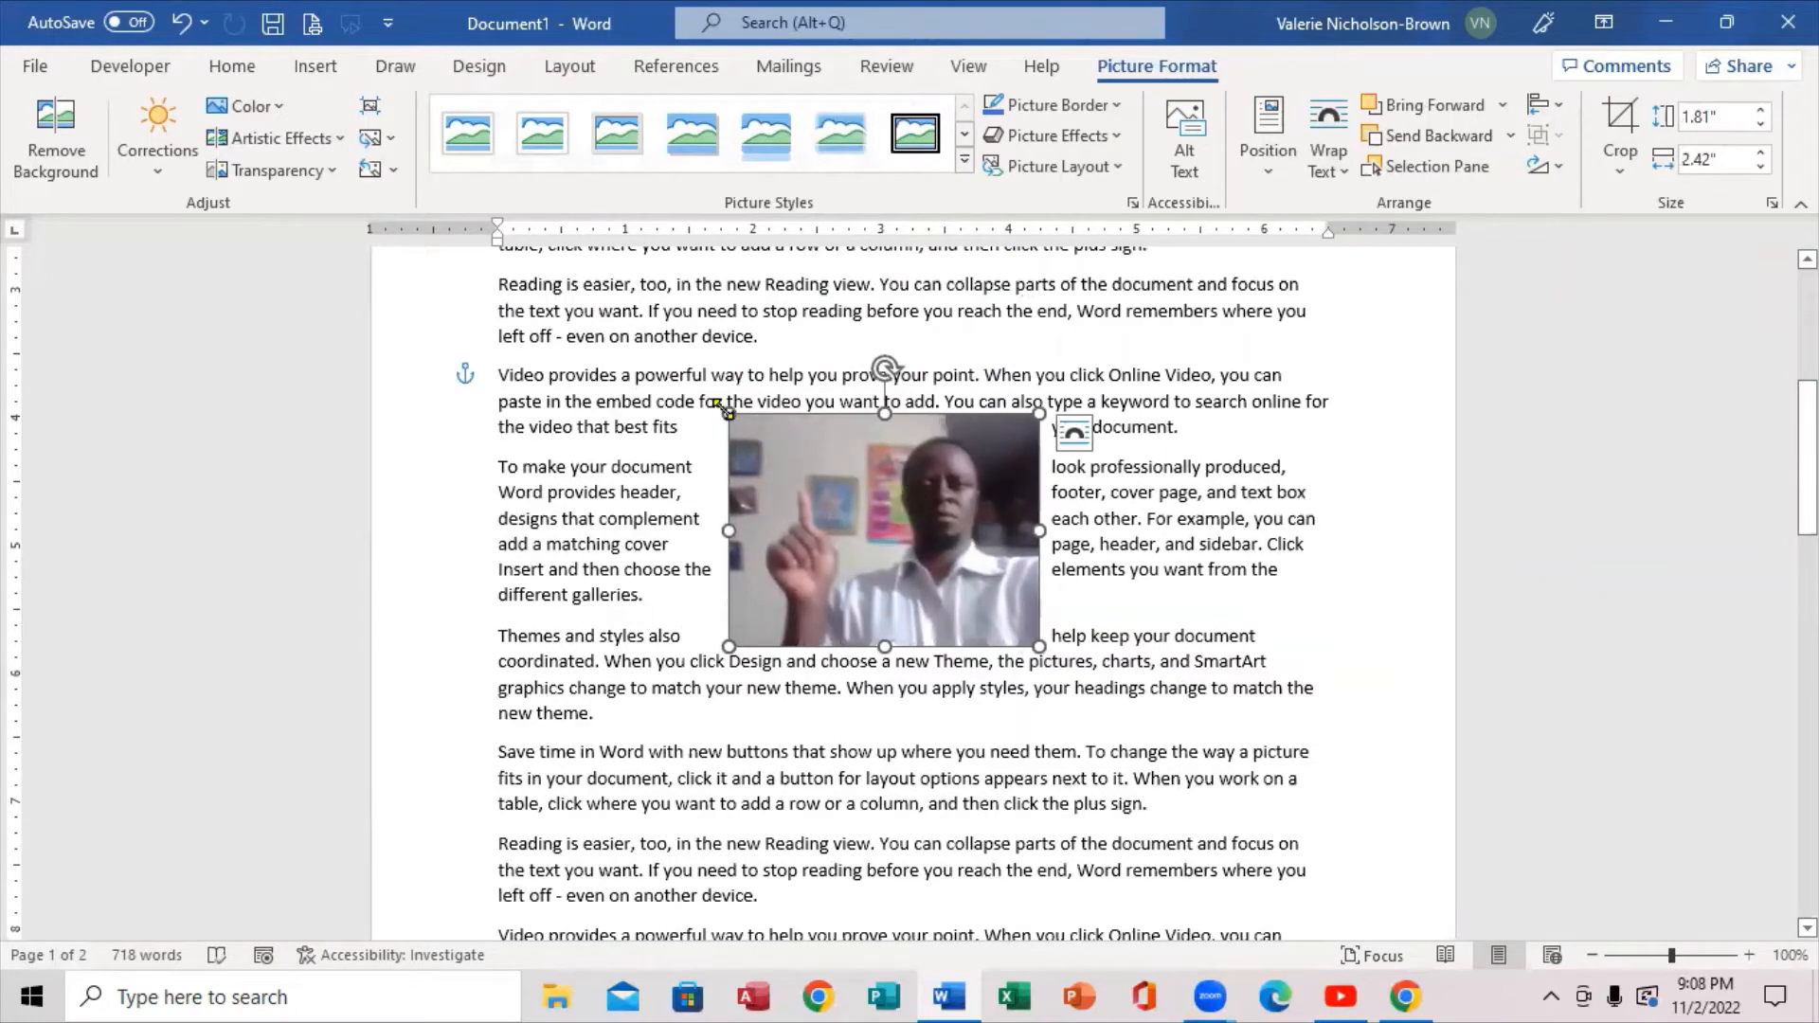
drag(717, 408, 775, 448)
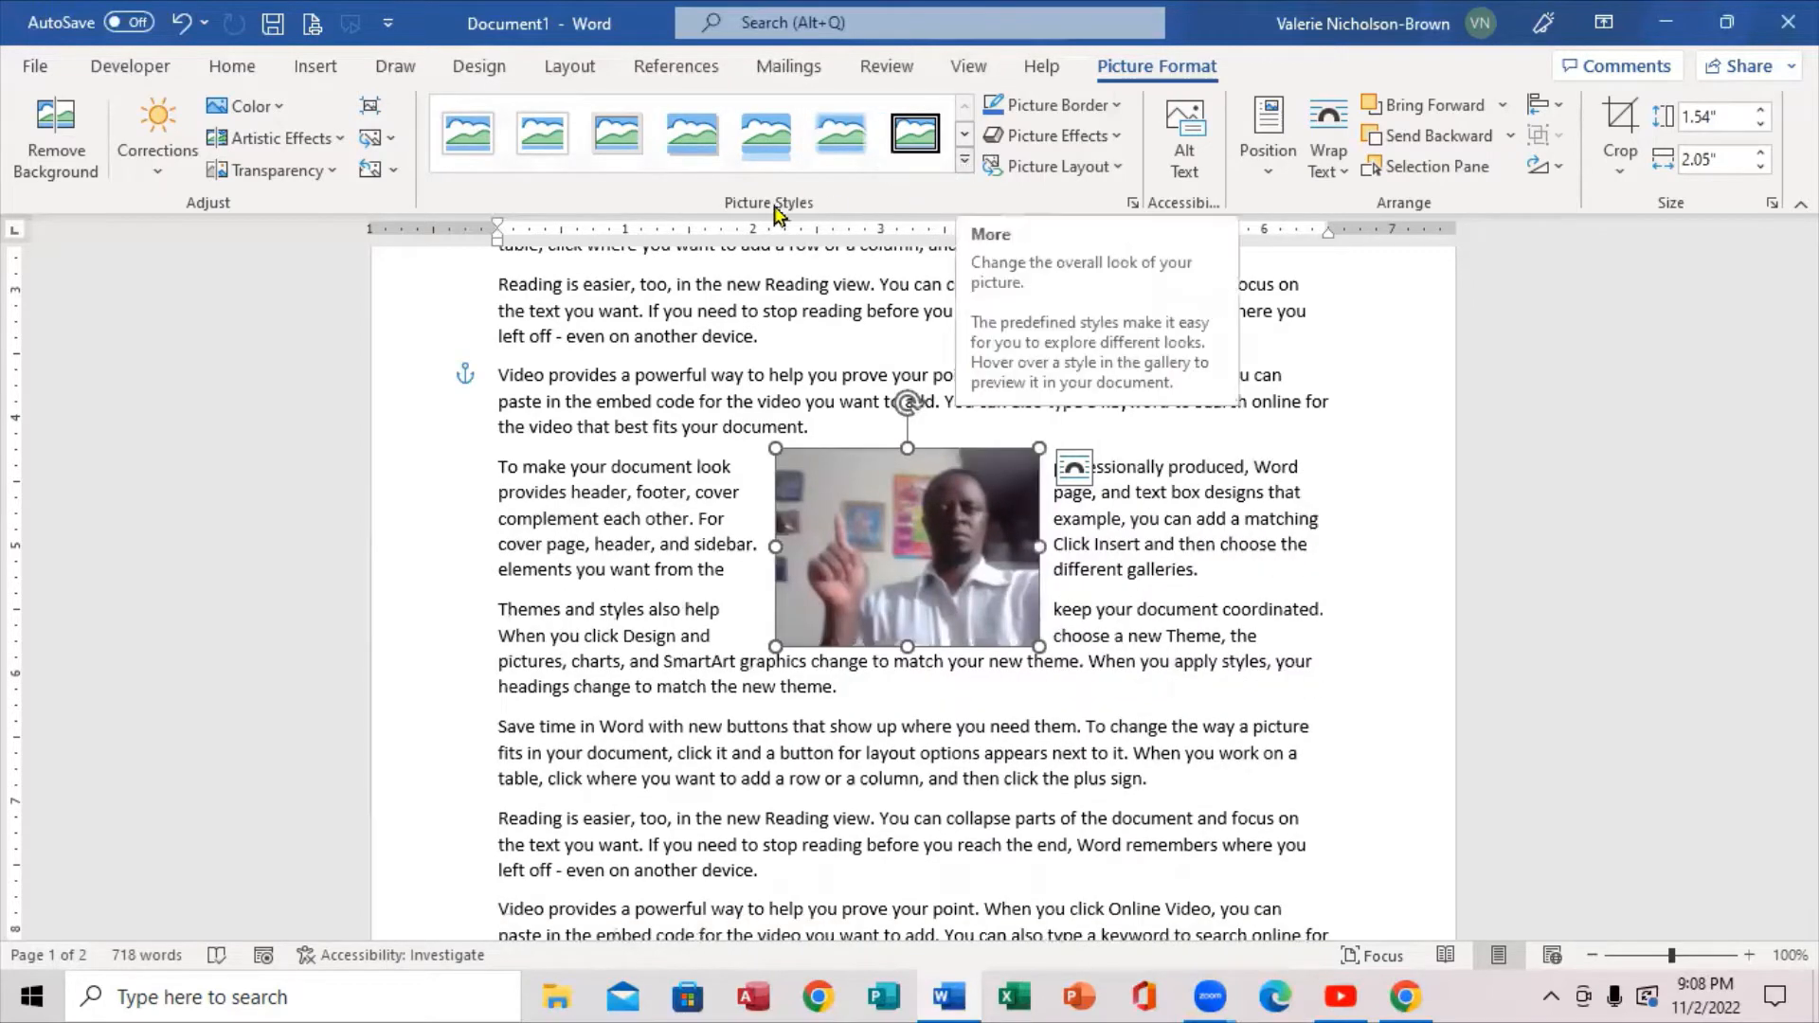
Apply the soft-edged oval picture style to the picture and deselect it.
click(962, 171)
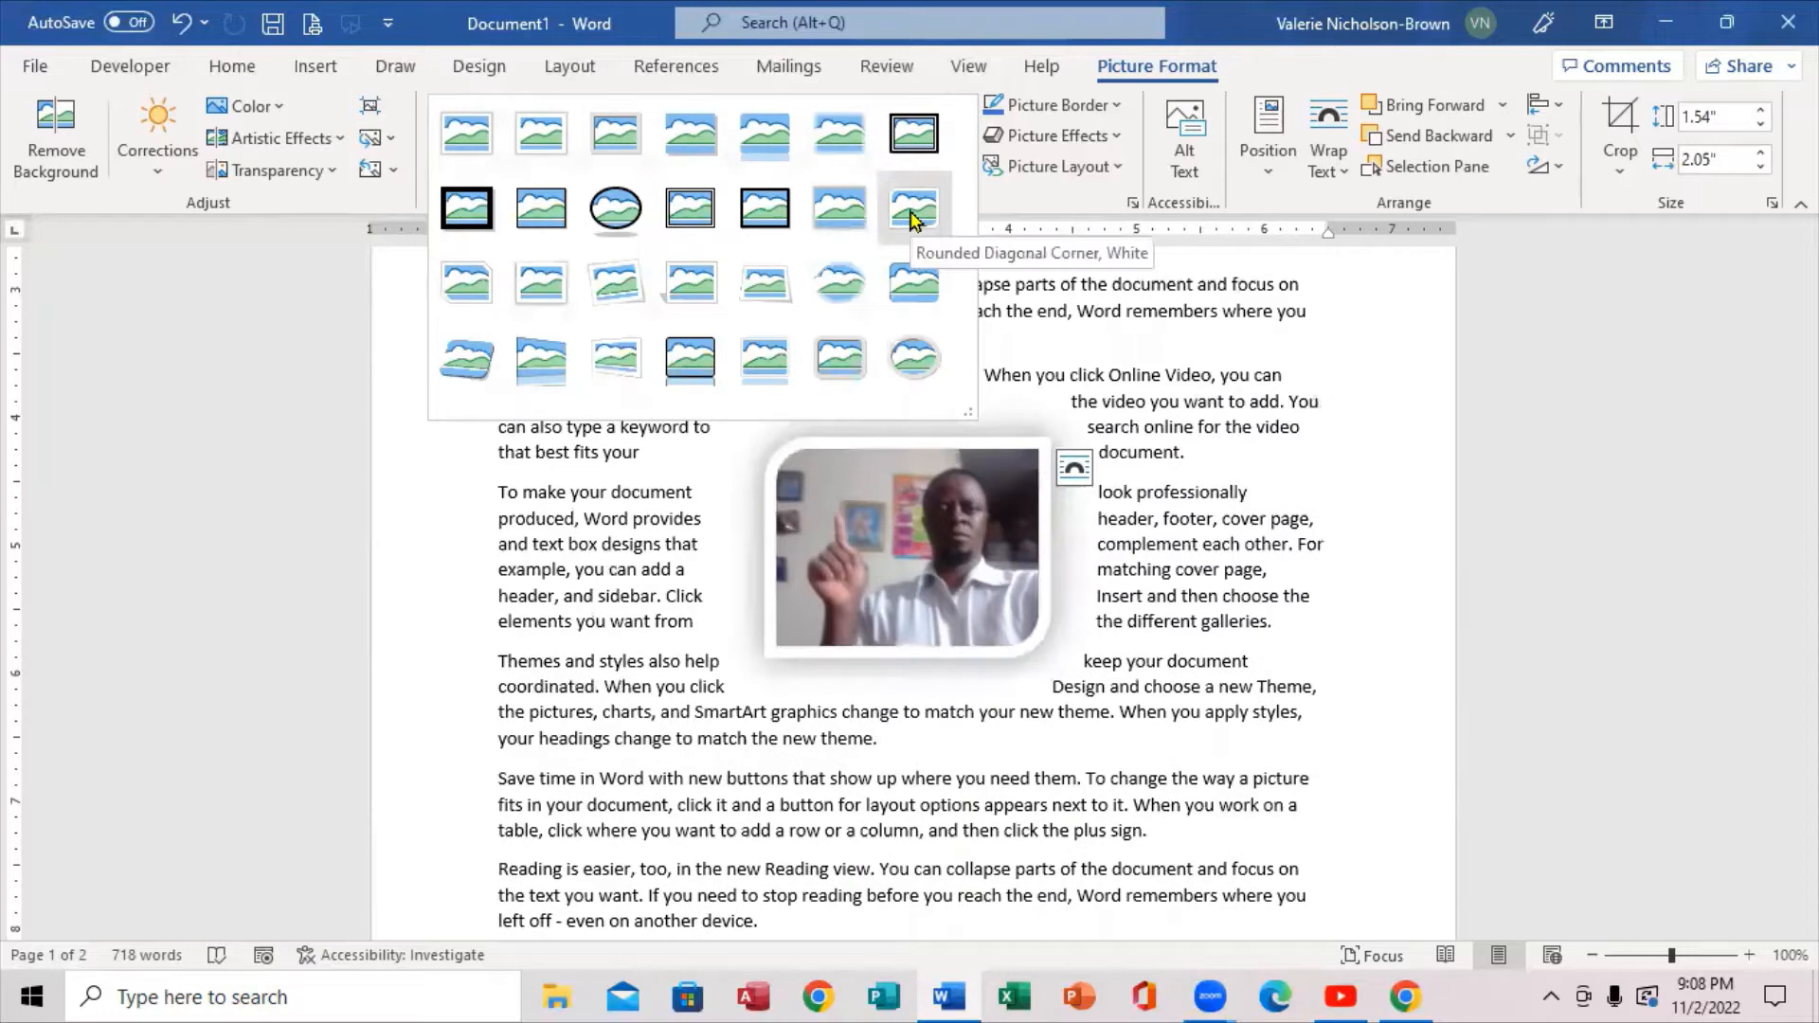
click(825, 284)
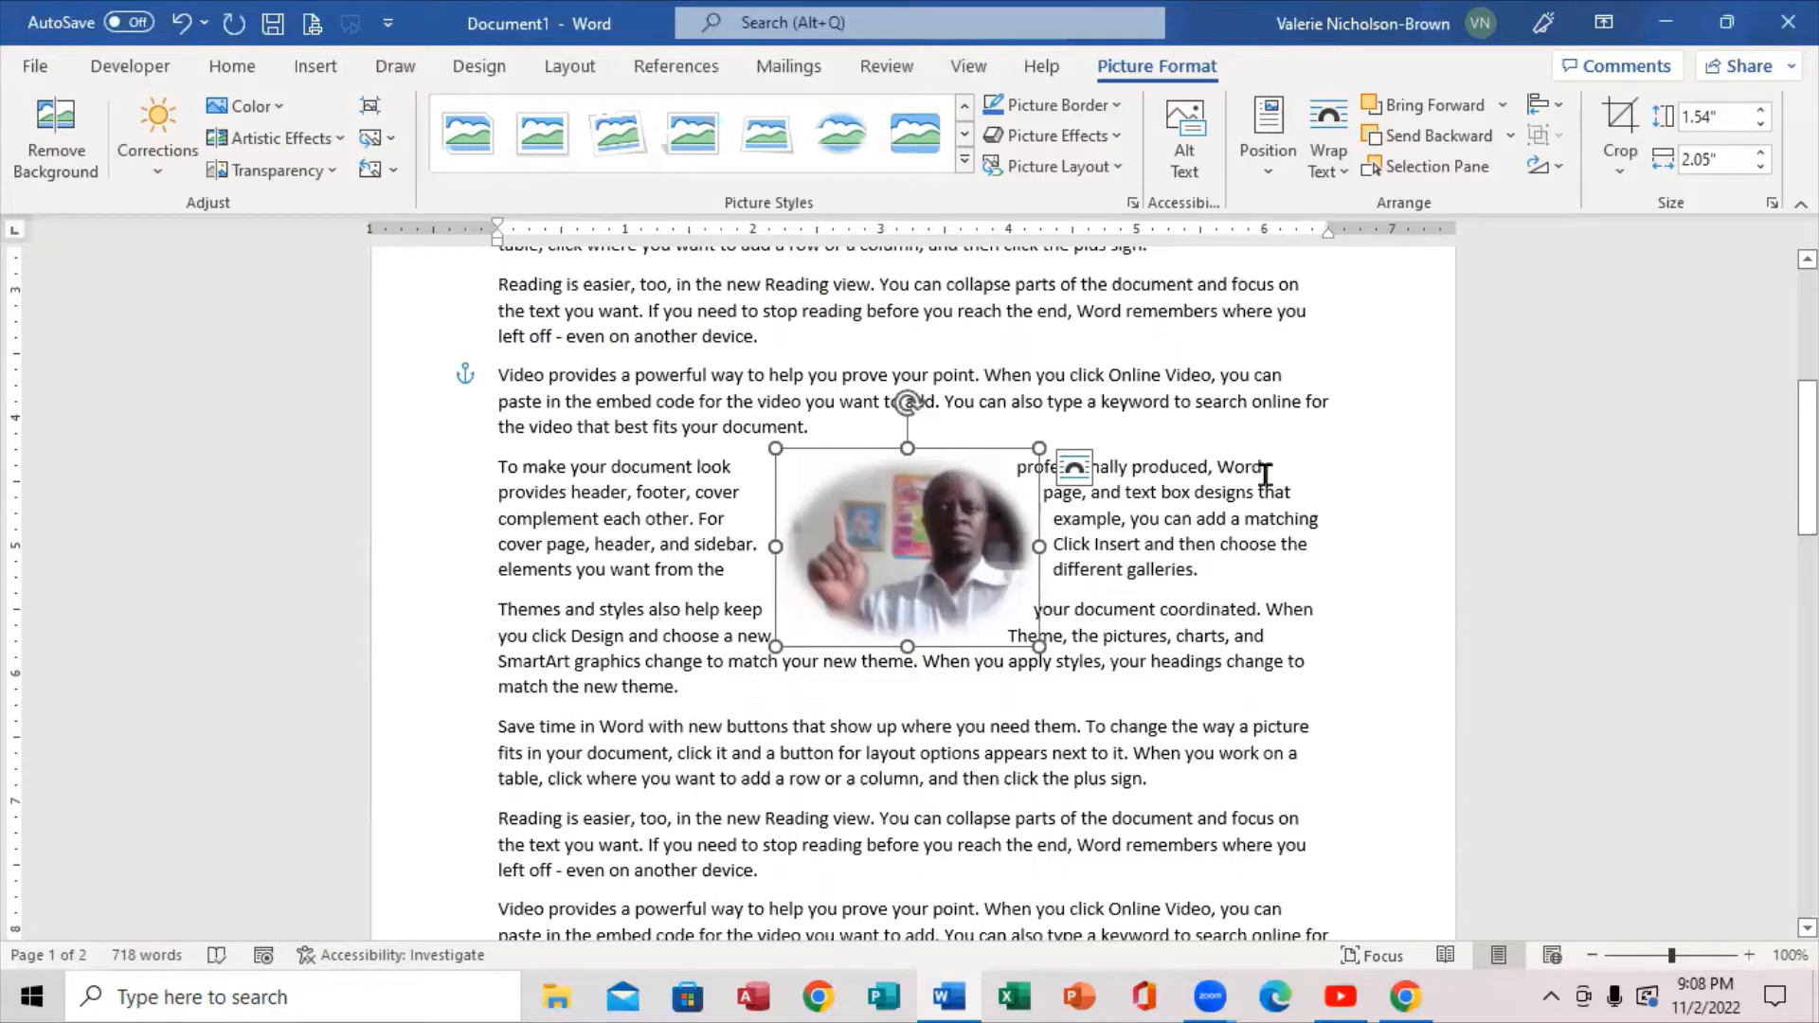
click(1348, 468)
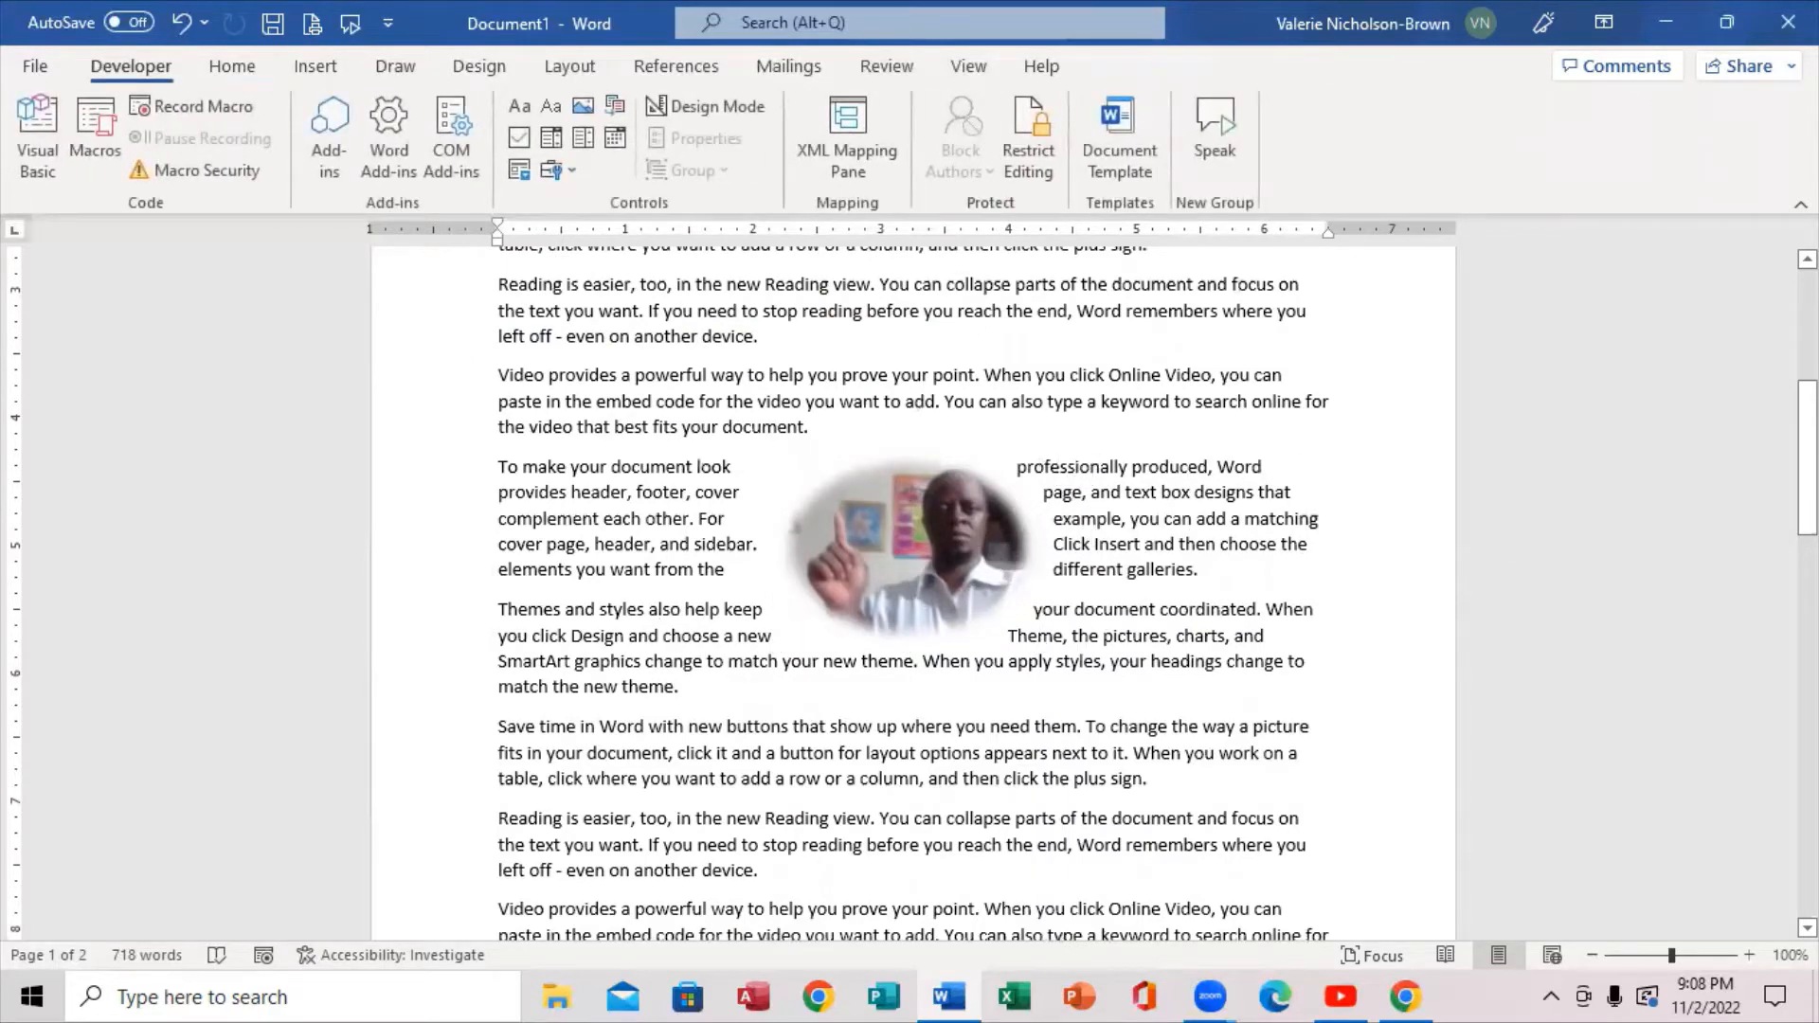
Insert the built-in Whisp cover page at the beginning of the document.
scroll(910, 587, up, 5)
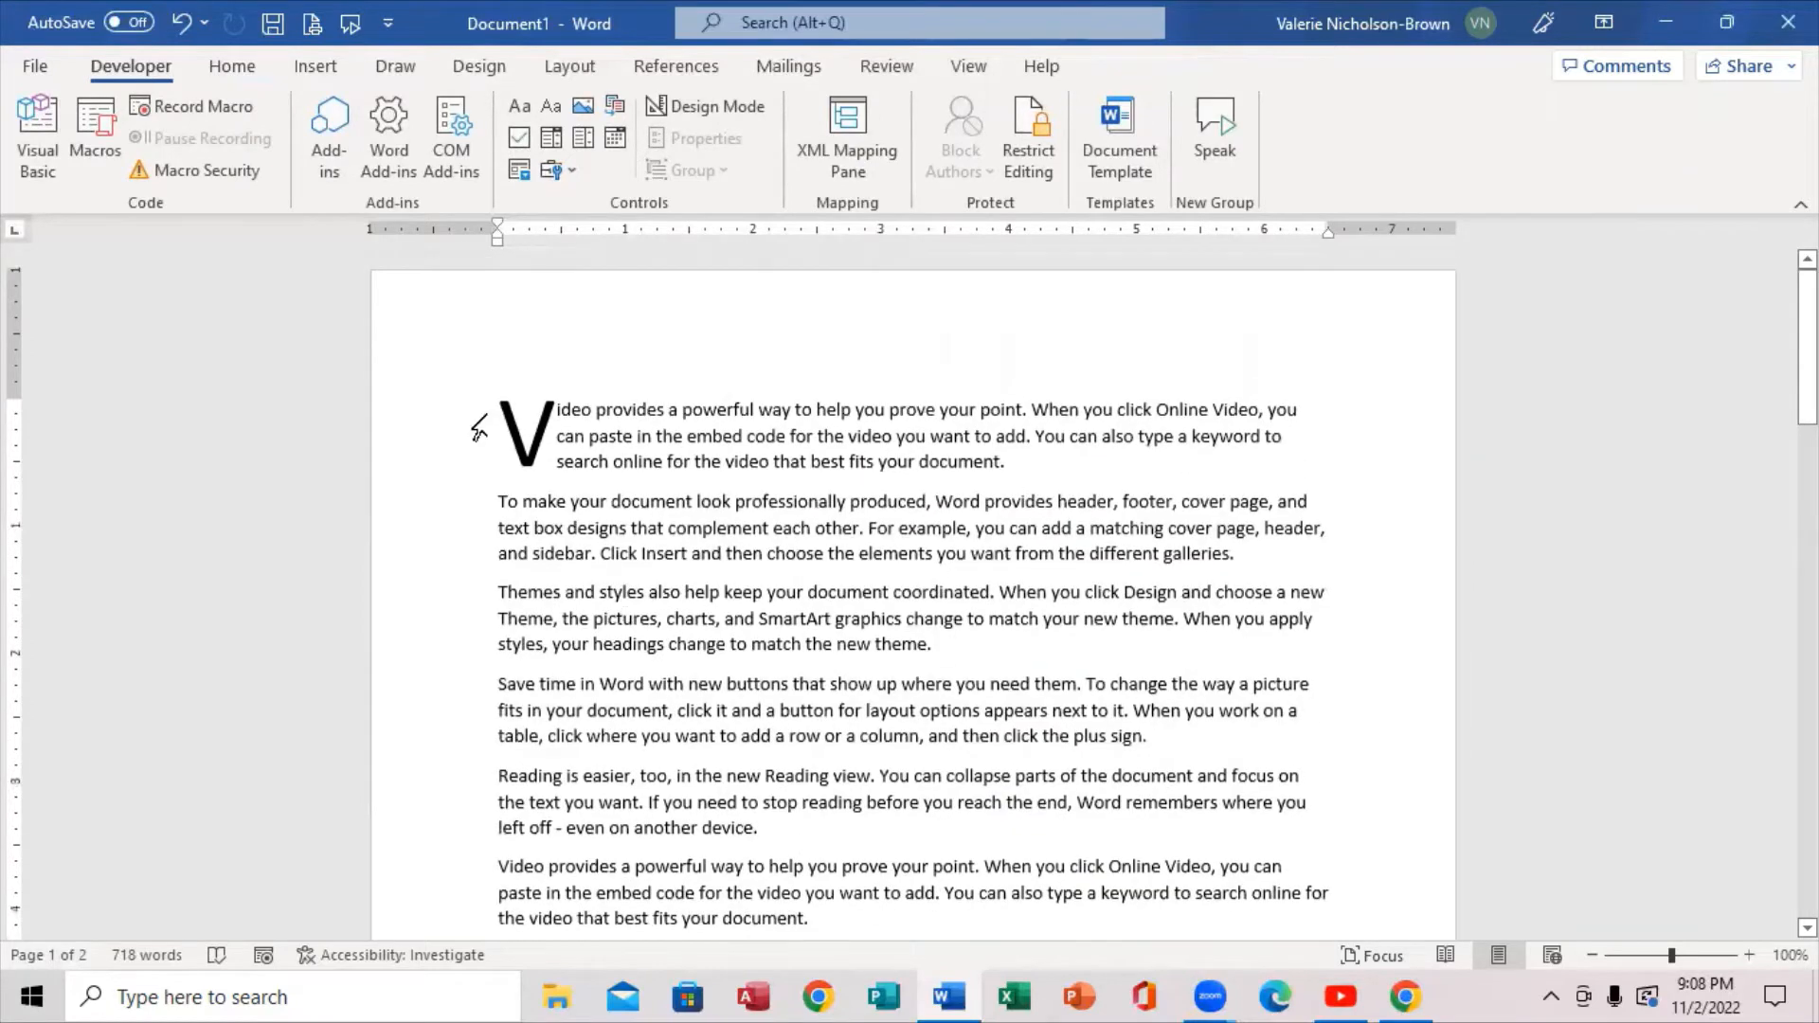
click(320, 68)
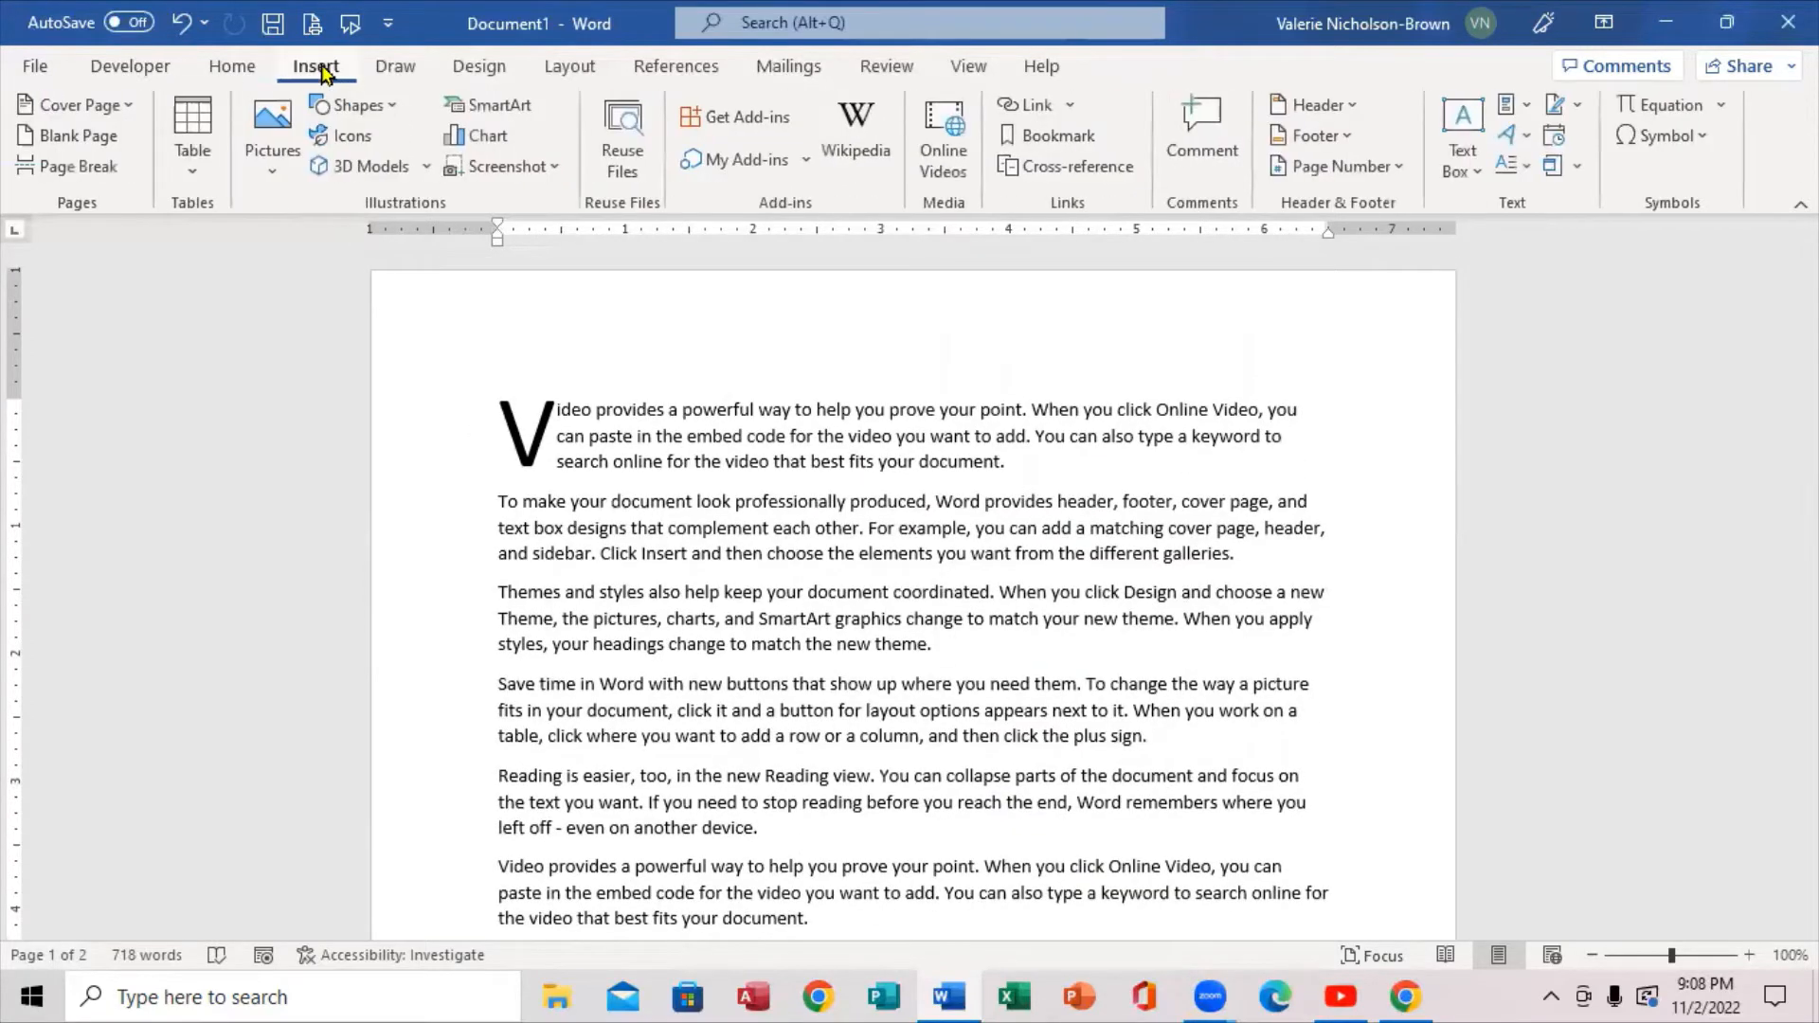
click(124, 106)
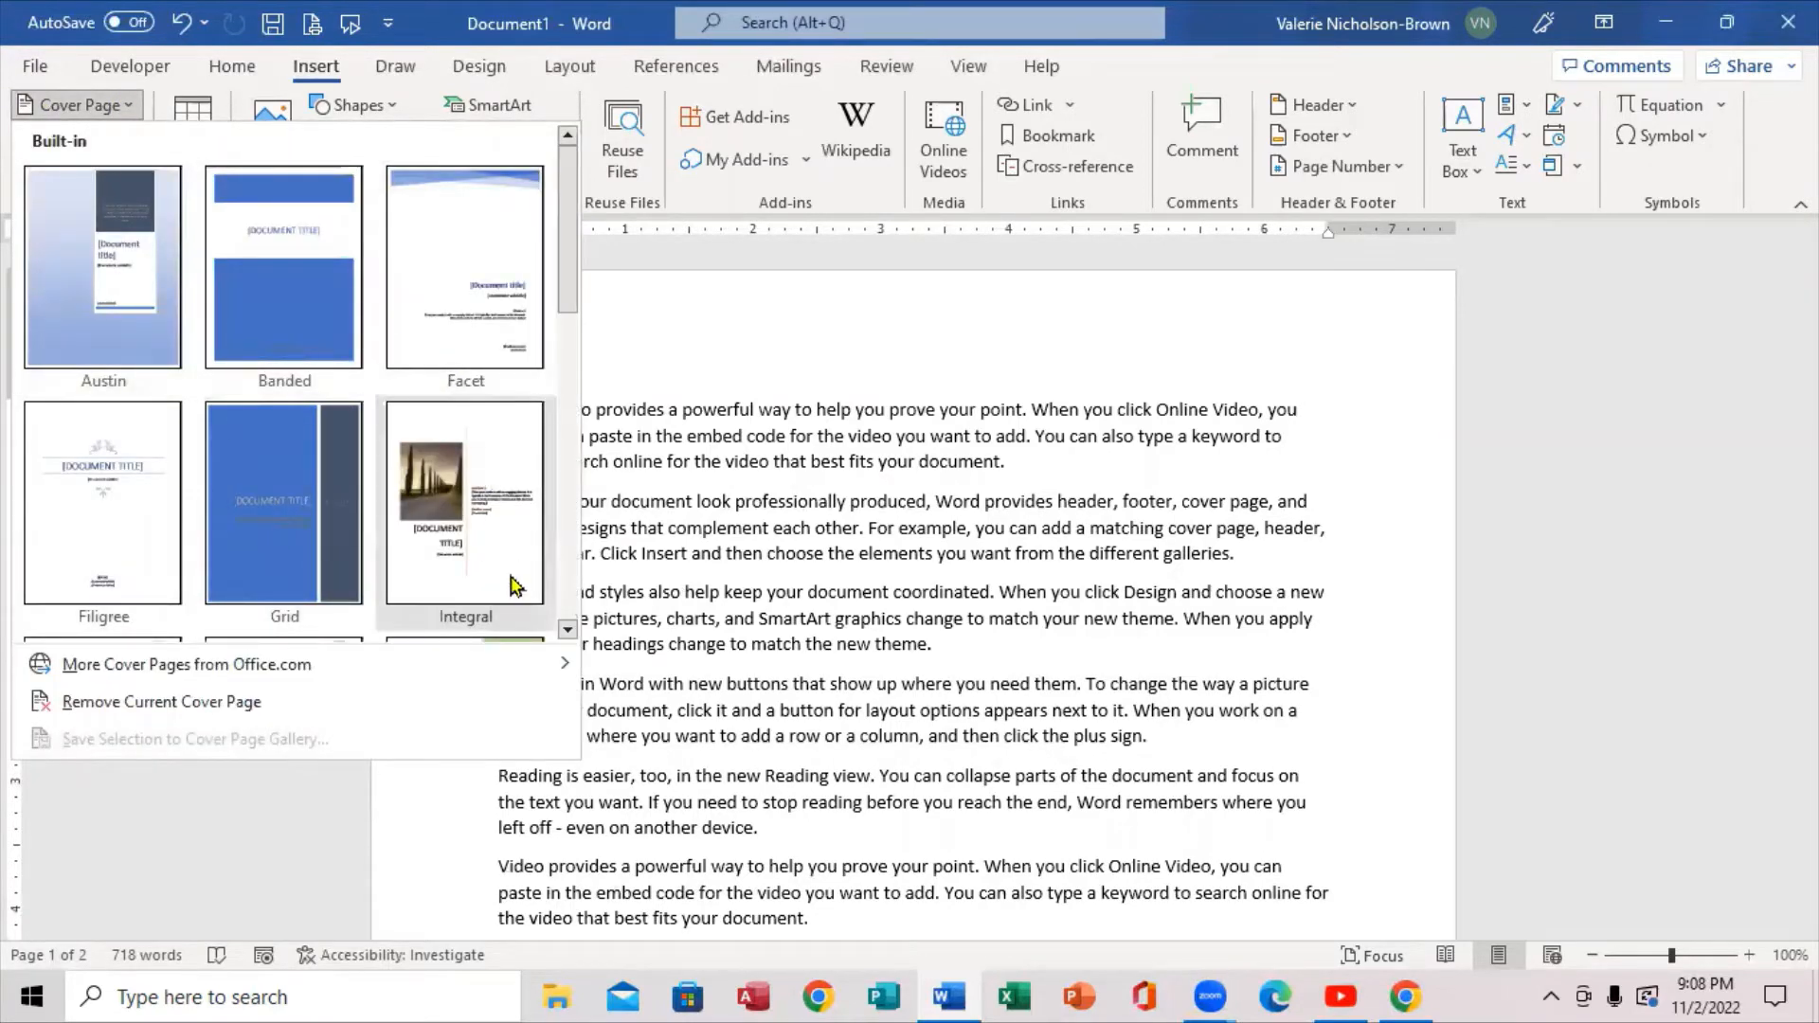
click(567, 630)
click(568, 631)
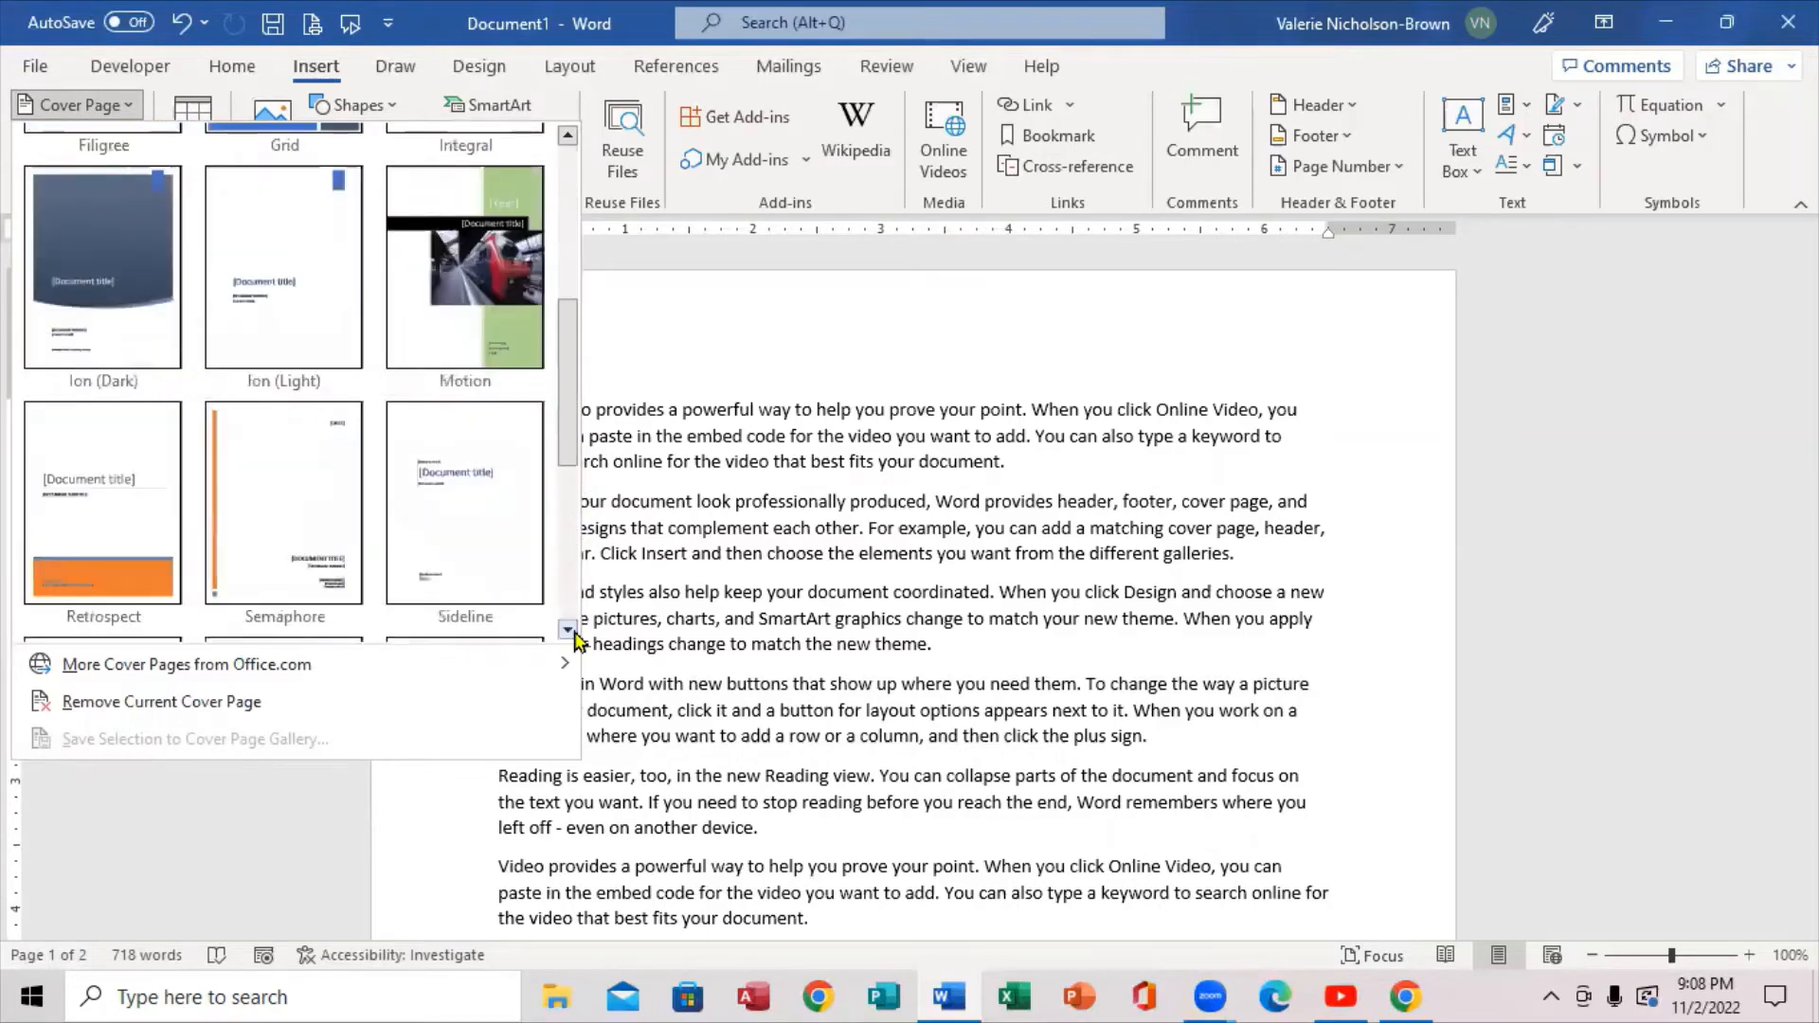
click(568, 630)
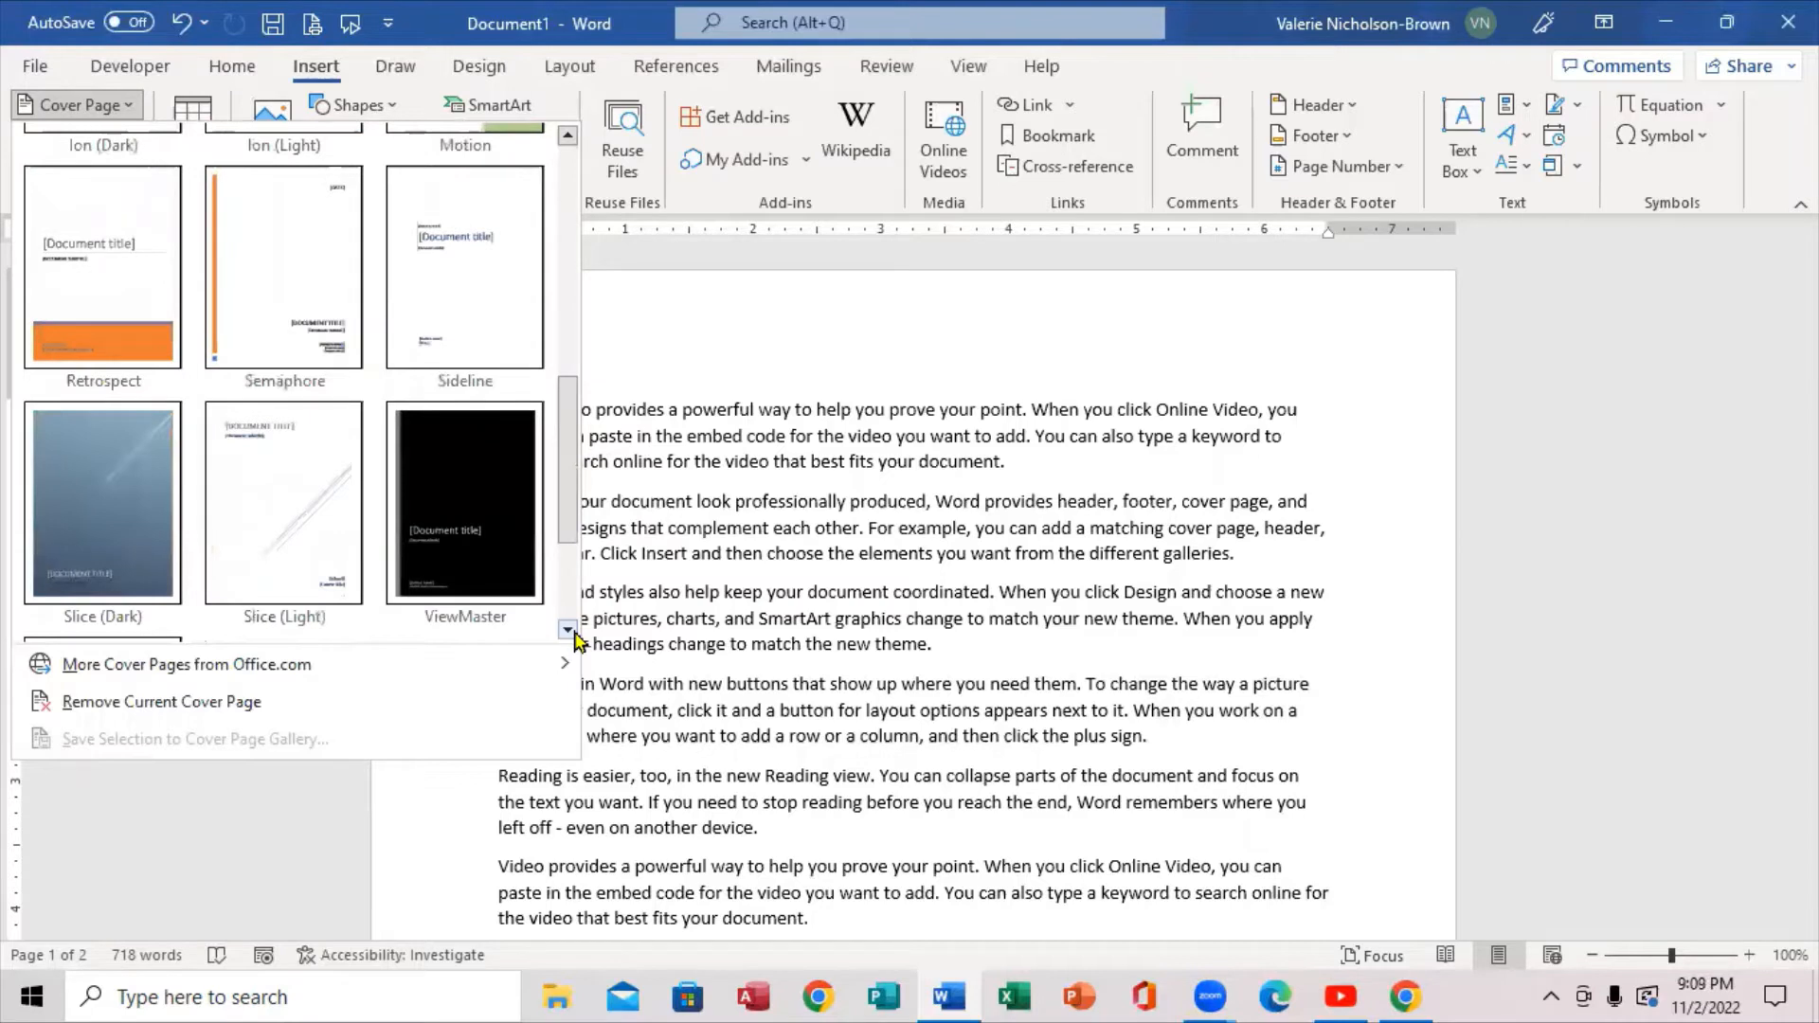
click(568, 630)
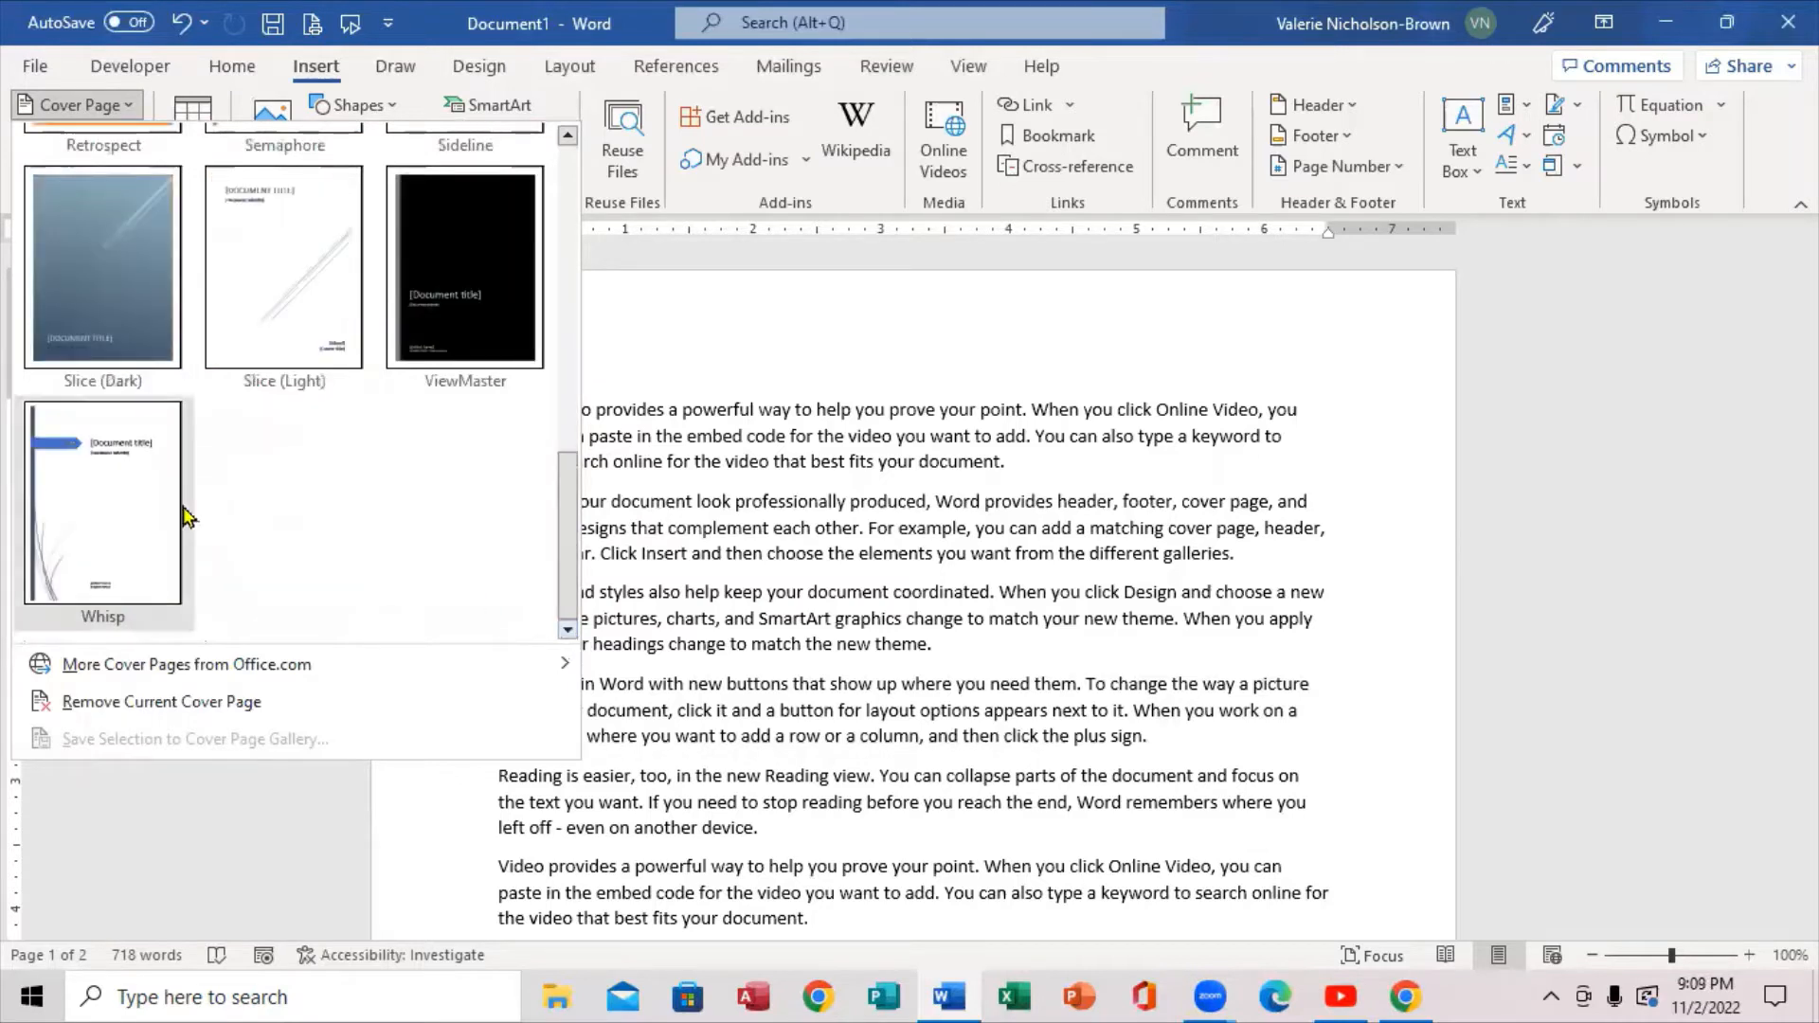
click(70, 516)
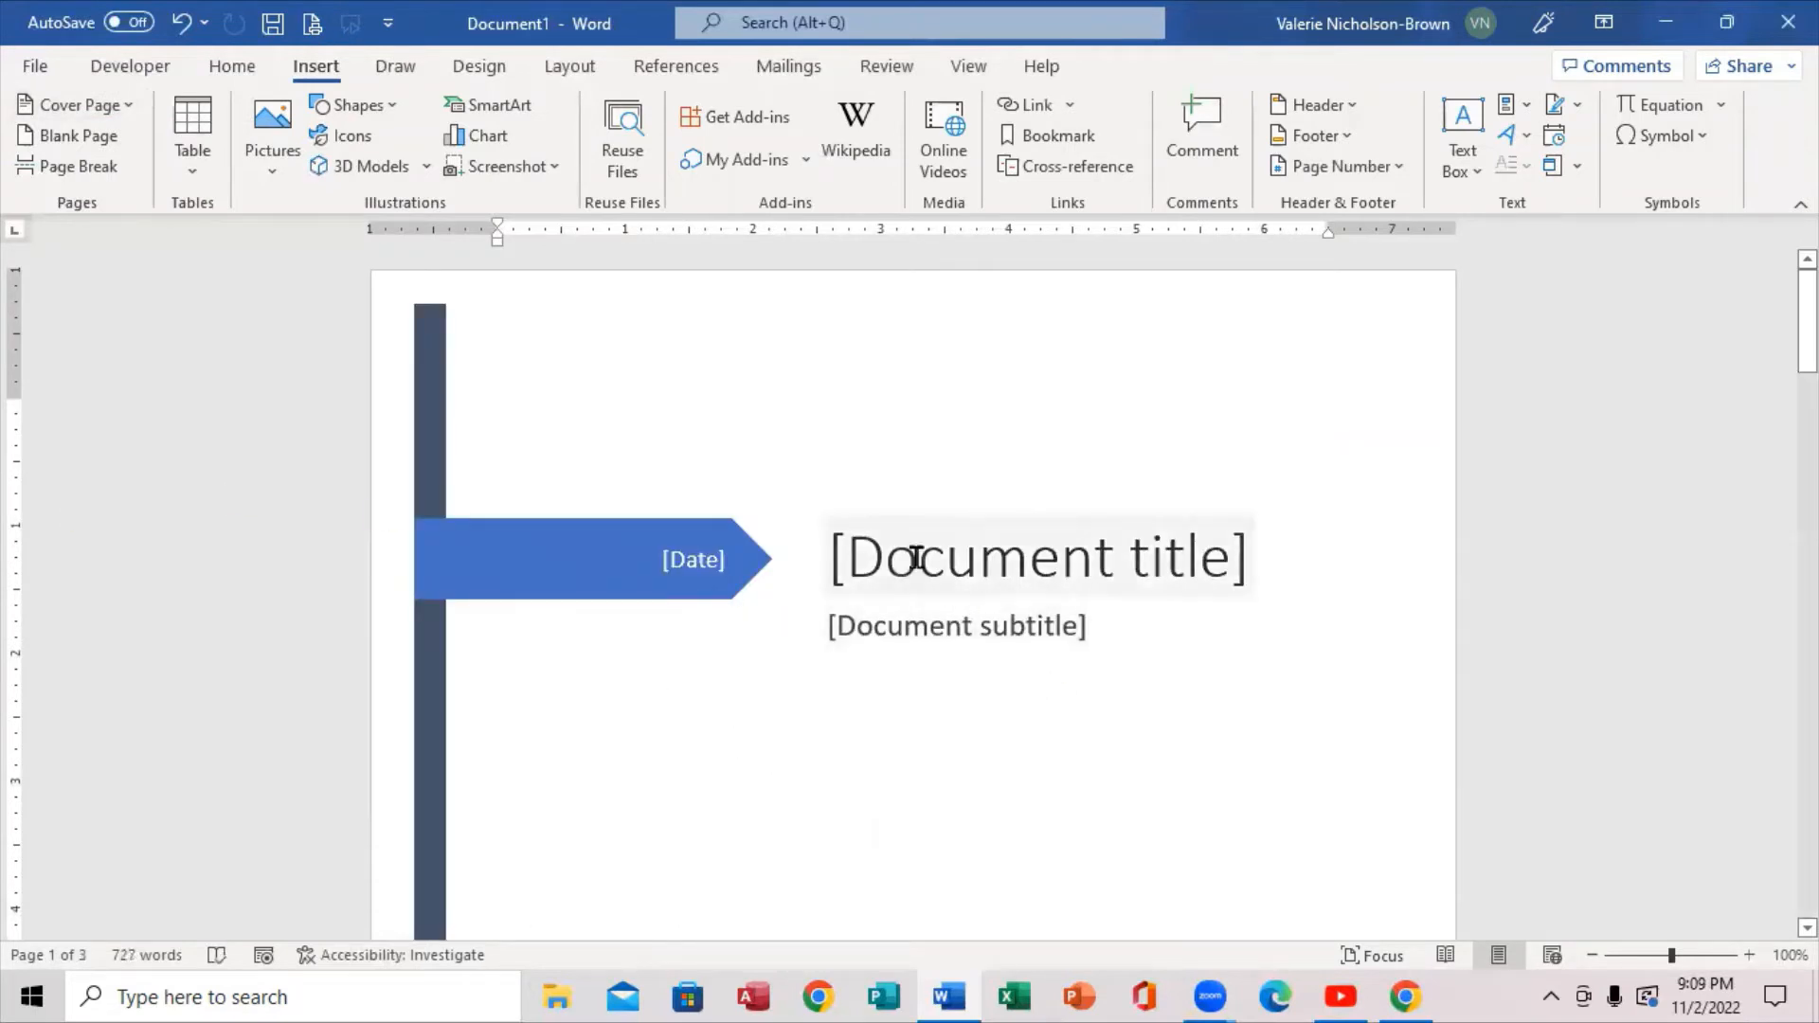
Fill in the cover page with MY BOOKLET as the document title and PROJECT as the subtitle.
click(985, 562)
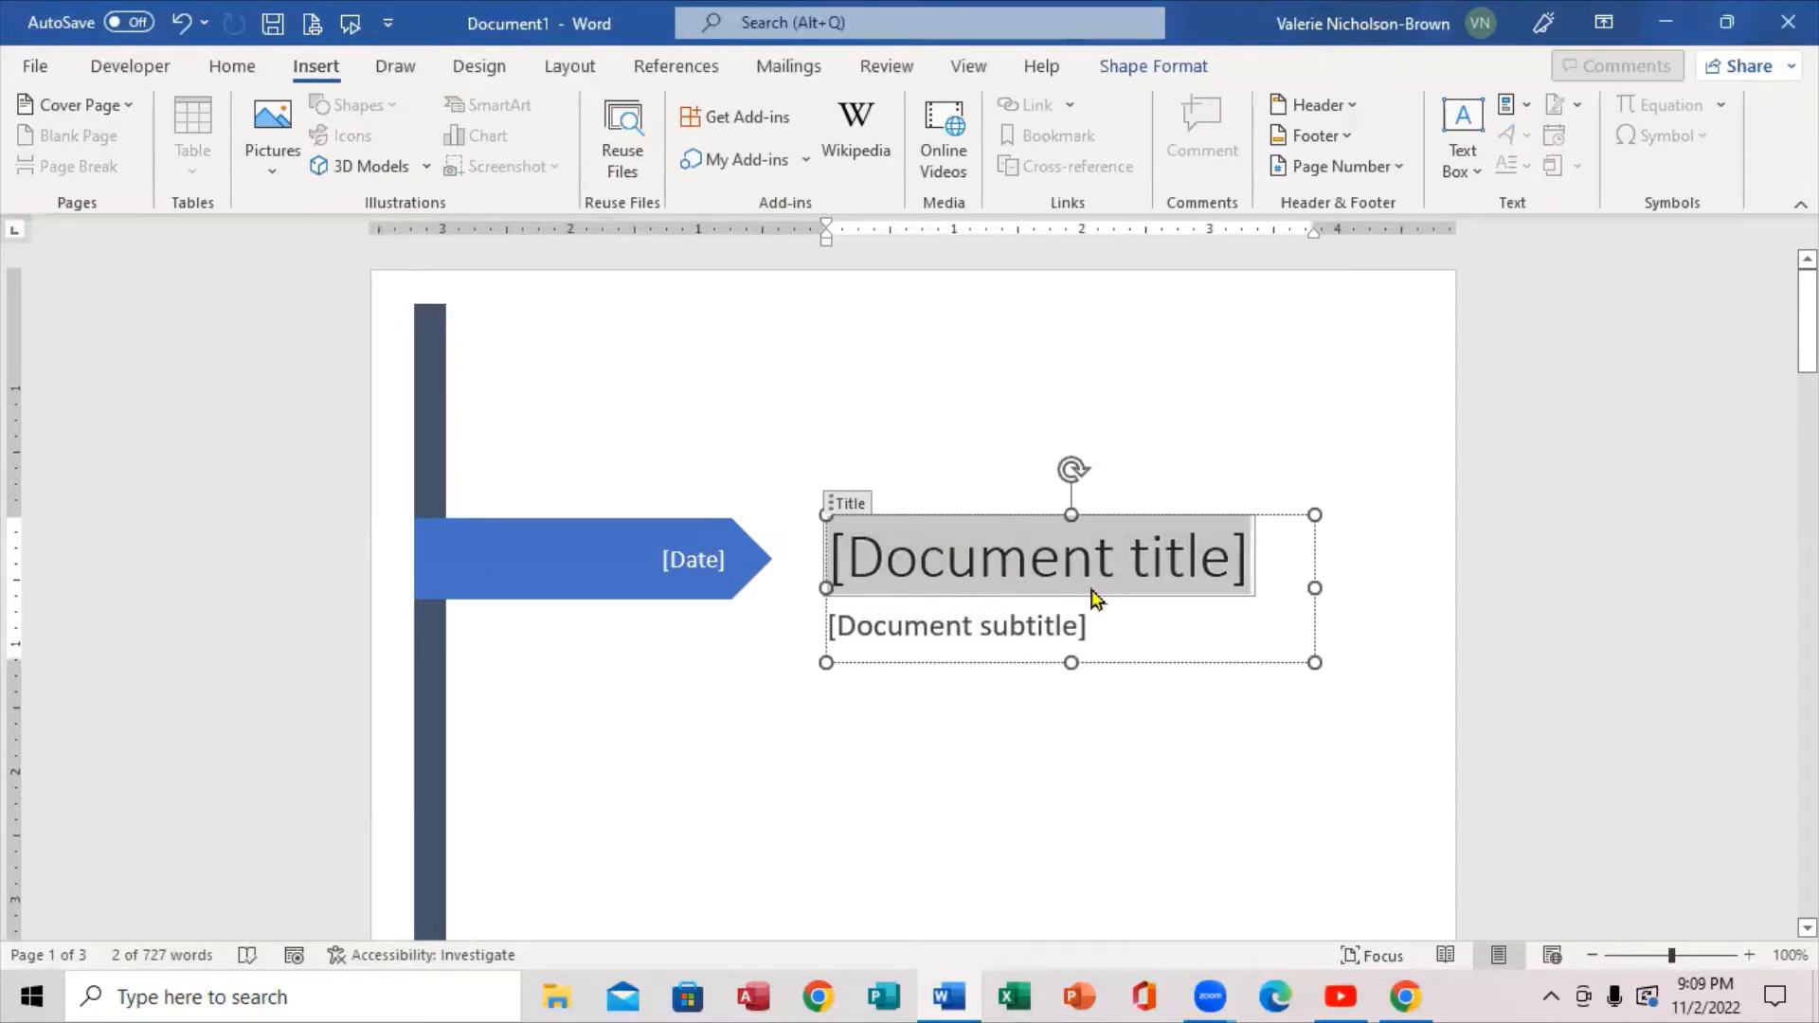
text(M)
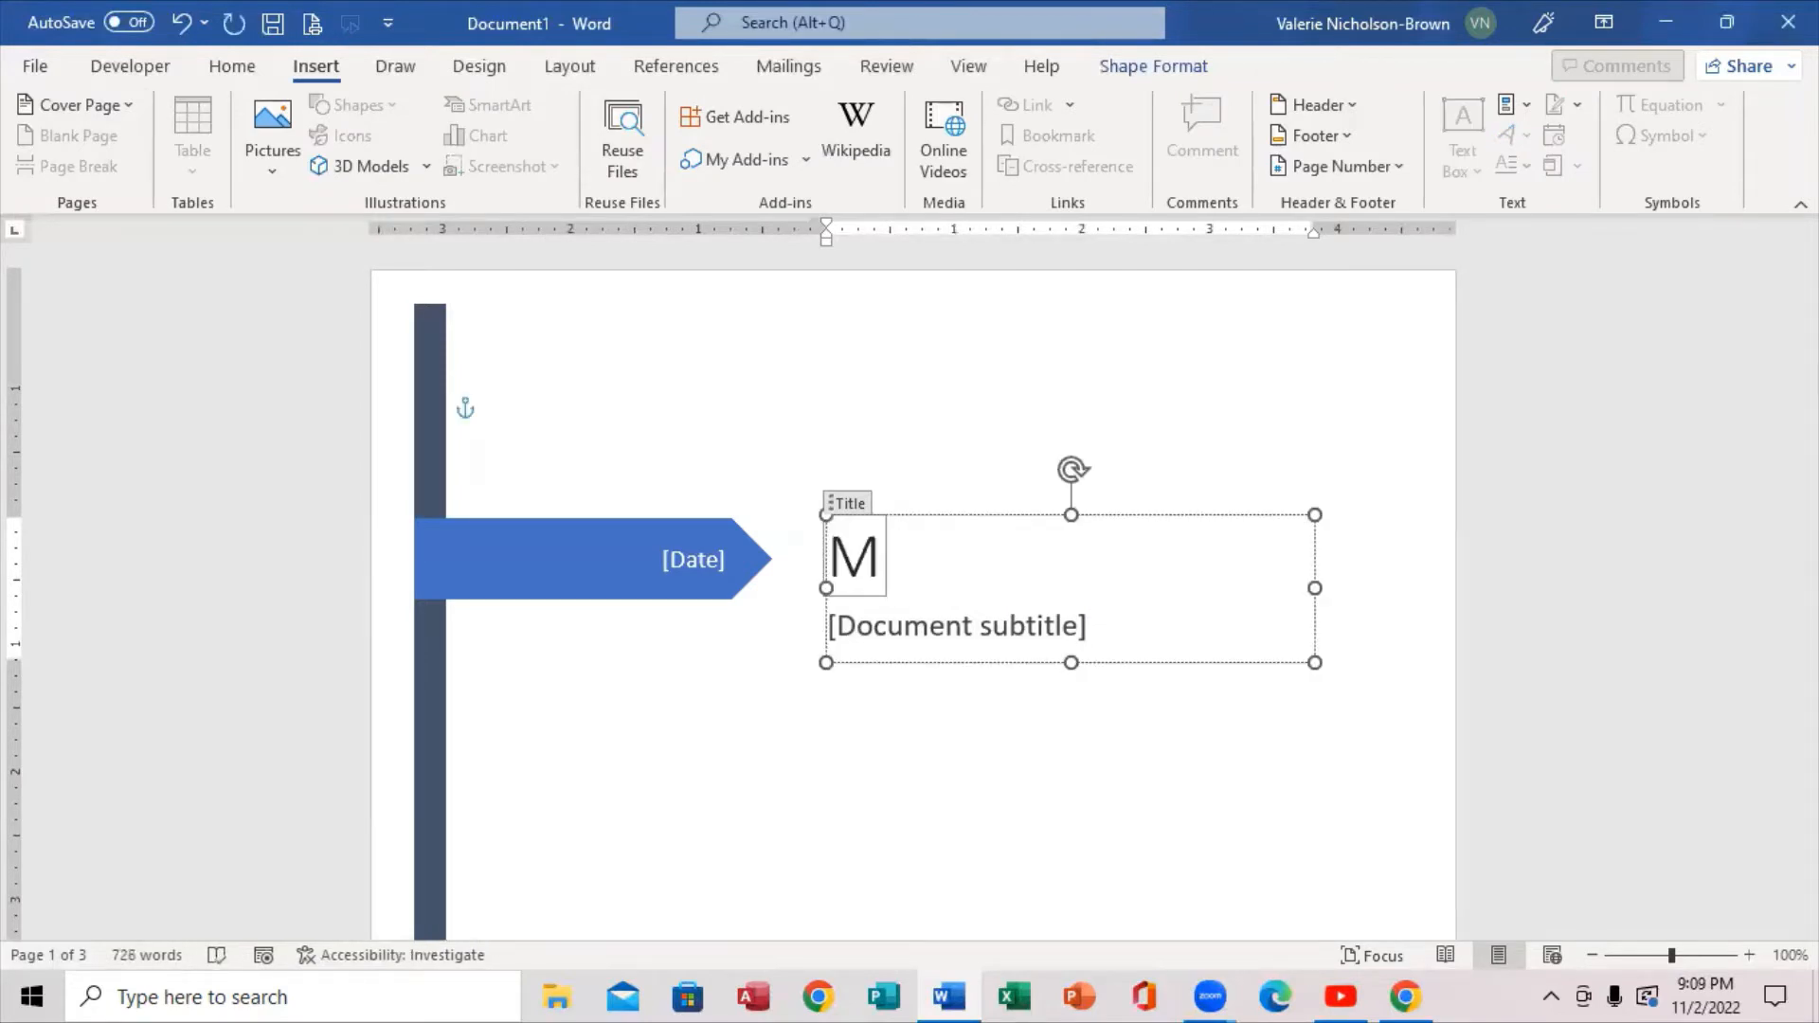
text(Y B)
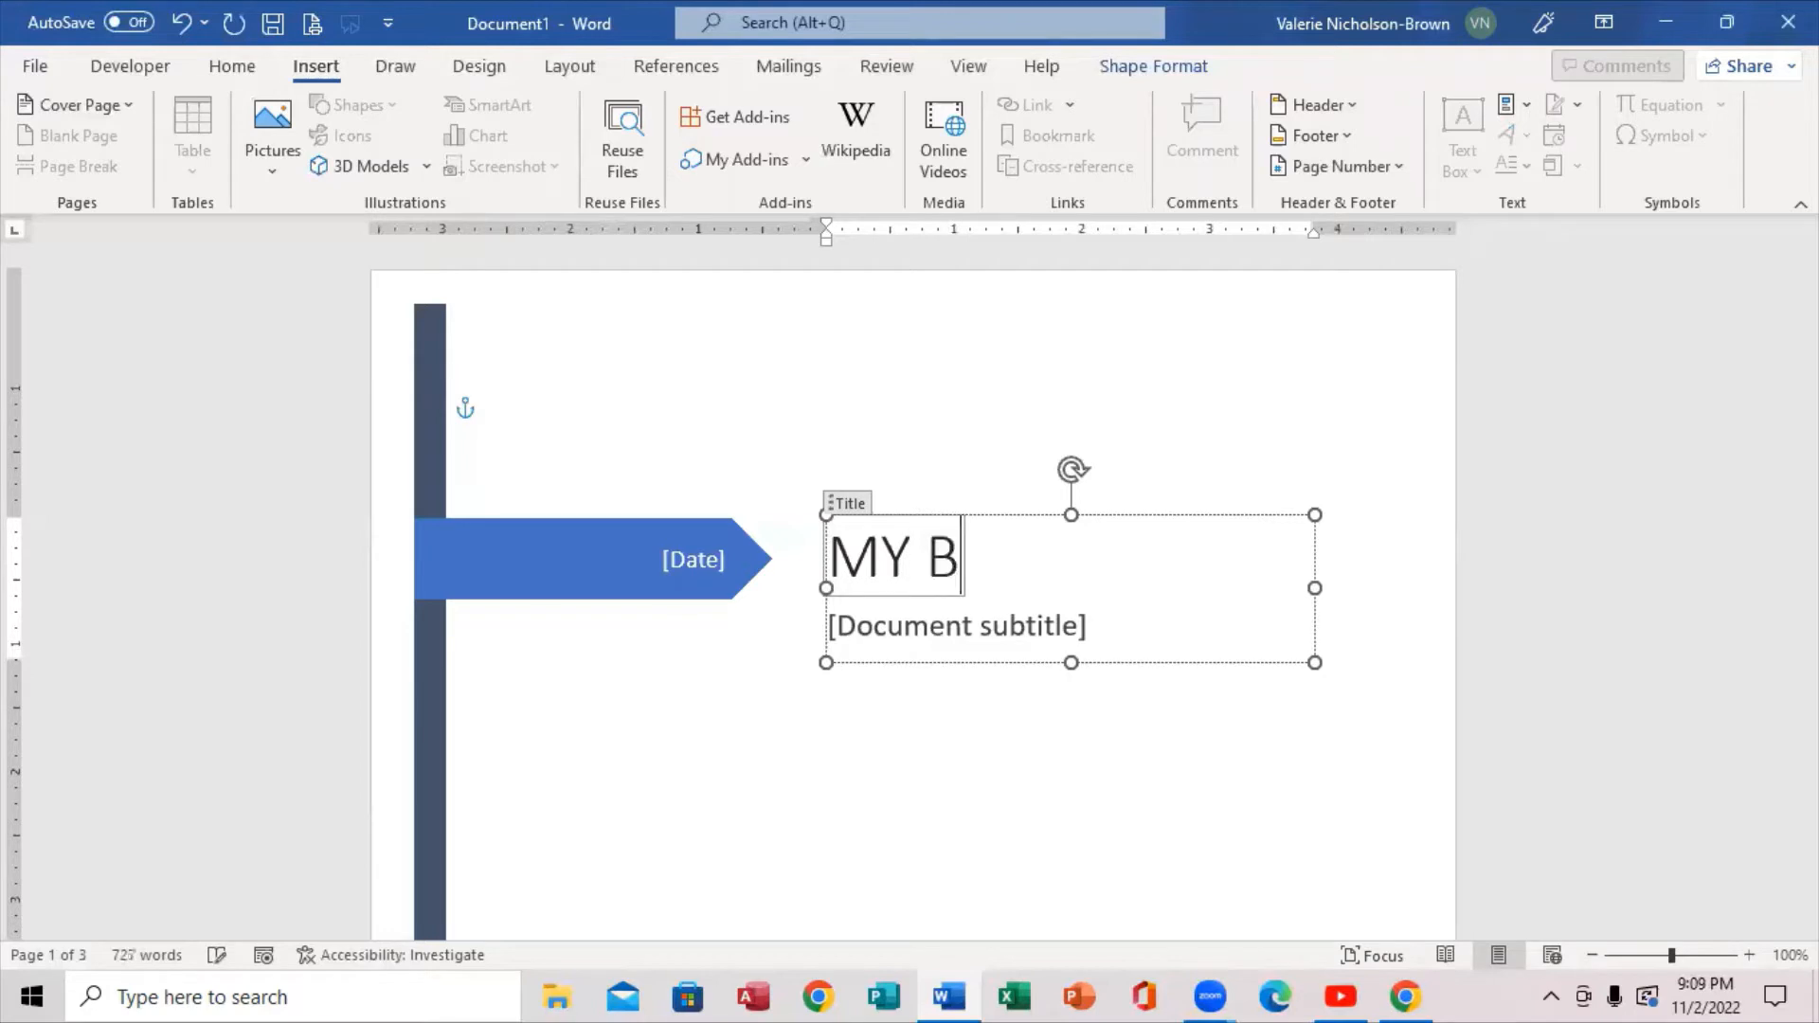
text(OOKLET)
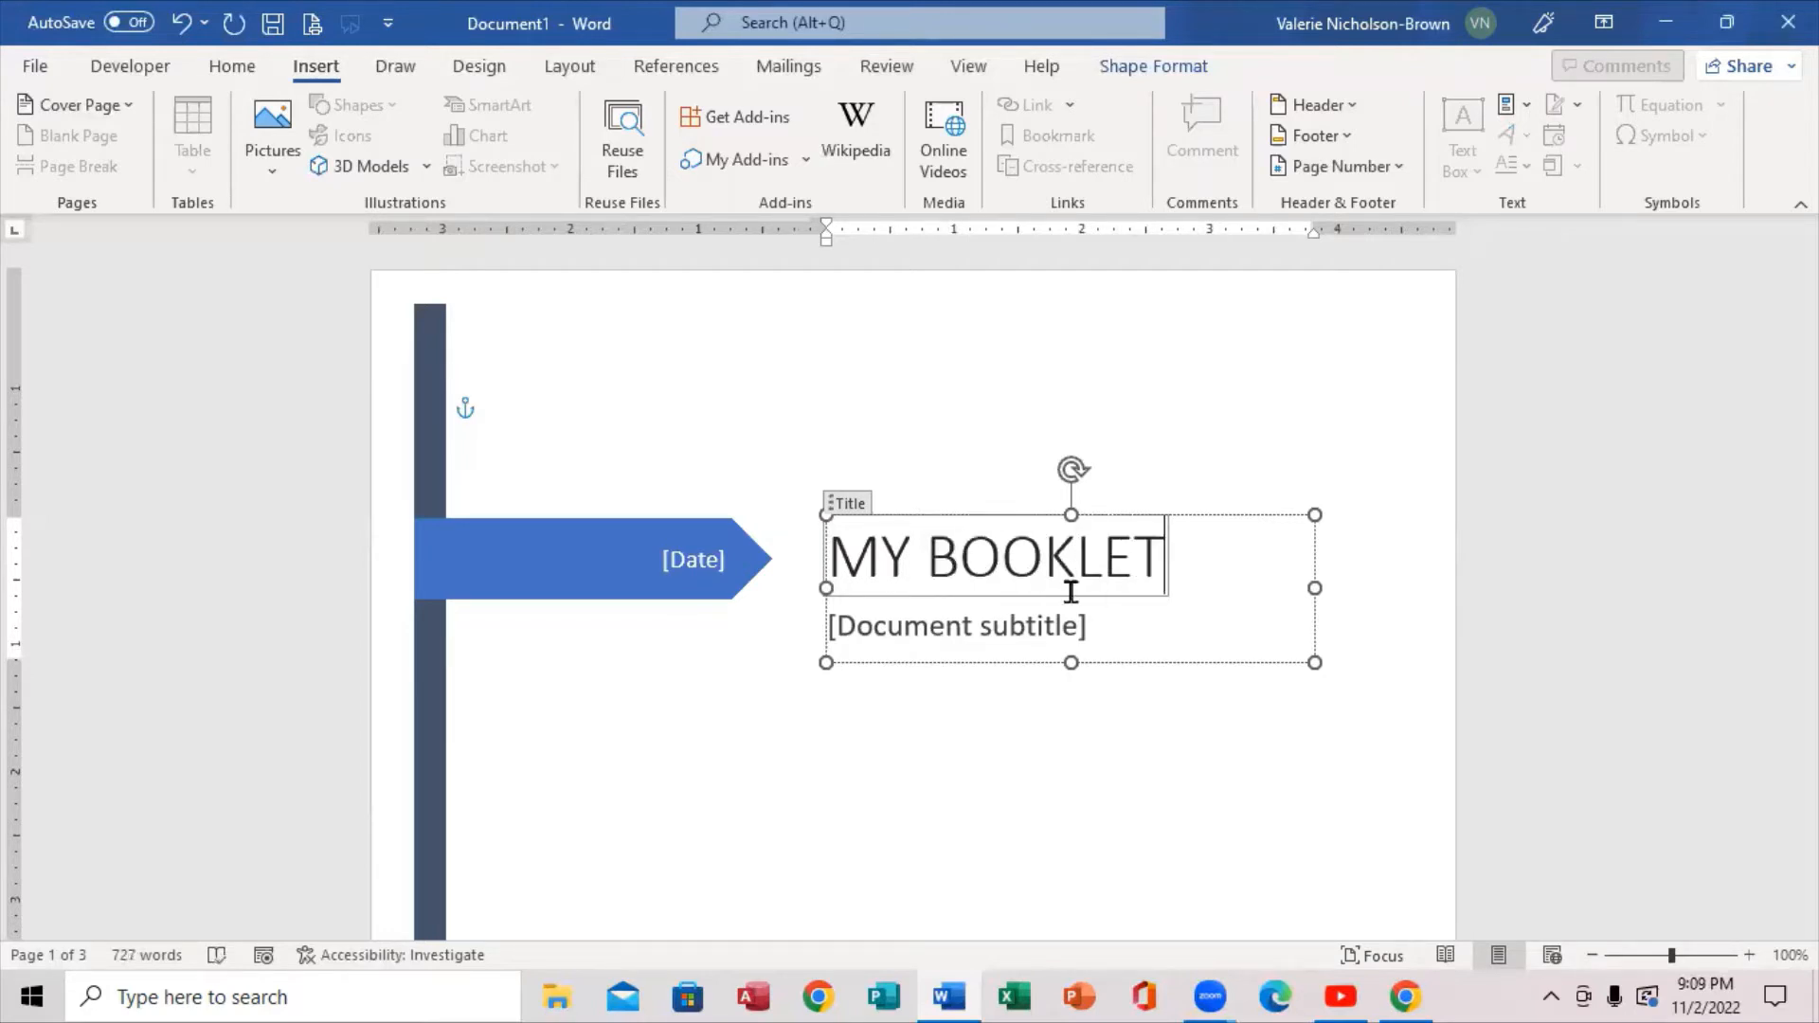
click(983, 629)
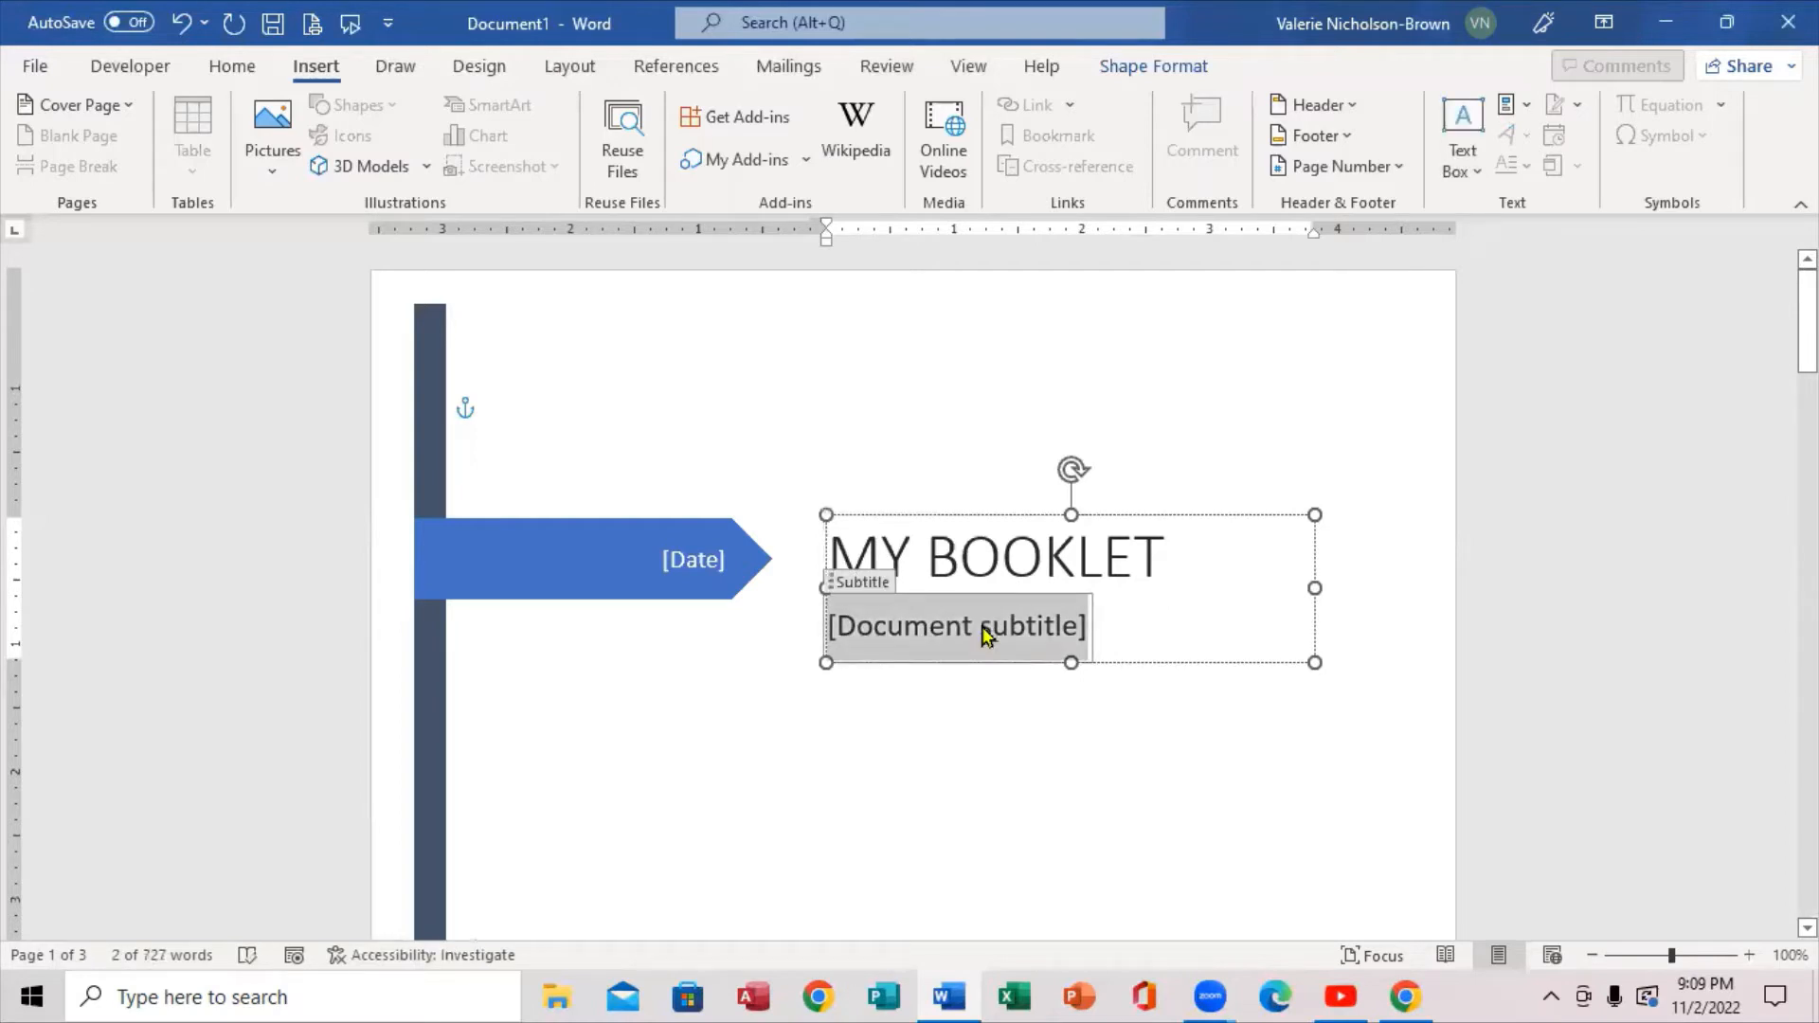
text(P)
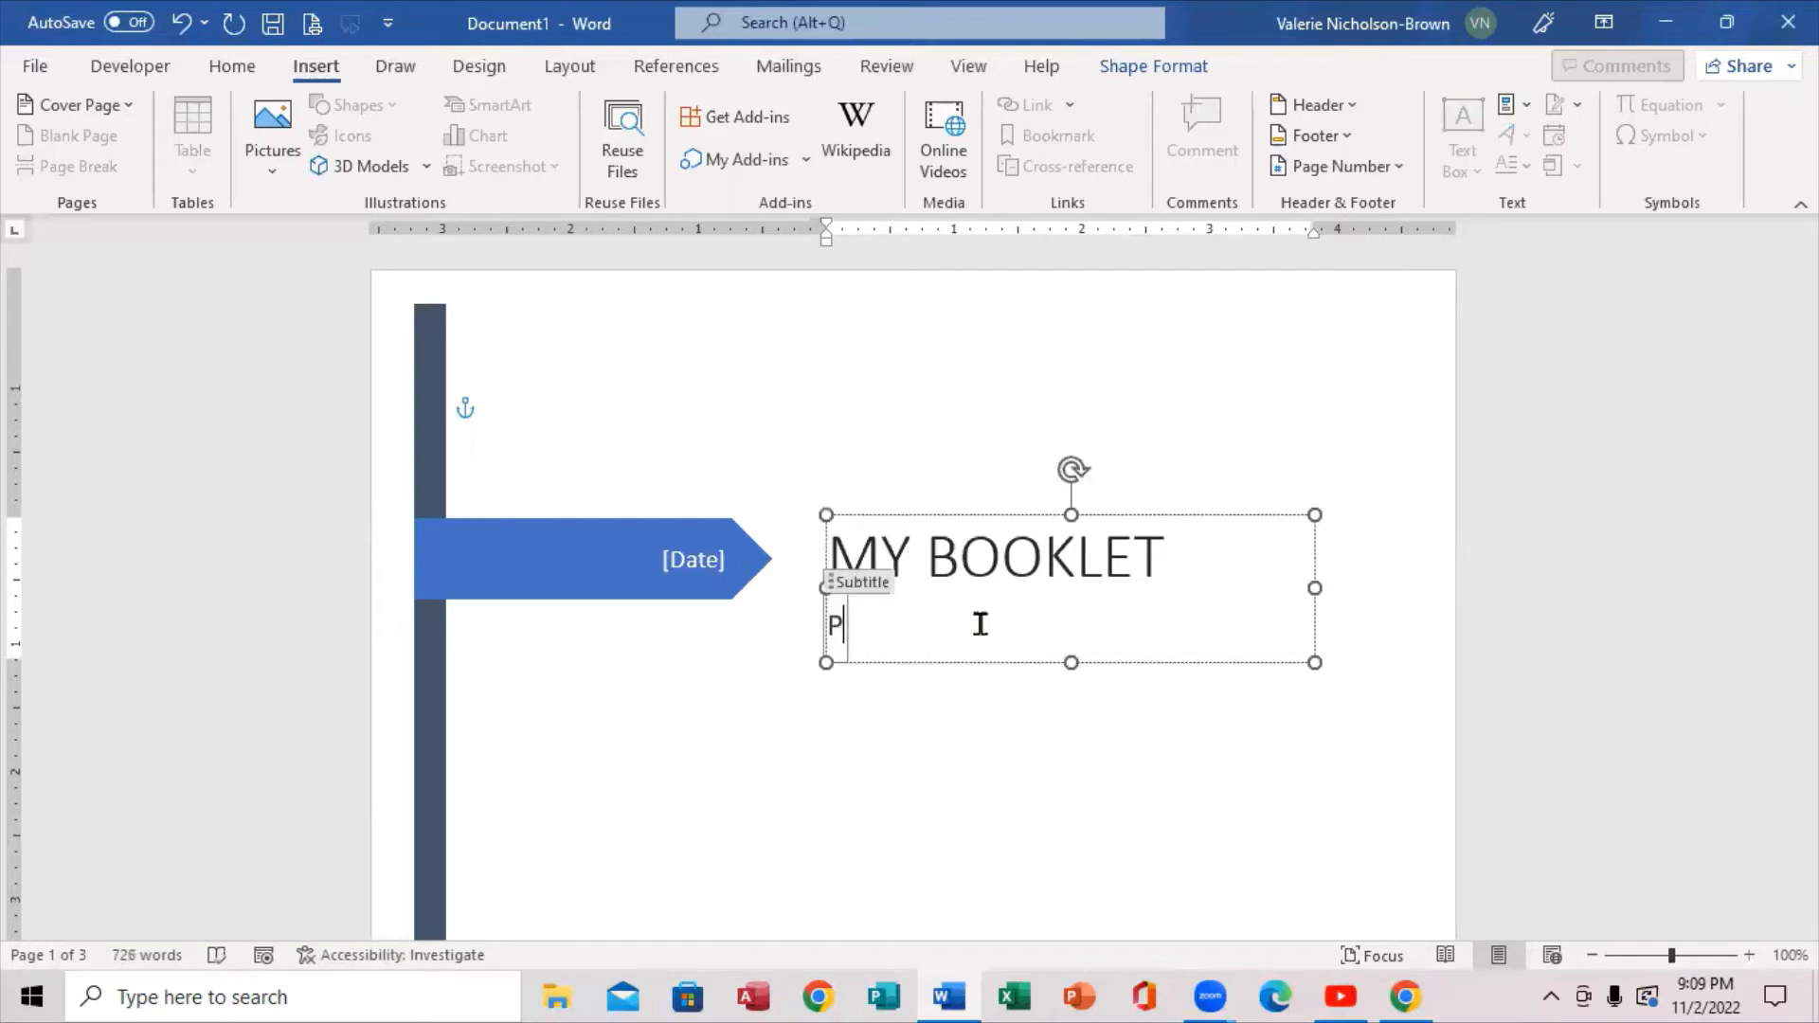
text(ROJECT)
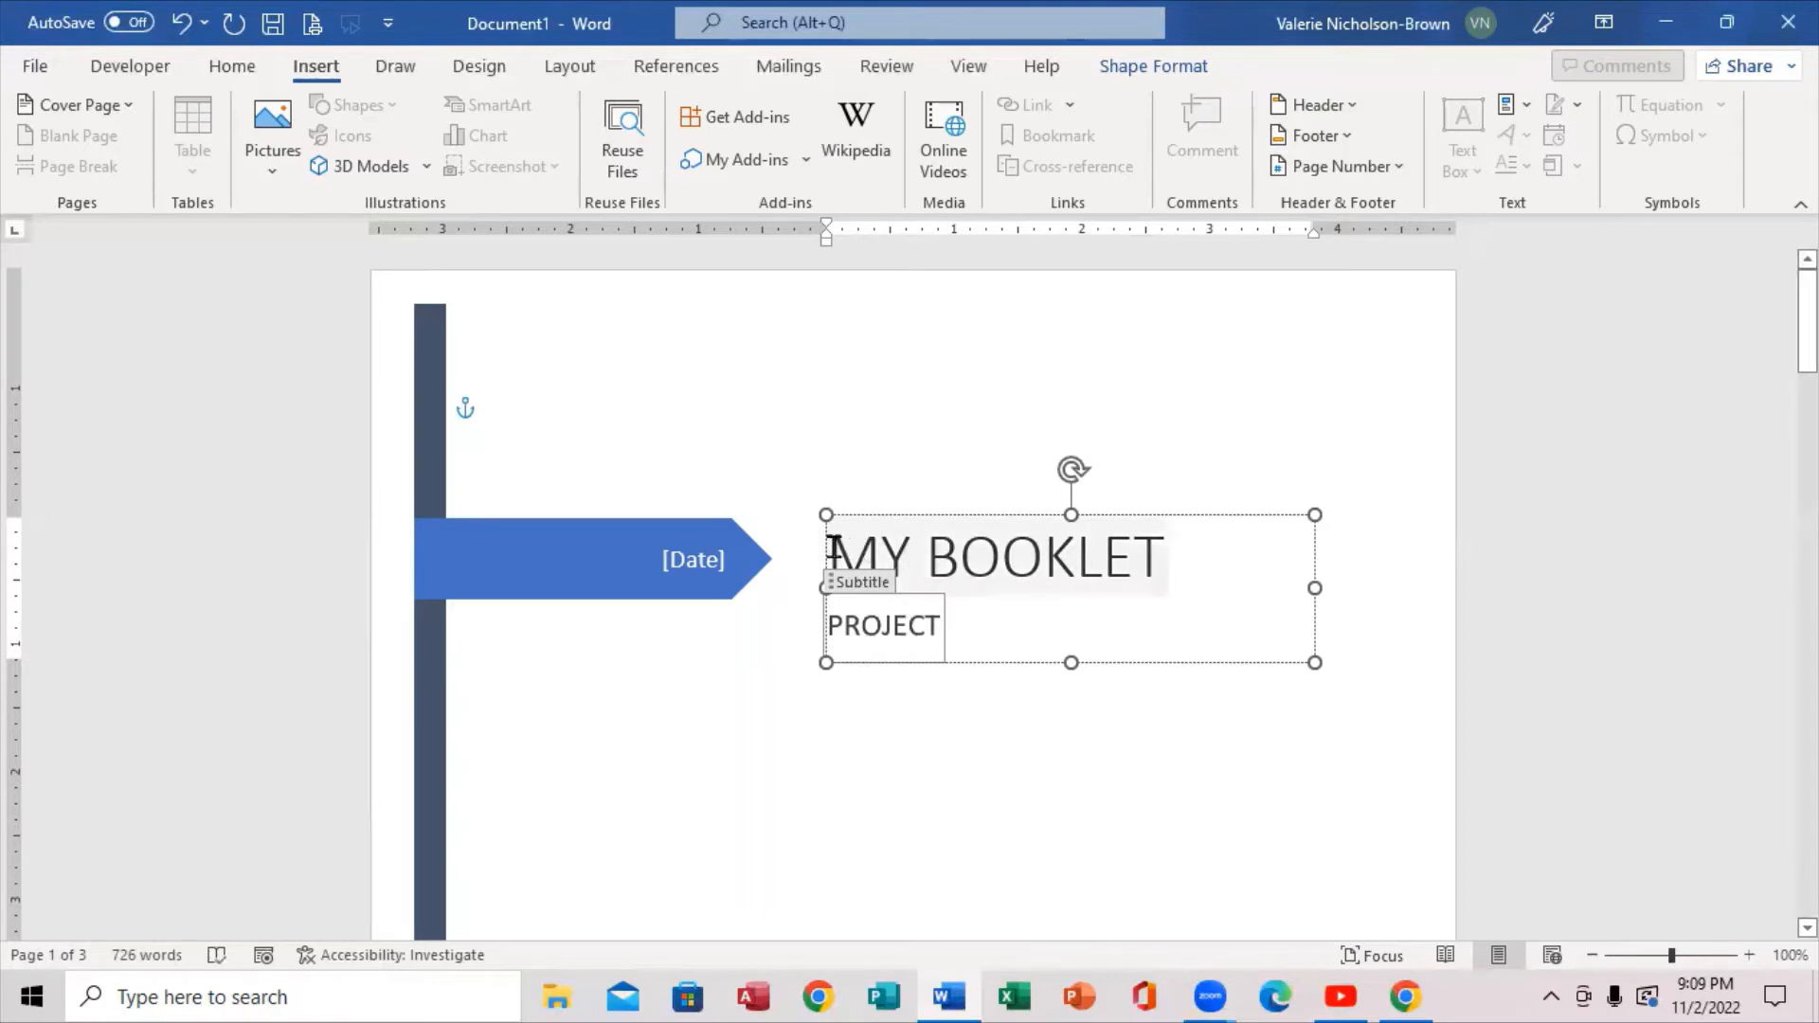
Change the font of the cover page title and subtitle to Algerian.
drag(834, 546, 1219, 568)
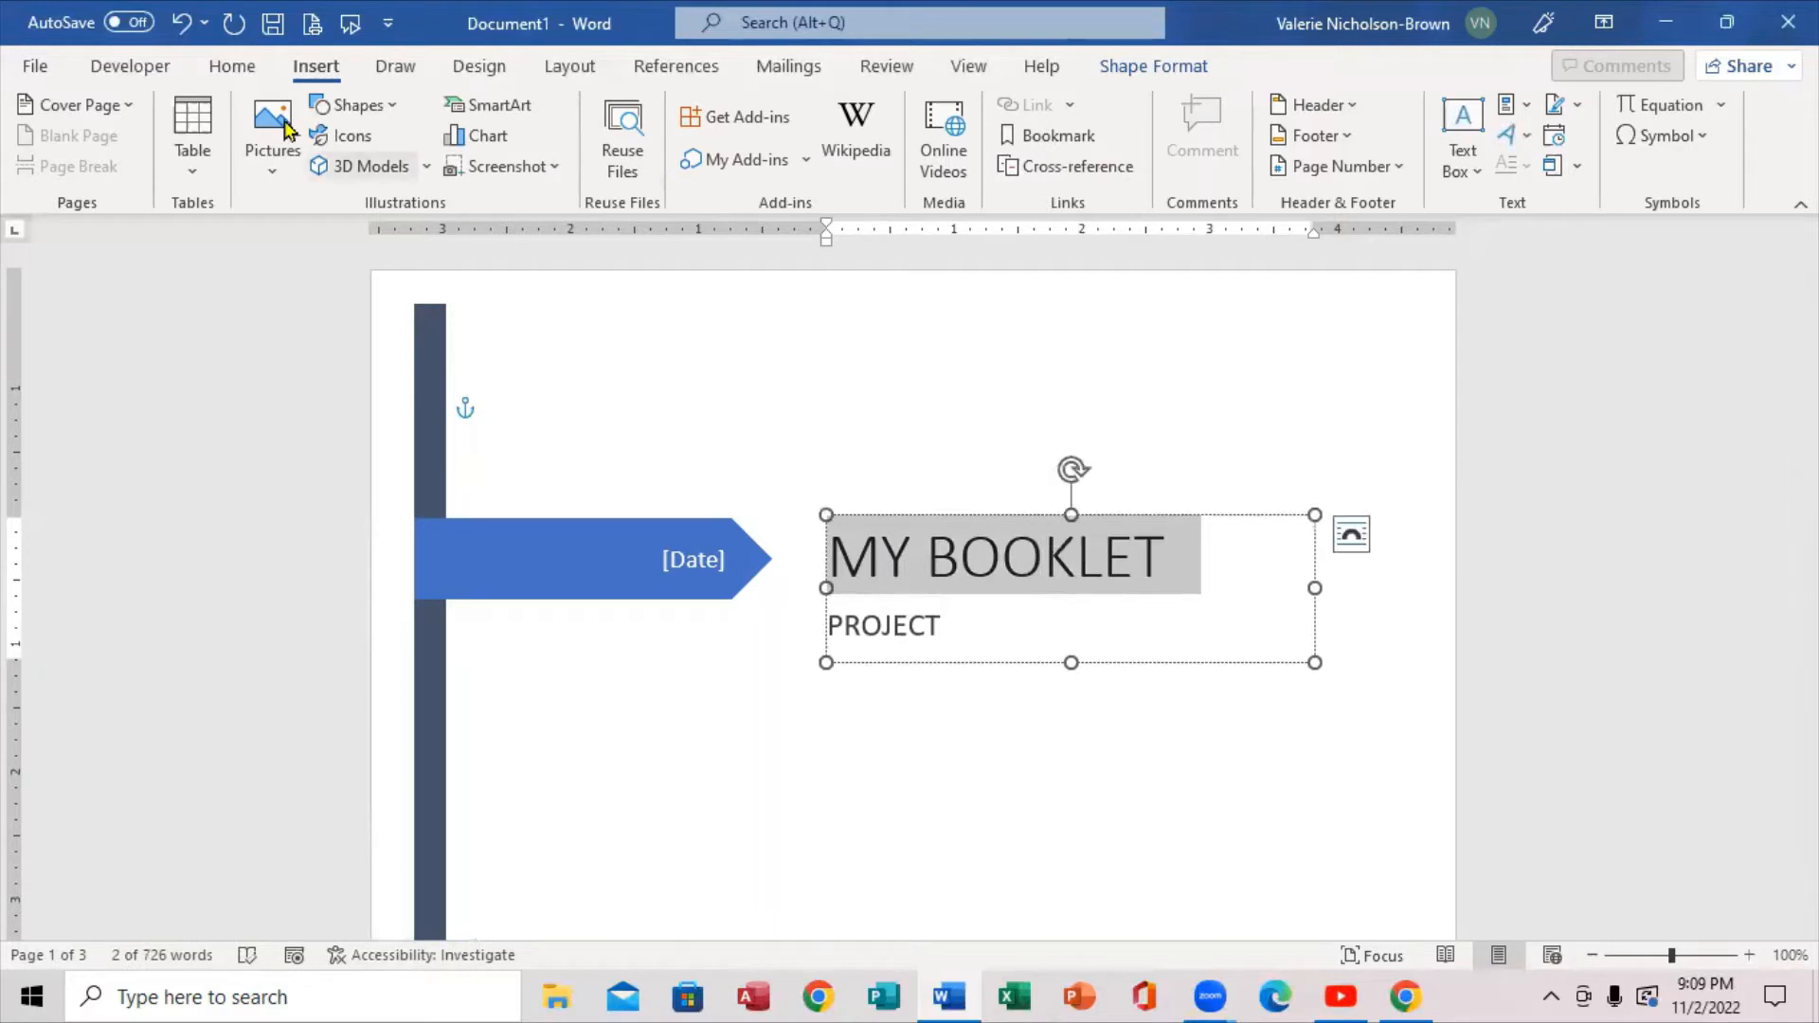
click(231, 74)
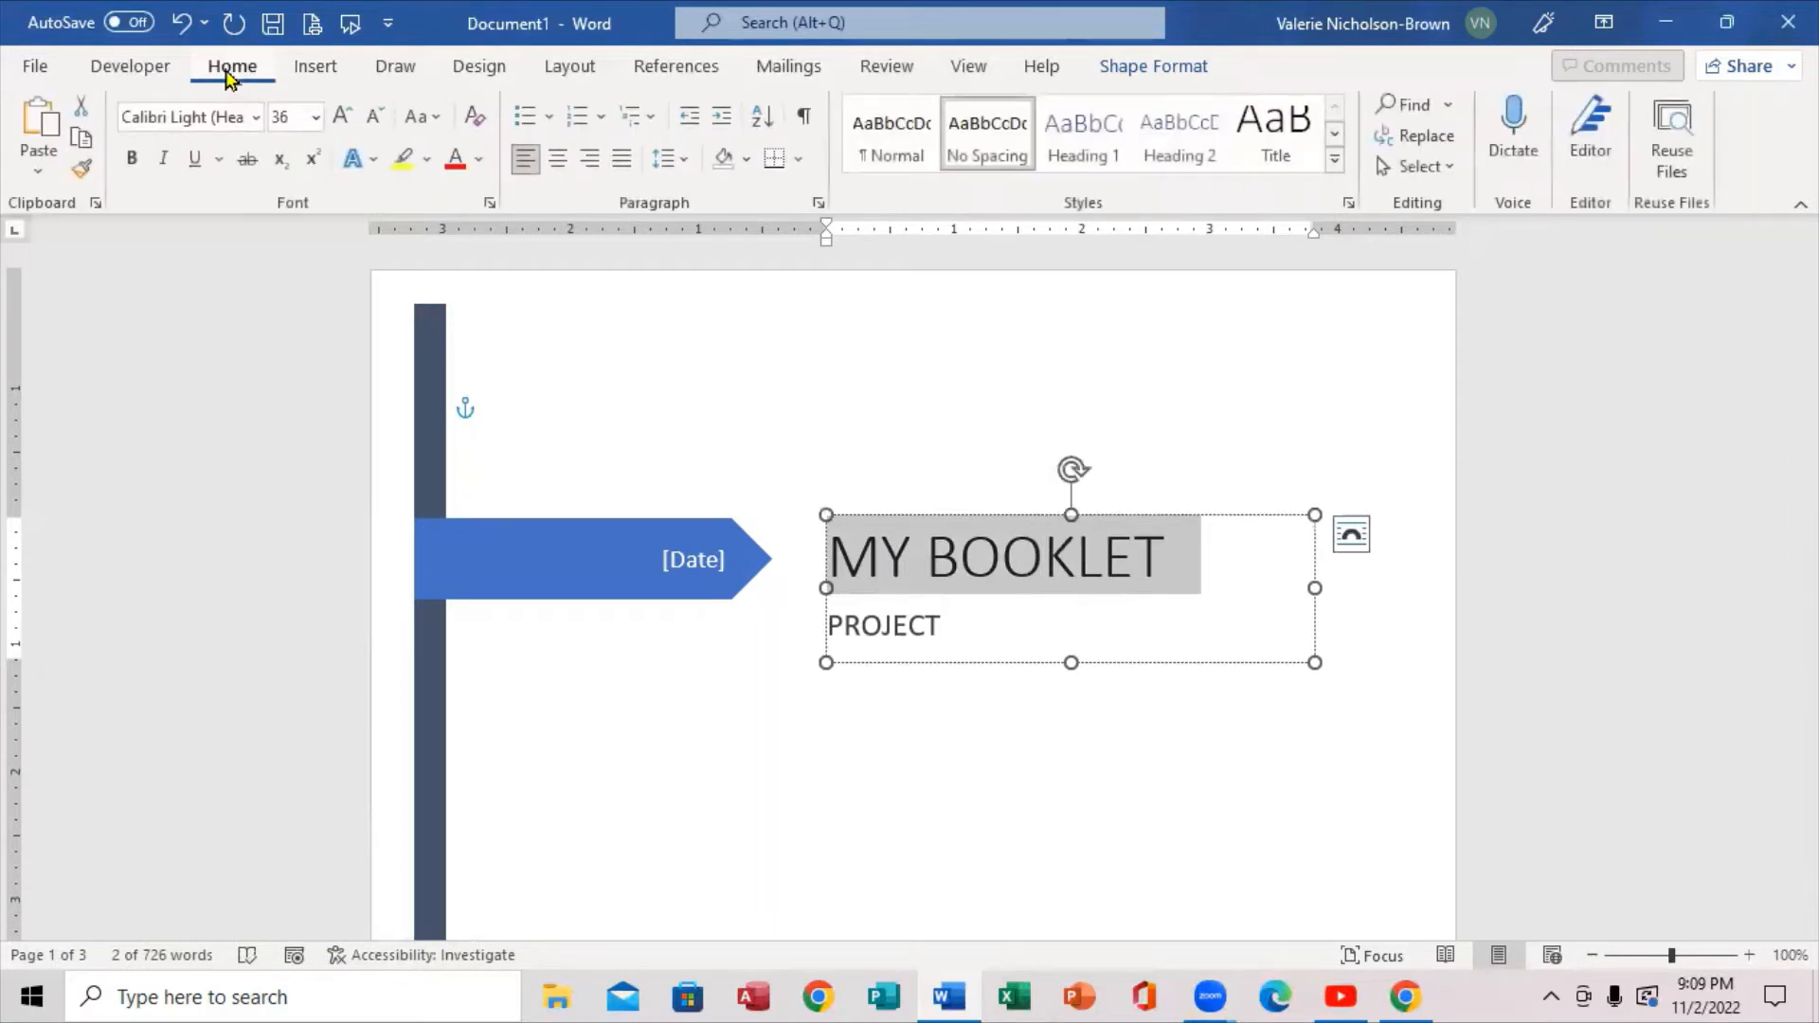
click(254, 118)
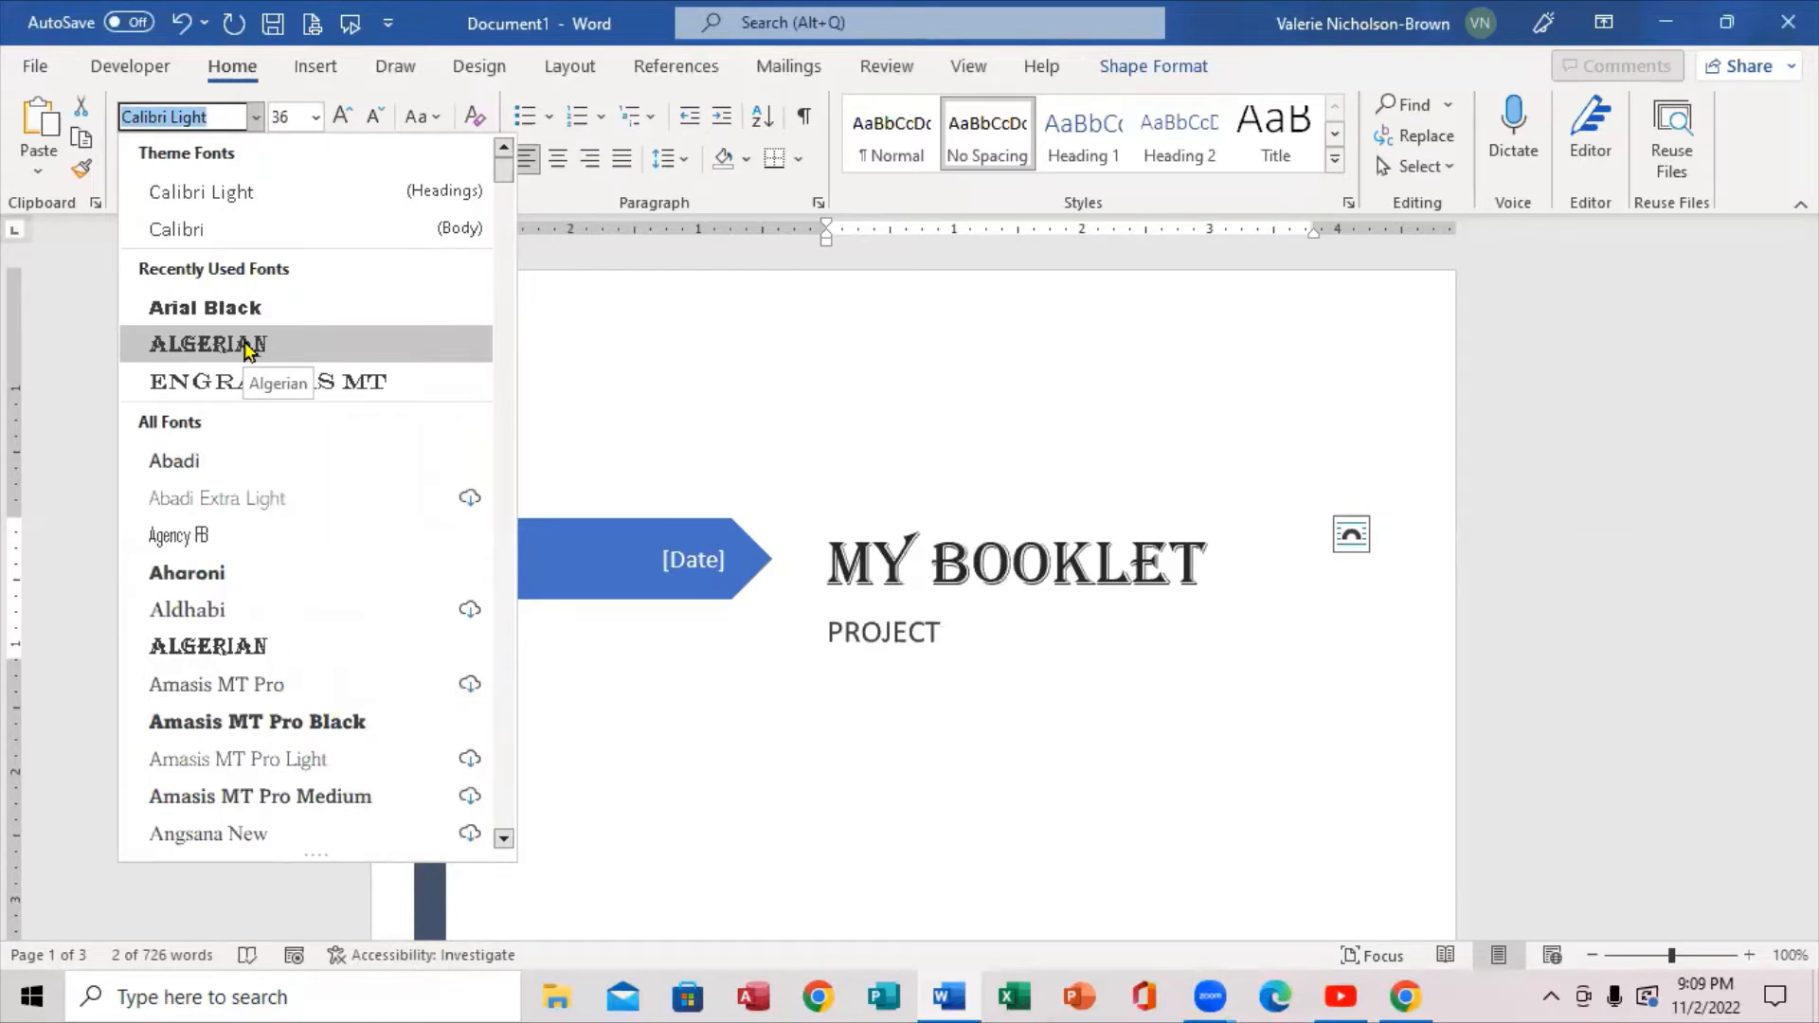
click(247, 347)
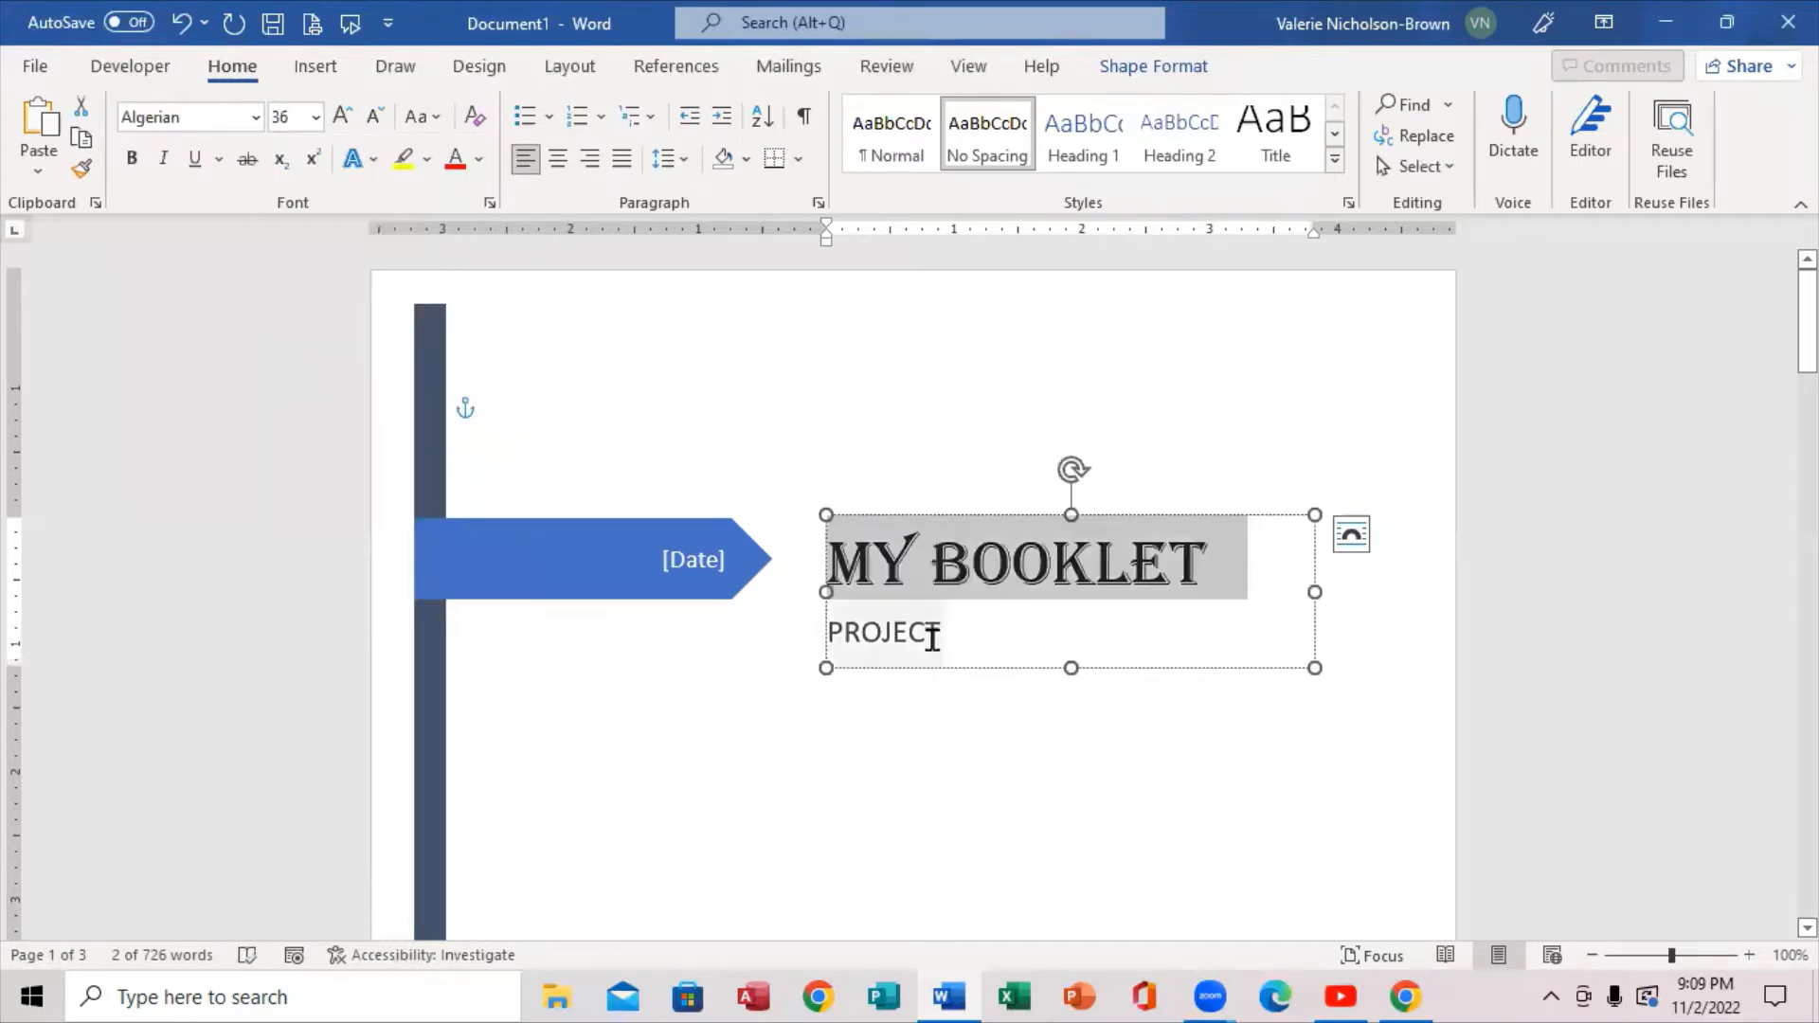
drag(932, 640, 830, 635)
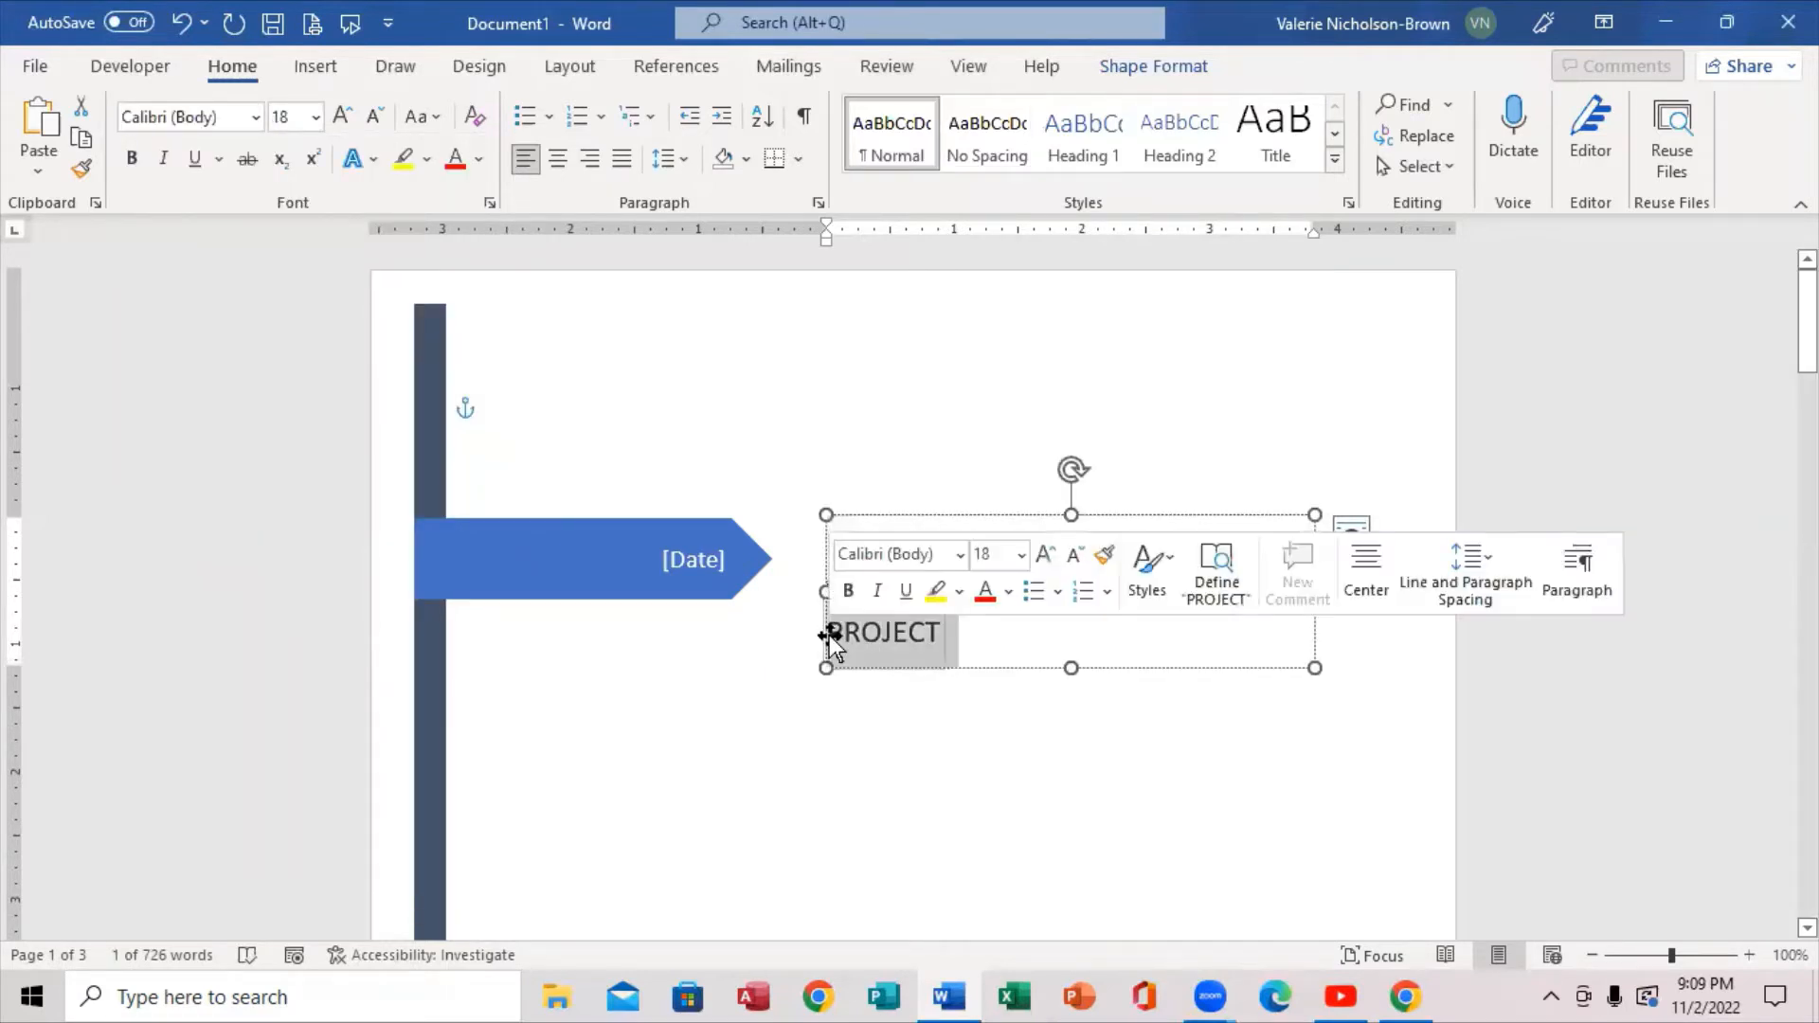
click(961, 555)
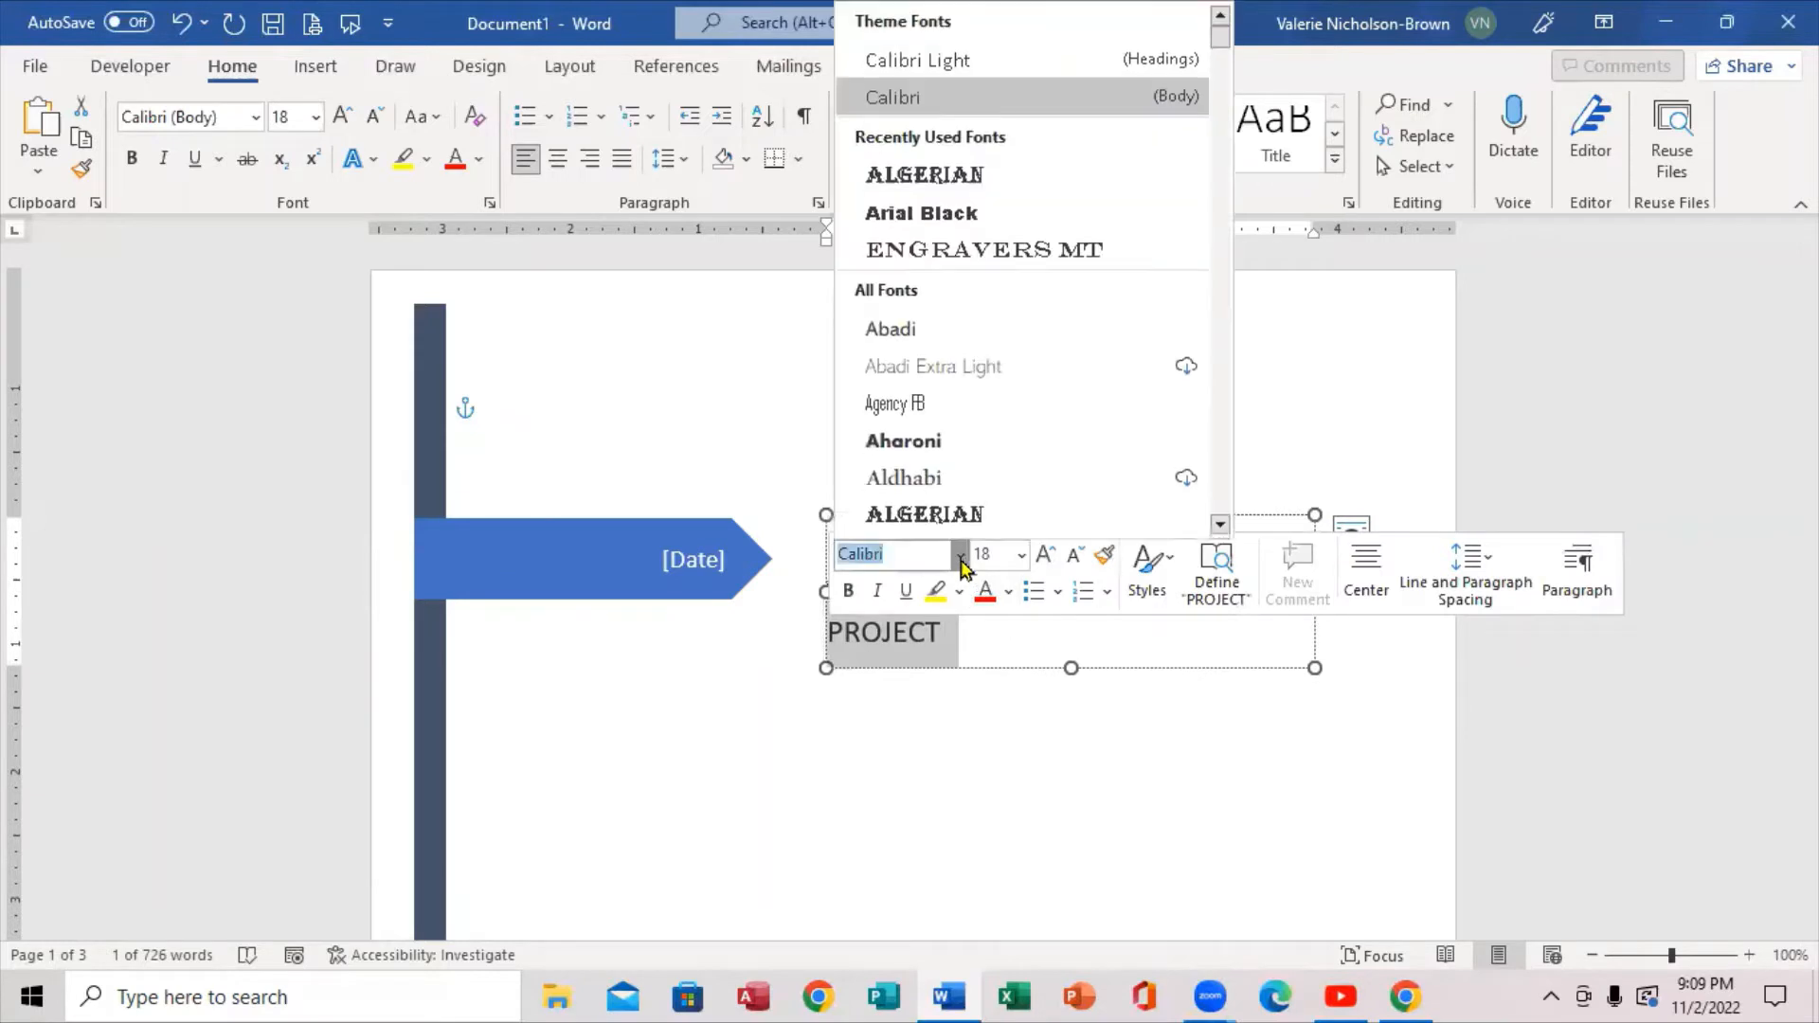
click(955, 507)
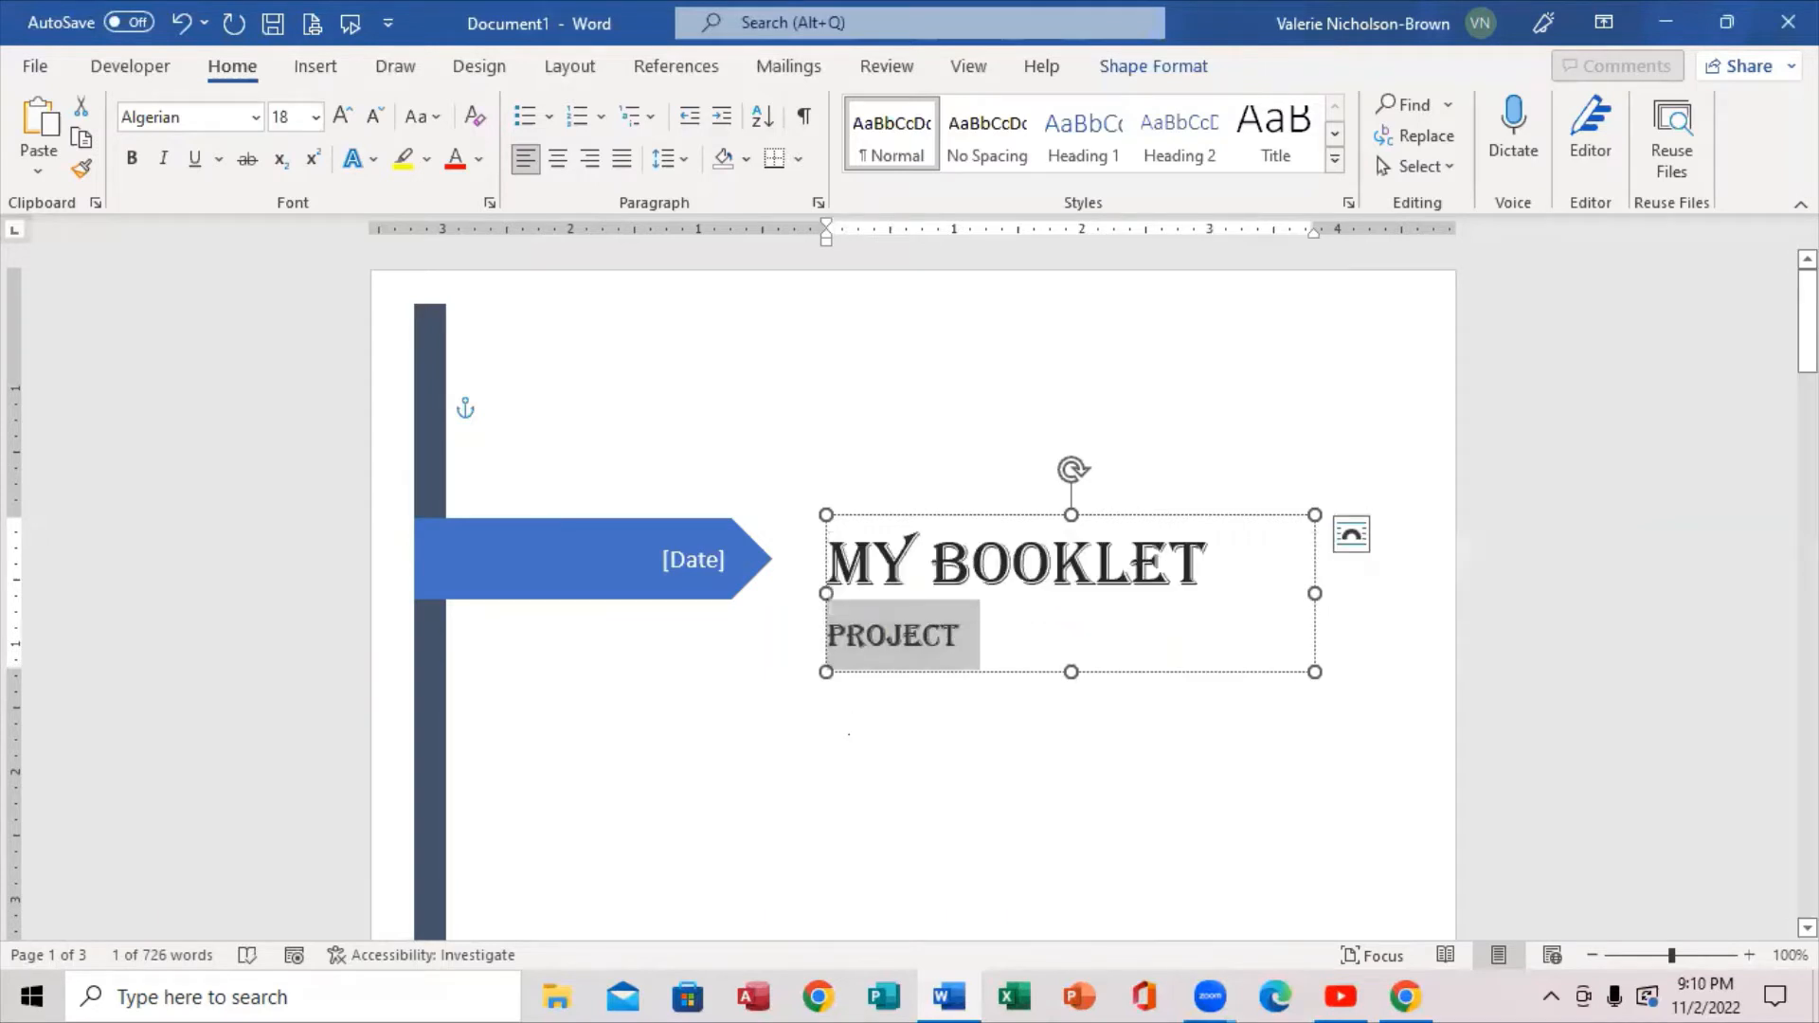
click(754, 433)
Set the cover page's date to 11/3/2022.
click(693, 570)
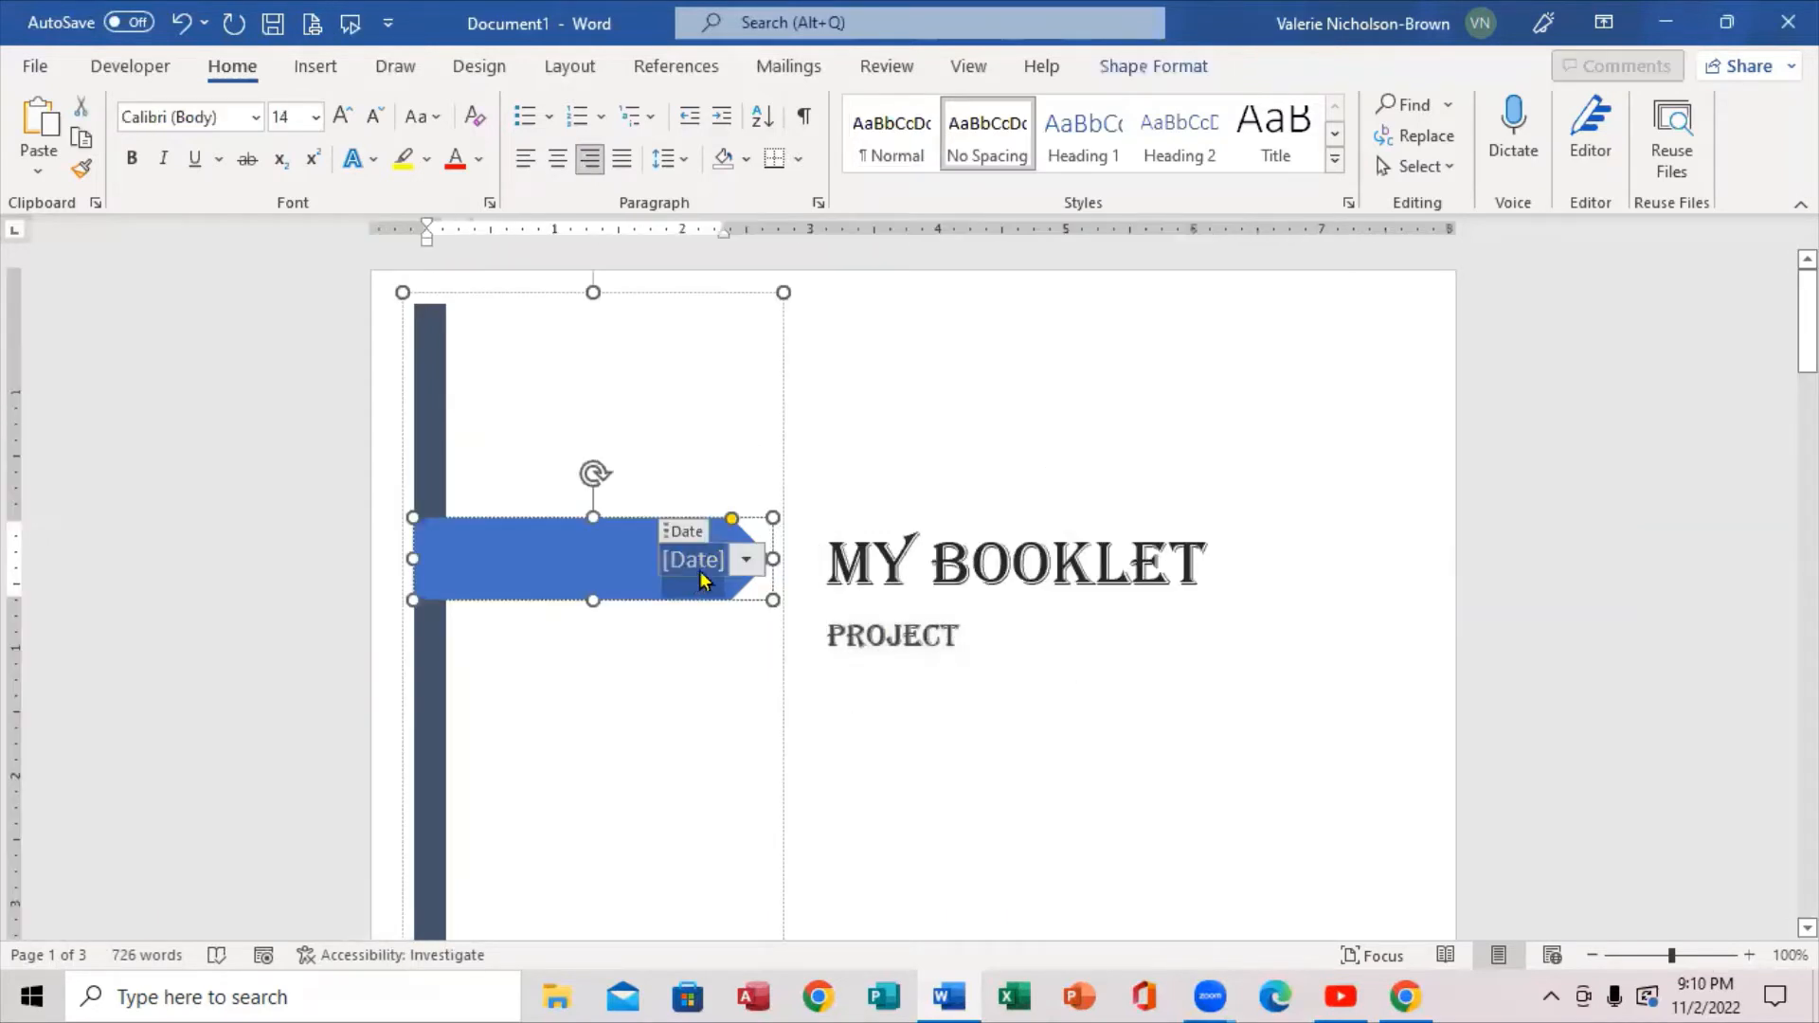
click(748, 562)
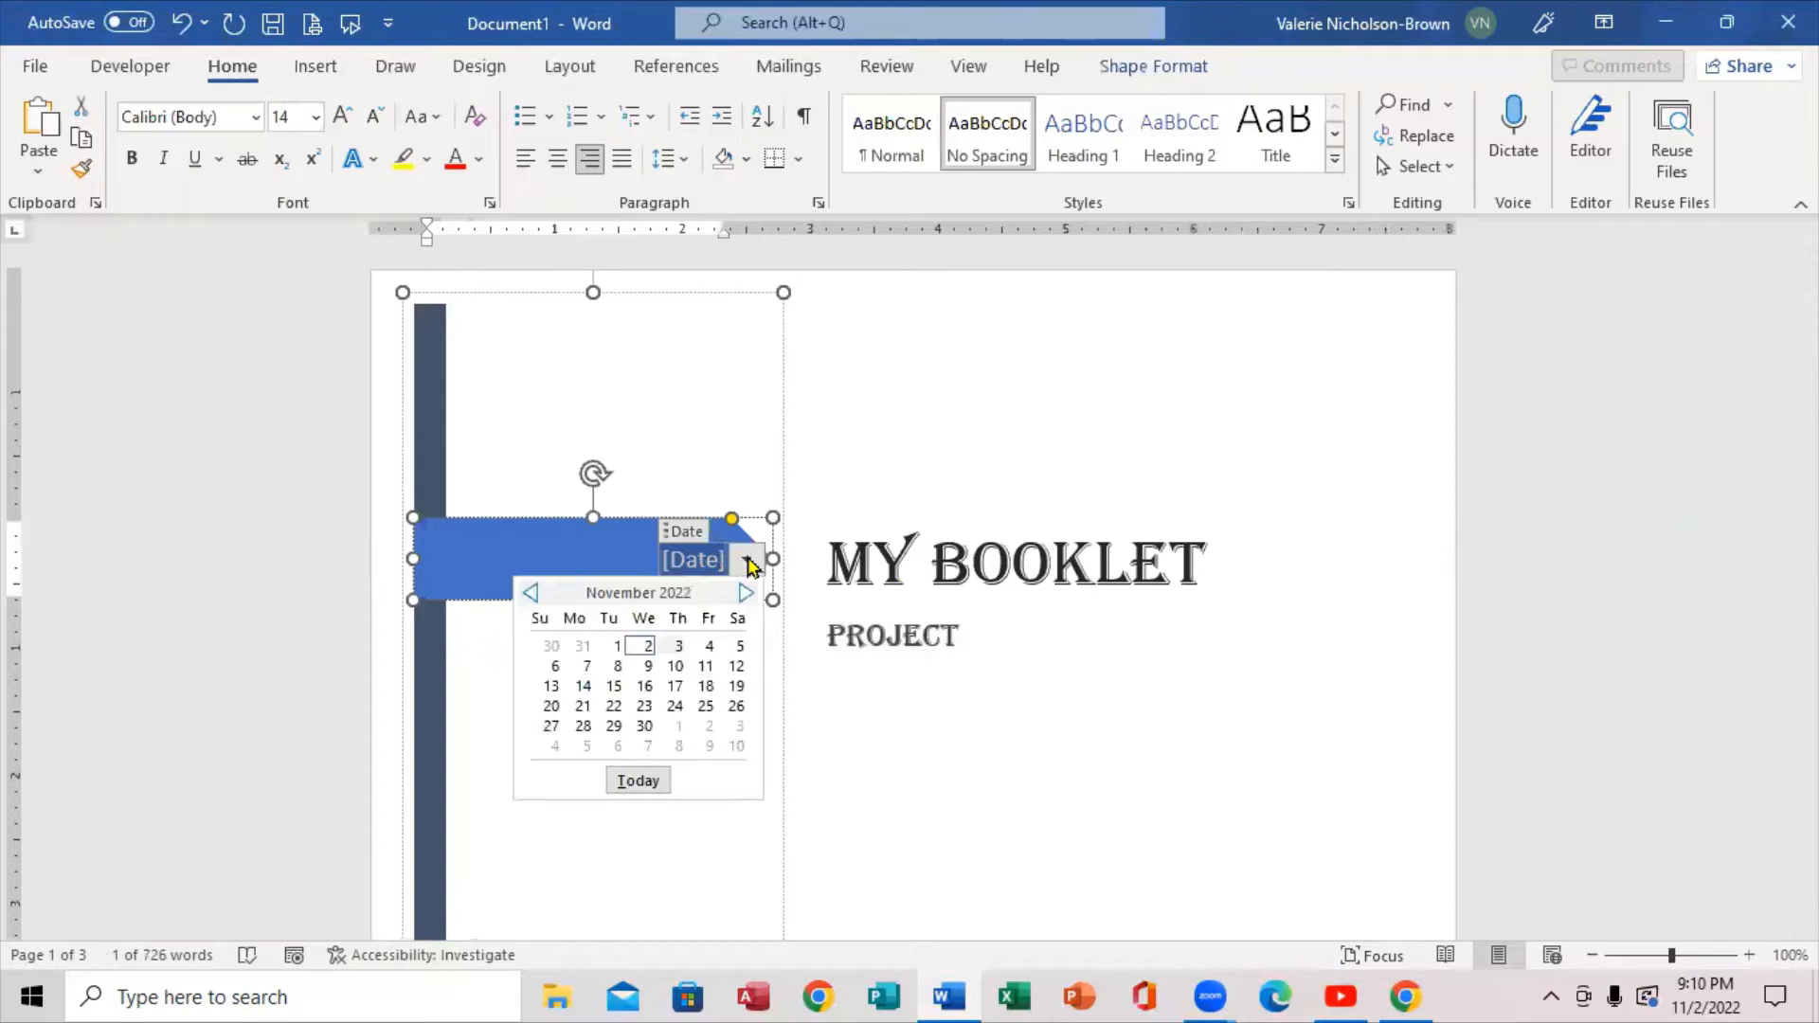
click(678, 648)
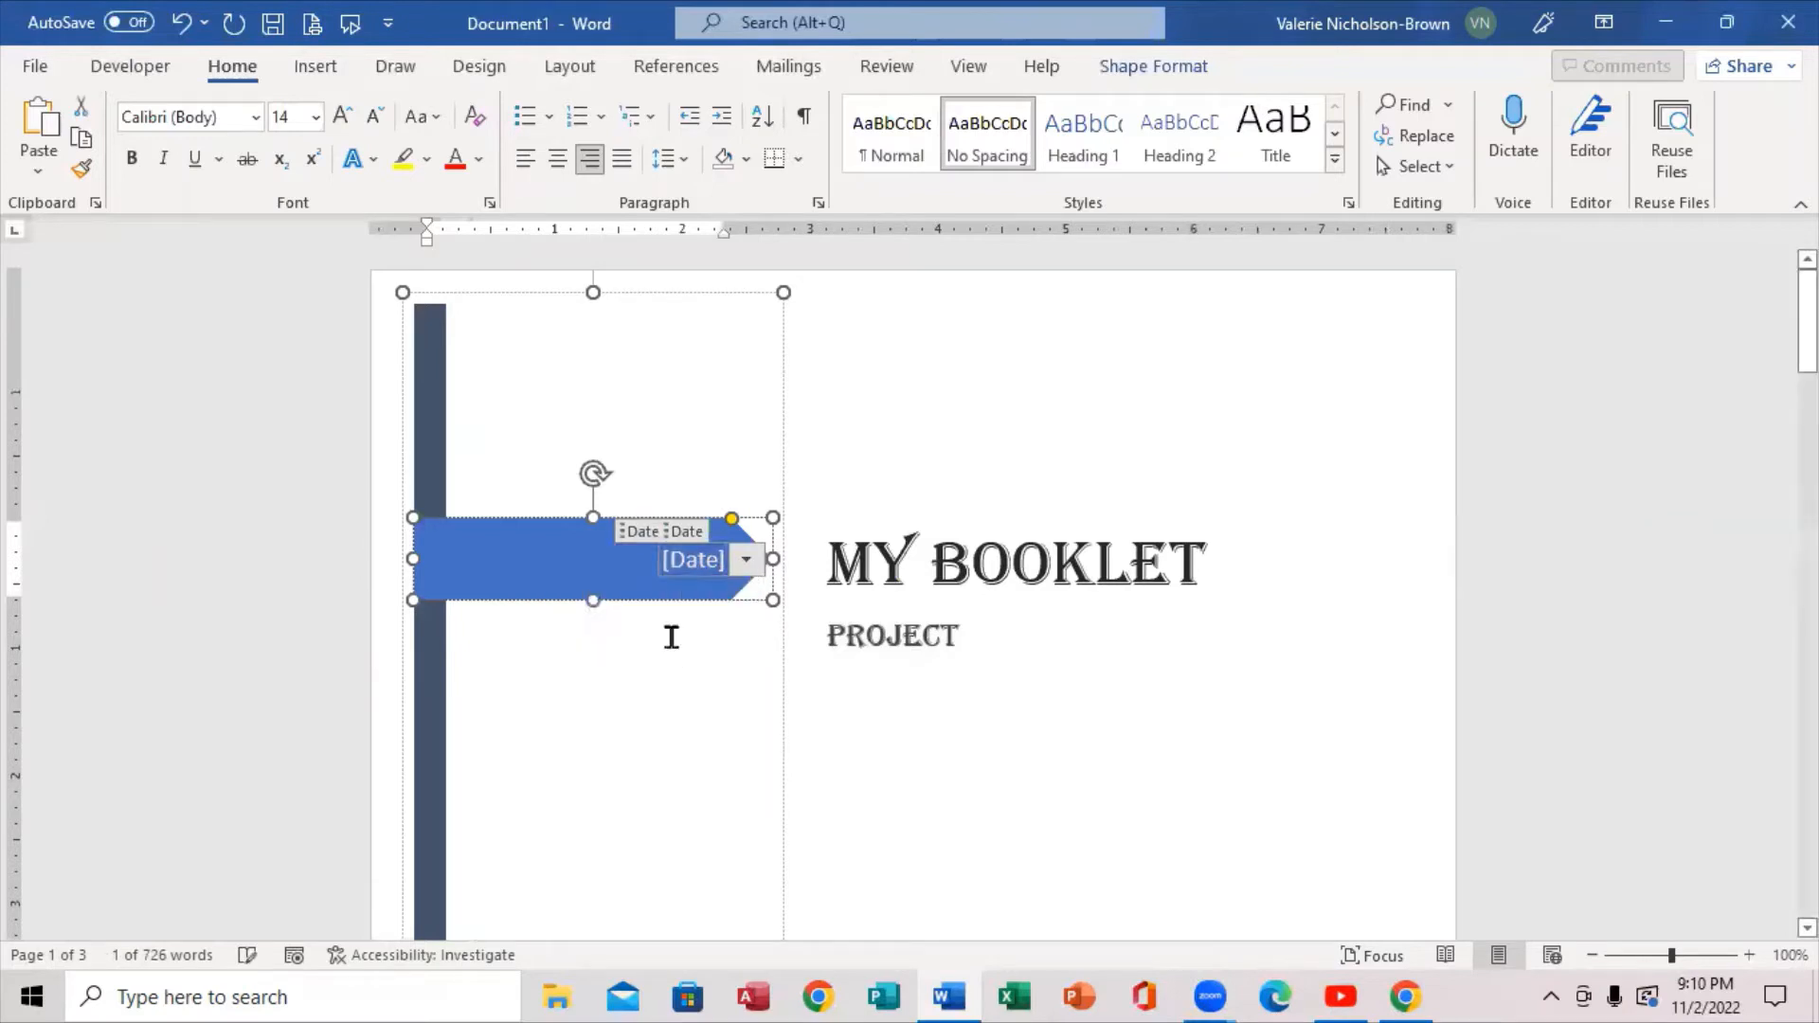
click(900, 766)
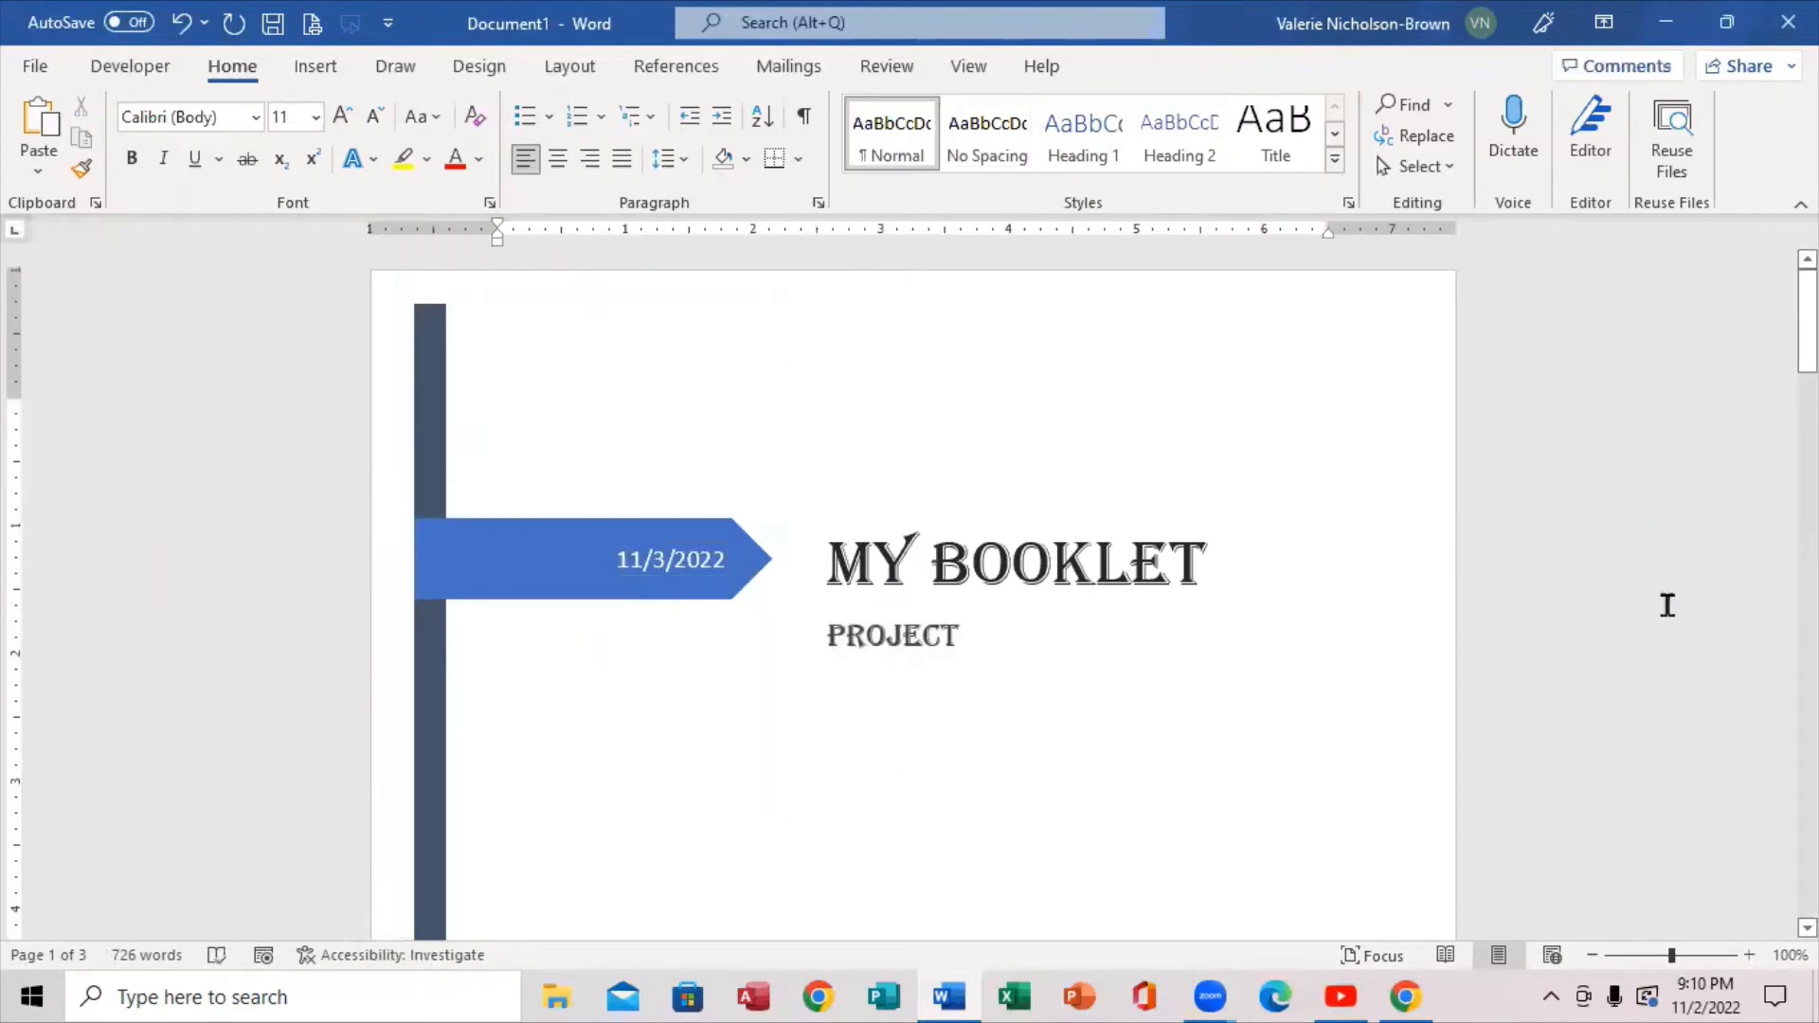
Replace the author entry at the foot of the cover page with CREATED BY followed by the author's full name.
drag(1807, 321, 1807, 455)
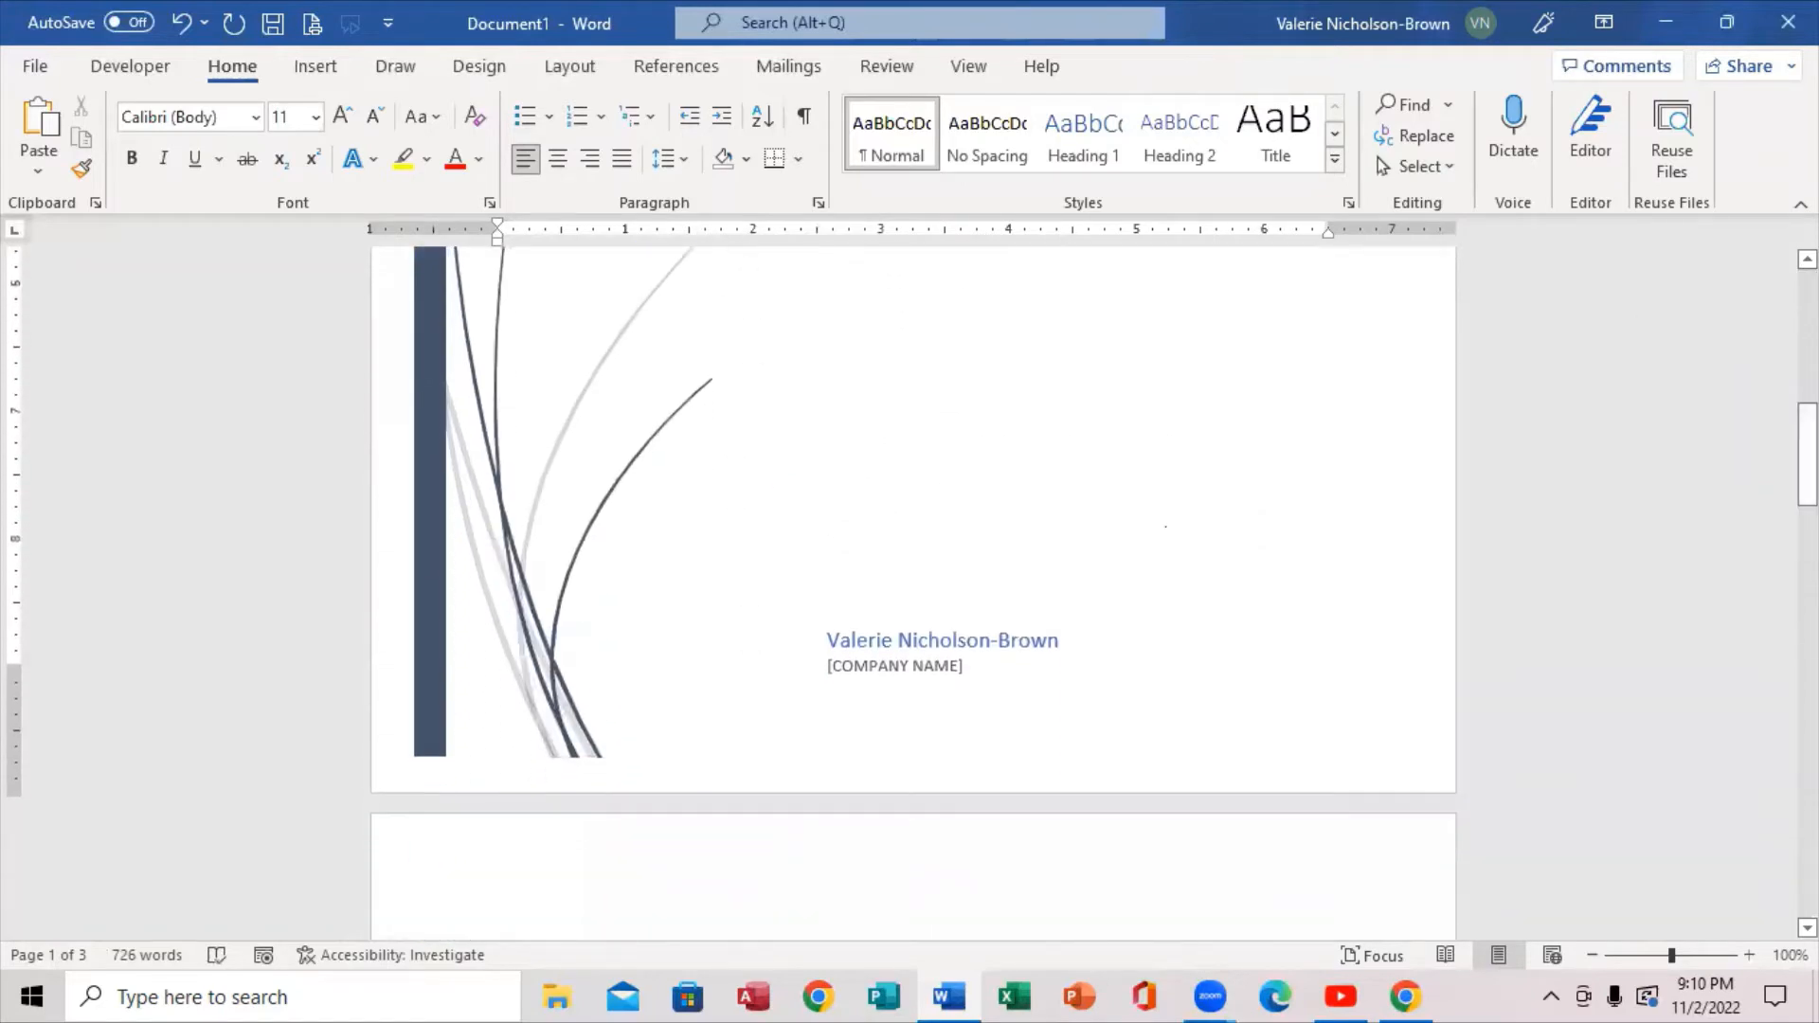
click(957, 637)
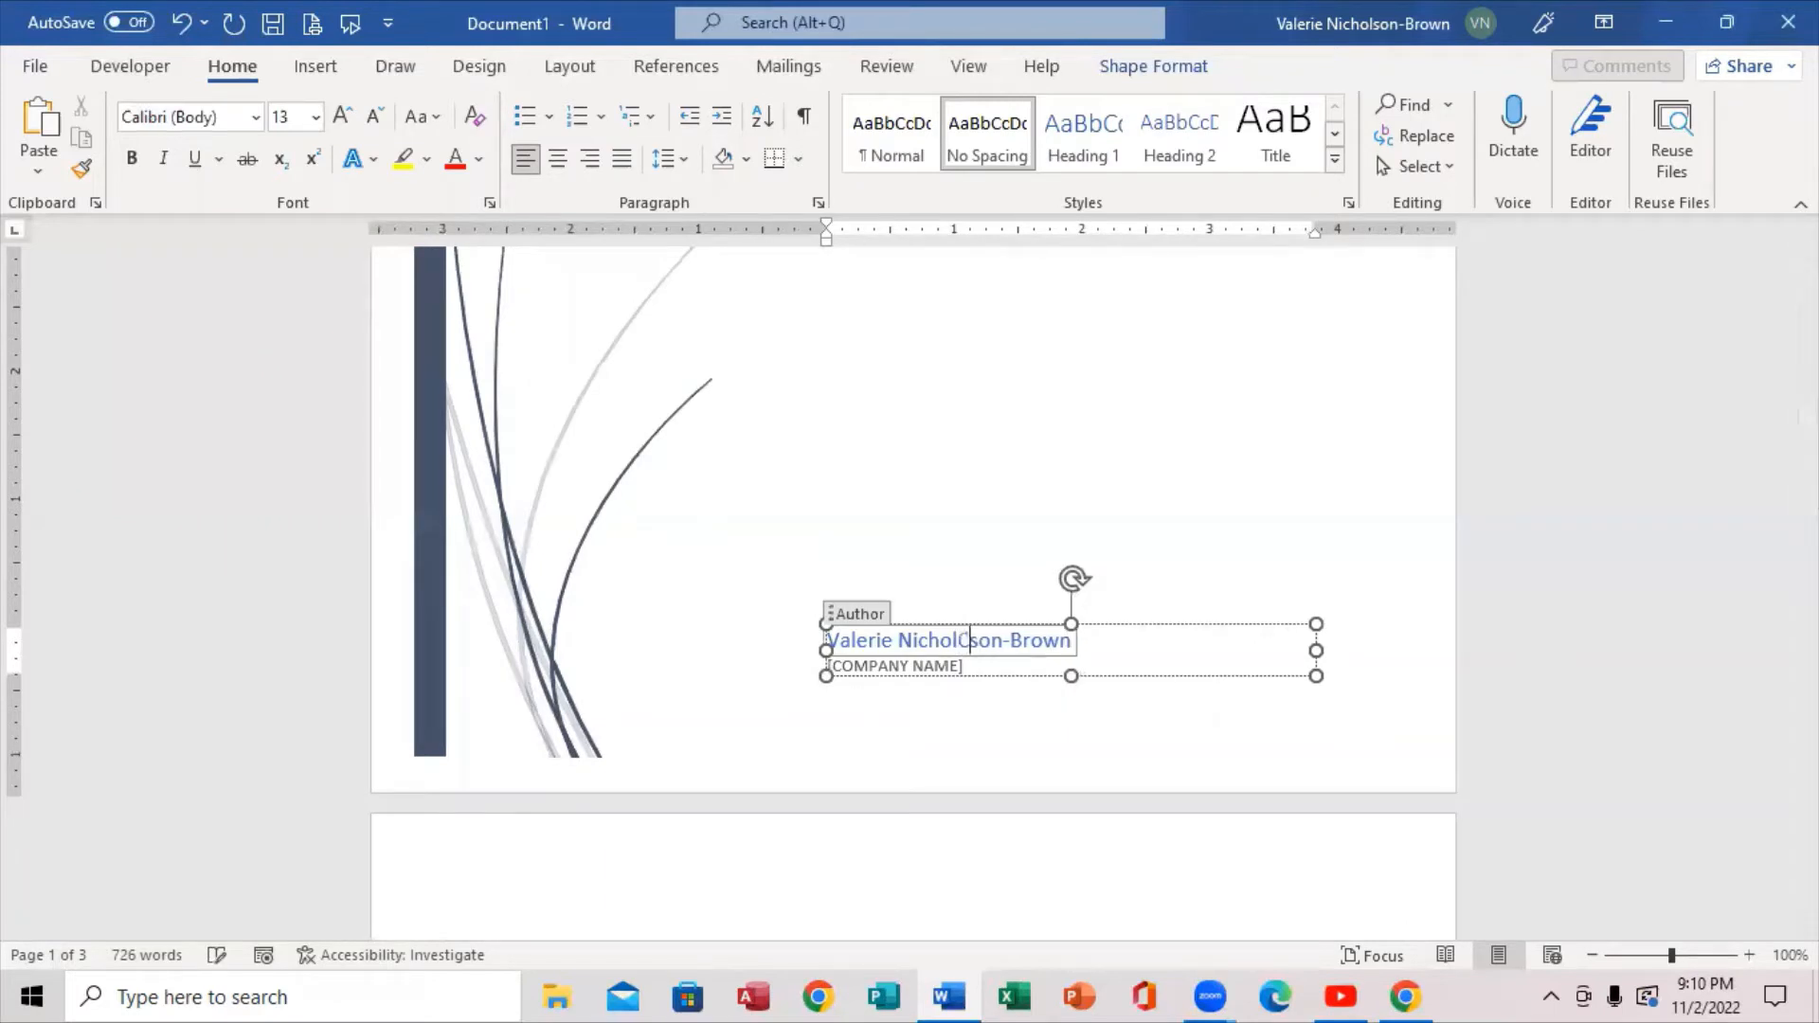
text(CREA)
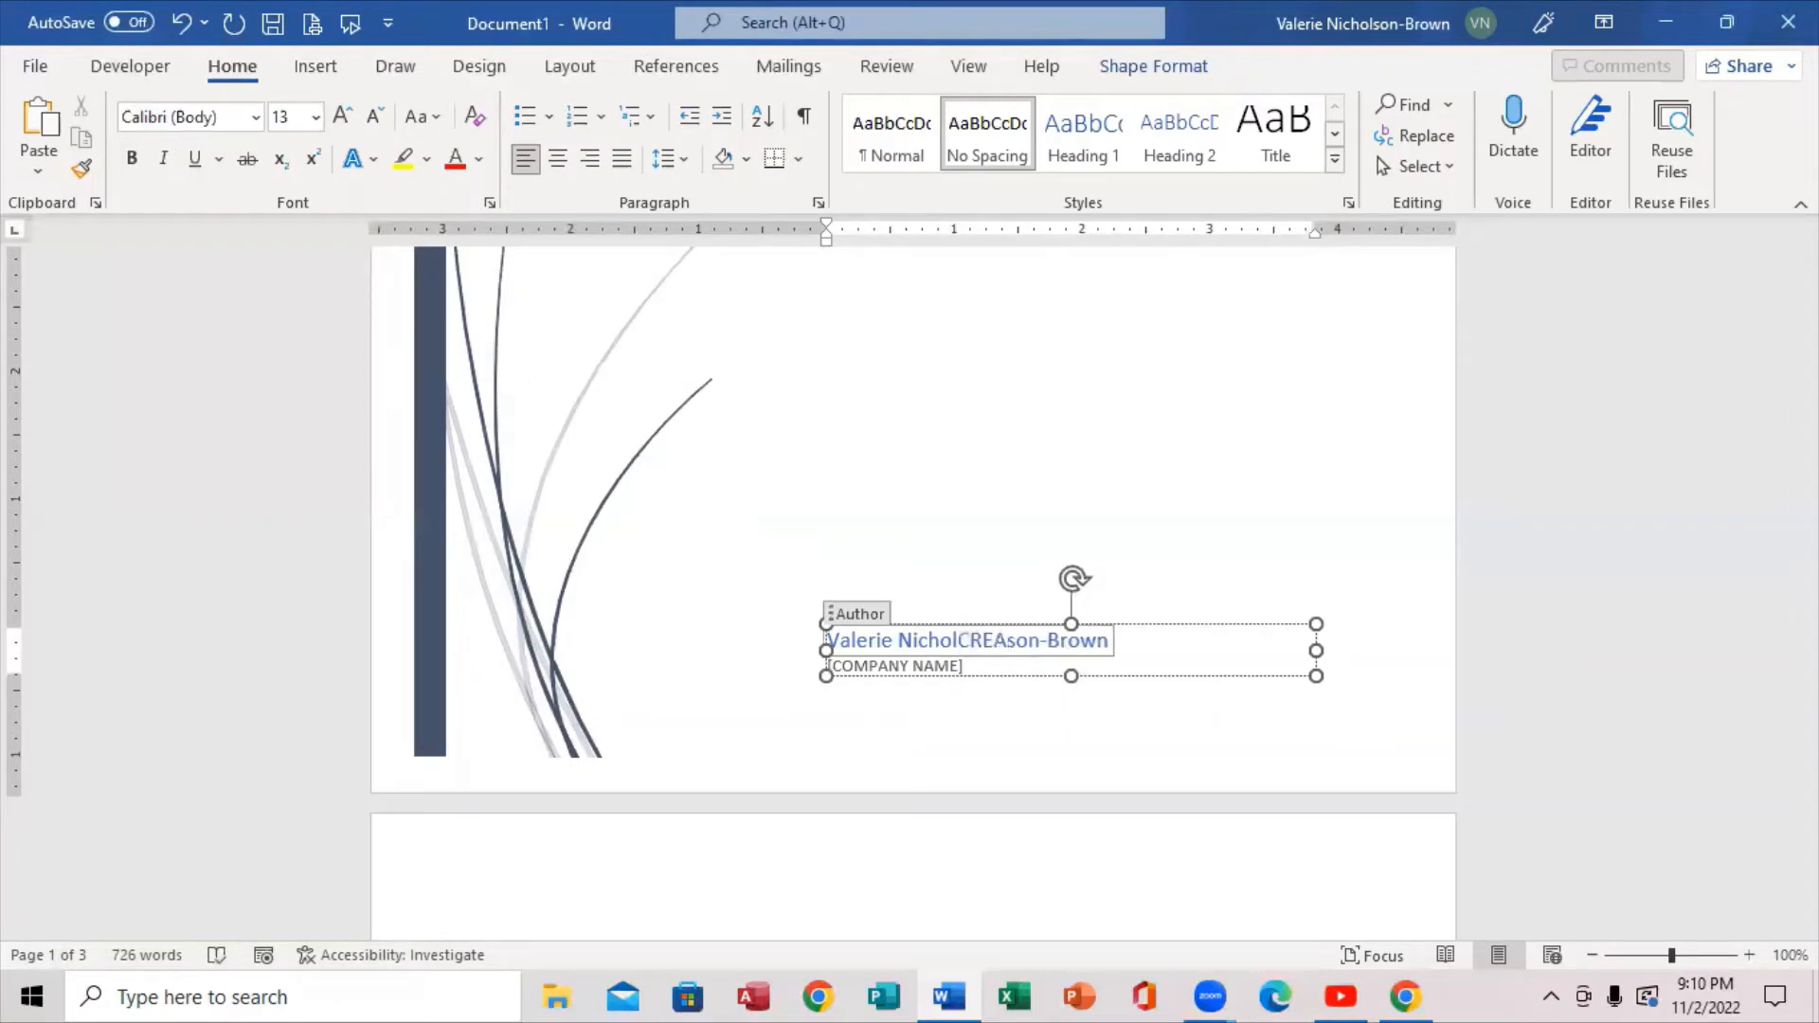
key(BackSpace)
key(BackSpace)
key(BackSpace)
key(BackSpace)
key(BackSpace)
key(BackSpace)
key(BackSpace)
key(BackSpace)
key(BackSpace)
key(BackSpace)
key(BackSpace)
key(BackSpace)
key(BackSpace)
key(BackSpace)
key(BackSpace)
key(BackSpace)
key(BackSpace)
key(BackSpace)
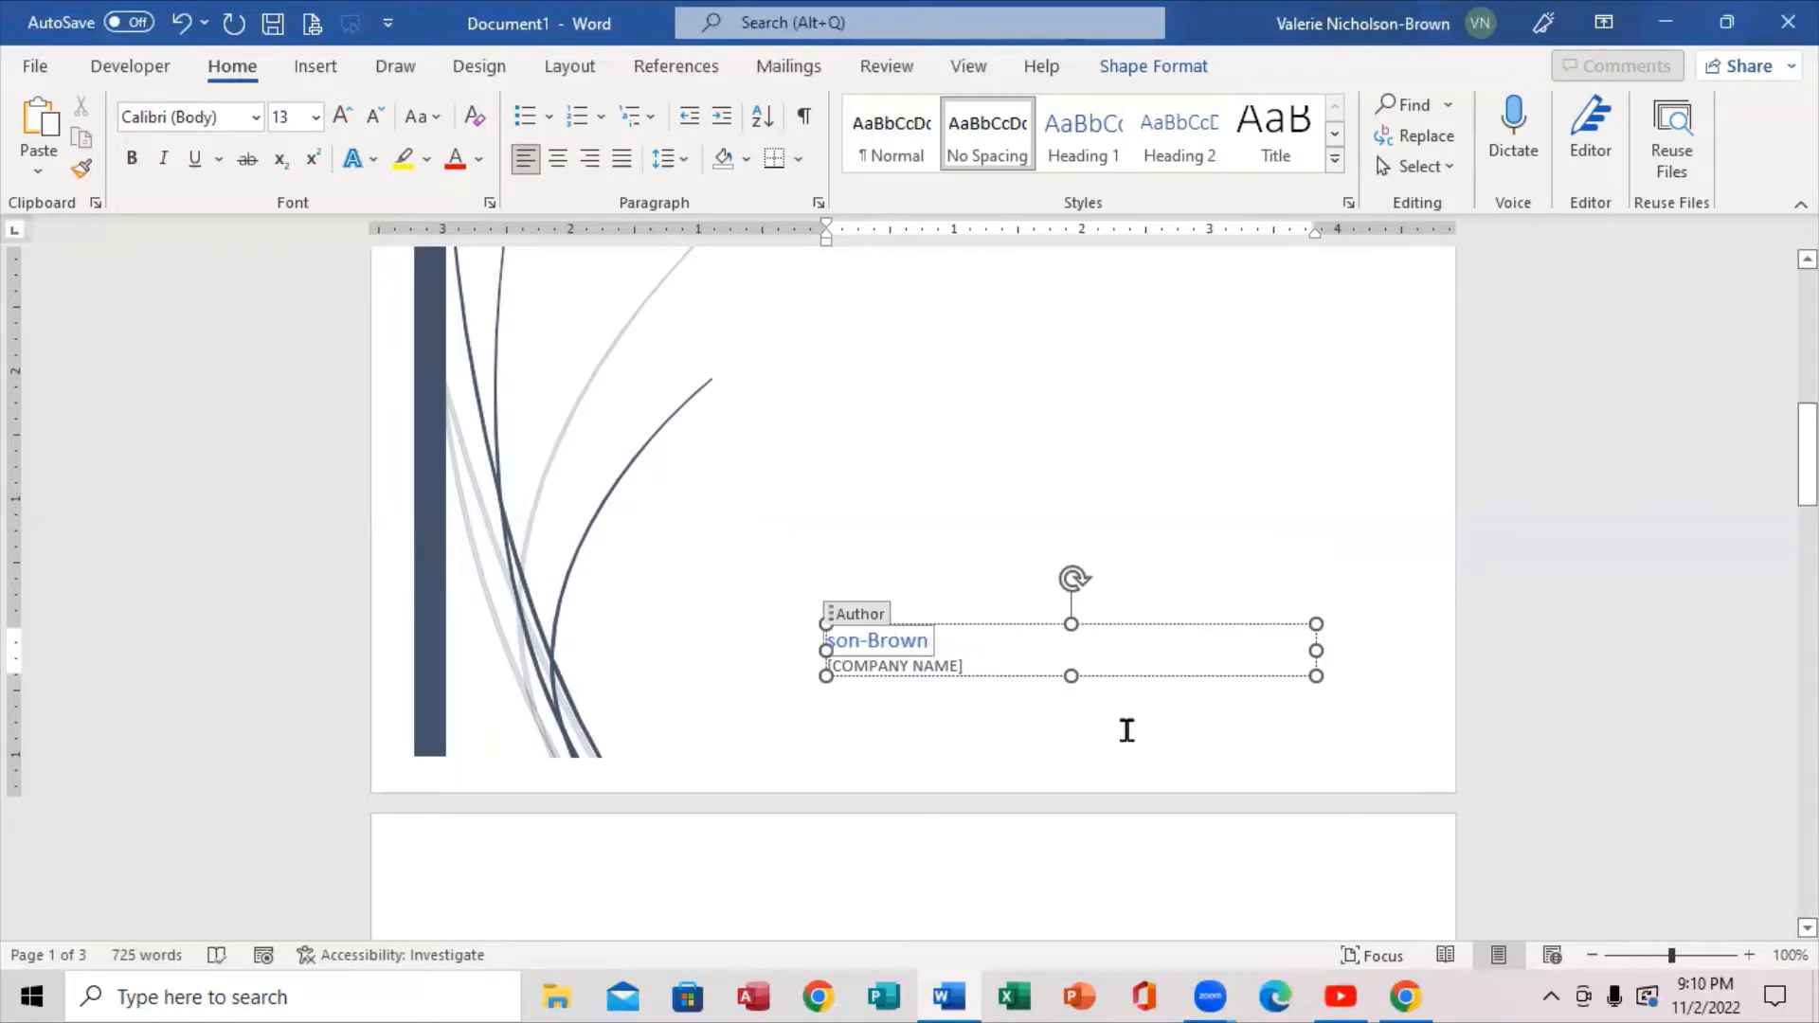
key(BackSpace)
key(BackSpace)
key(BackSpace)
key(BackSpace)
key(BackSpace)
key(BackSpace)
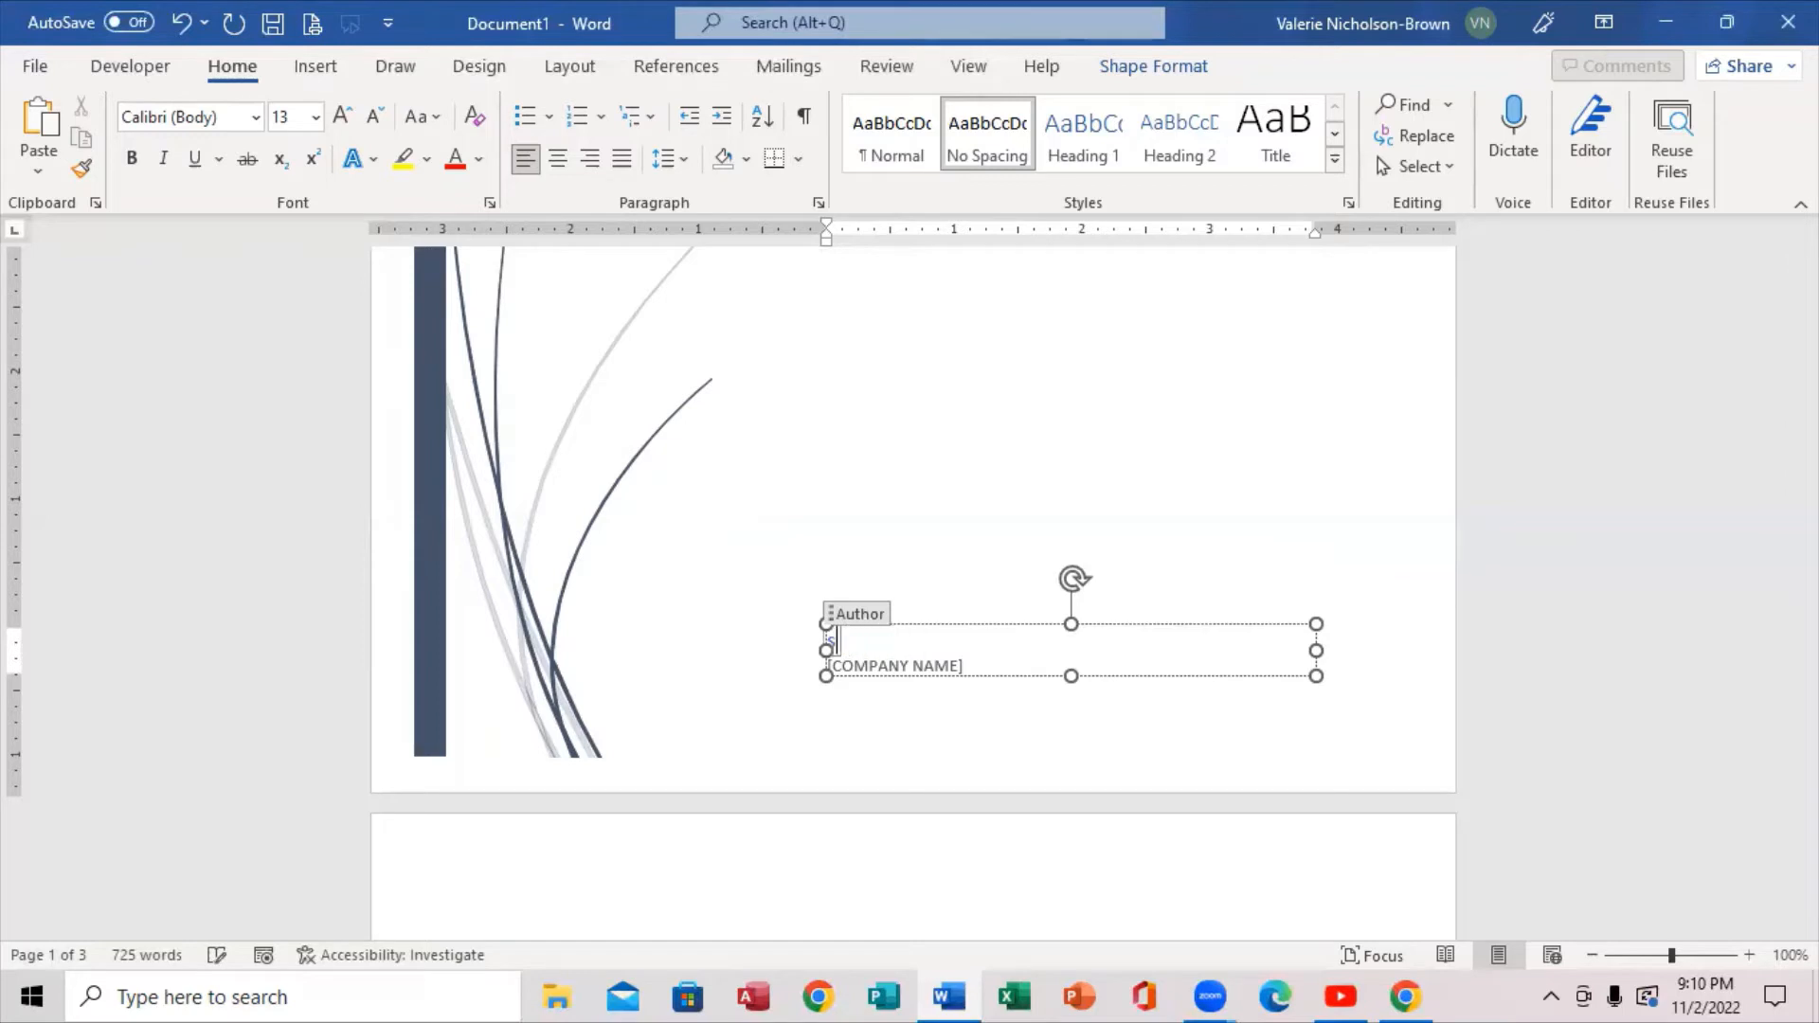
text(CREATED)
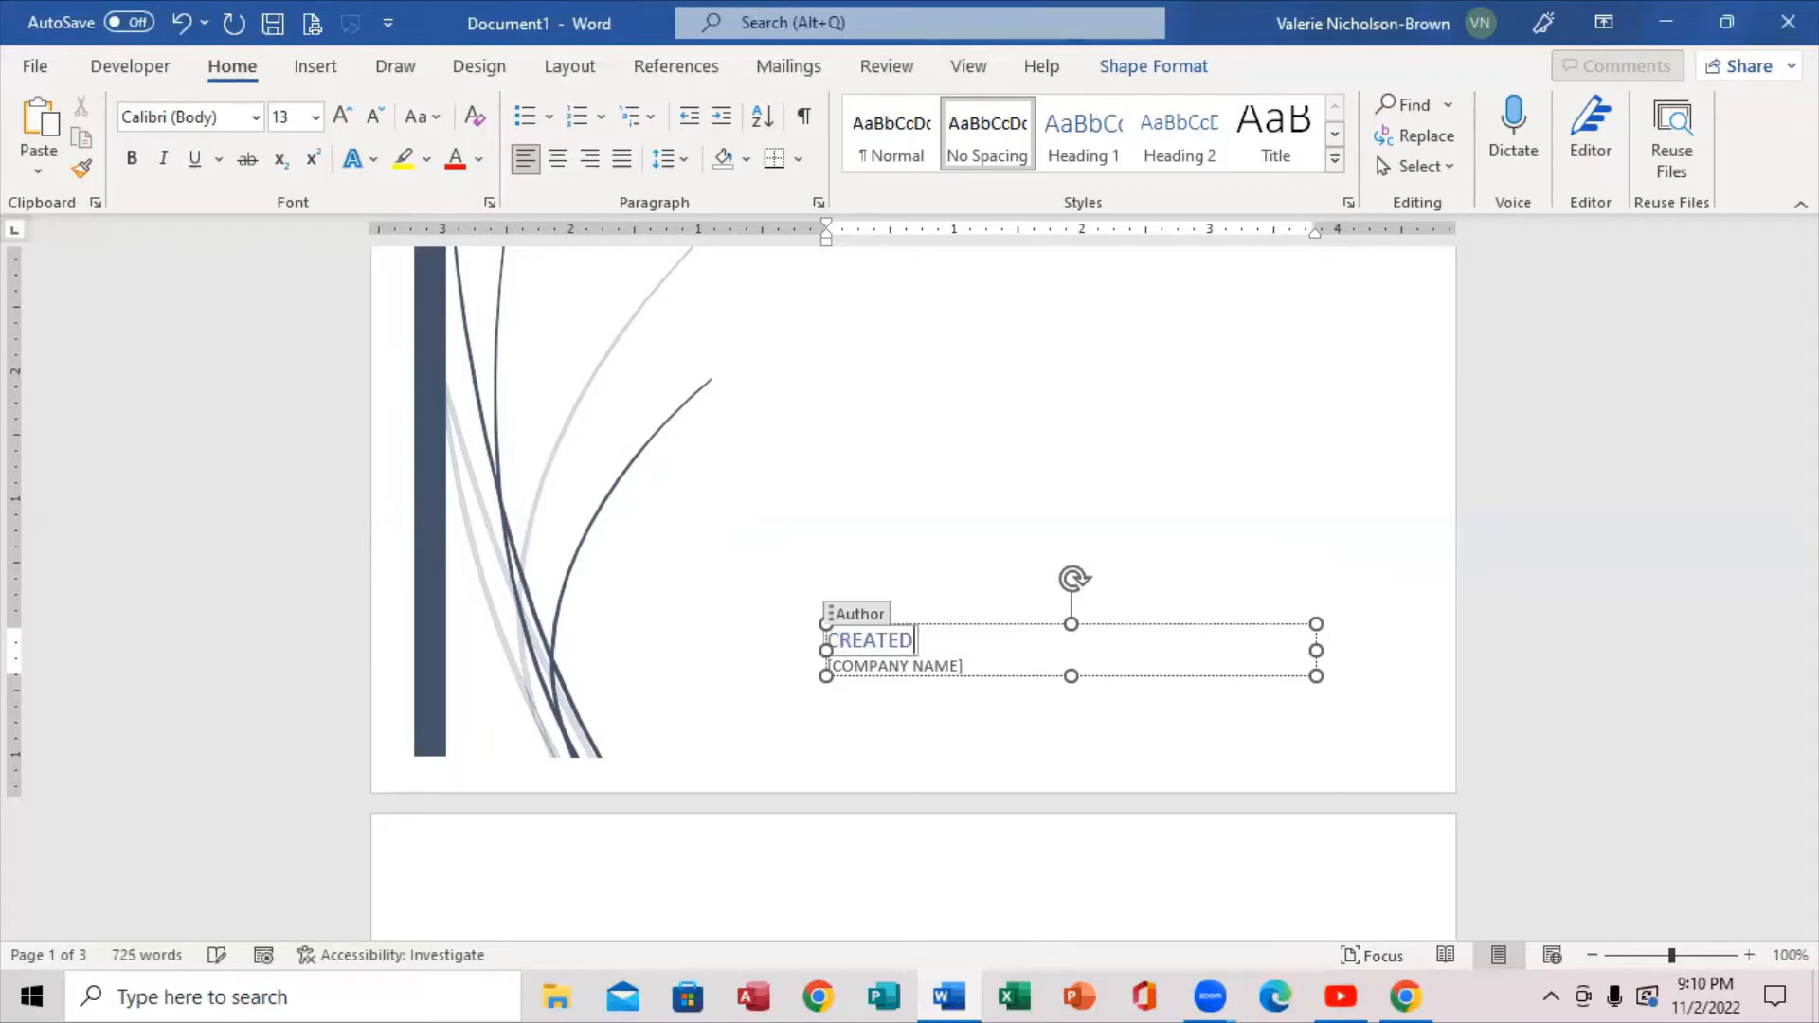
text( BY MAR)
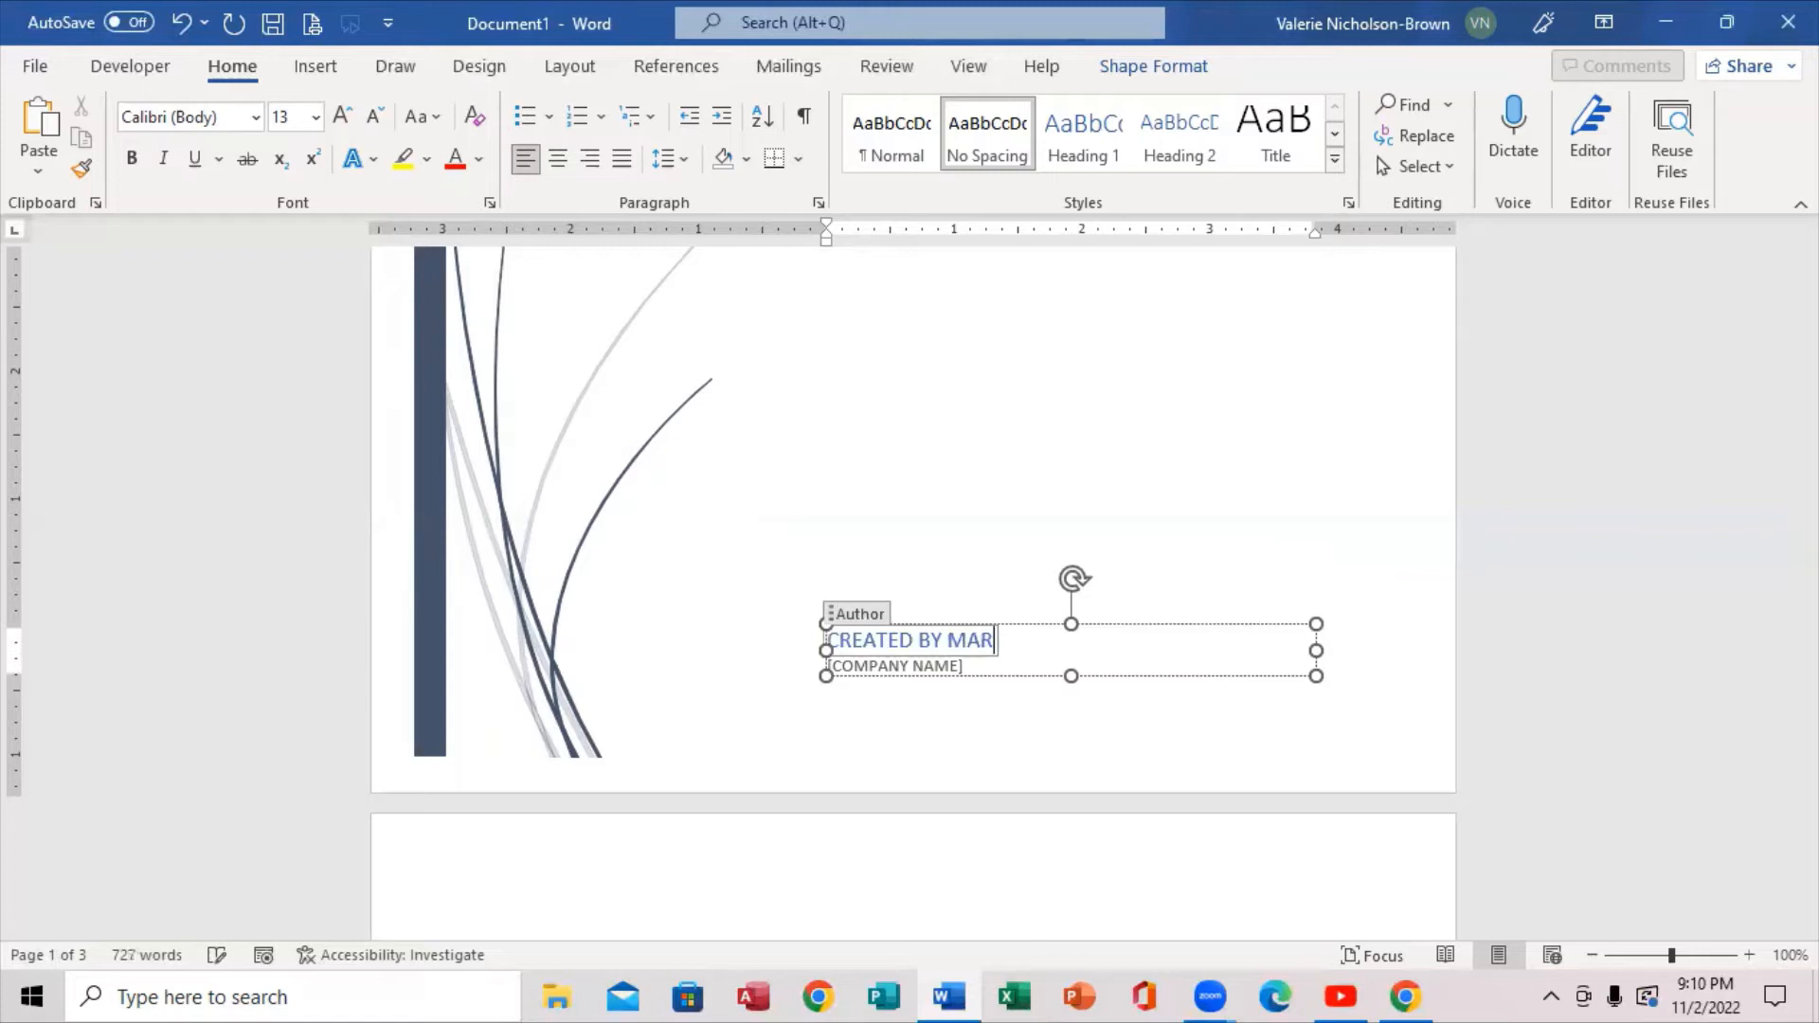
text(K BROWN)
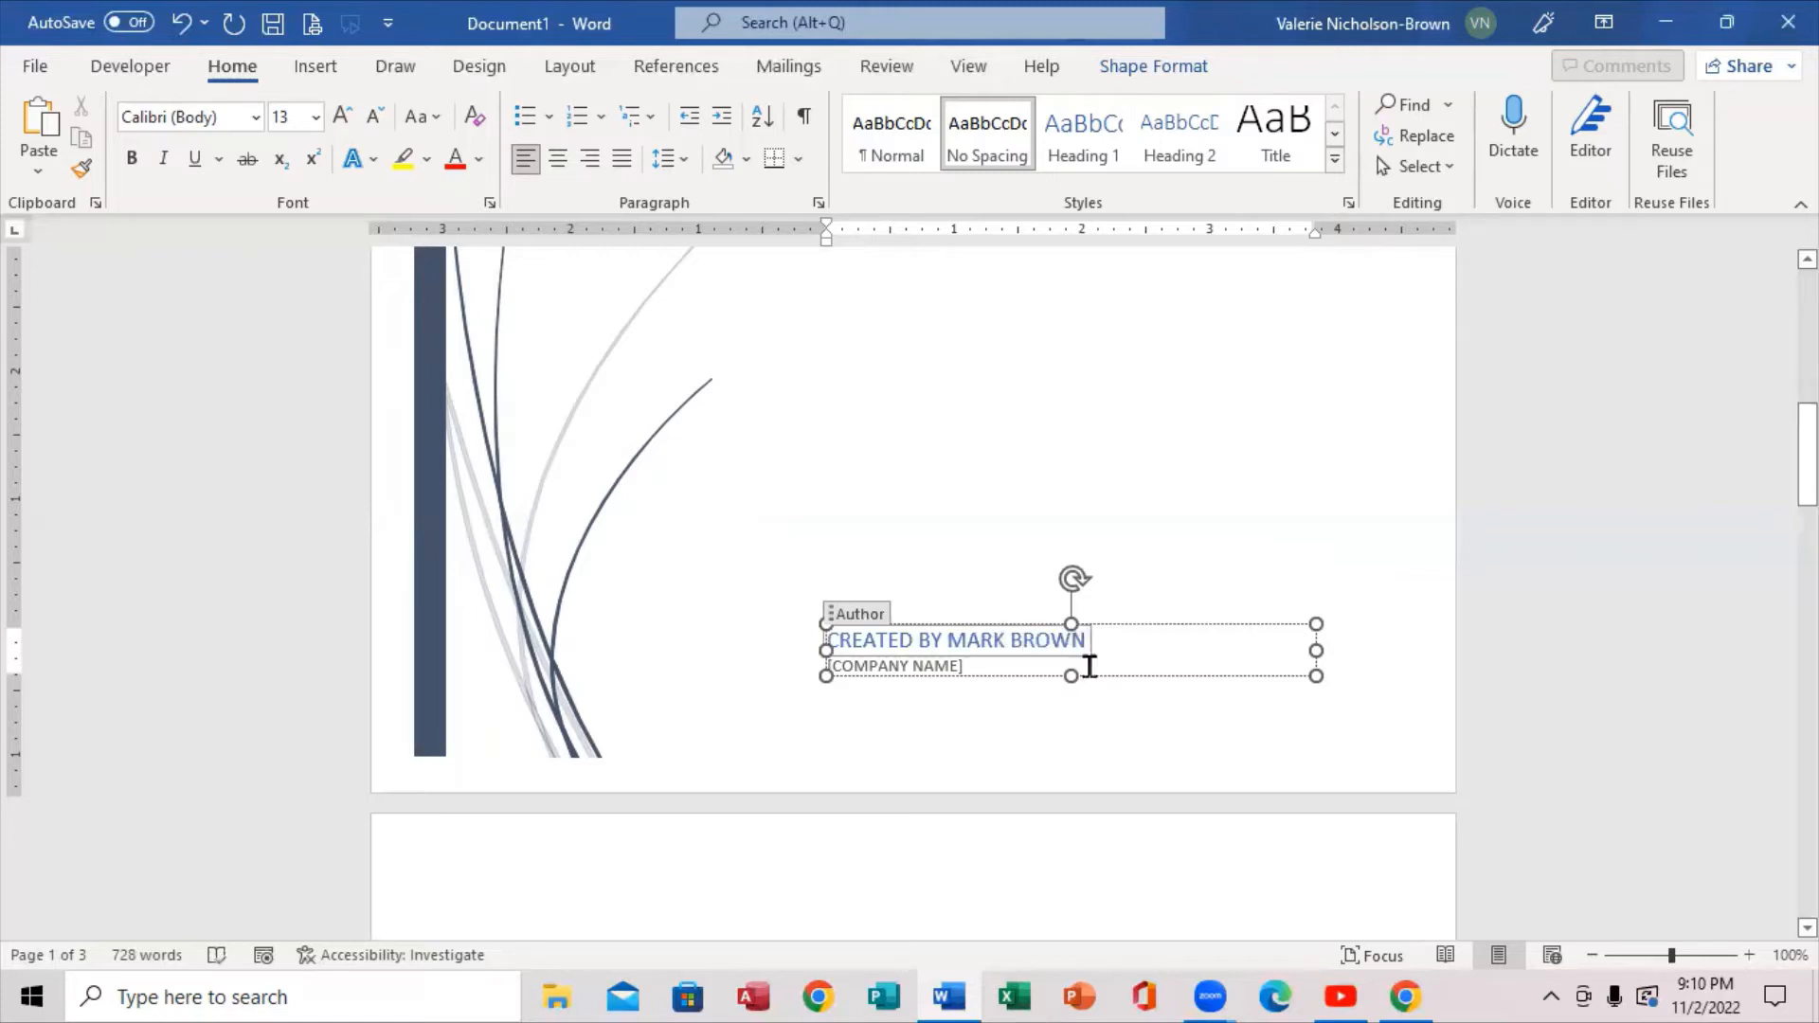
Move the author text box over beside the curved lines and format its author line in 16 pt Arial Black.
drag(1105, 626, 598, 652)
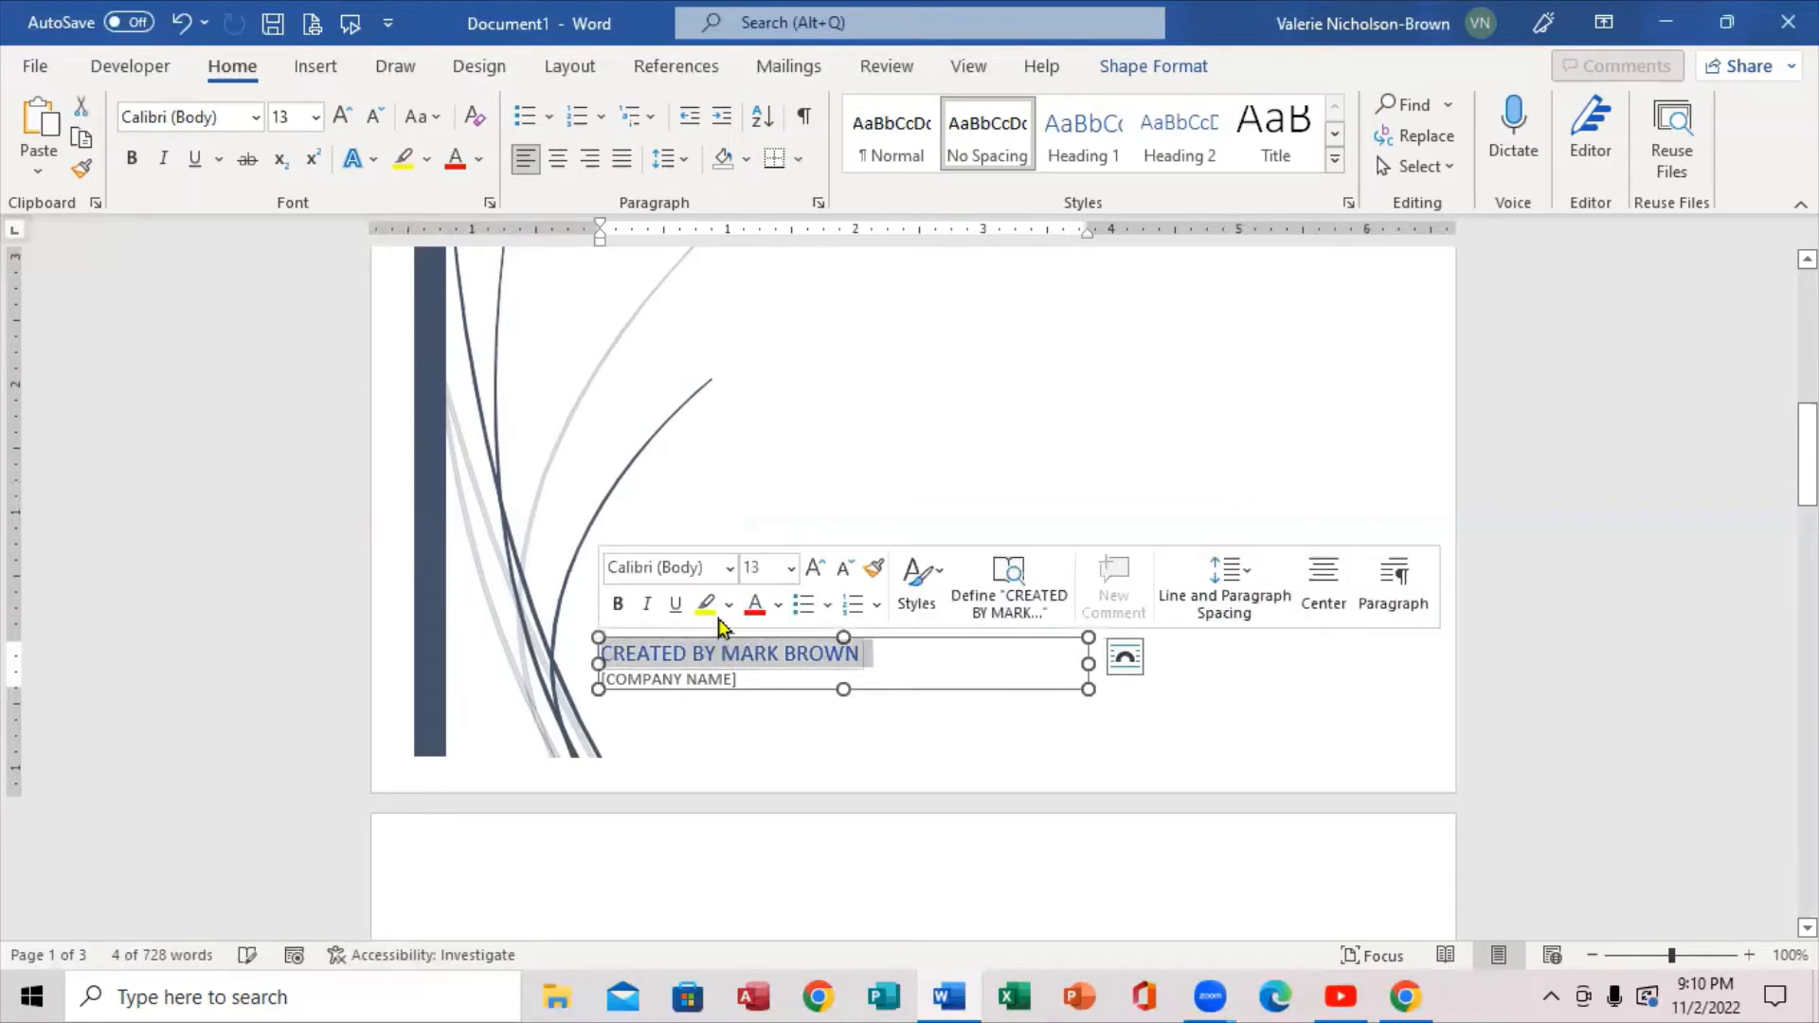
click(815, 568)
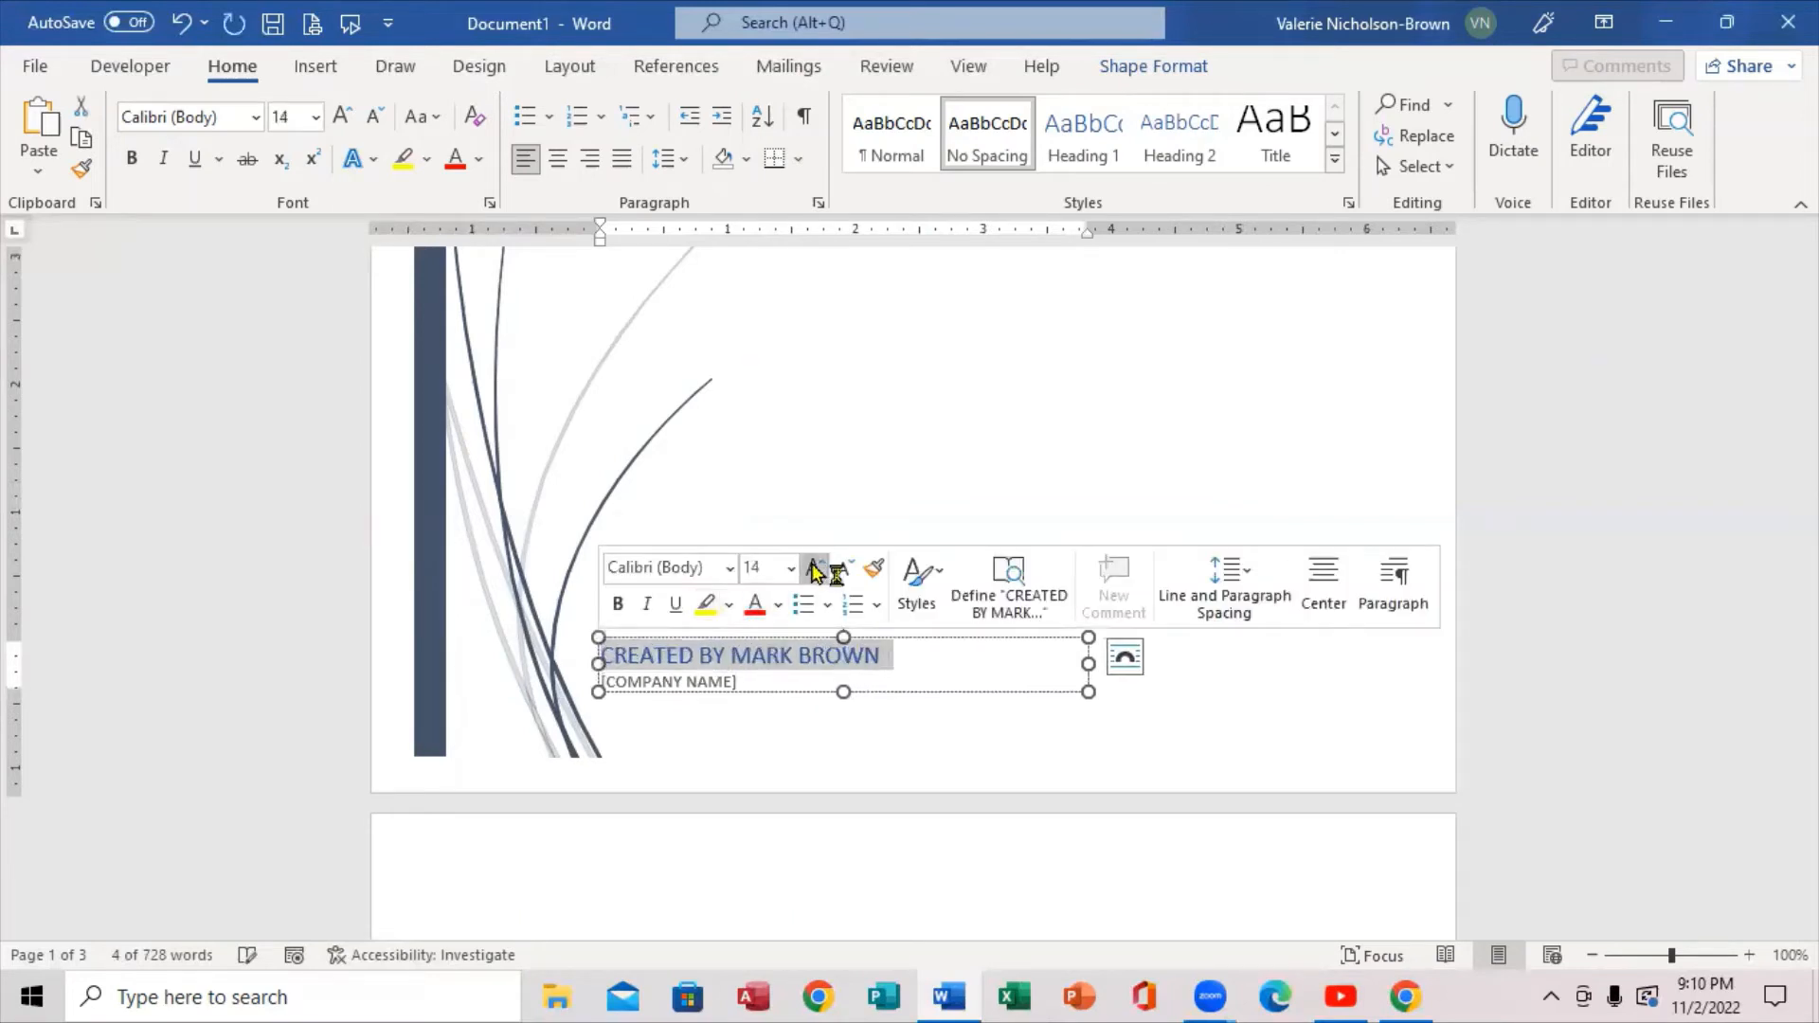
click(815, 569)
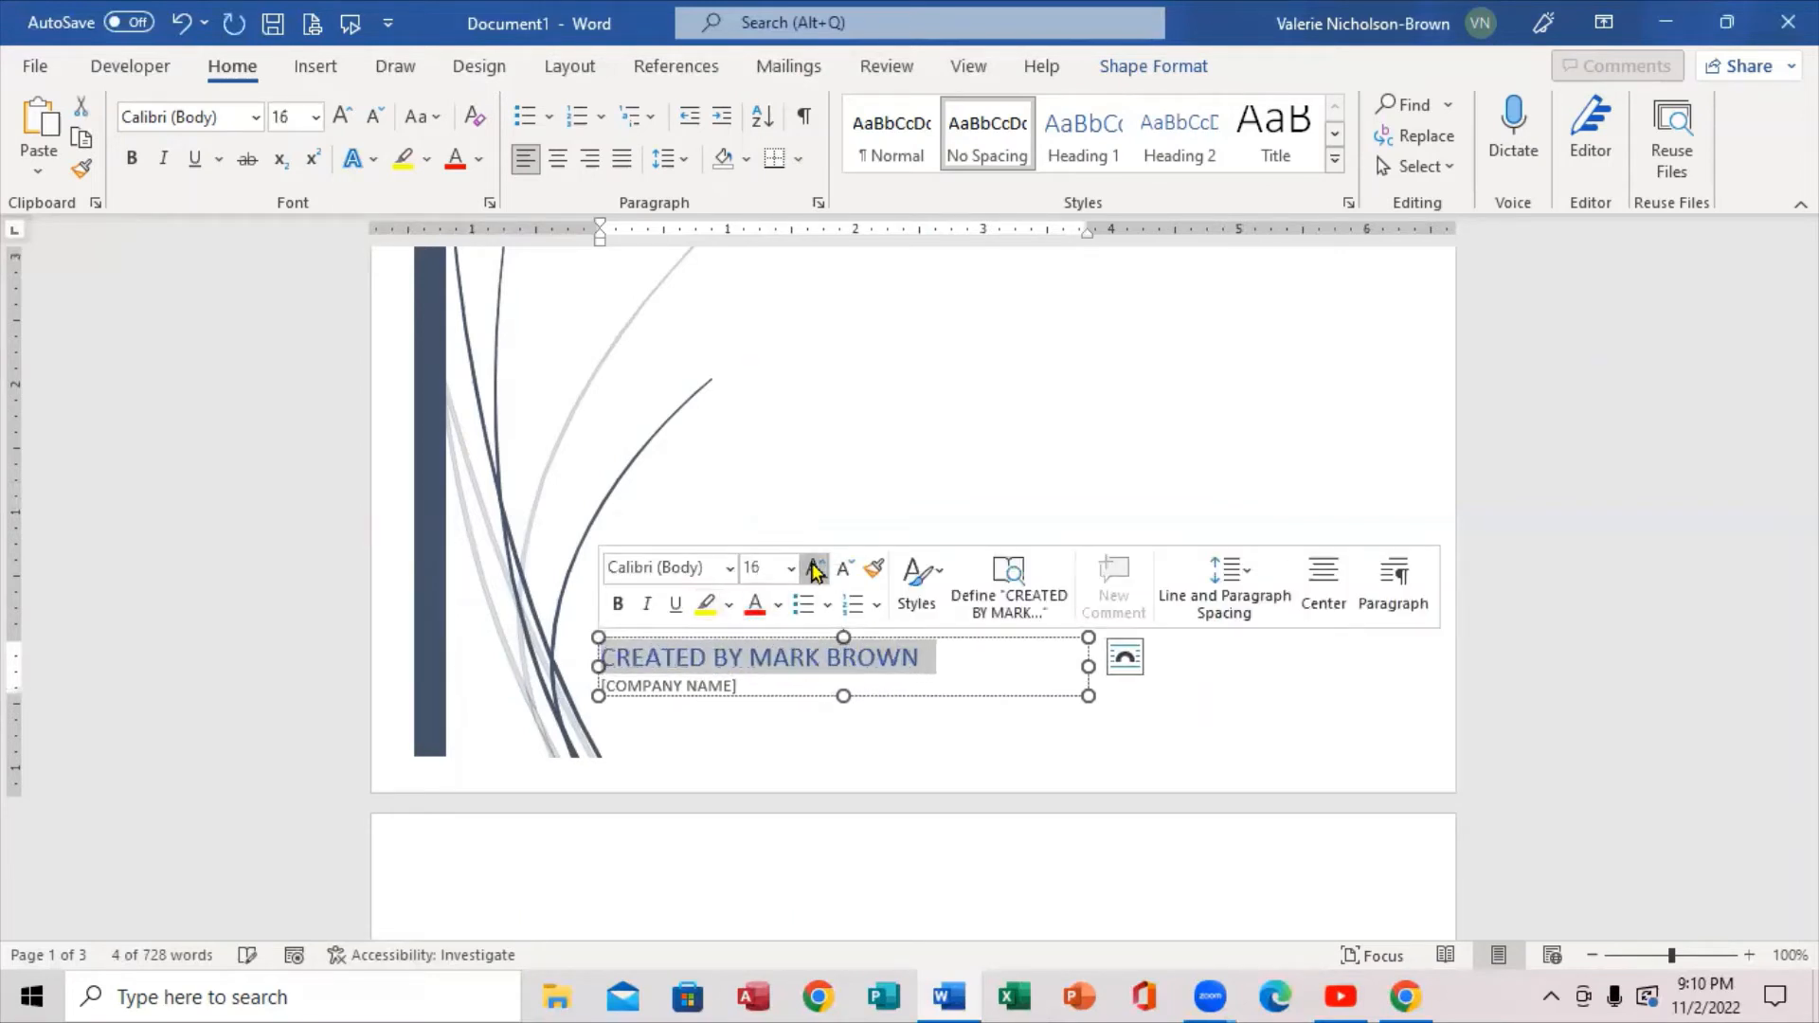
click(729, 569)
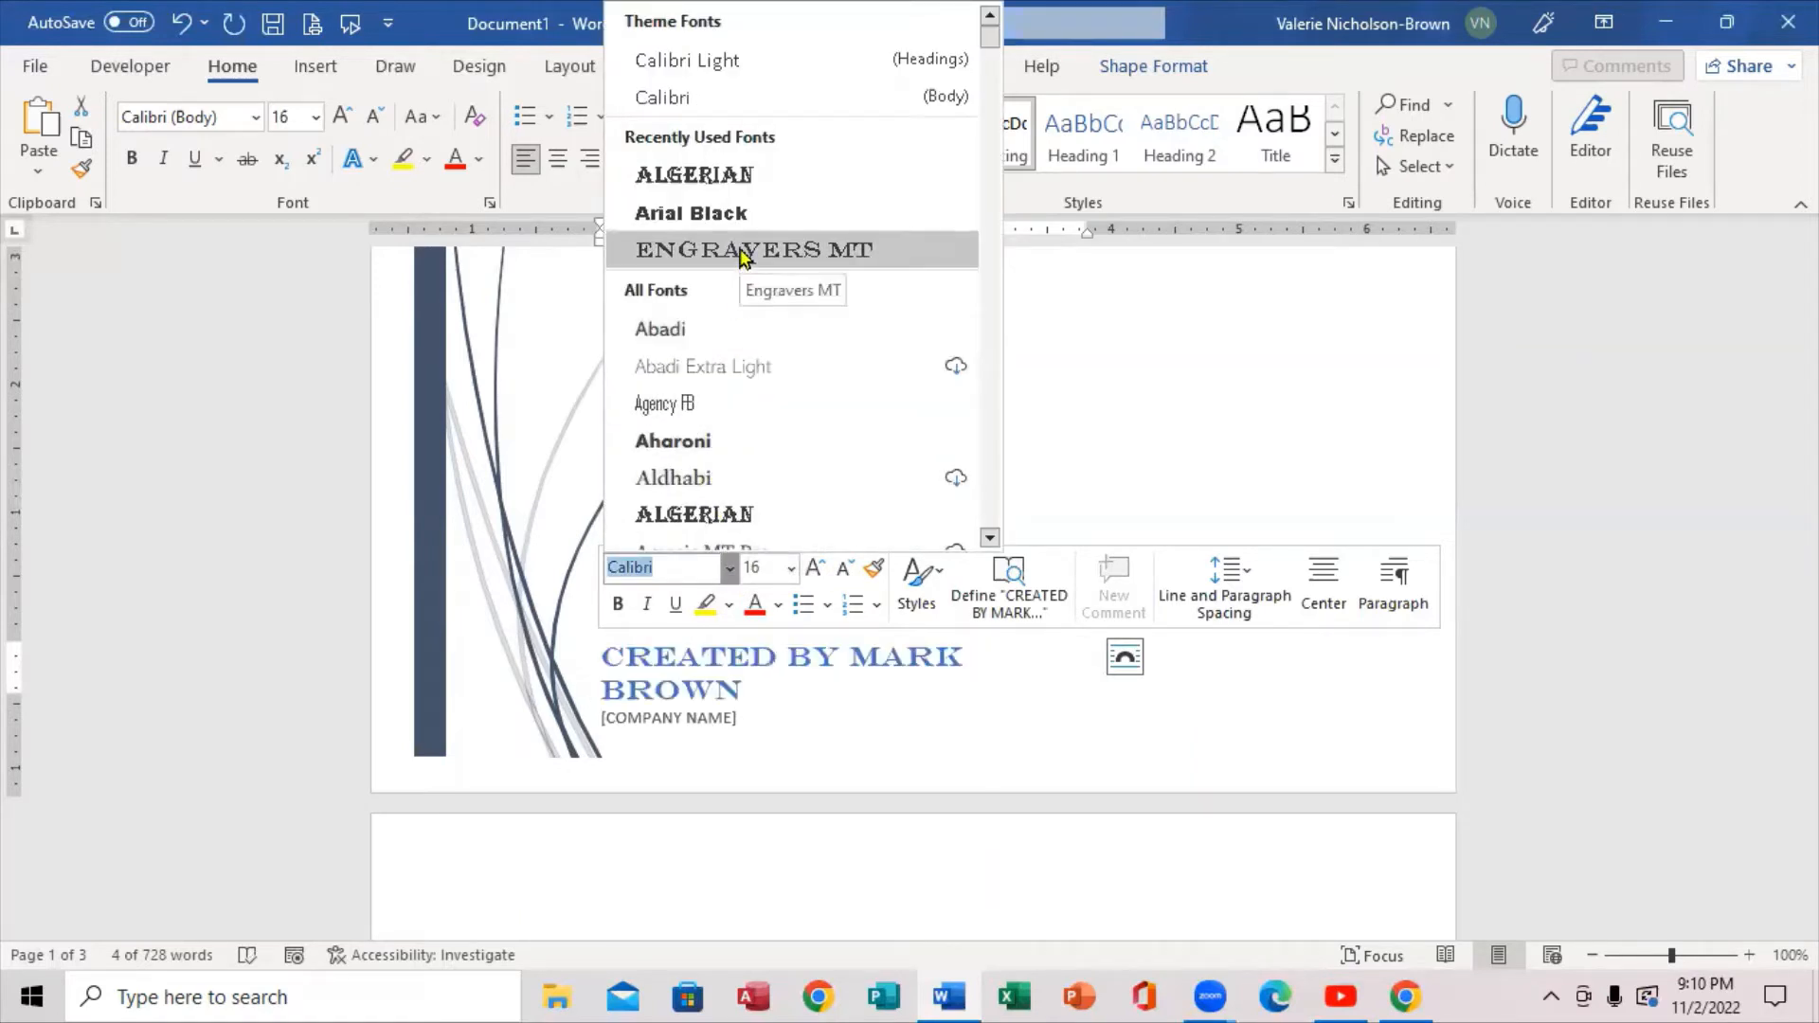
click(720, 219)
Lay out the document's body text in two columns.
key(ctrl+Home)
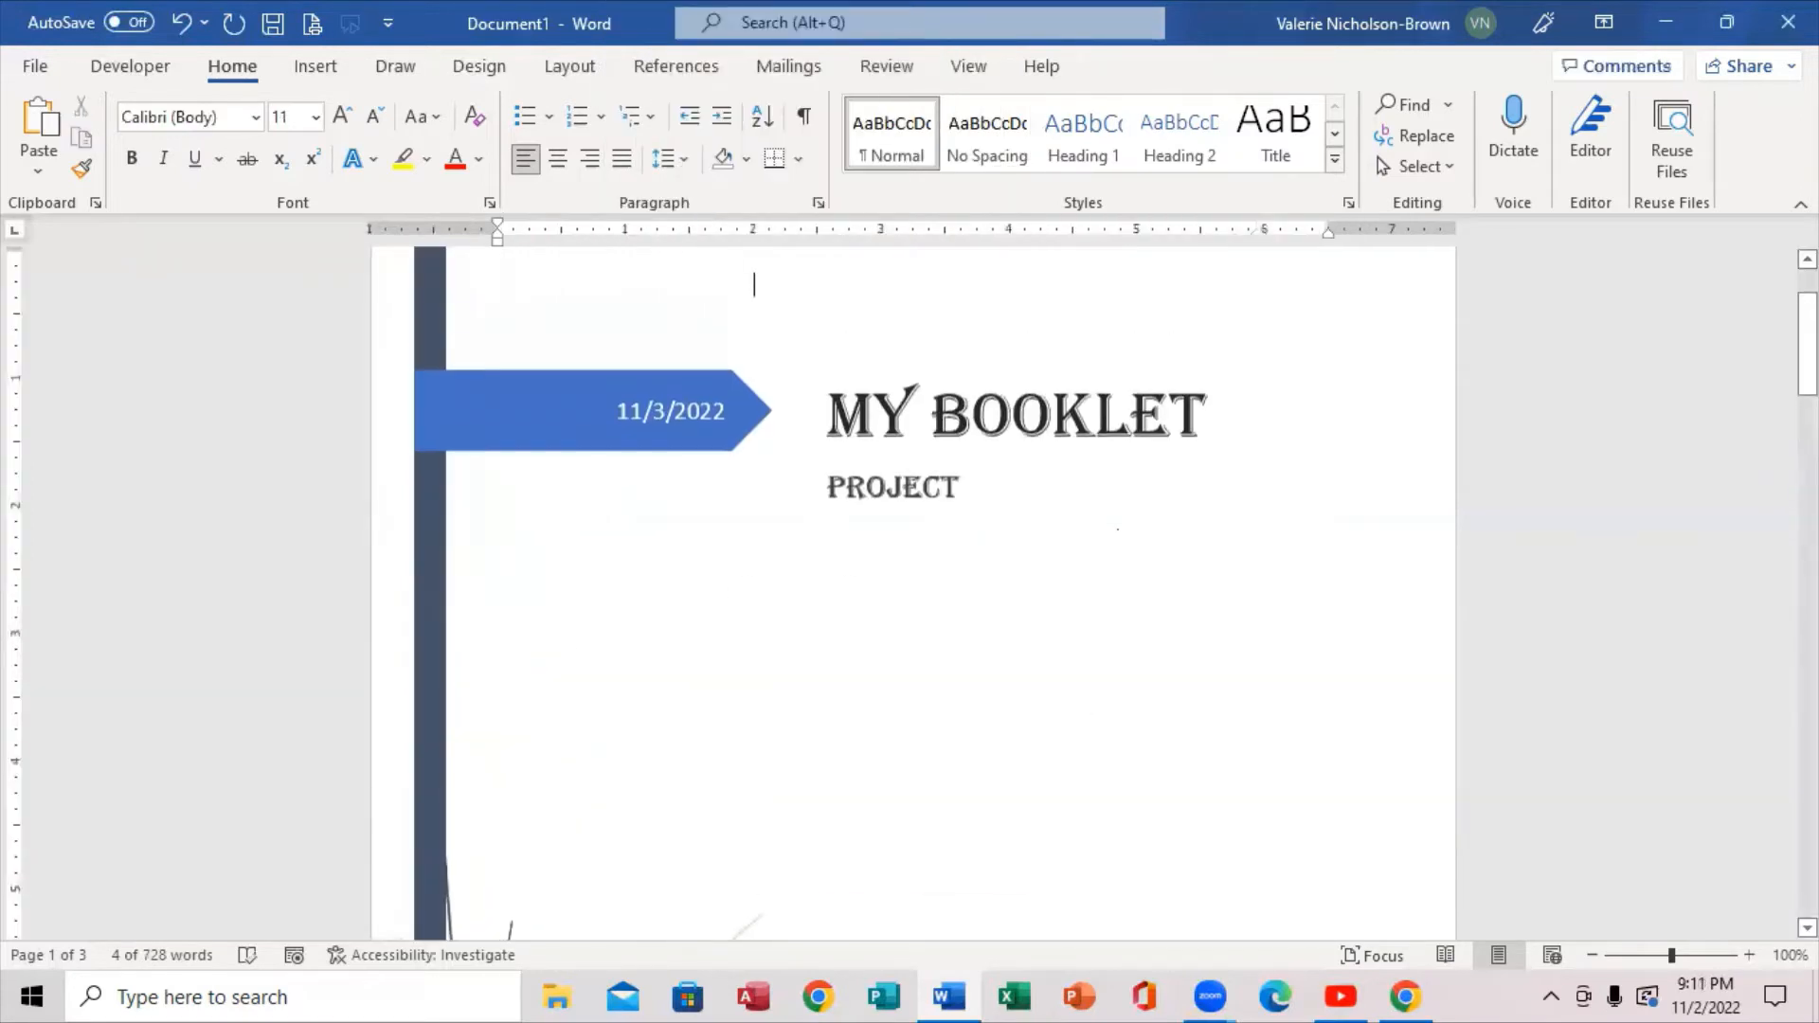
drag(1807, 346, 1764, 471)
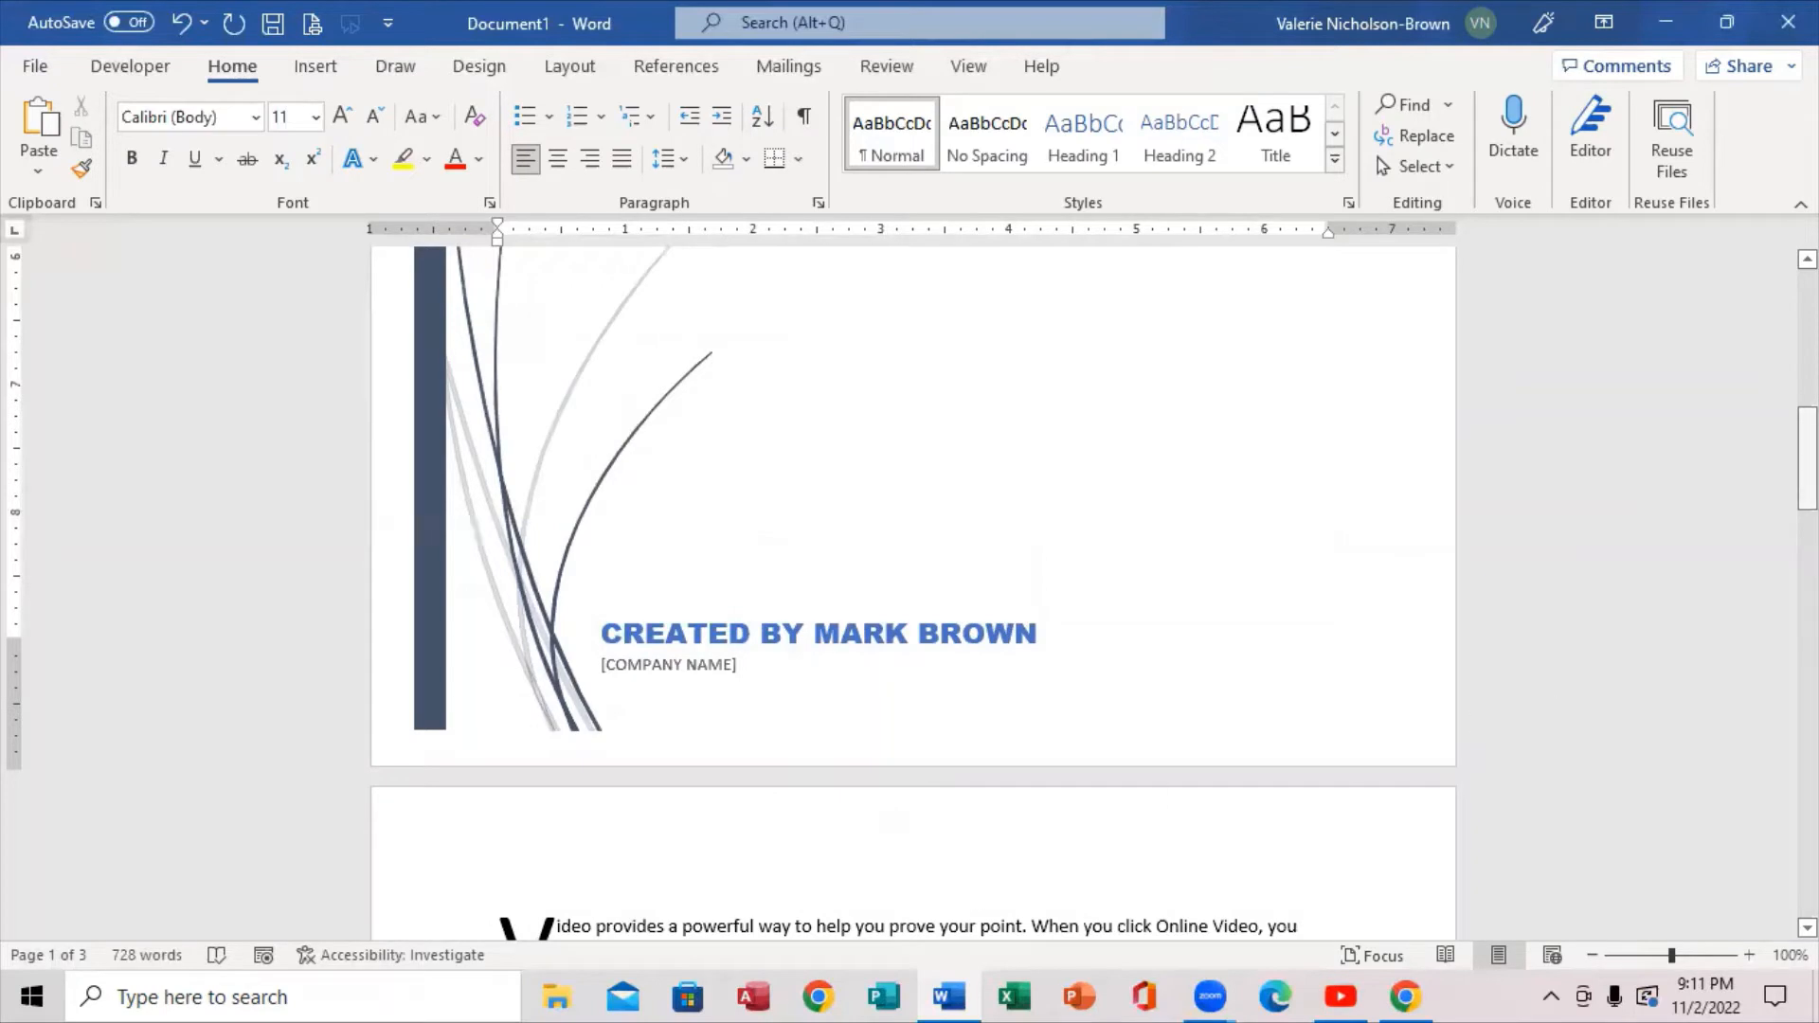
drag(1807, 459, 1807, 551)
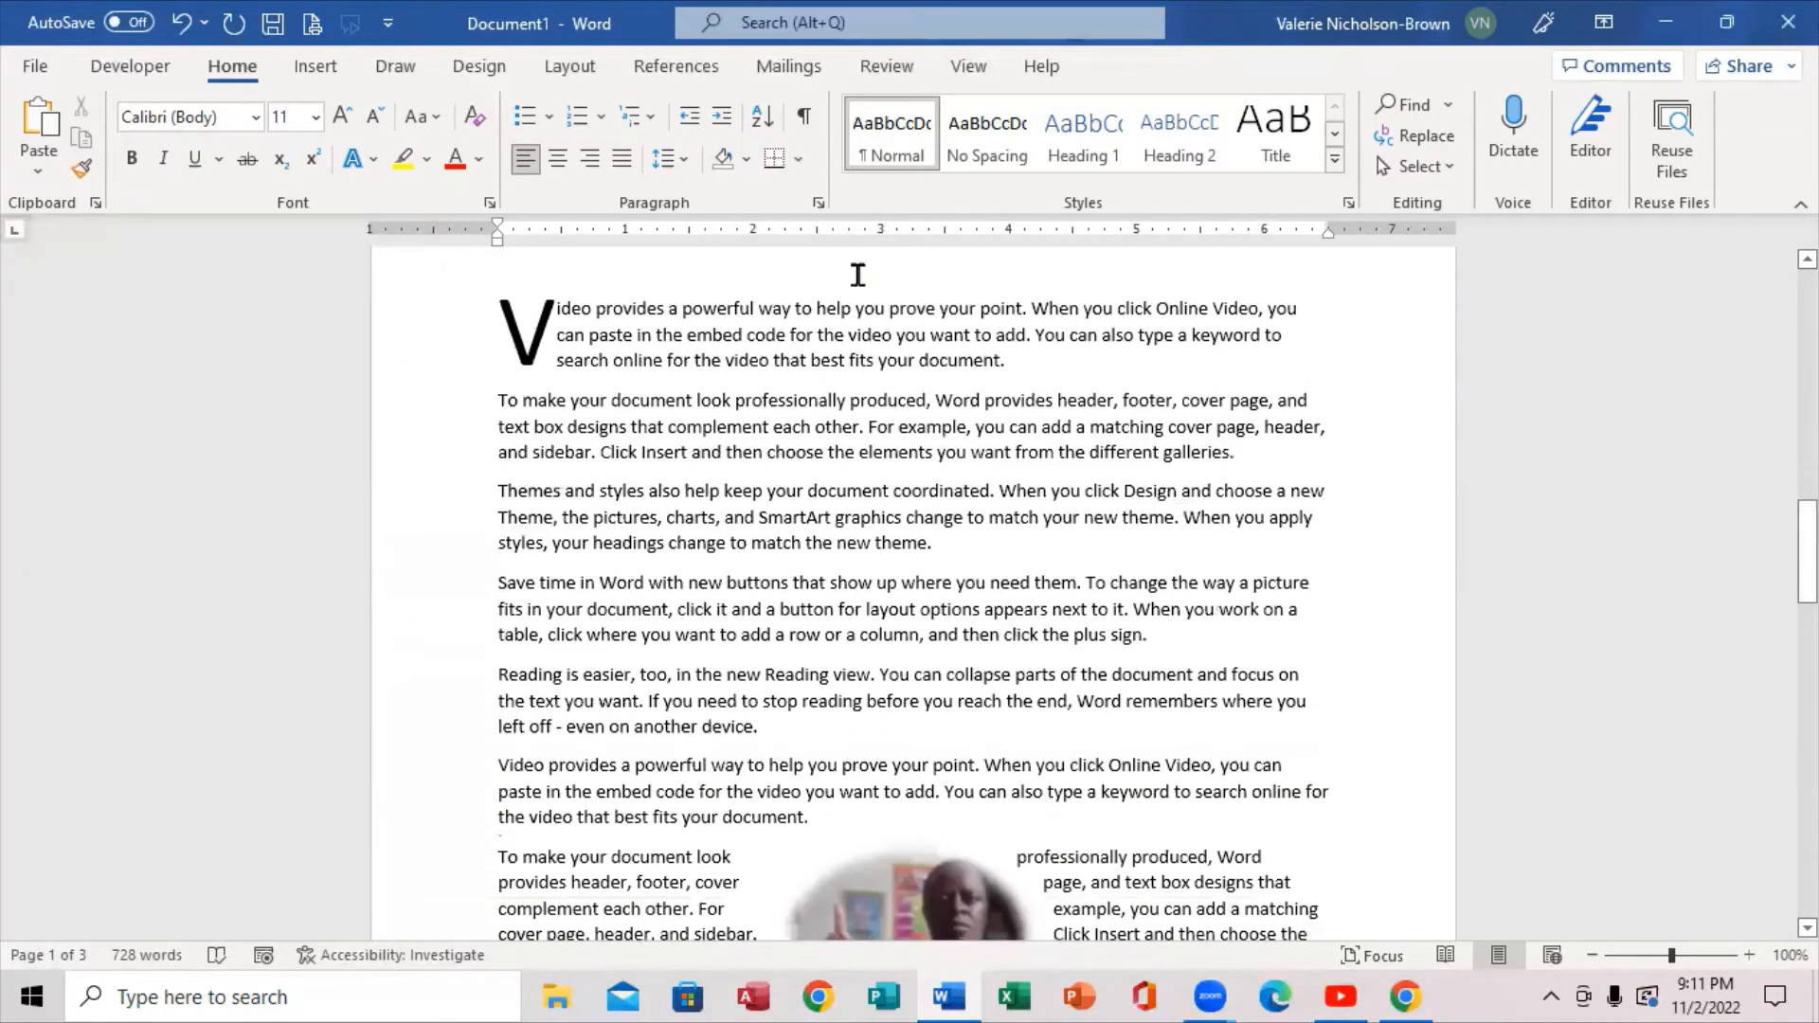
click(571, 67)
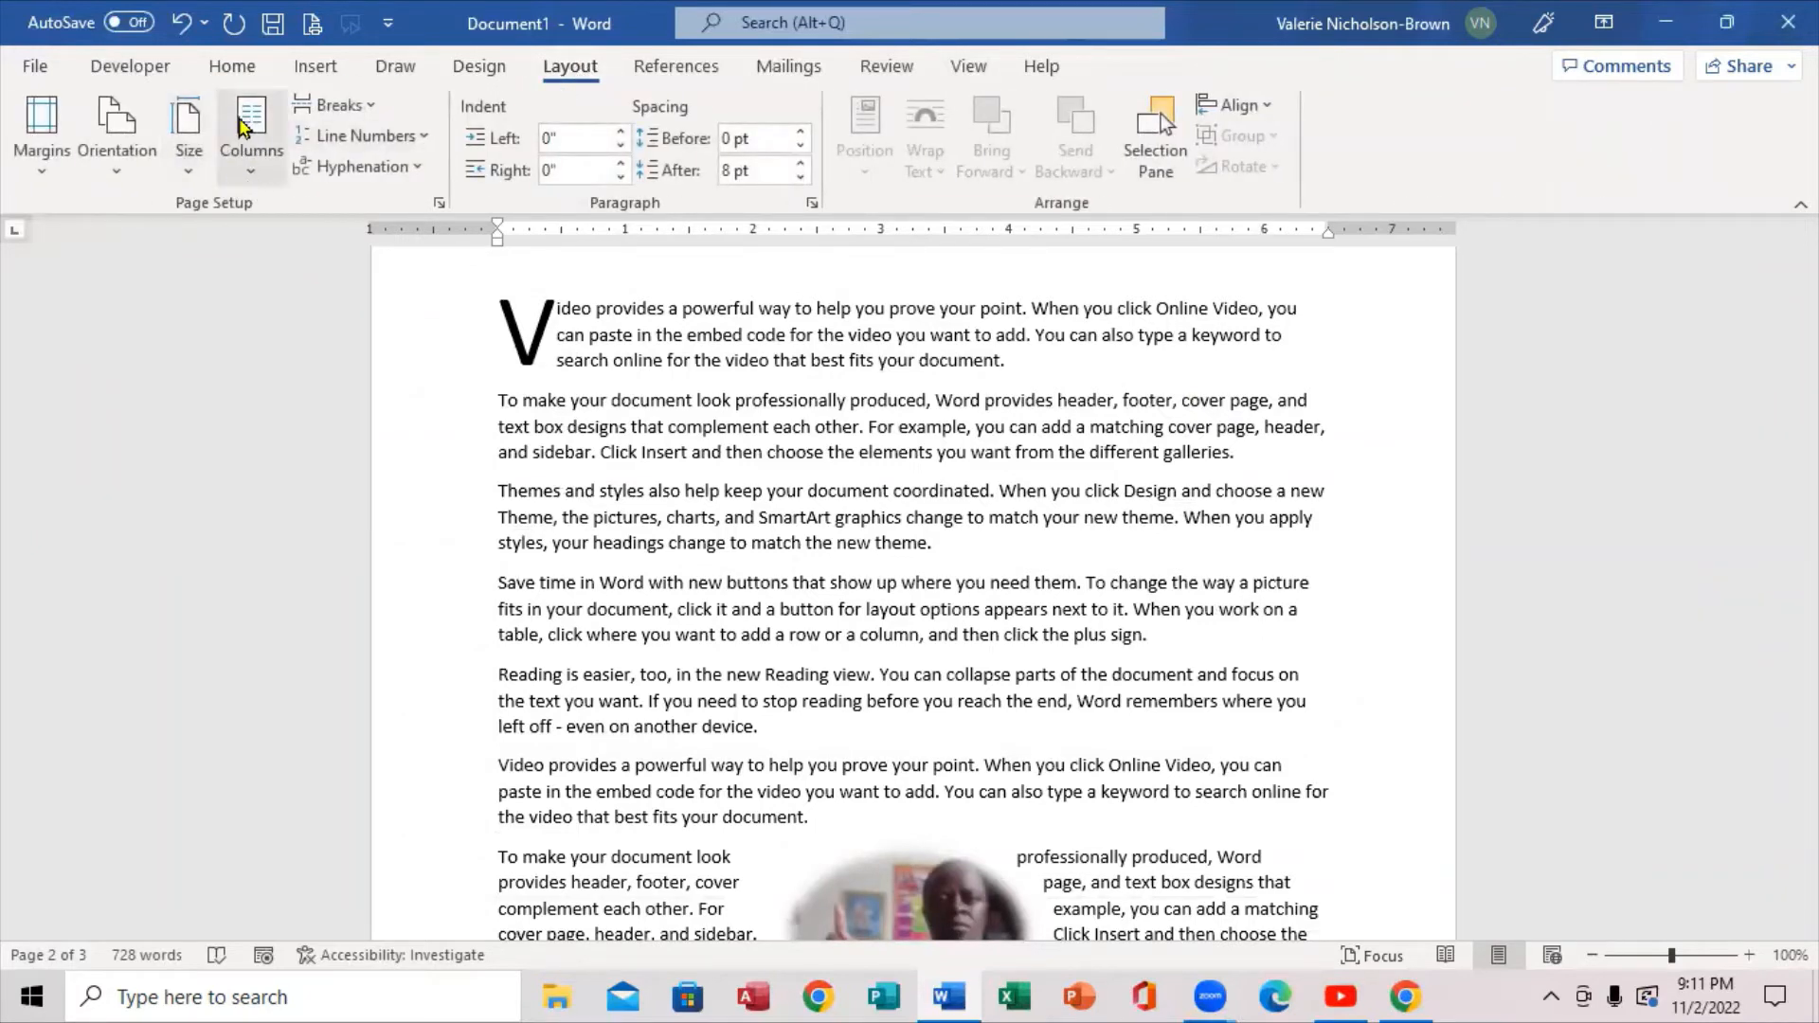
click(254, 172)
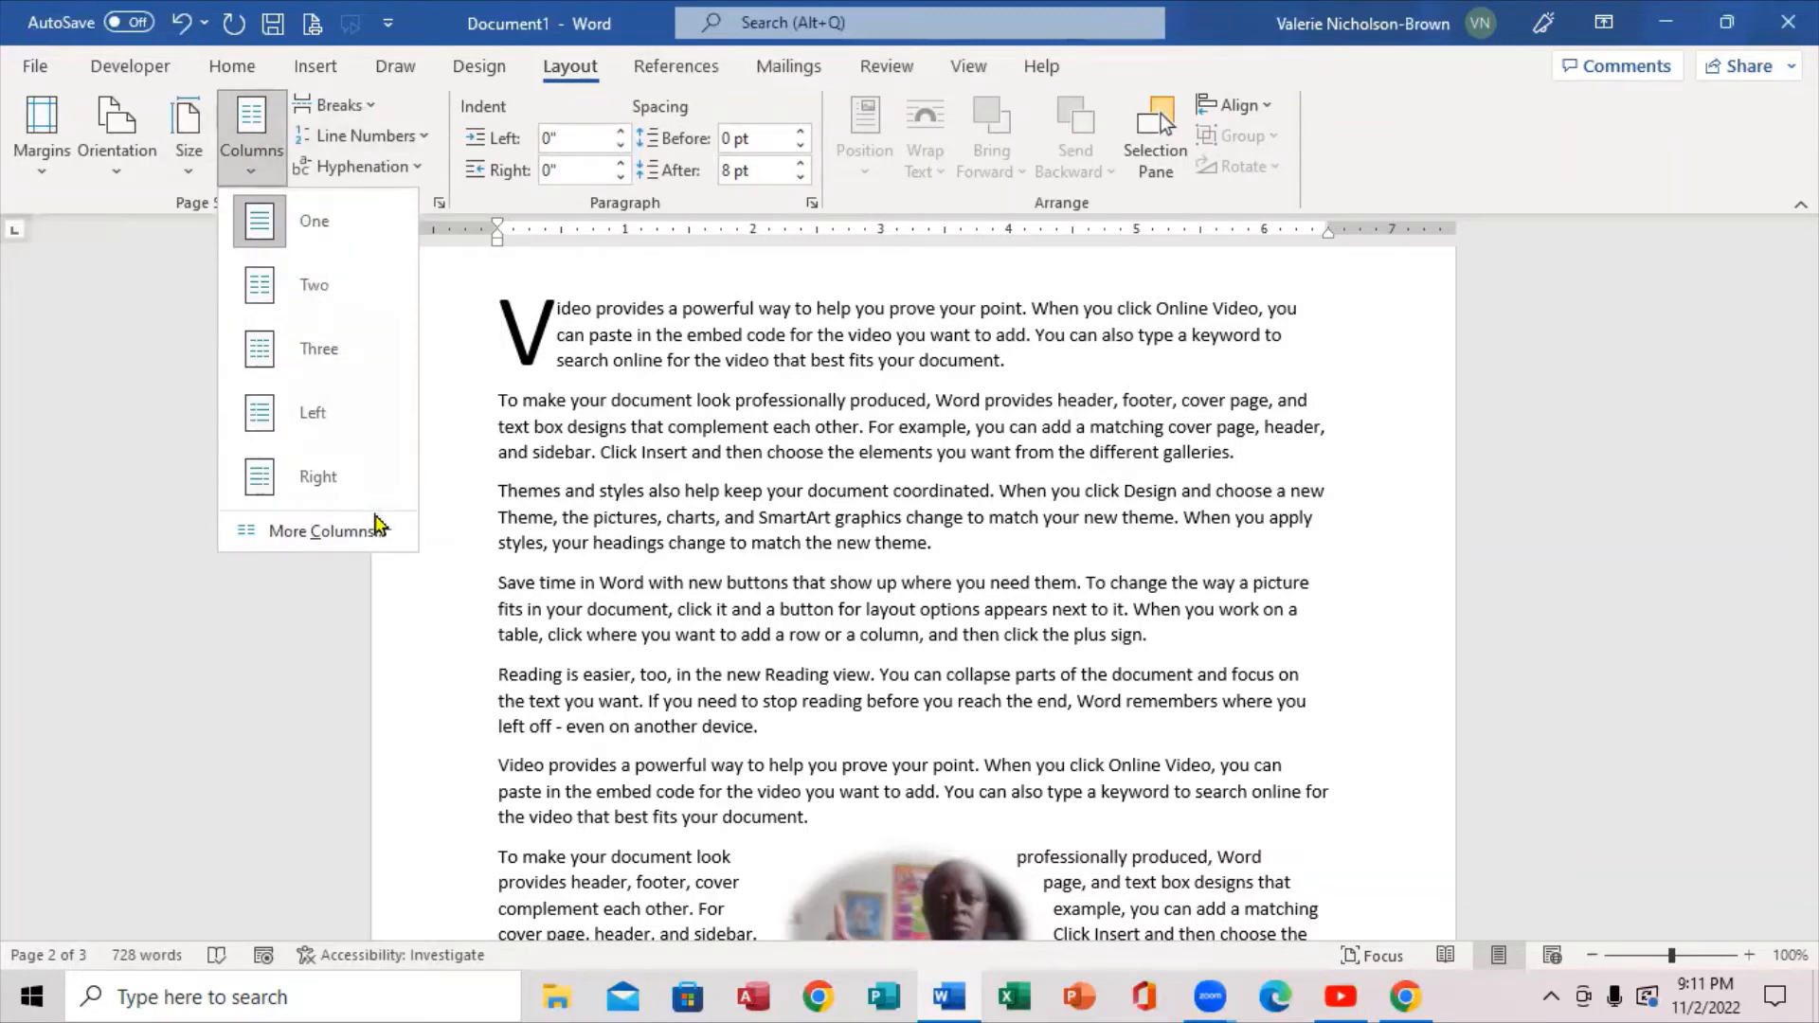
click(316, 293)
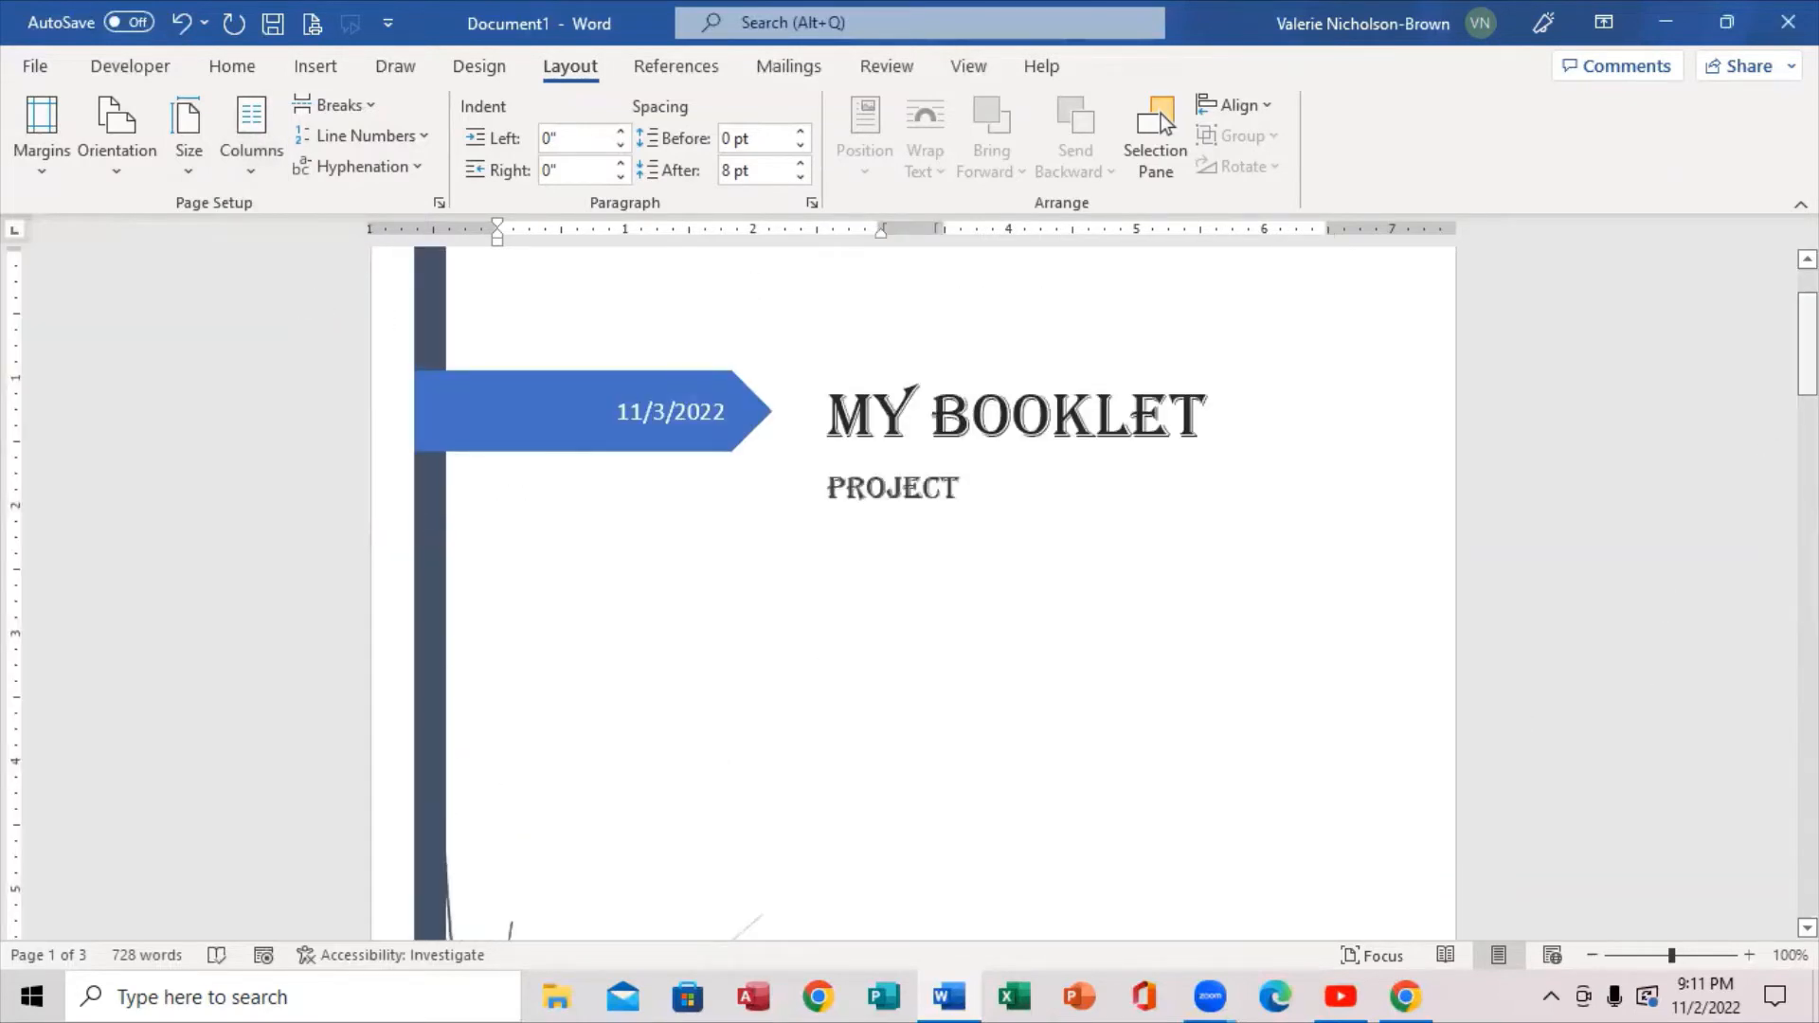
Move the oval picture out of the gap between the columns into the second column and shrink it so text wraps on both sides.
mouse_move(1809, 366)
mouse_down()
mouse_move(1808, 864)
mouse_move(1808, 625)
mouse_up()
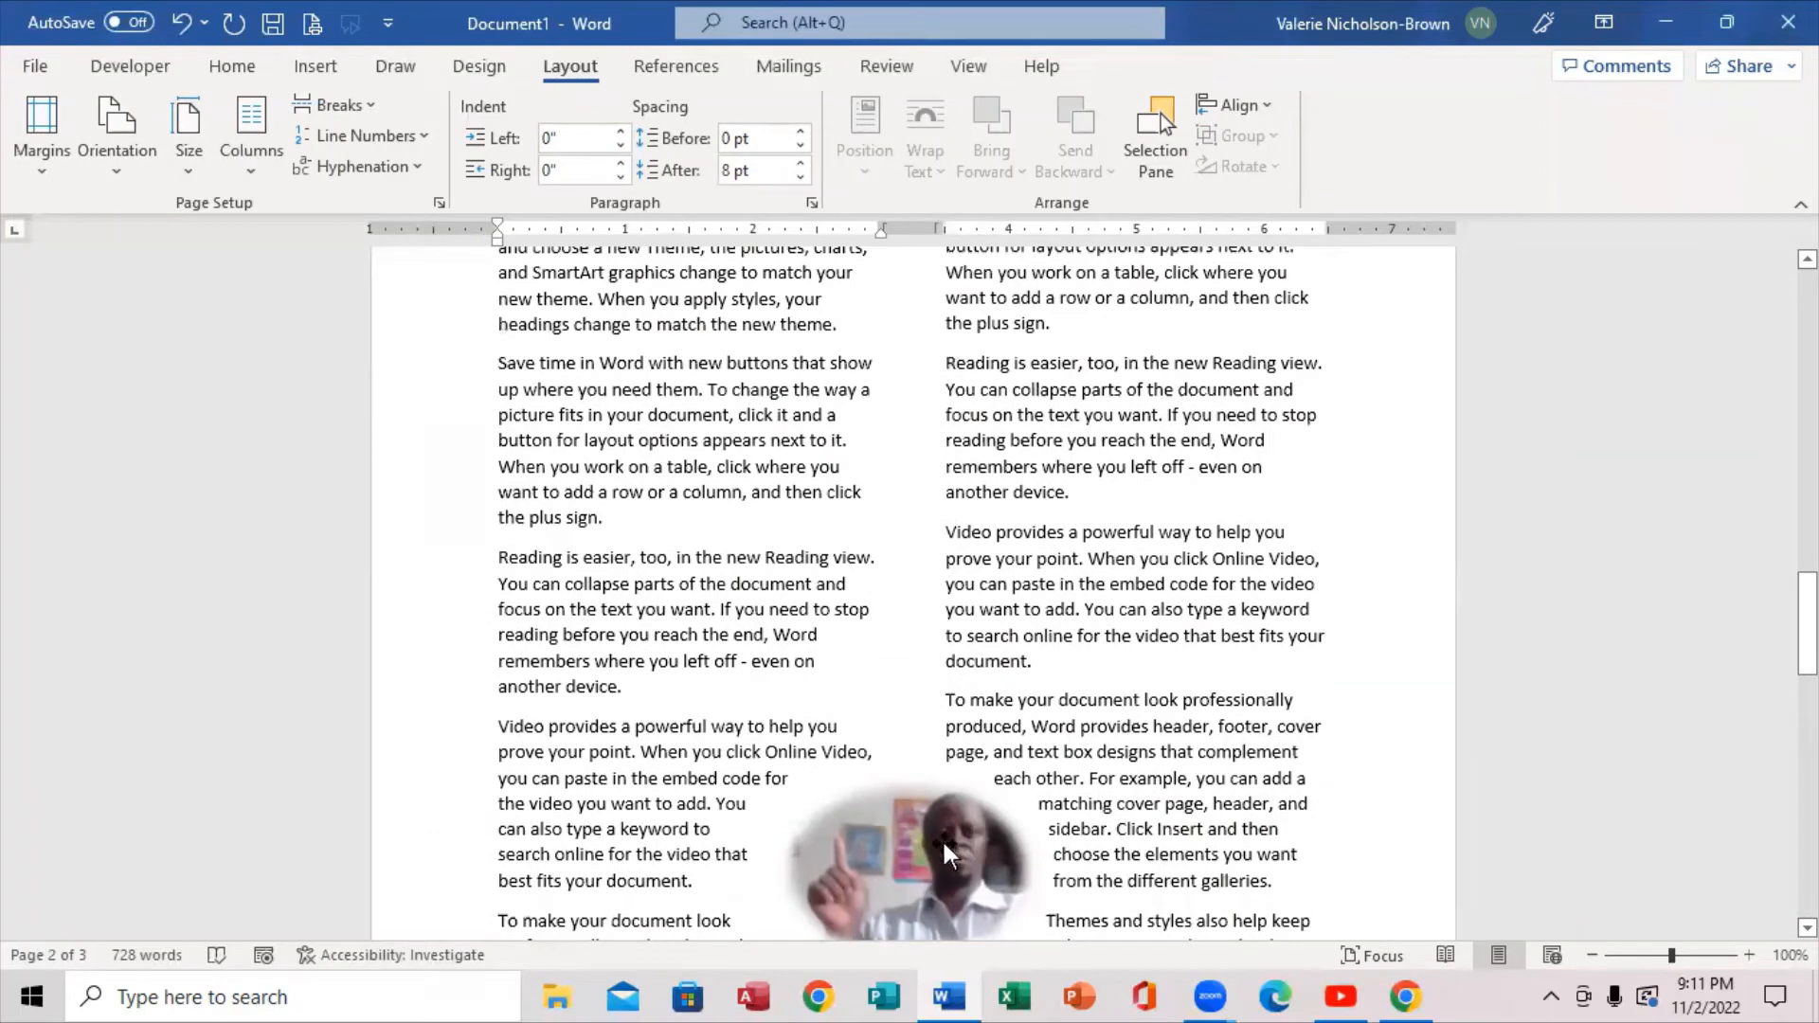
drag(947, 853, 1163, 463)
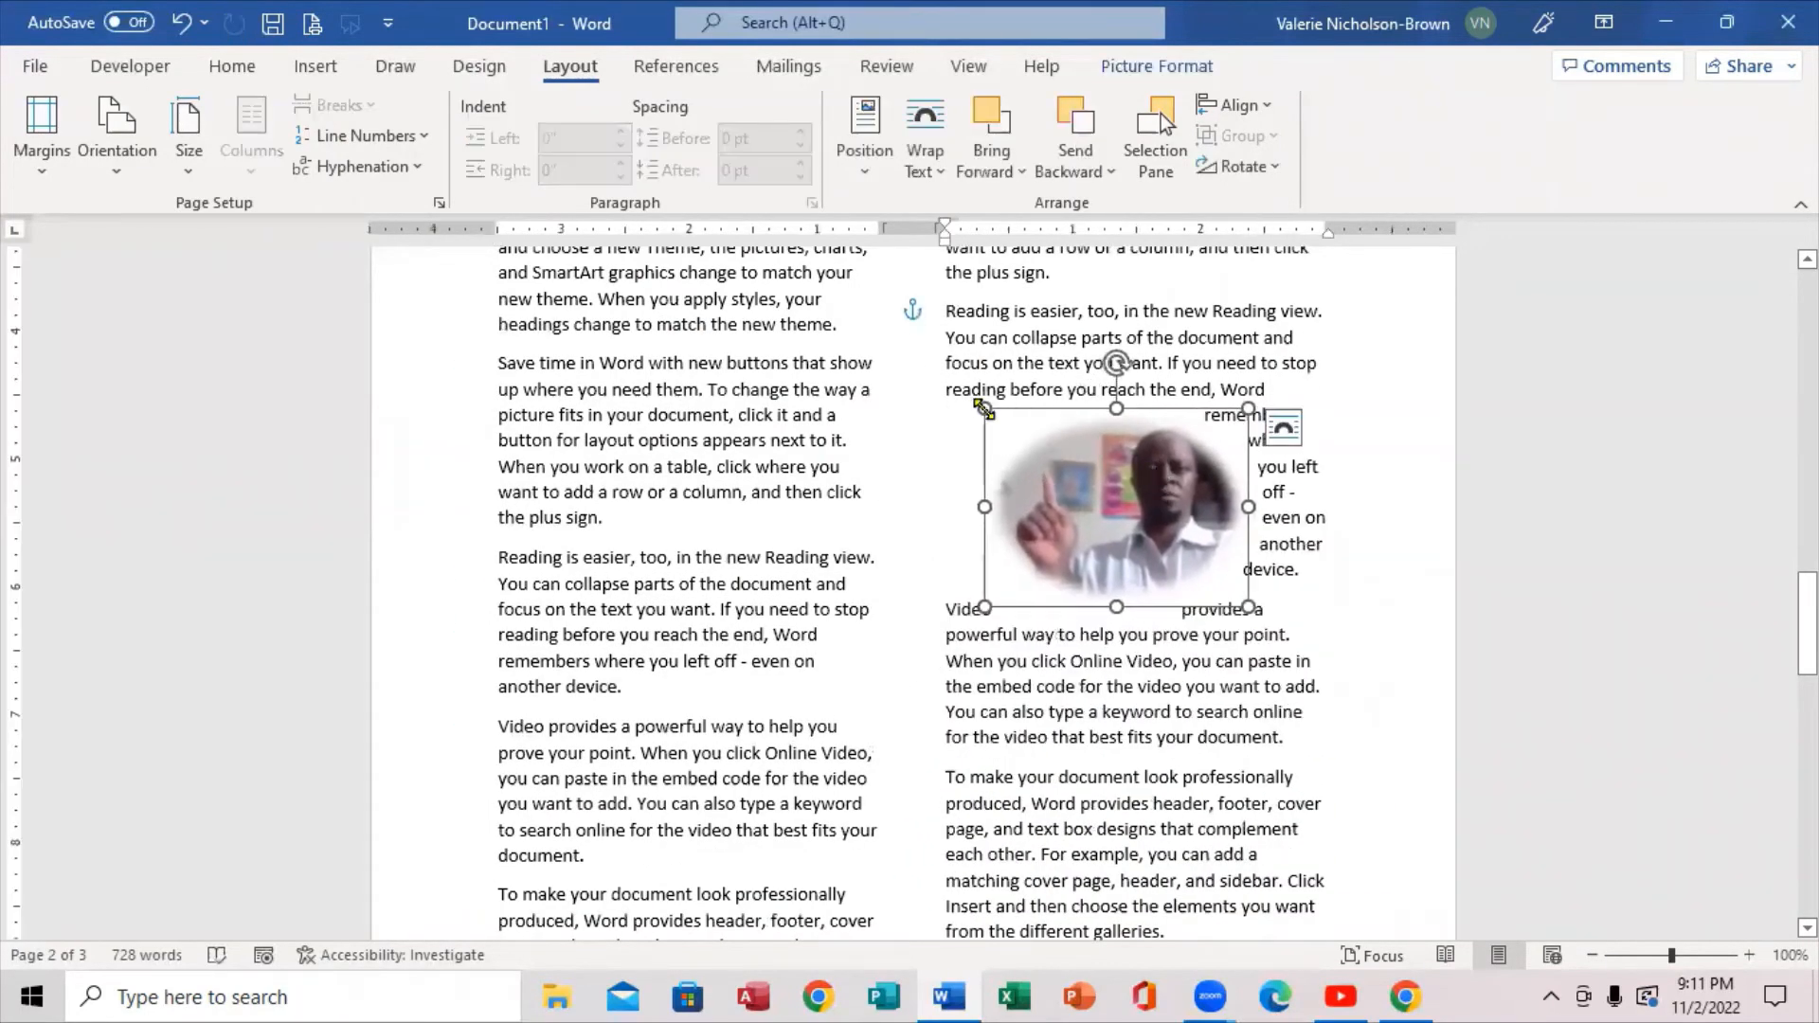
drag(985, 410, 1053, 461)
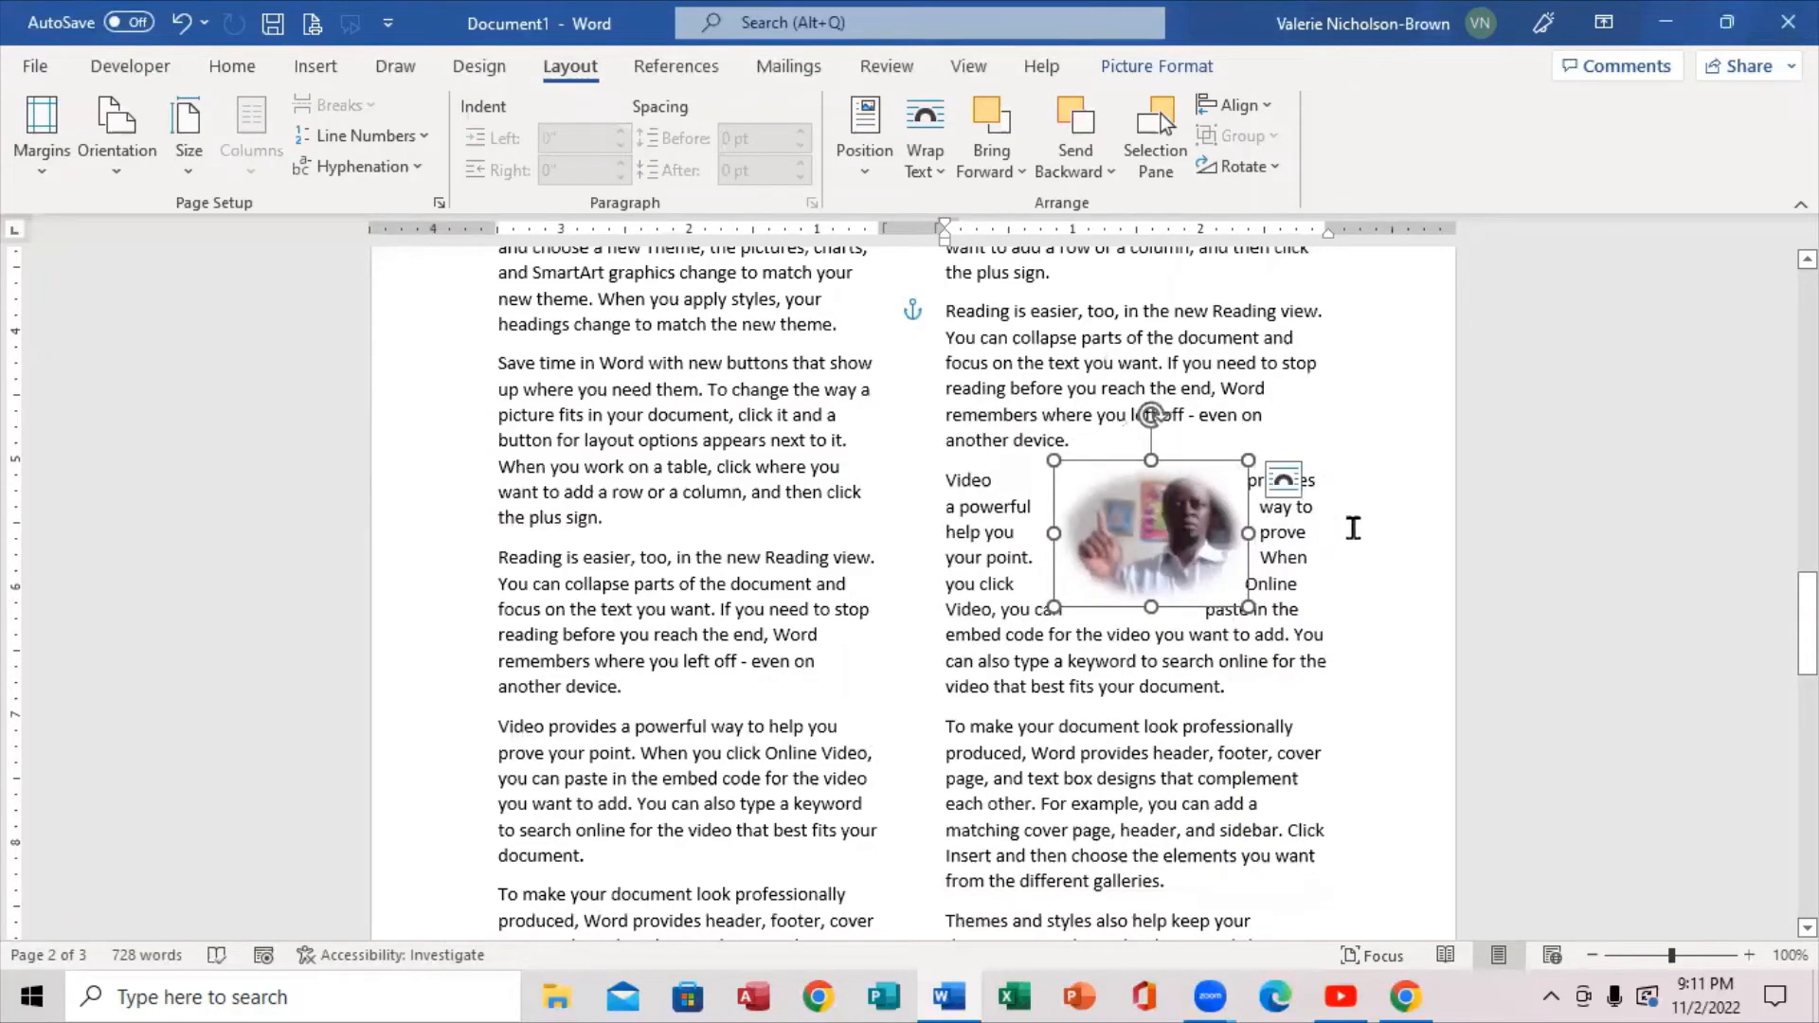
click(1373, 530)
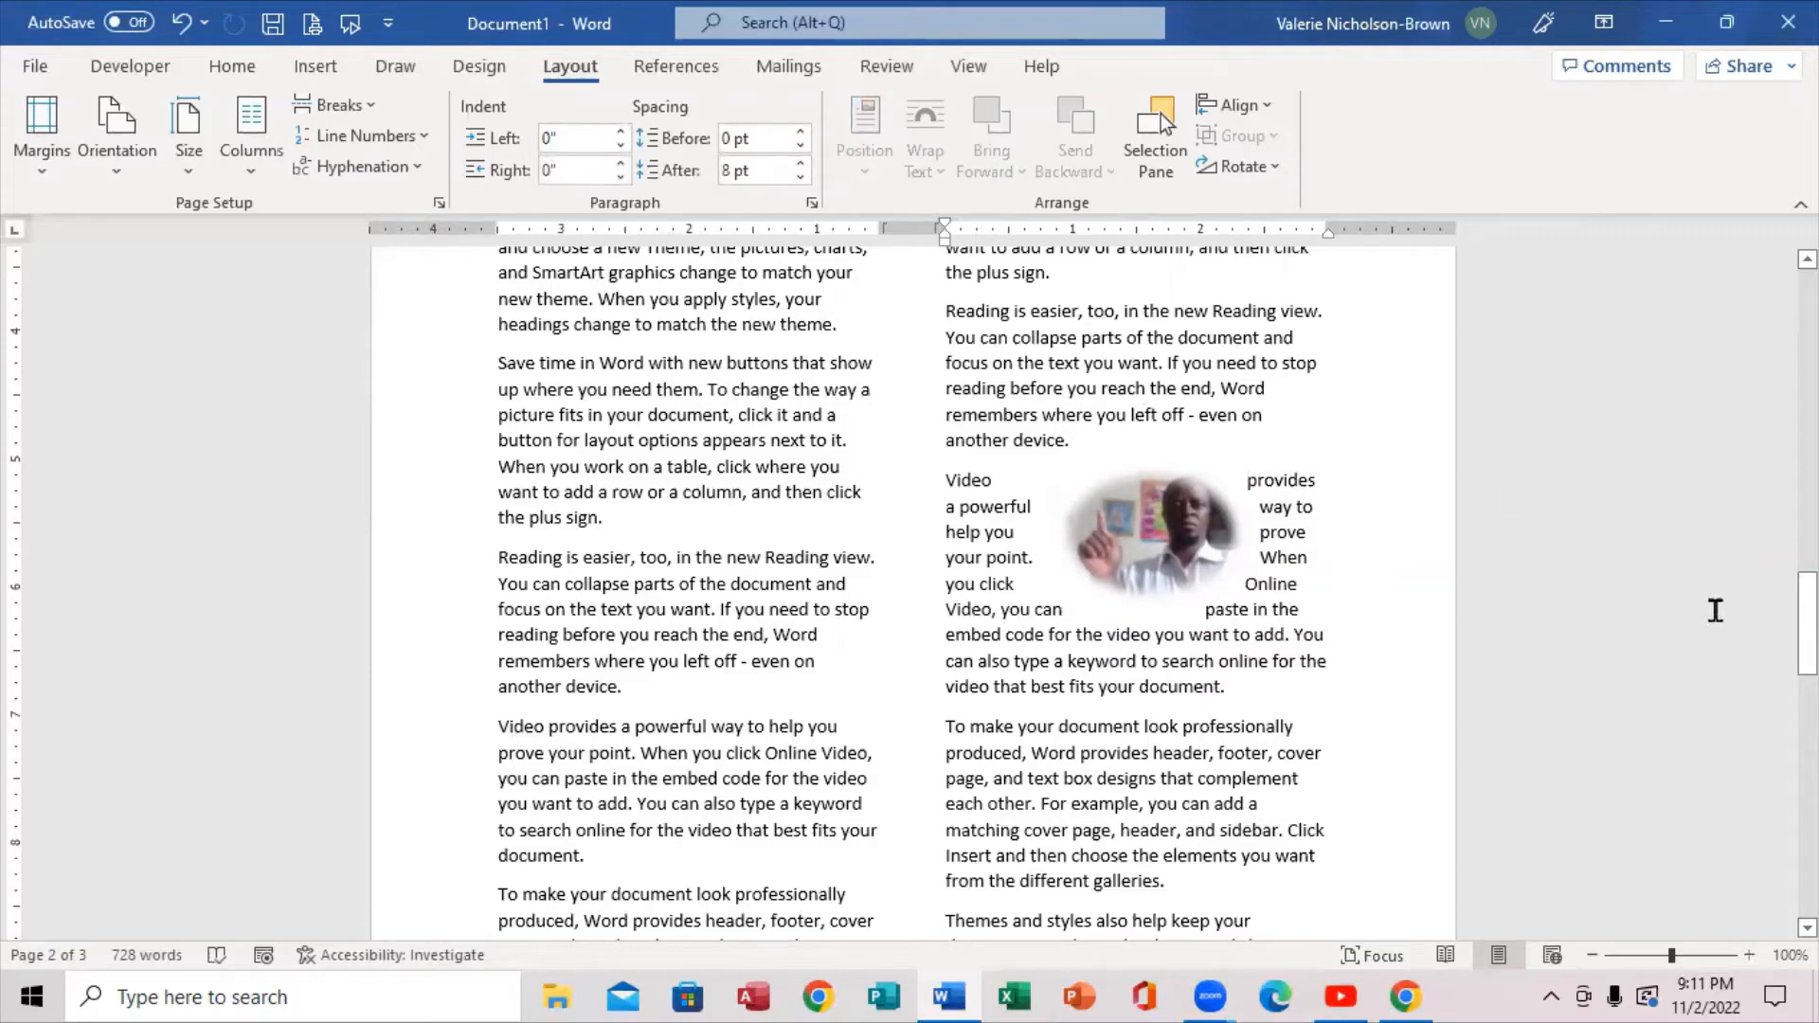
Open the custom page setup for the whole document and choose A4 as the paper size.
drag(1808, 623, 1808, 495)
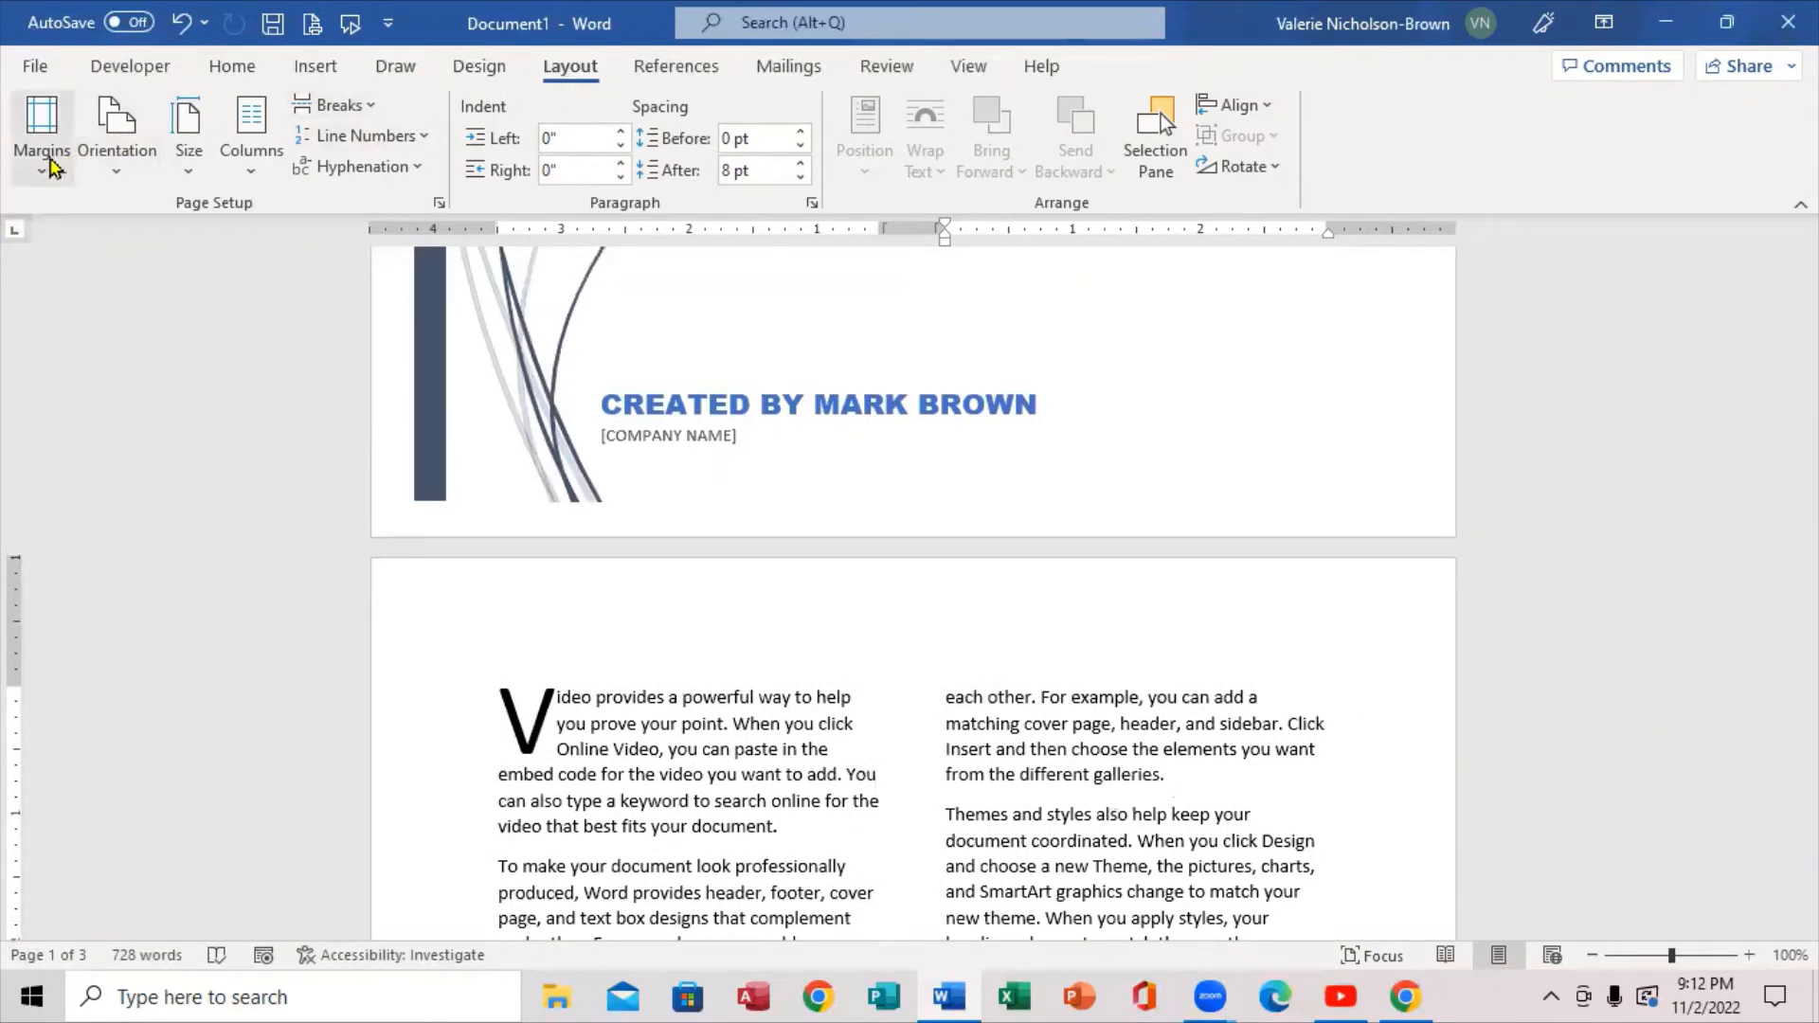
click(47, 177)
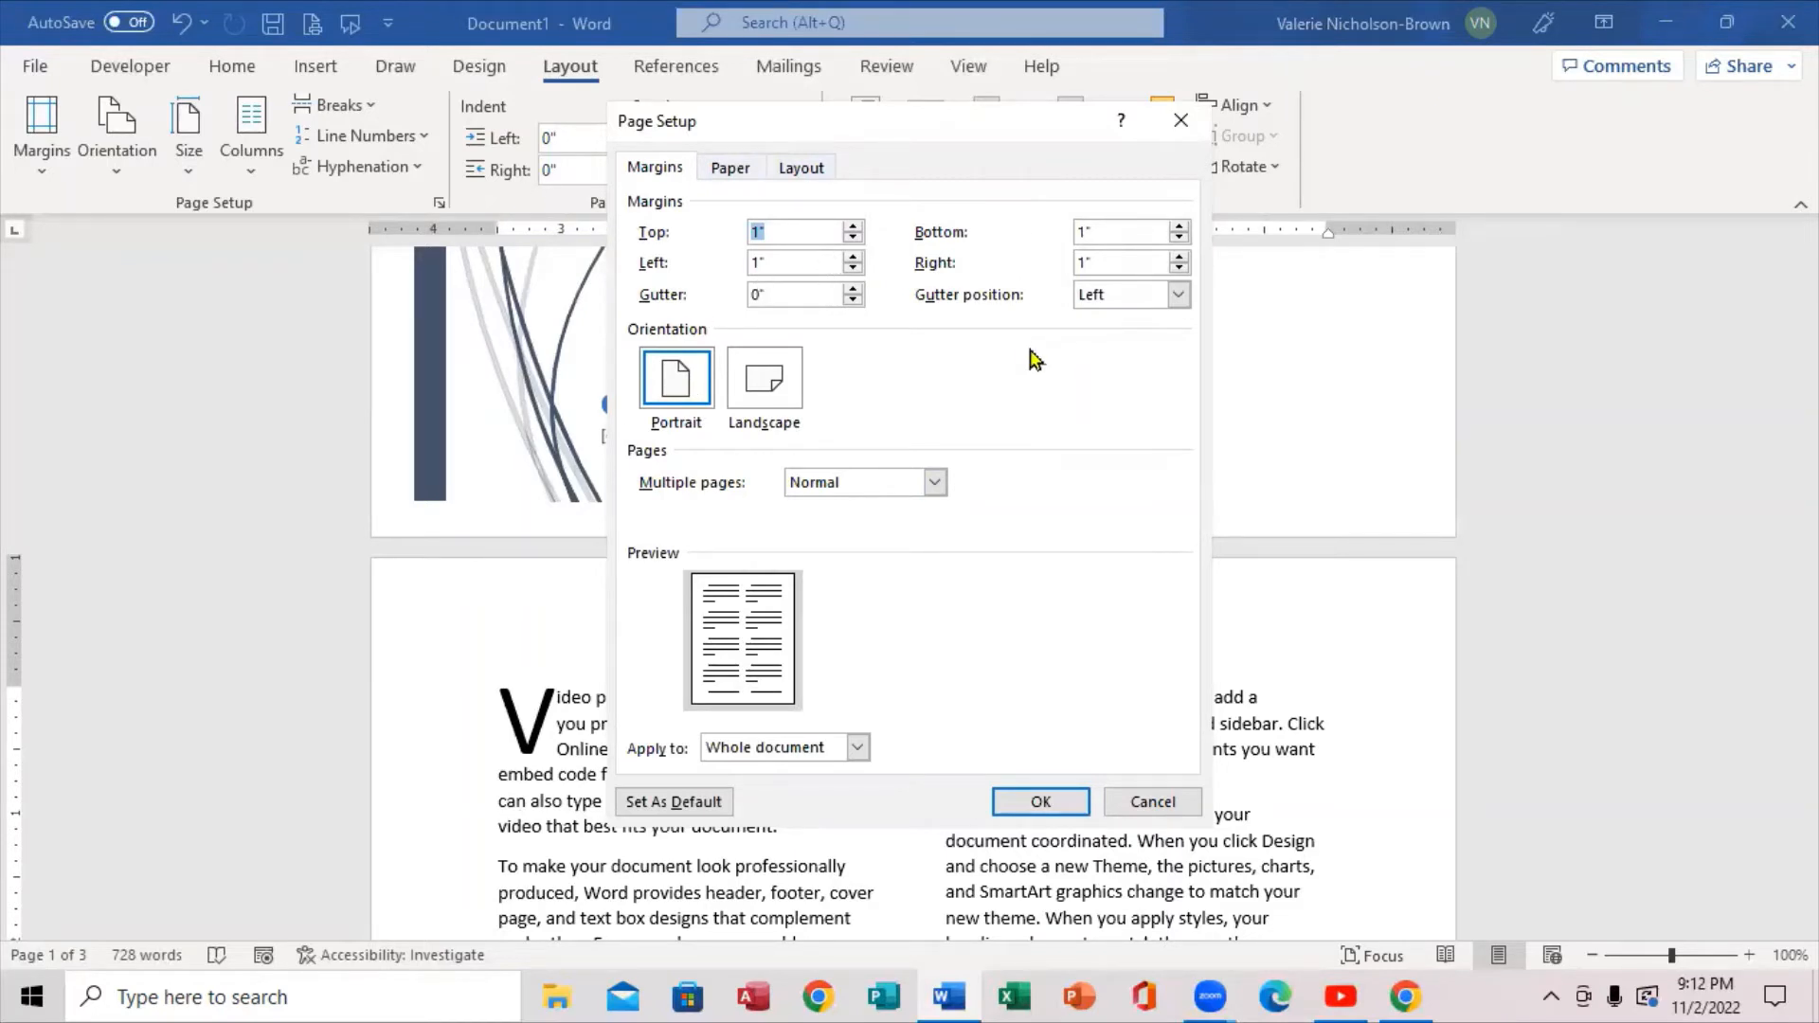
click(735, 172)
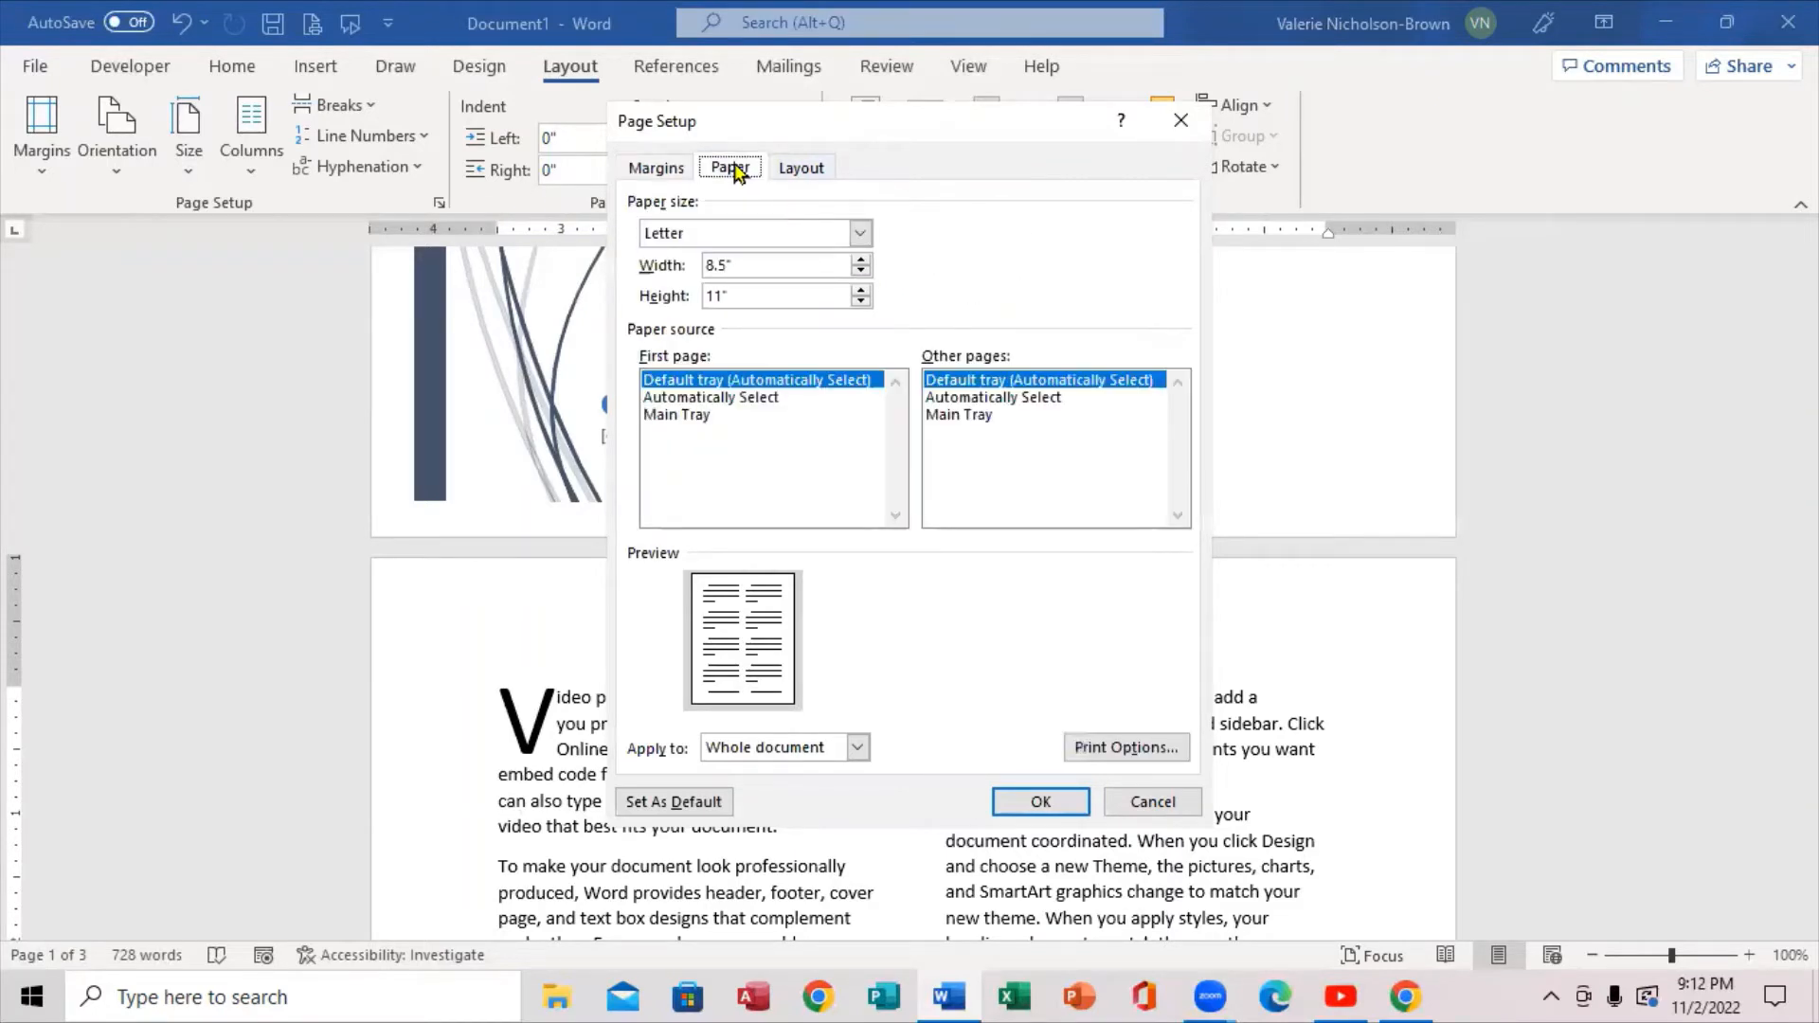
click(860, 235)
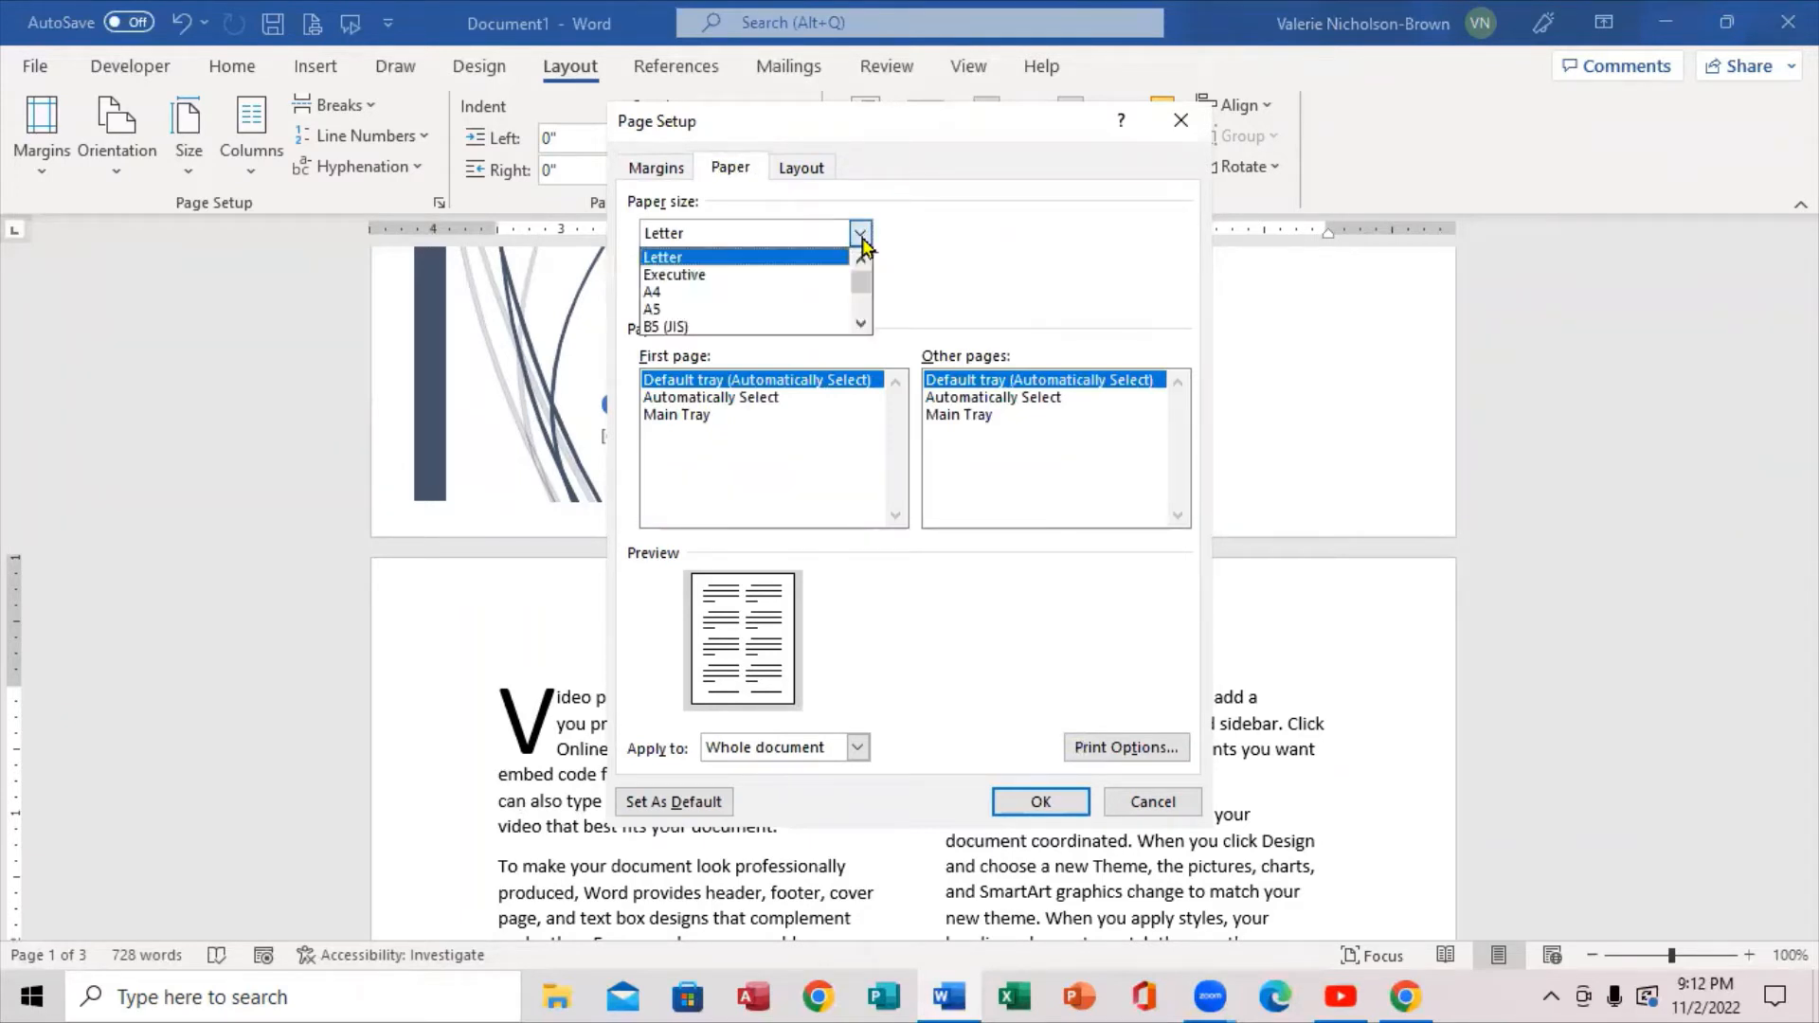
click(694, 292)
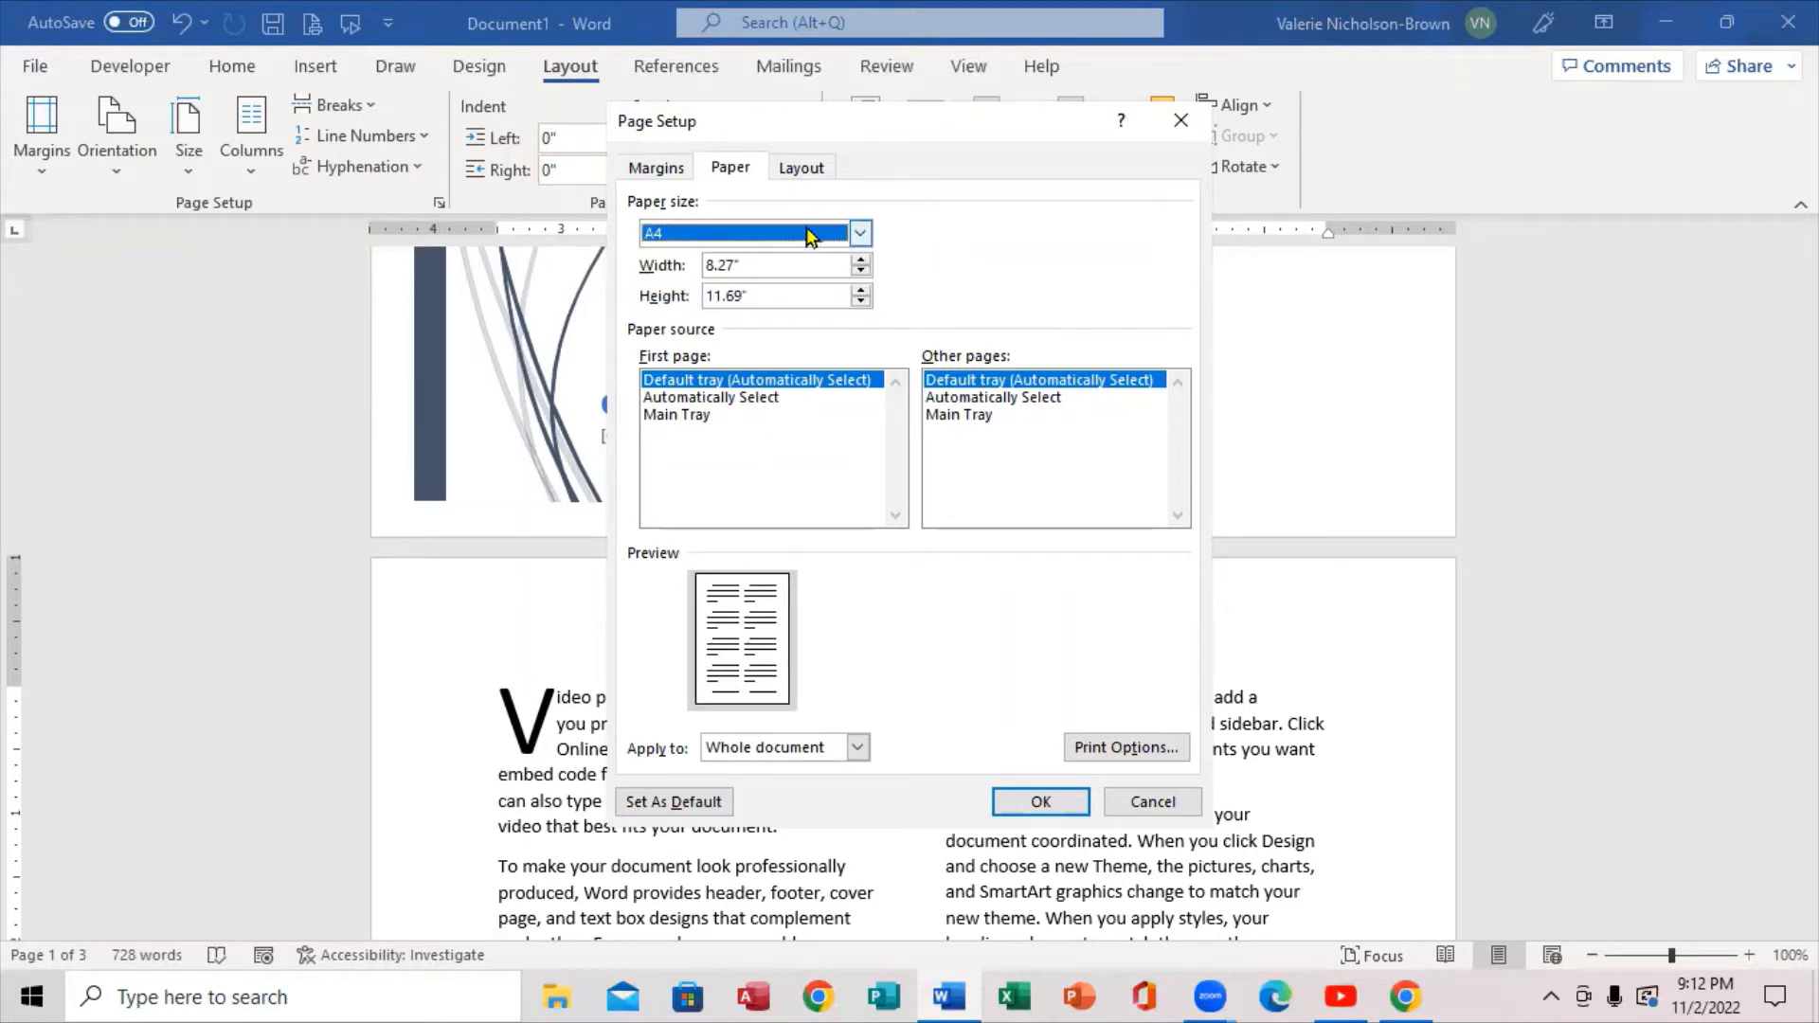
Set multiple pages to Book fold and the gutter to 0.3" in the page setup.
click(654, 168)
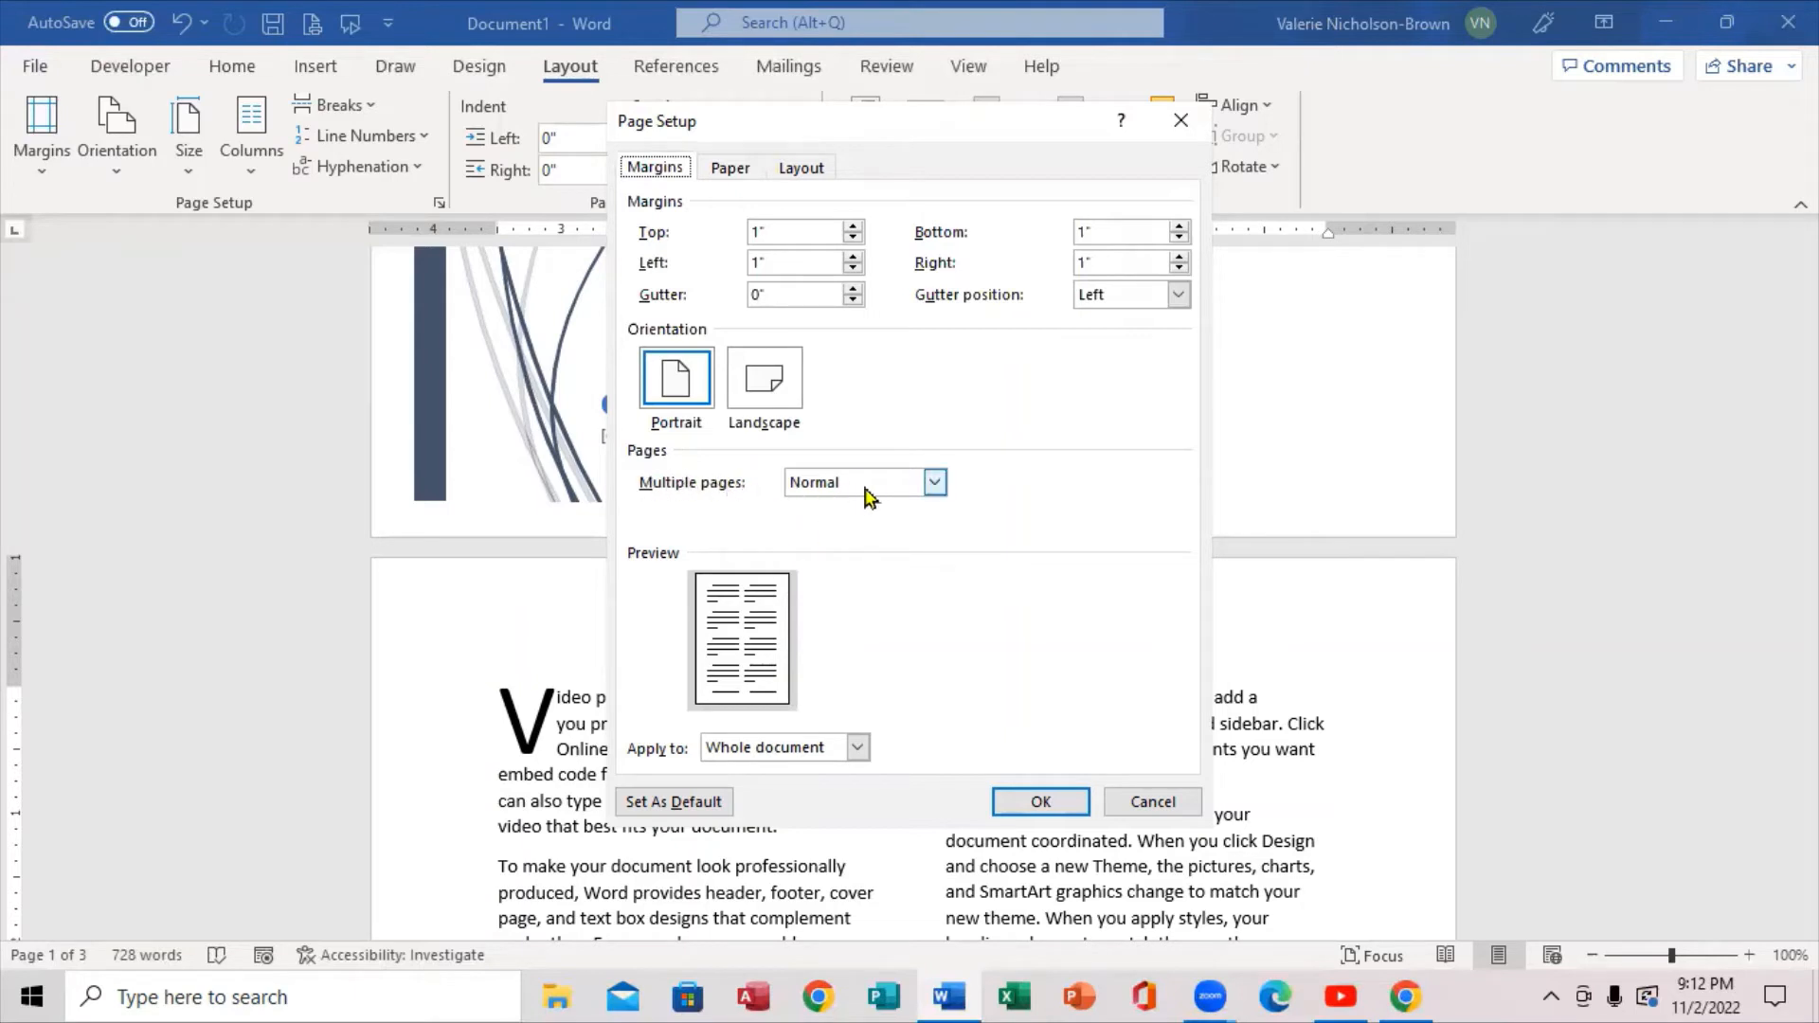
click(935, 484)
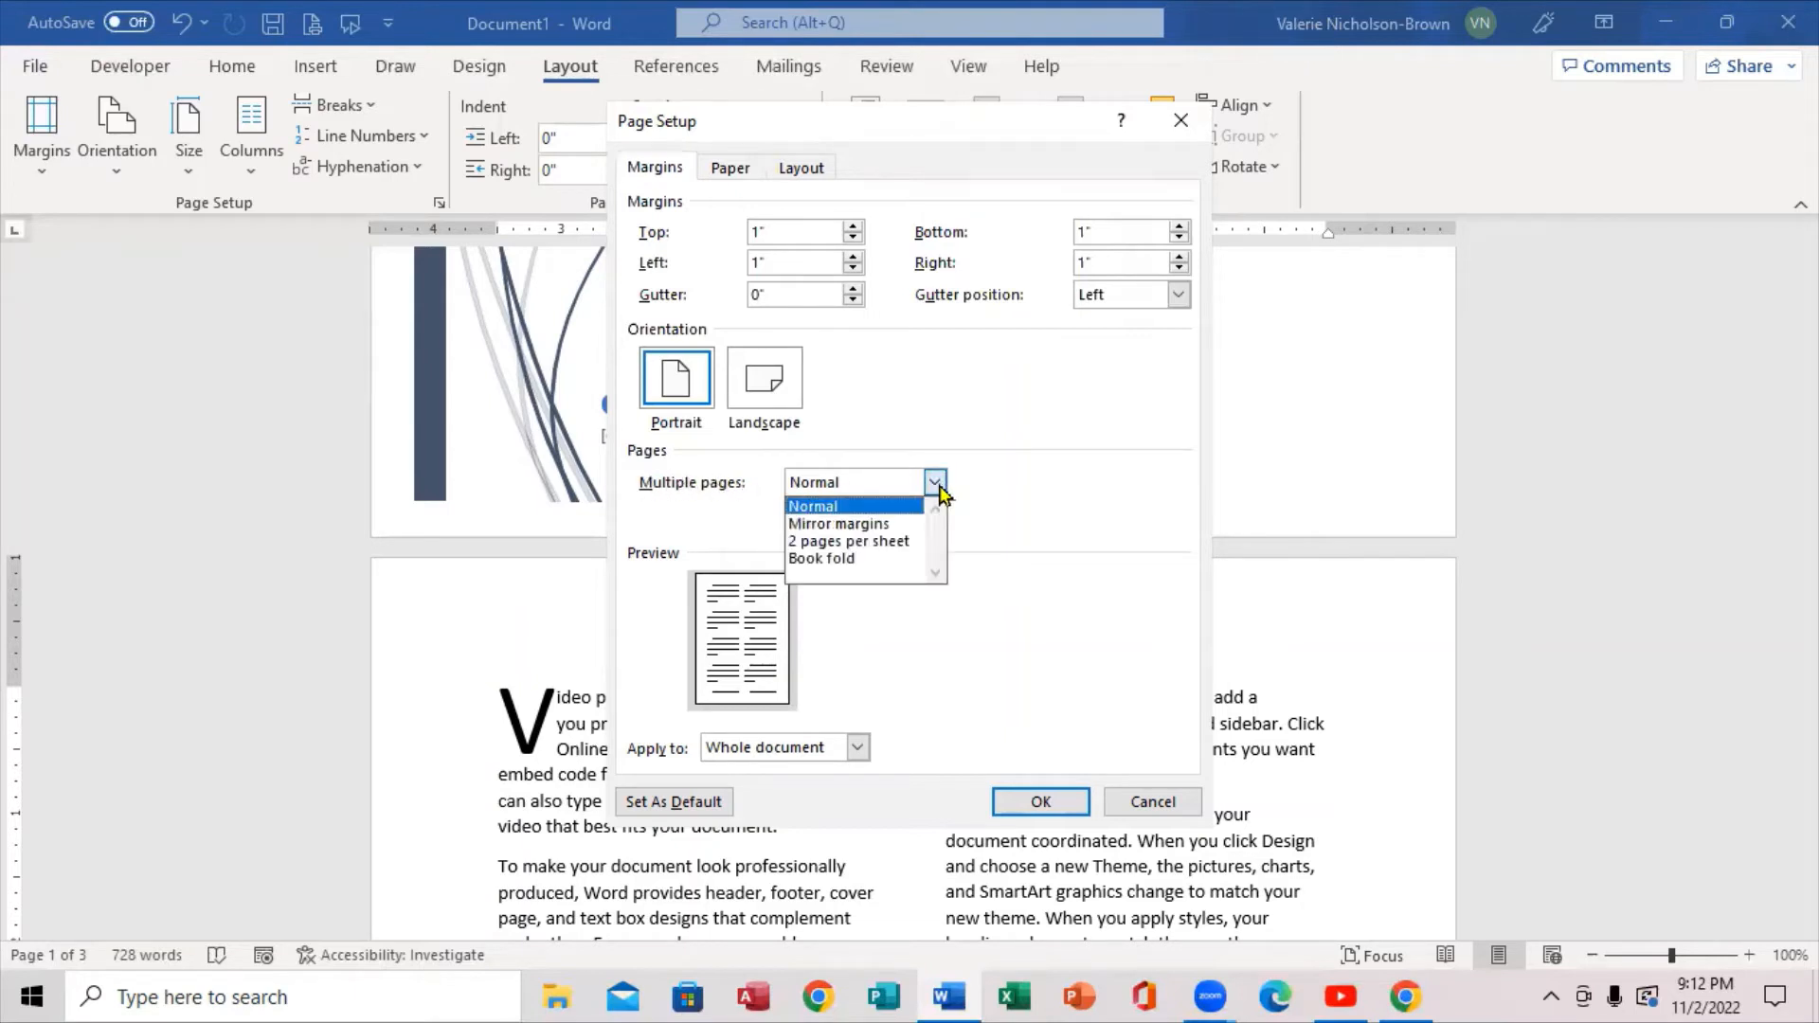
click(825, 559)
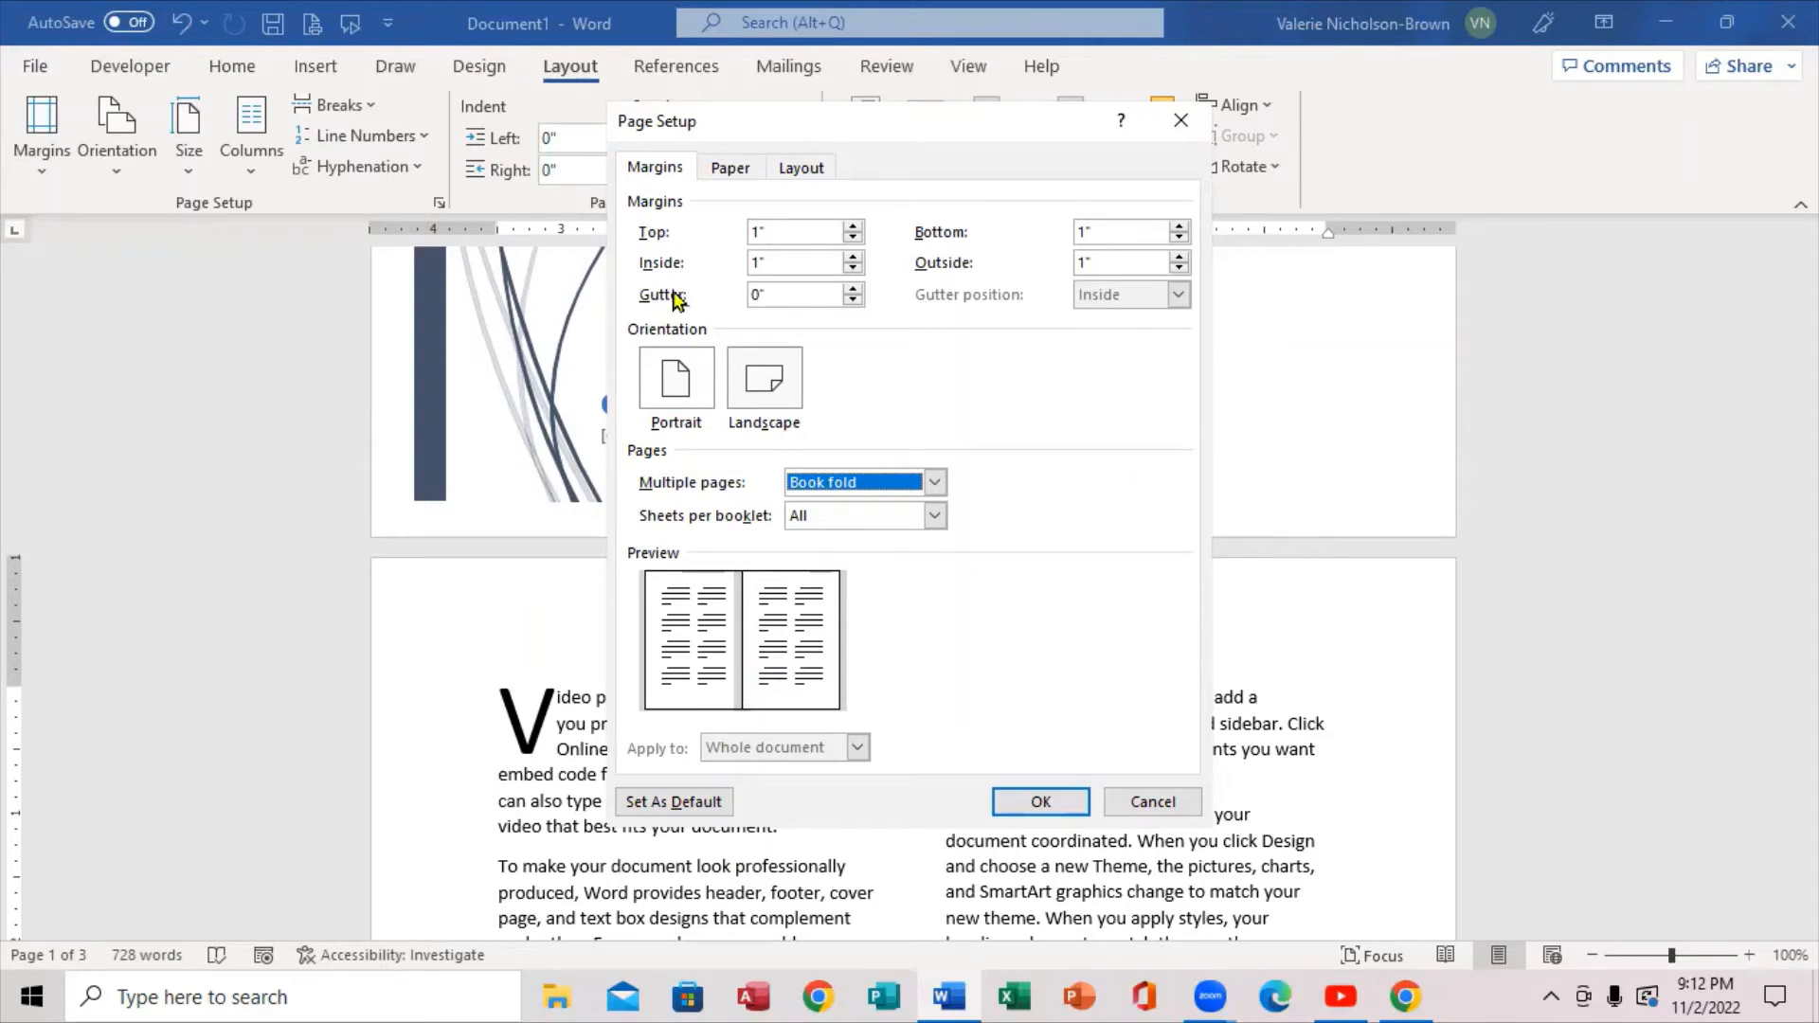
click(852, 289)
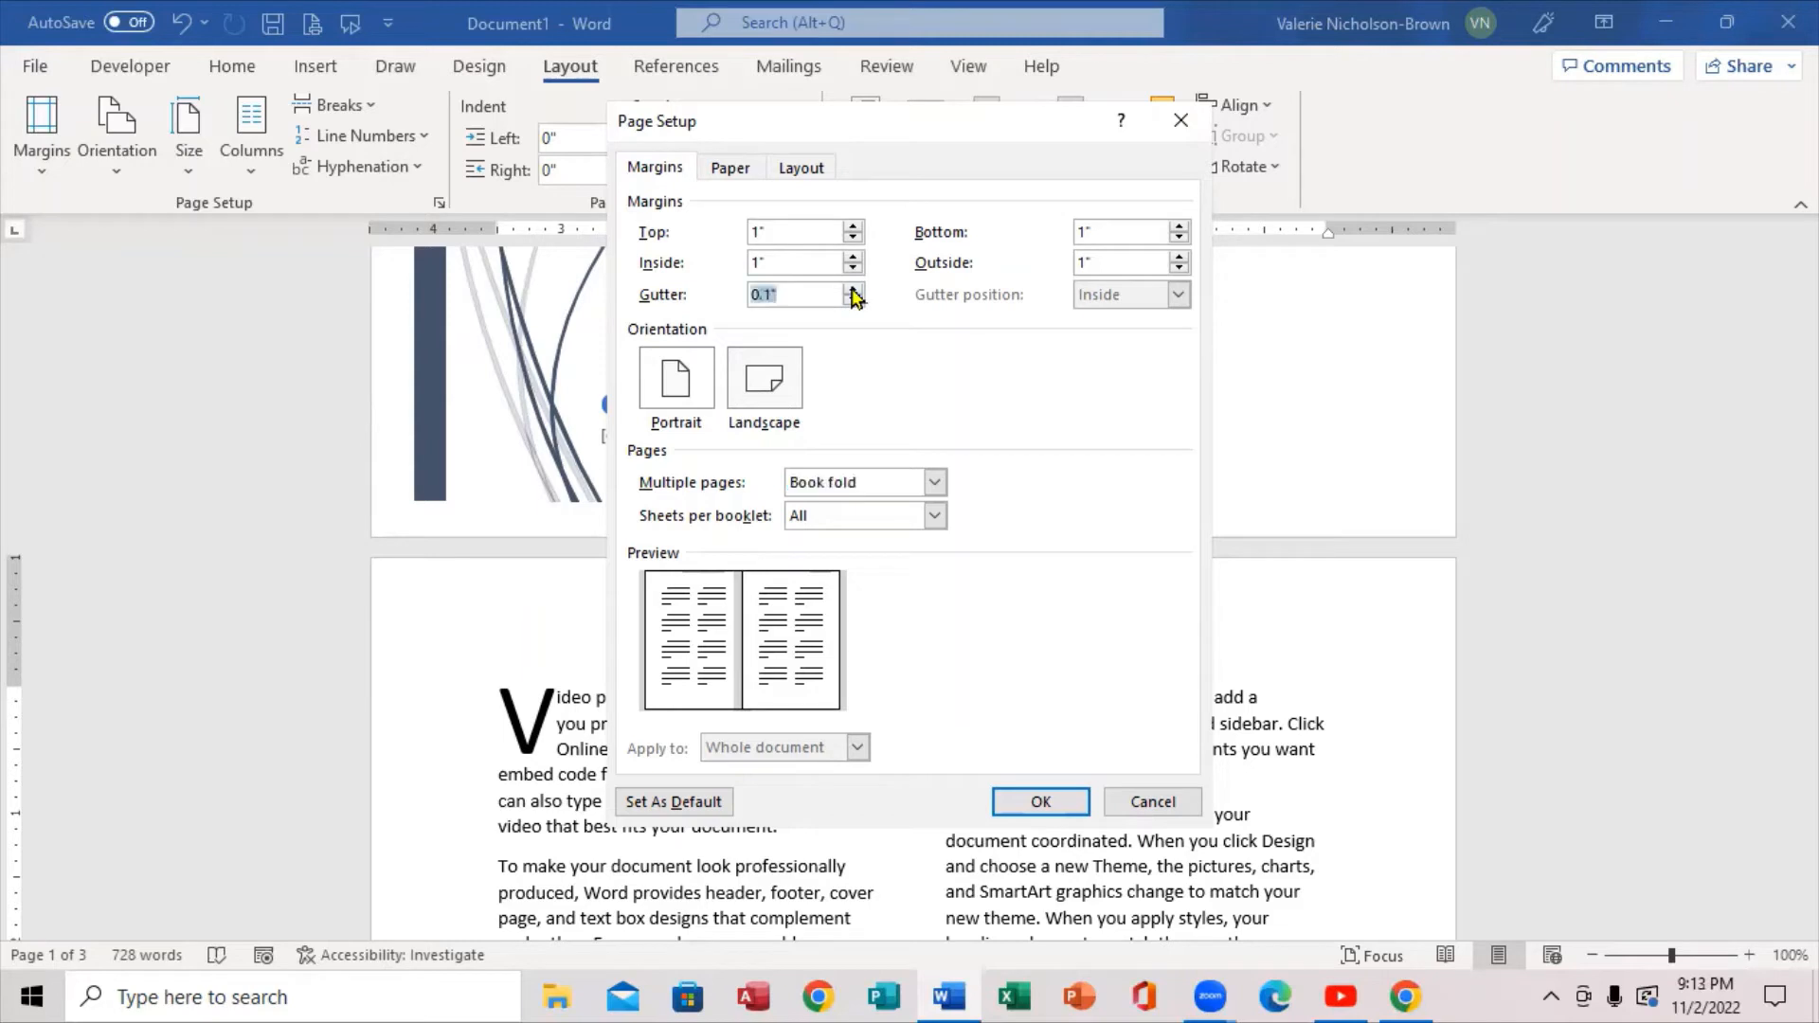
click(853, 289)
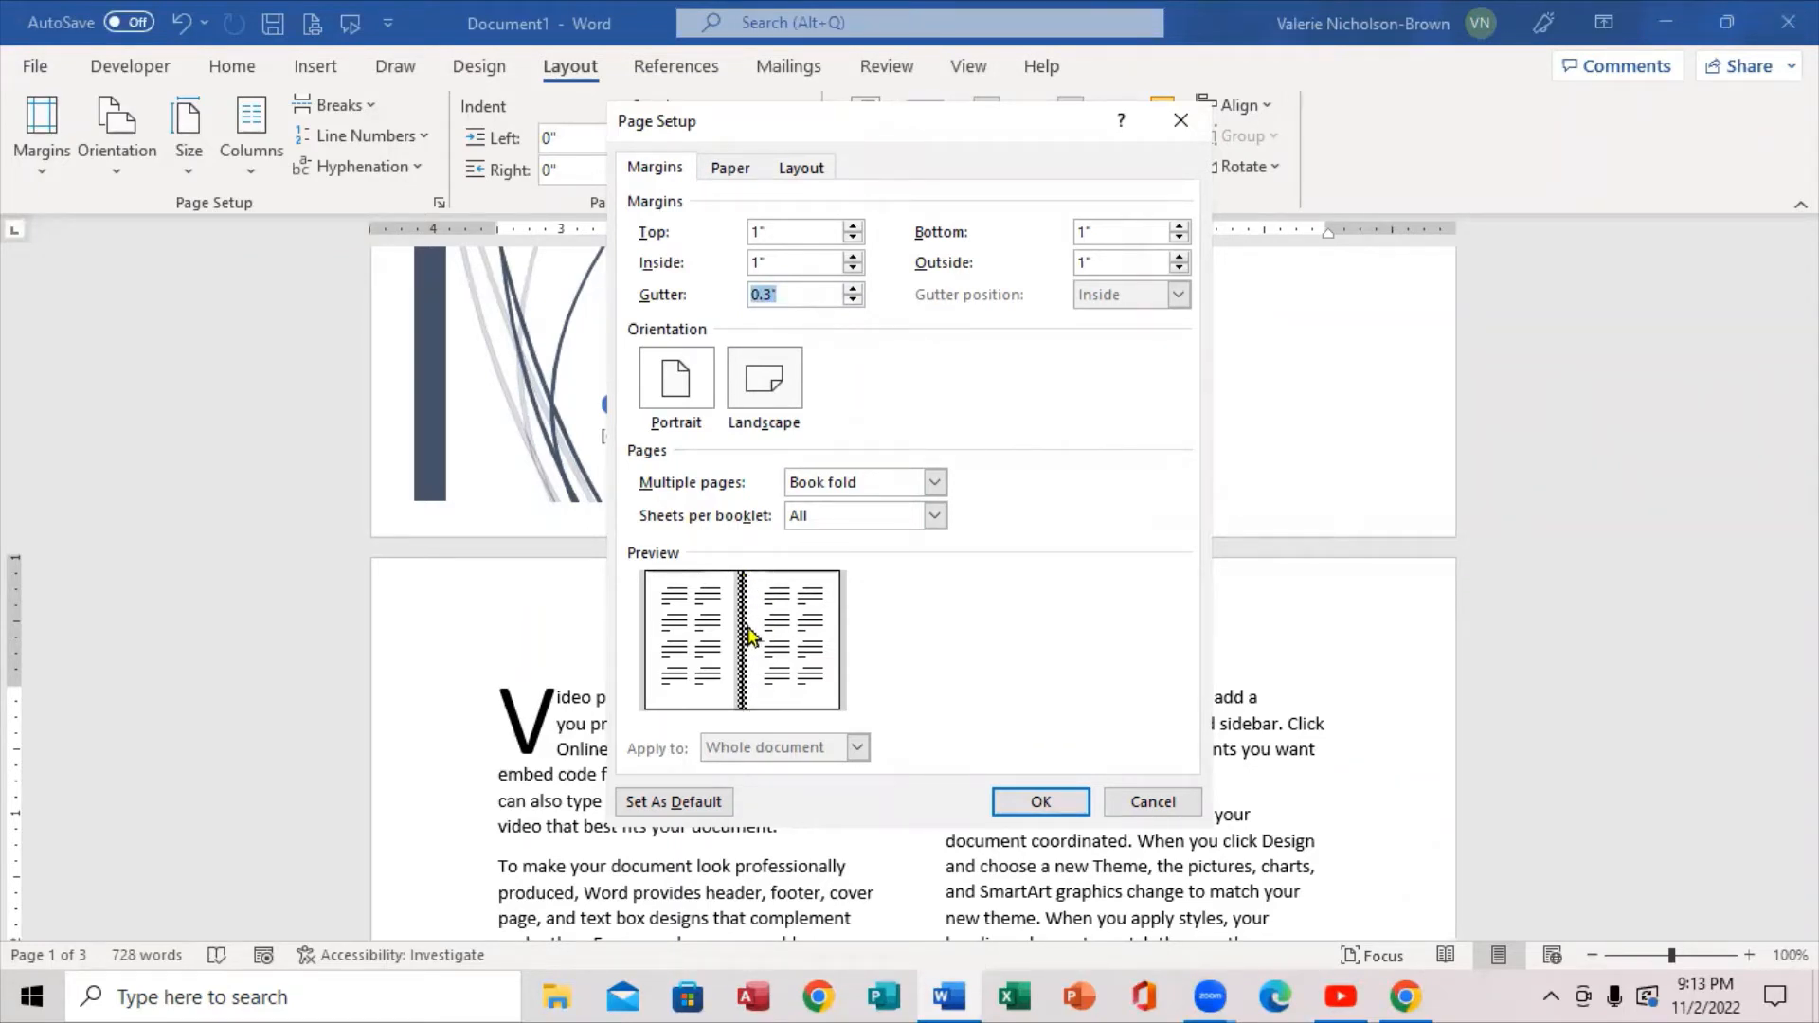
Set the top, inside and bottom margins to 1.1" and apply the page setup.
click(856, 228)
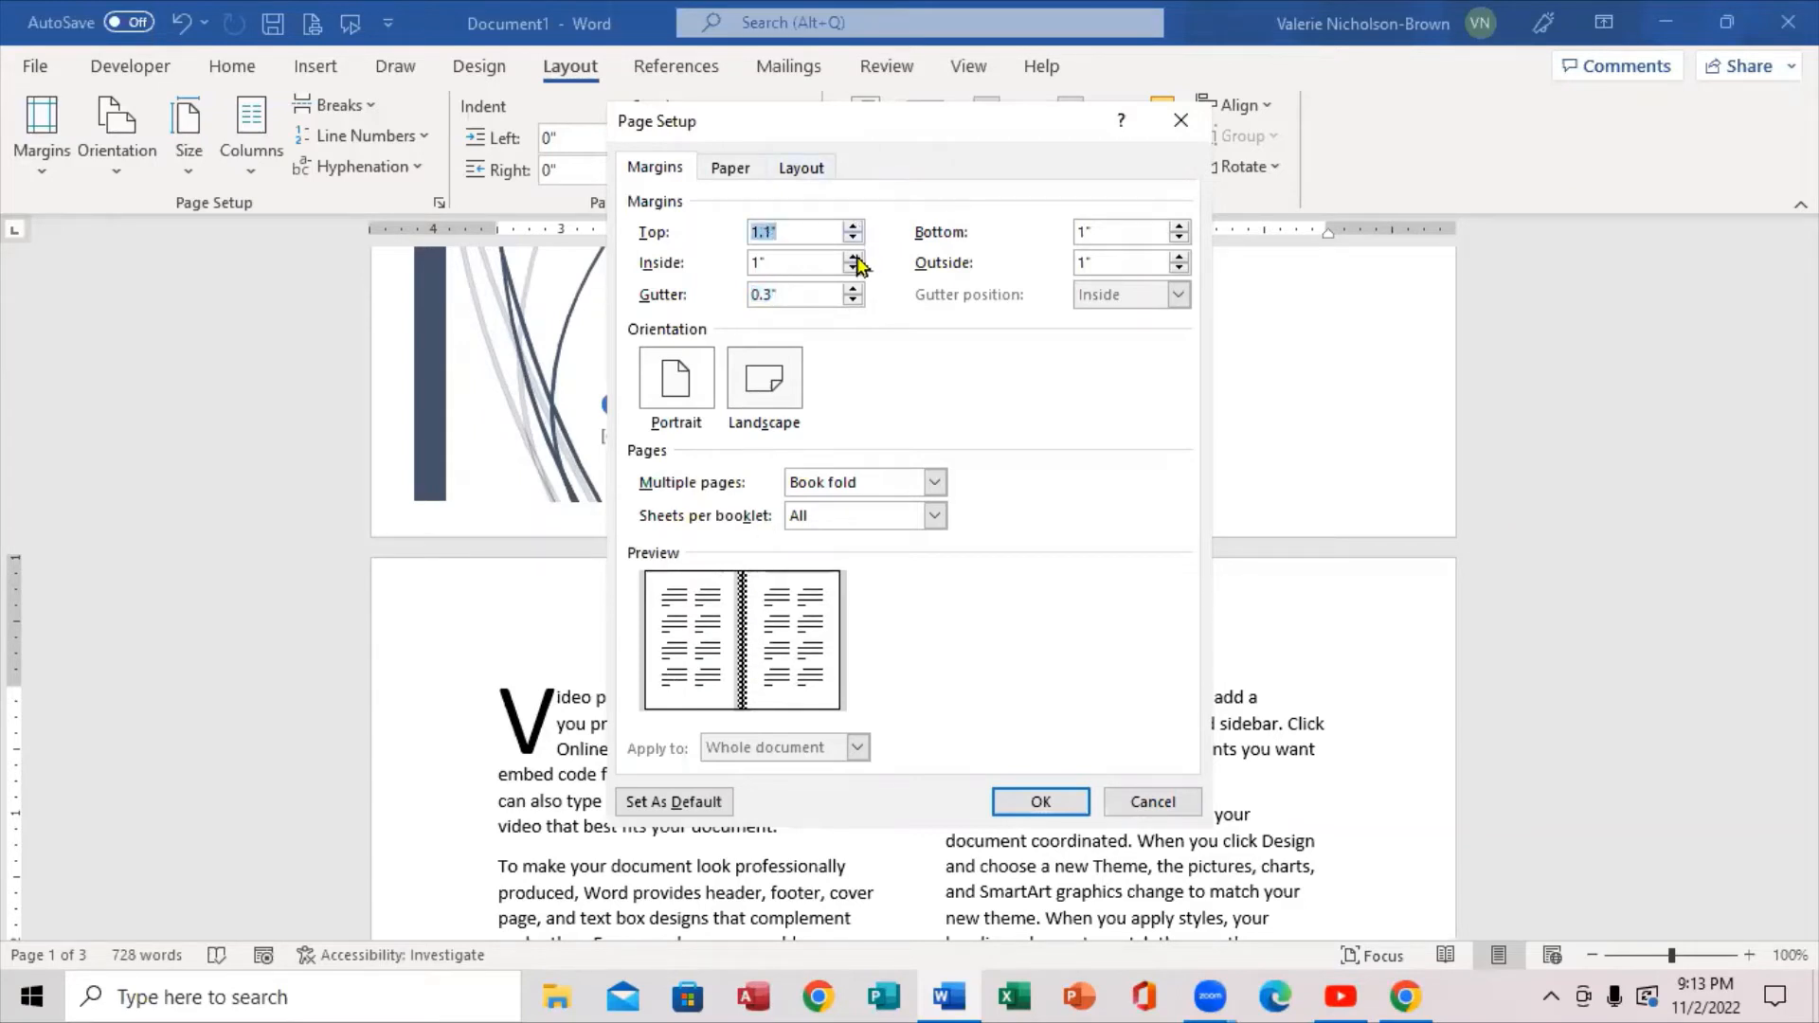
click(856, 256)
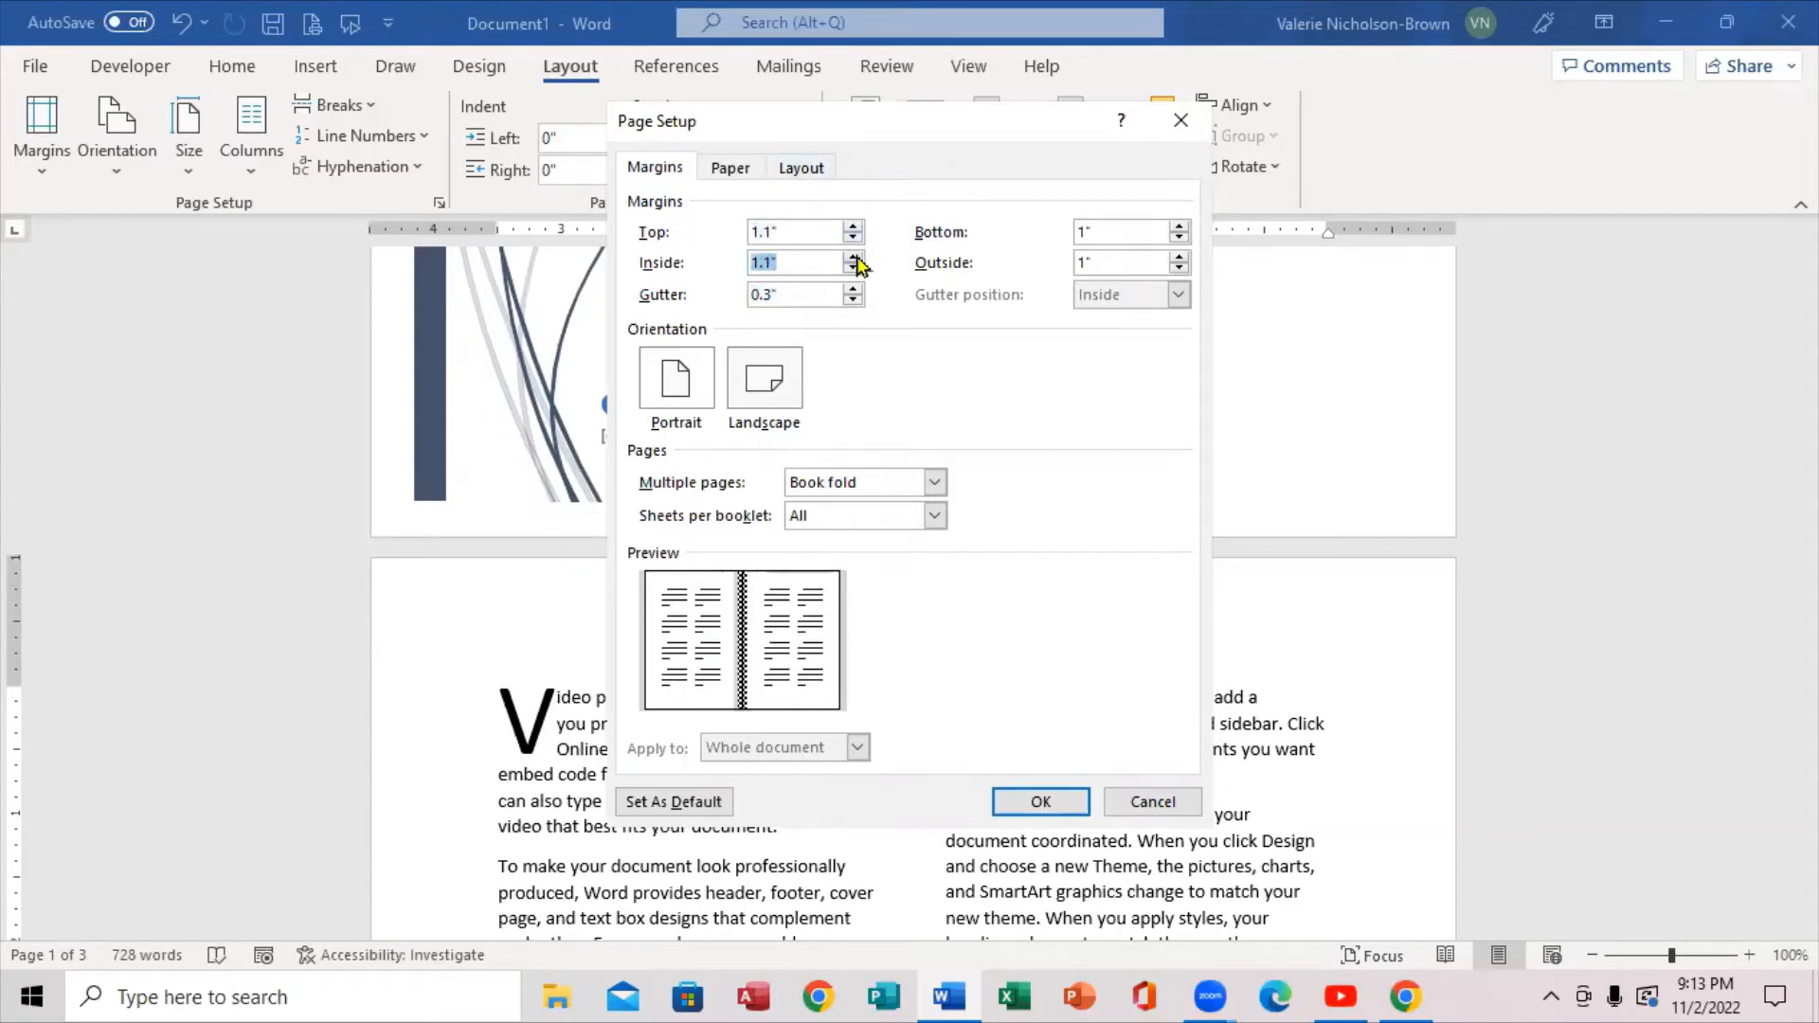
click(1179, 228)
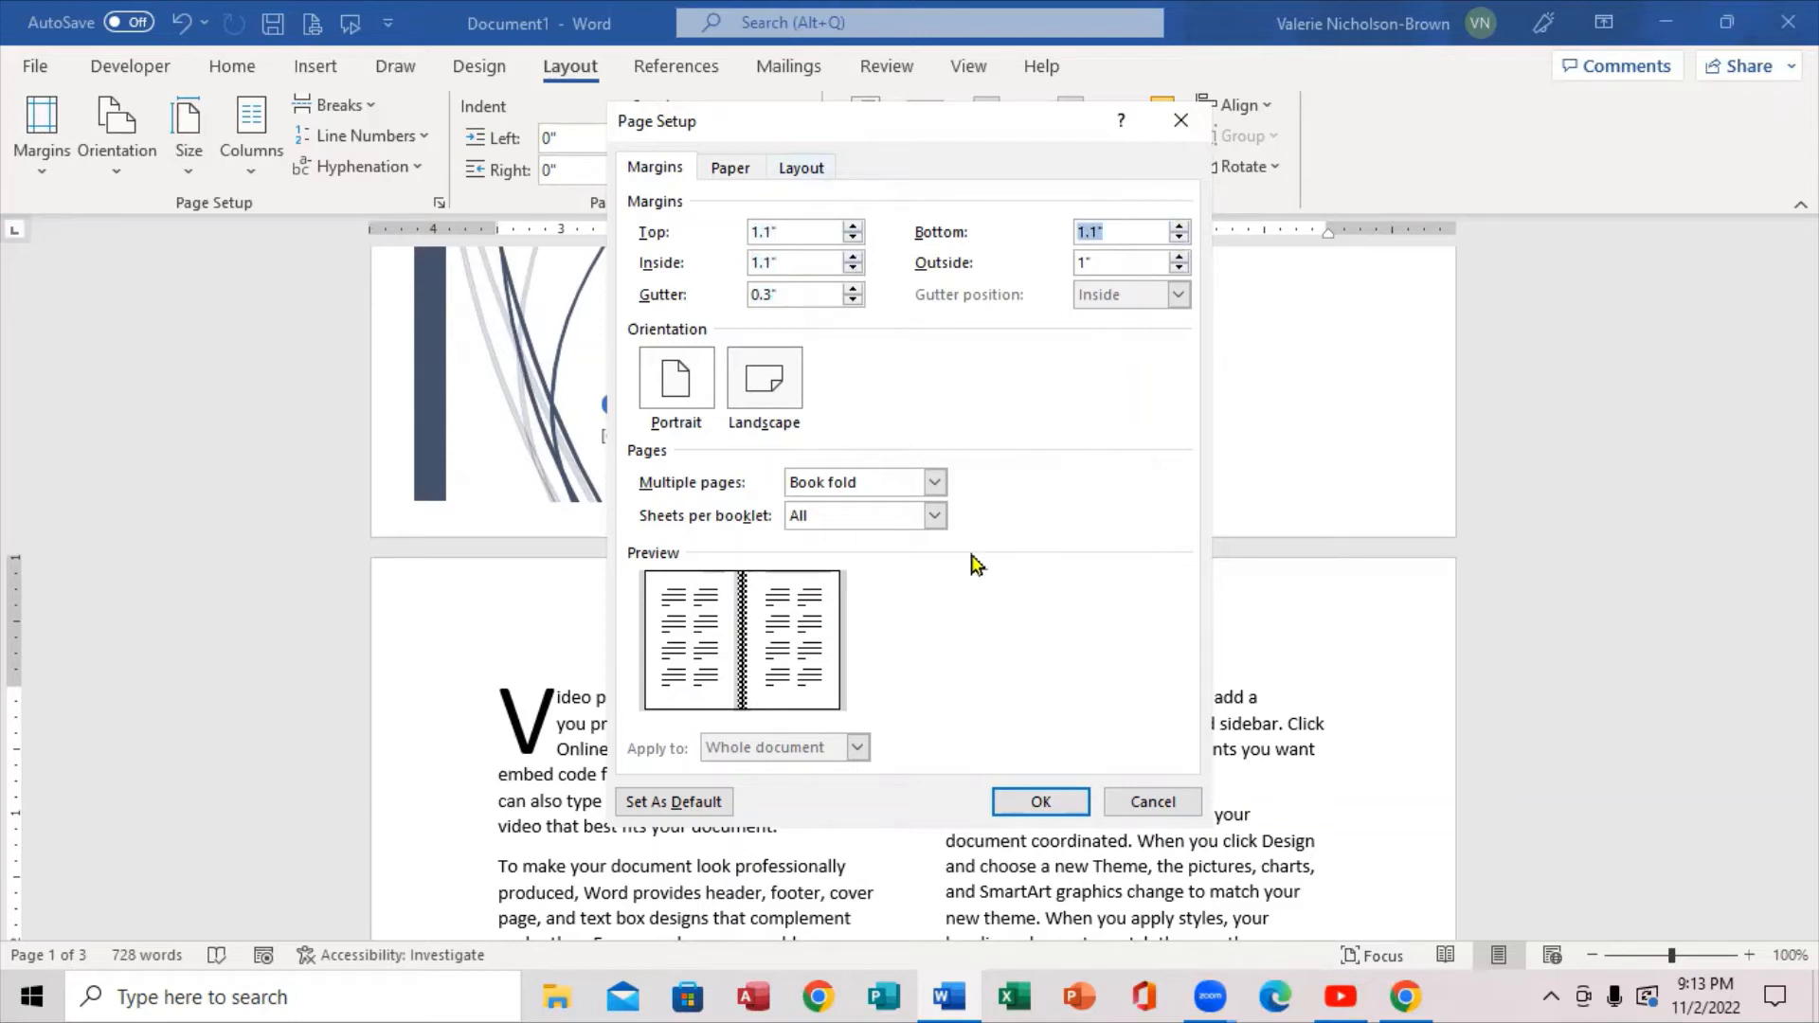
click(1049, 803)
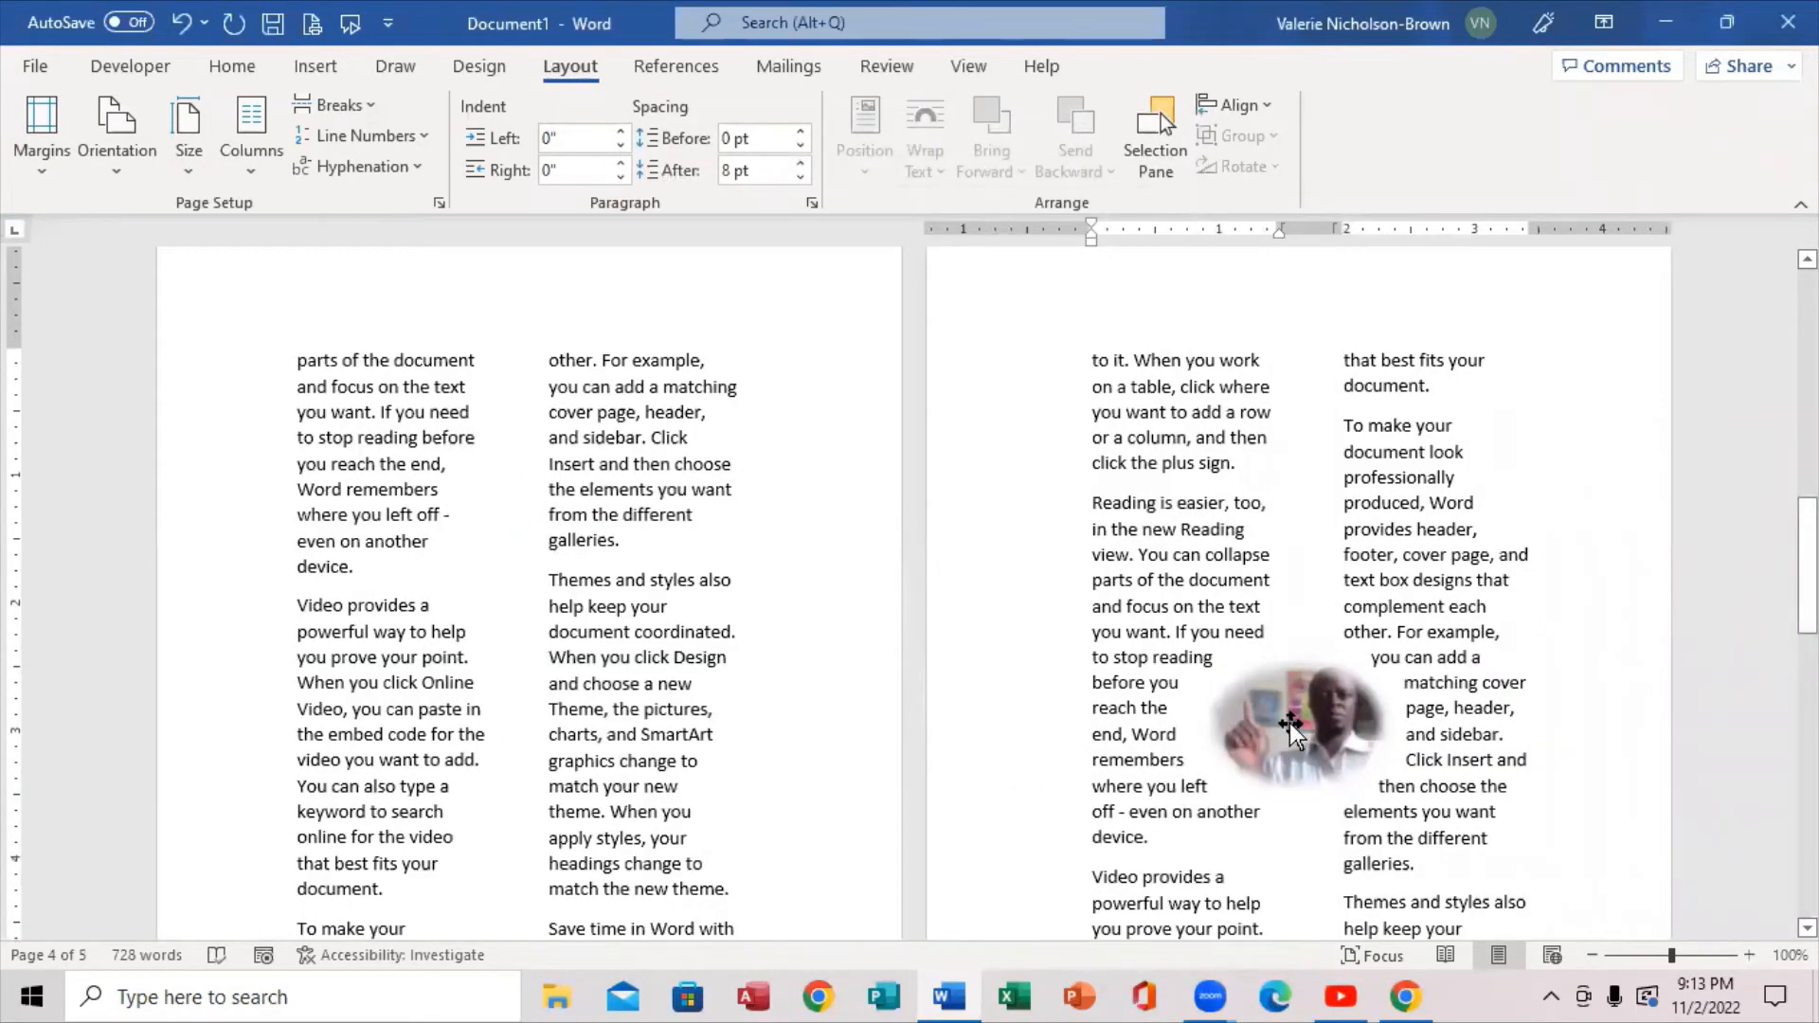
Move the picture on page 4 into that page's second column and shrink it to fit within the column width.
drag(1301, 724, 1429, 695)
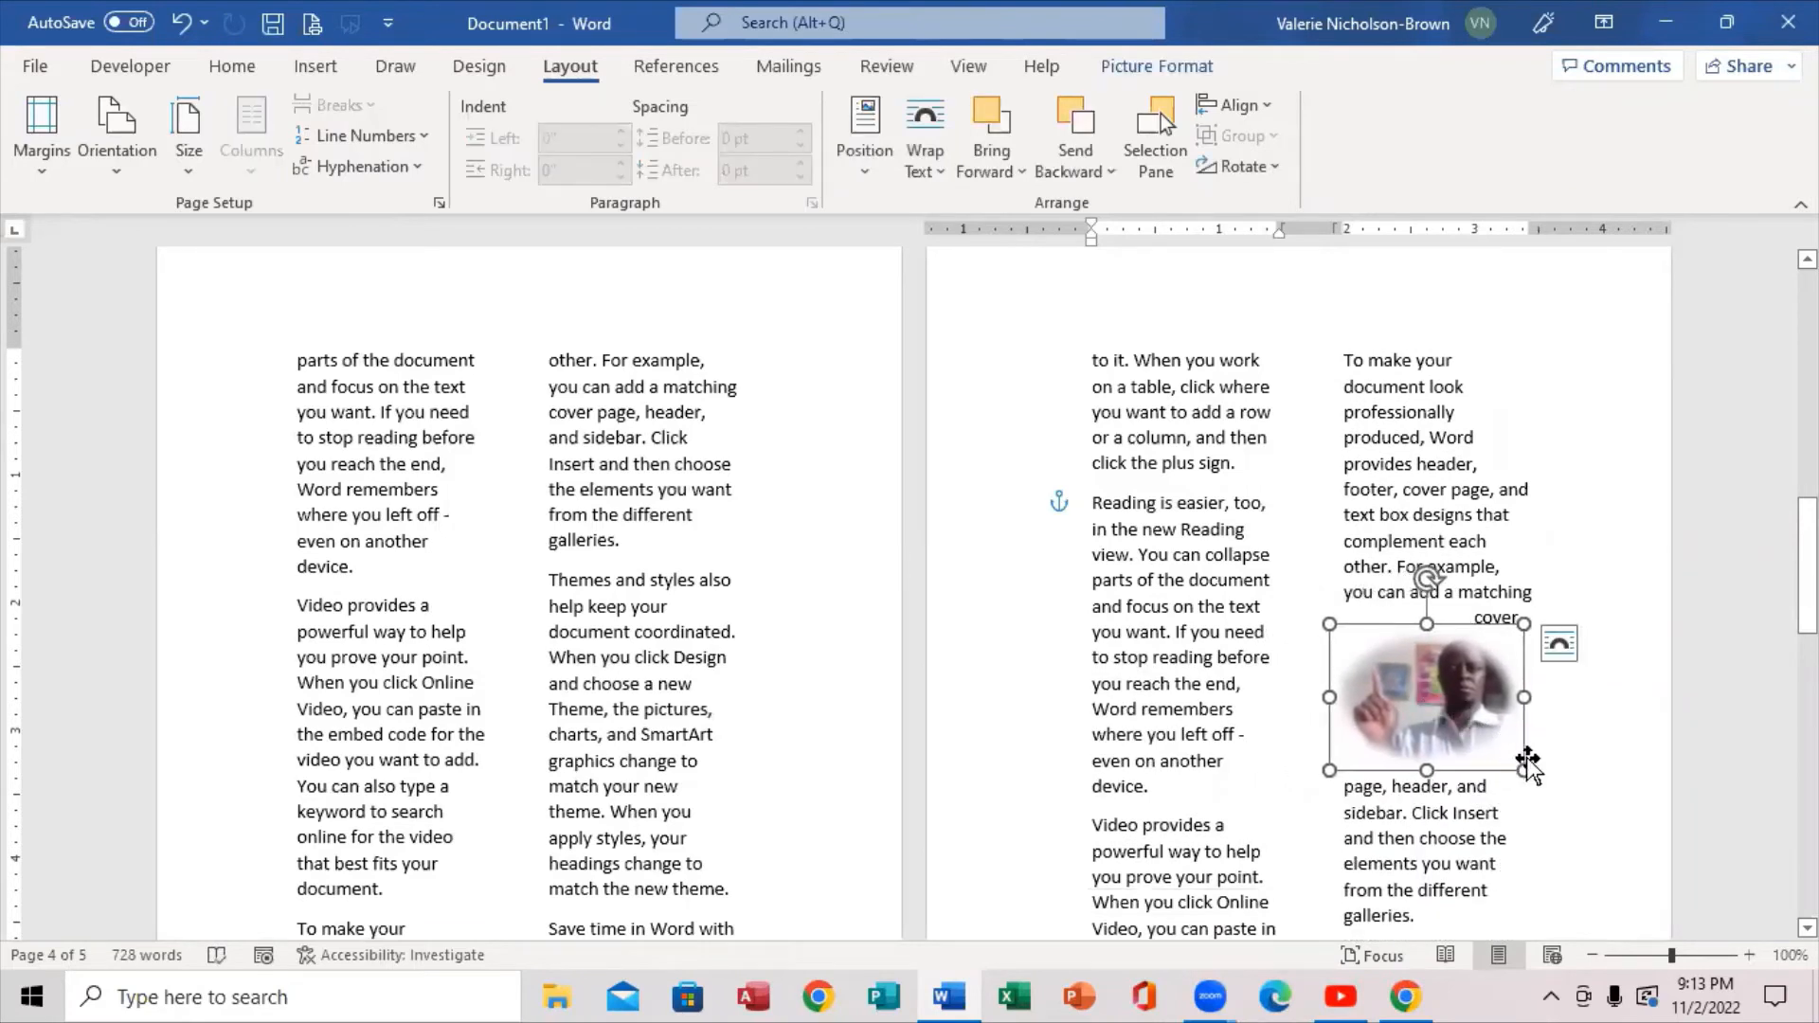
drag(1521, 764, 1487, 742)
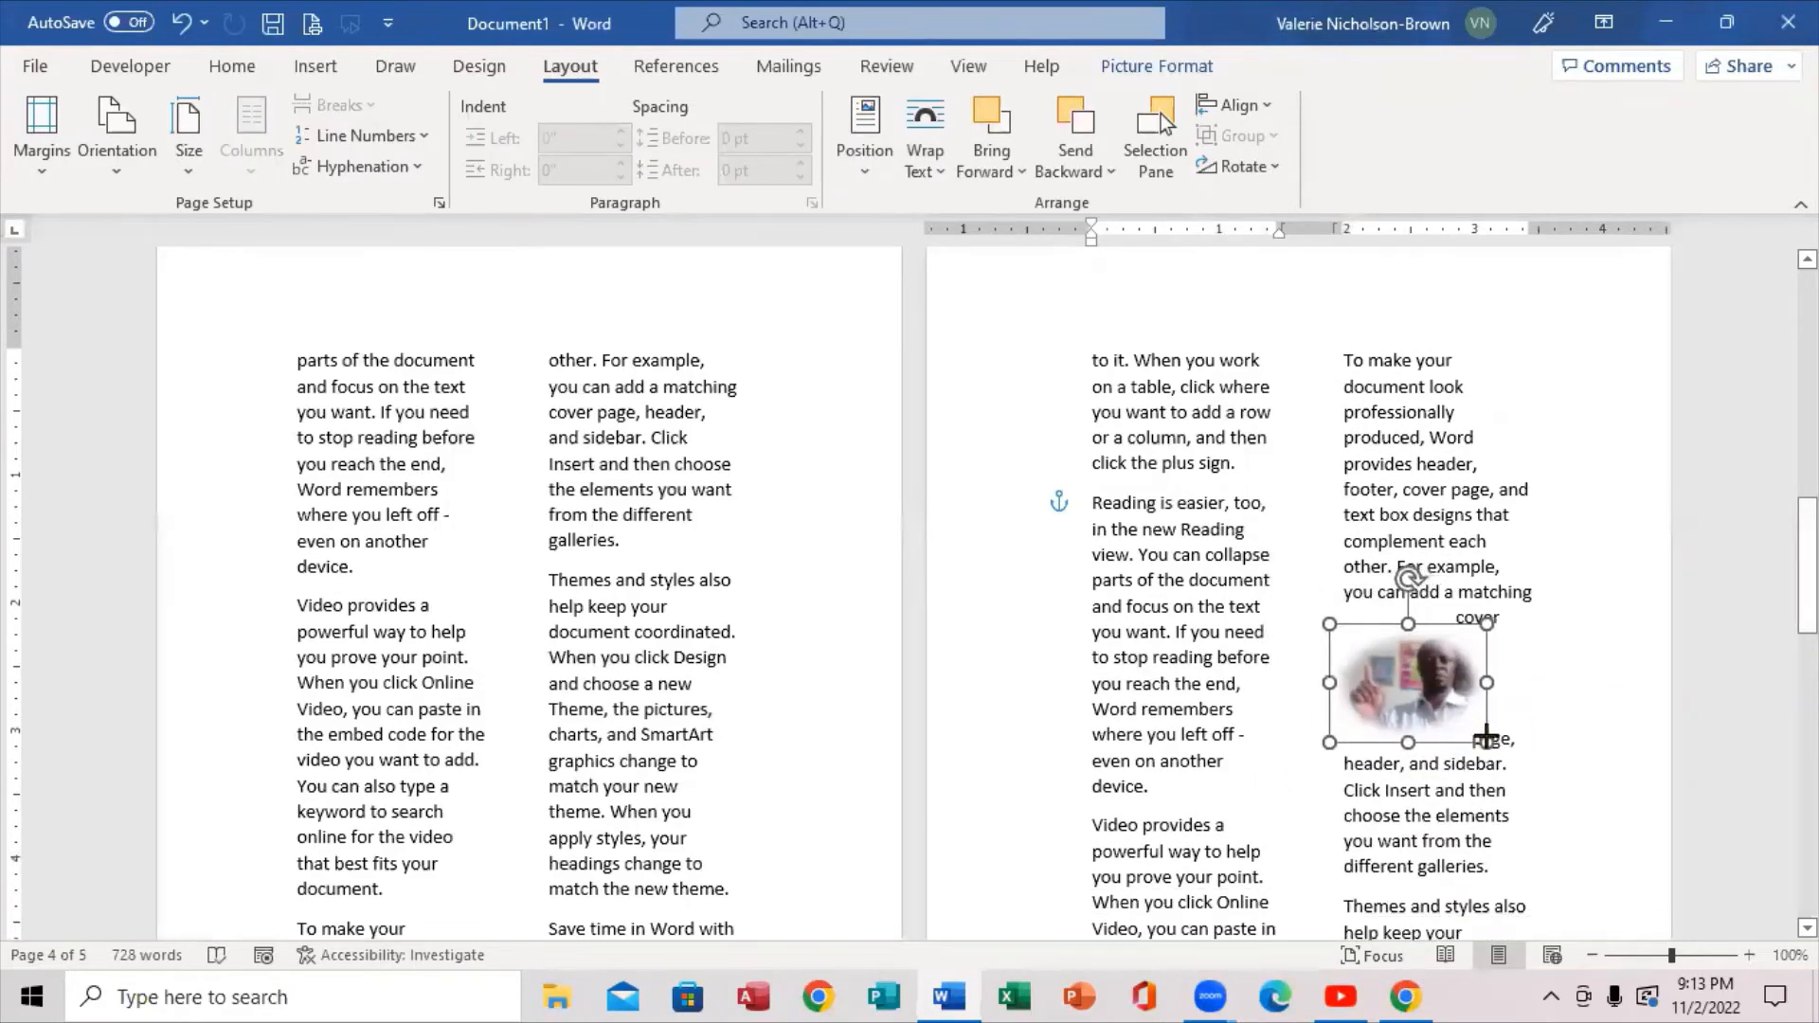
click(1560, 716)
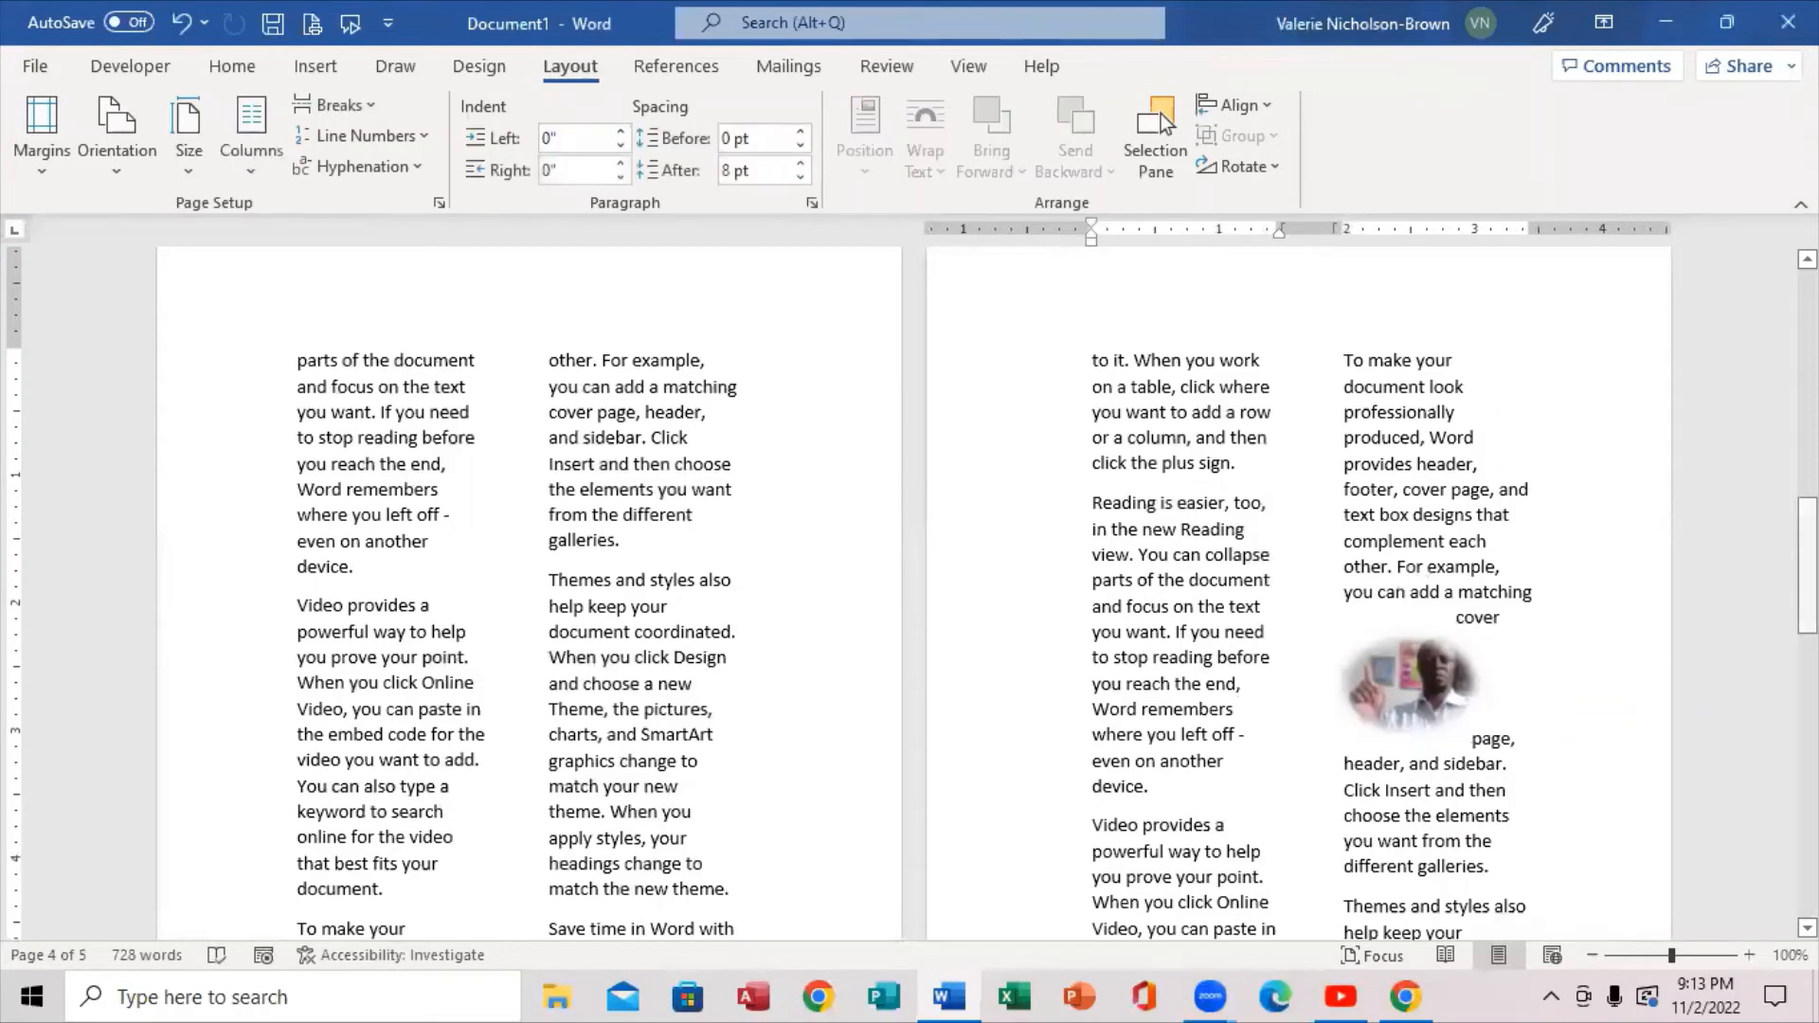
Review every booklet page in the print preview from cover to last page, and return to the document to look over its pages.
drag(1807, 598, 1756, 286)
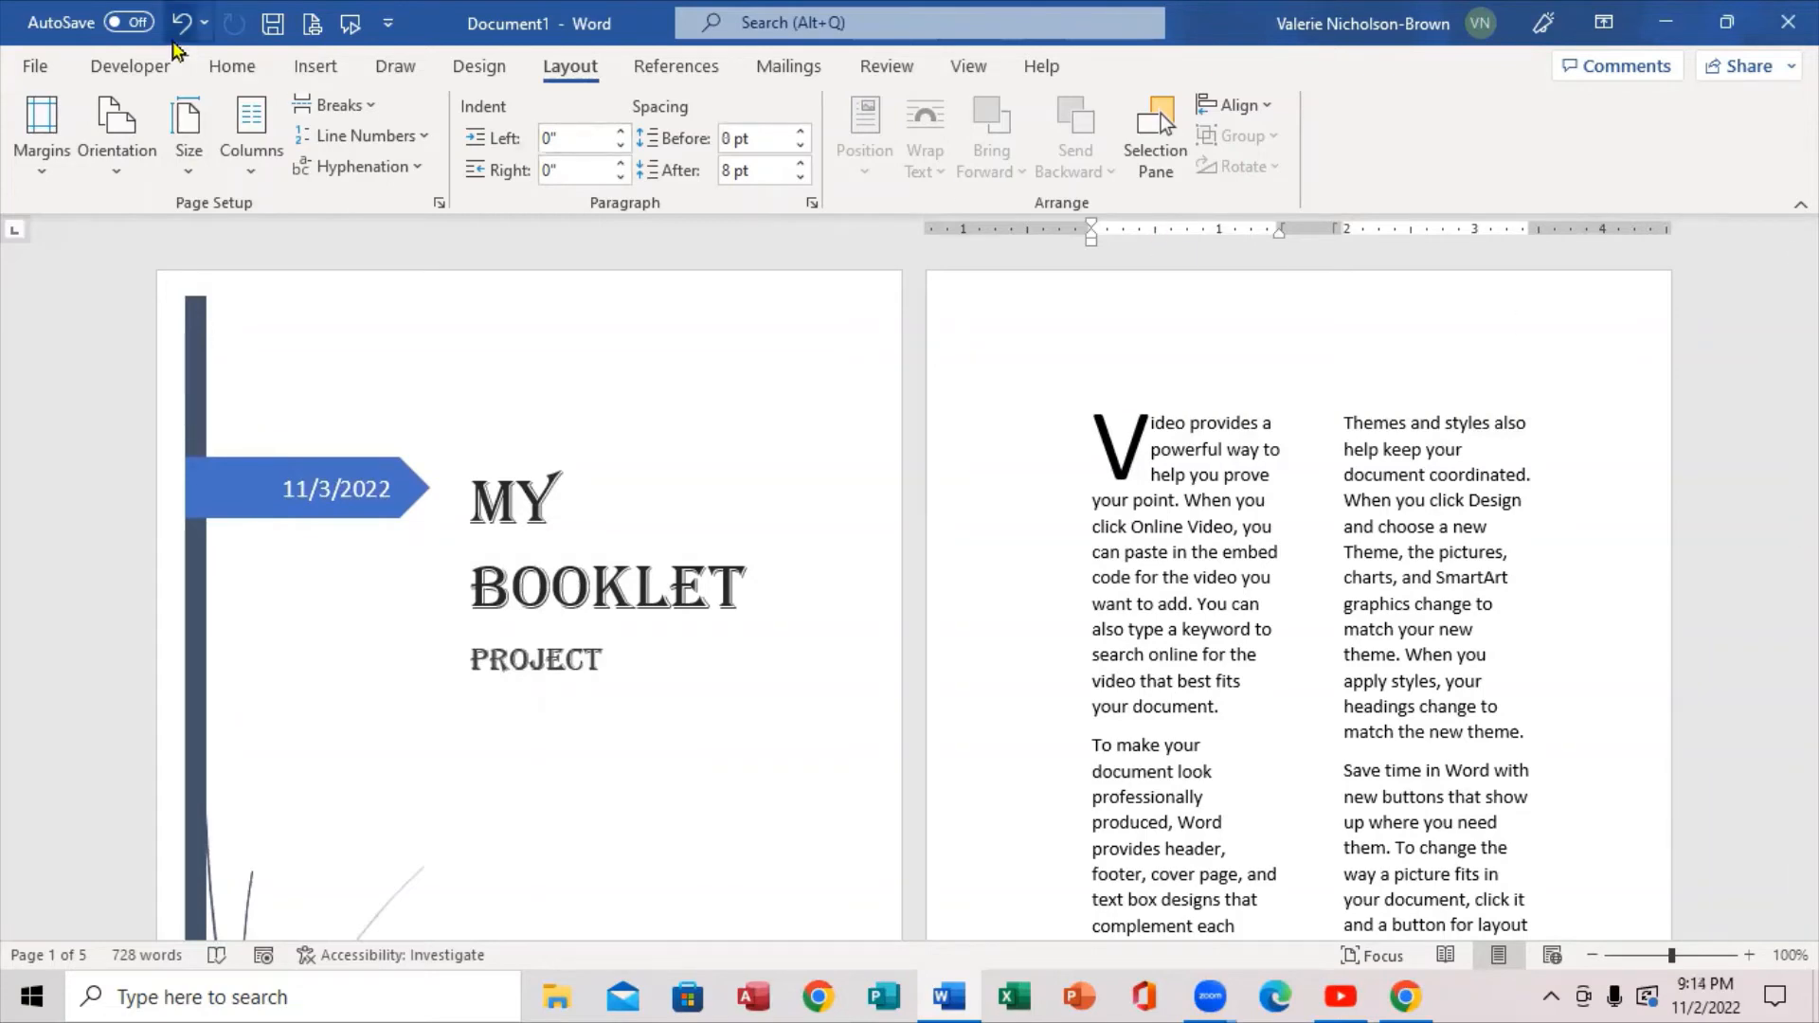
click(35, 66)
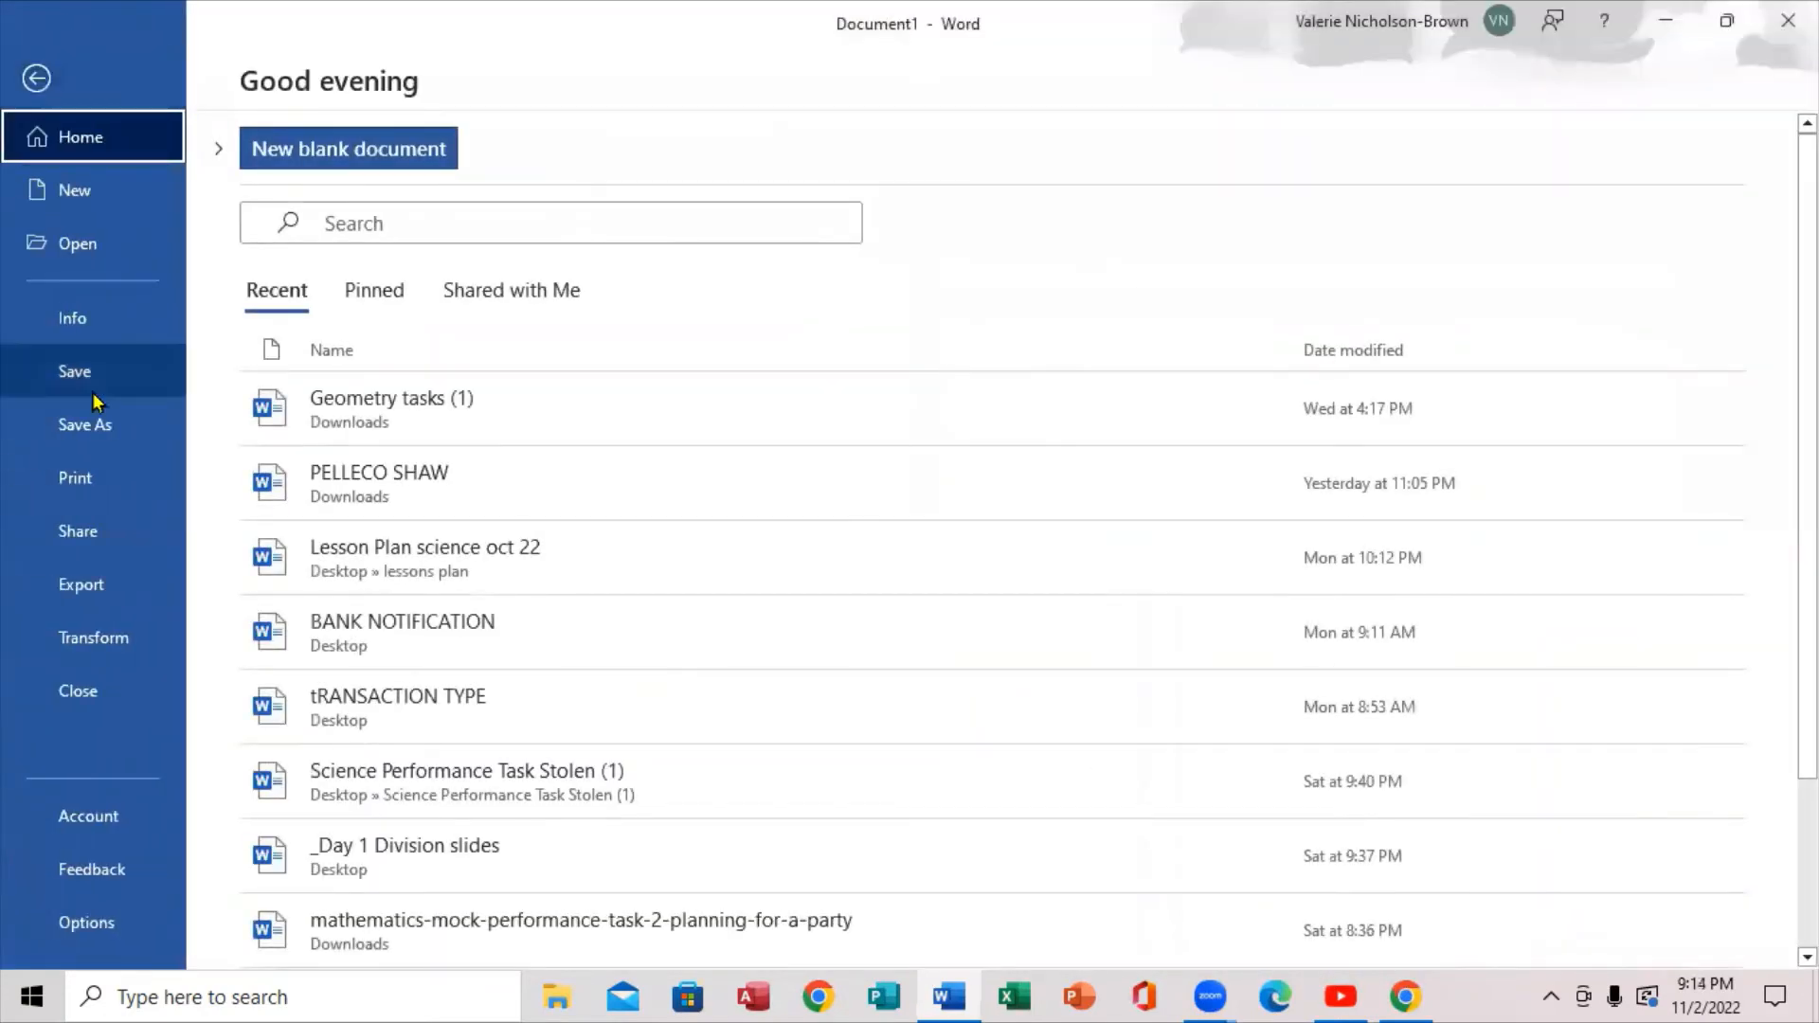
click(92, 482)
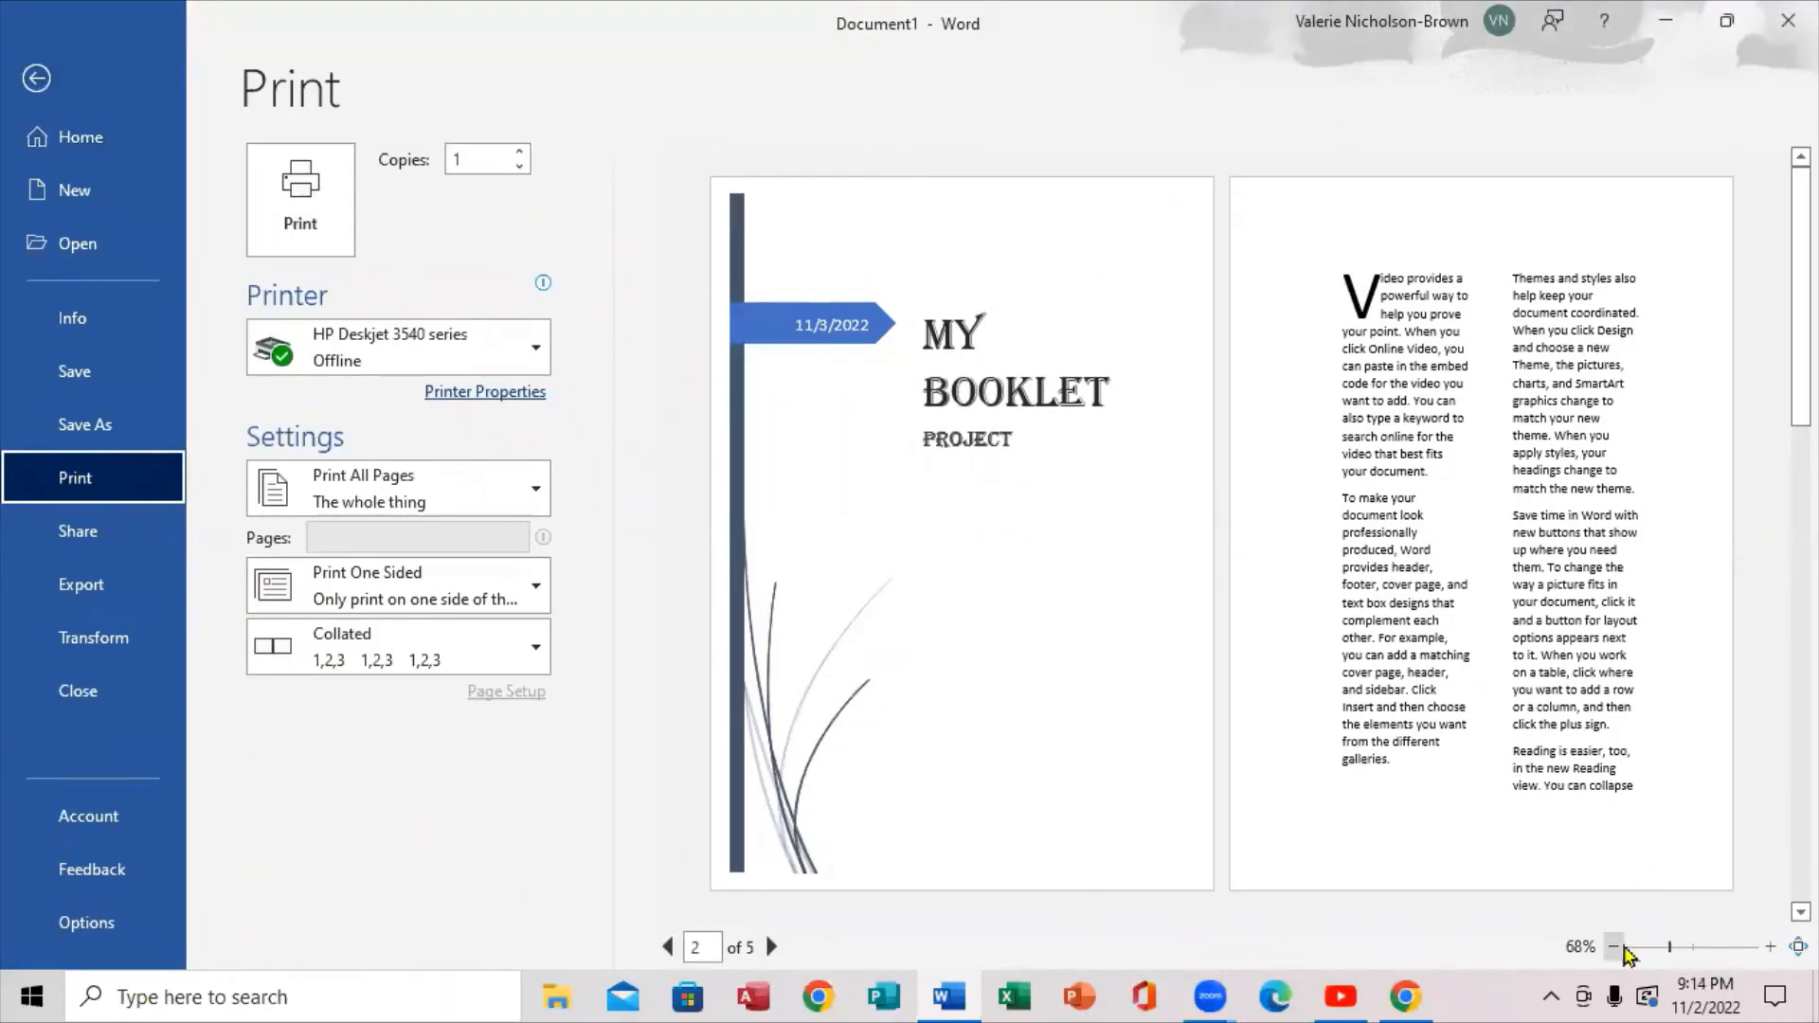
scroll(1222, 531, down, 1)
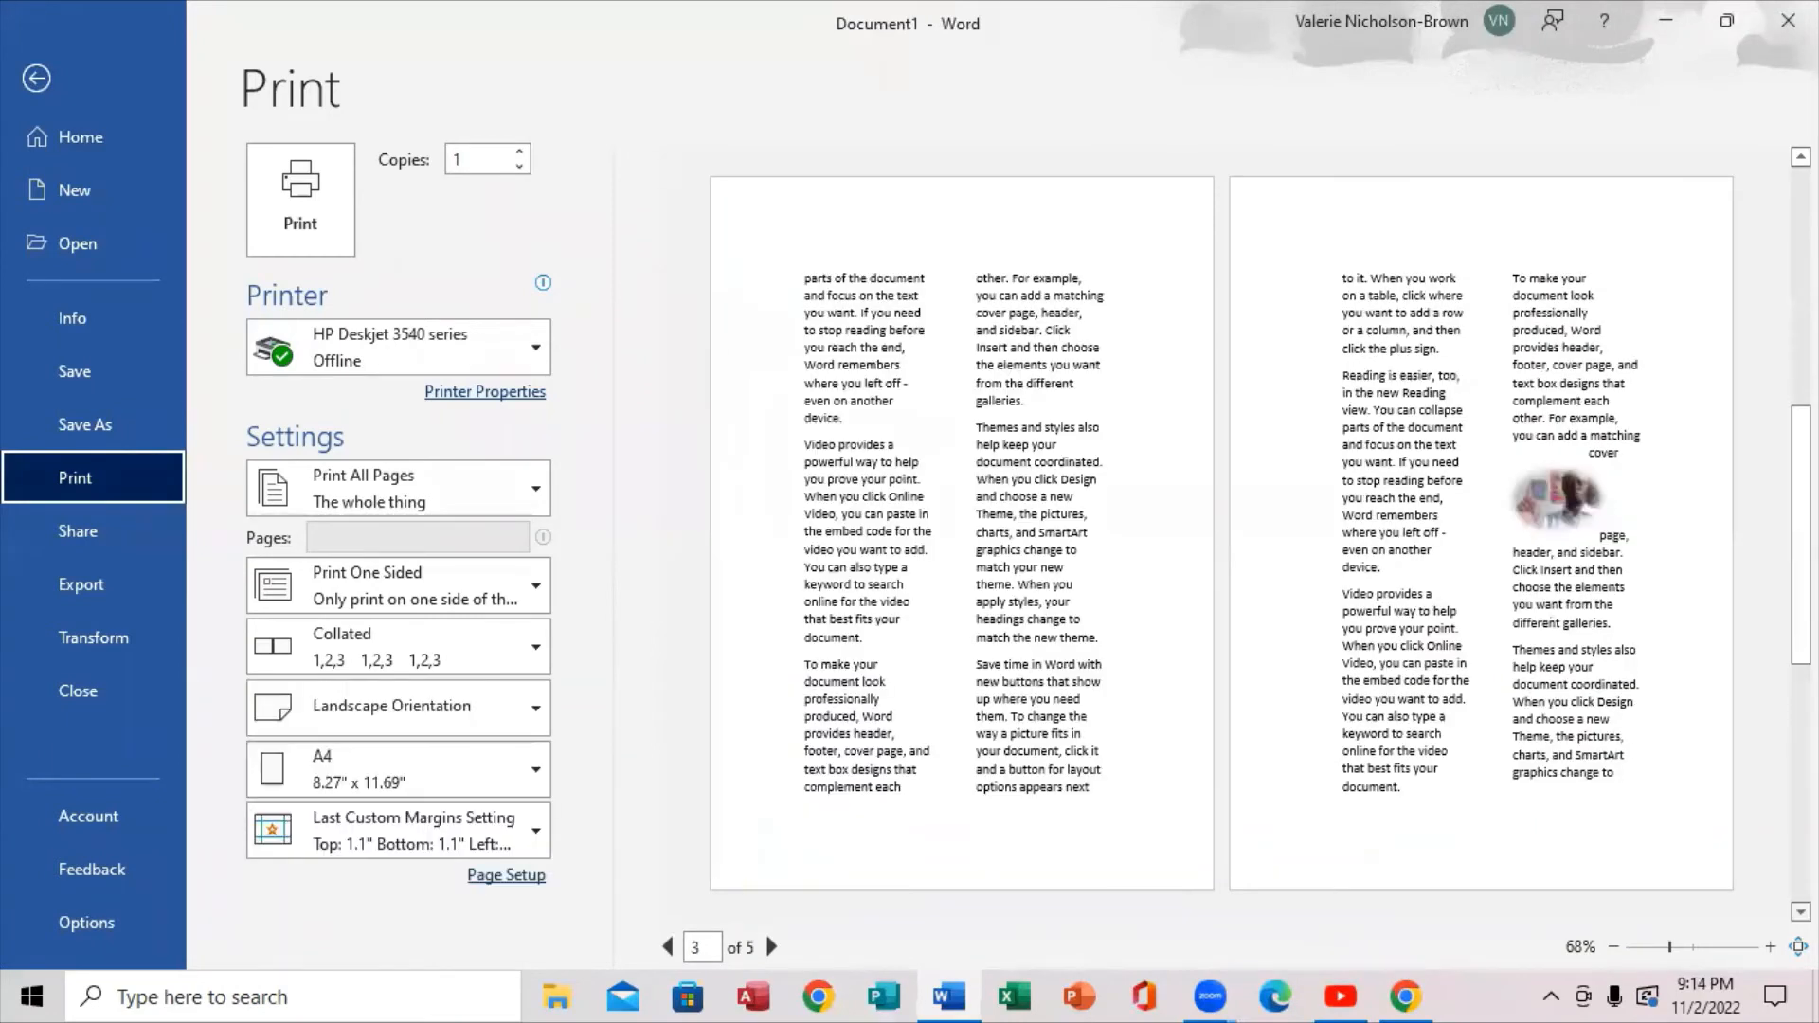
scroll(1222, 531, down, 1)
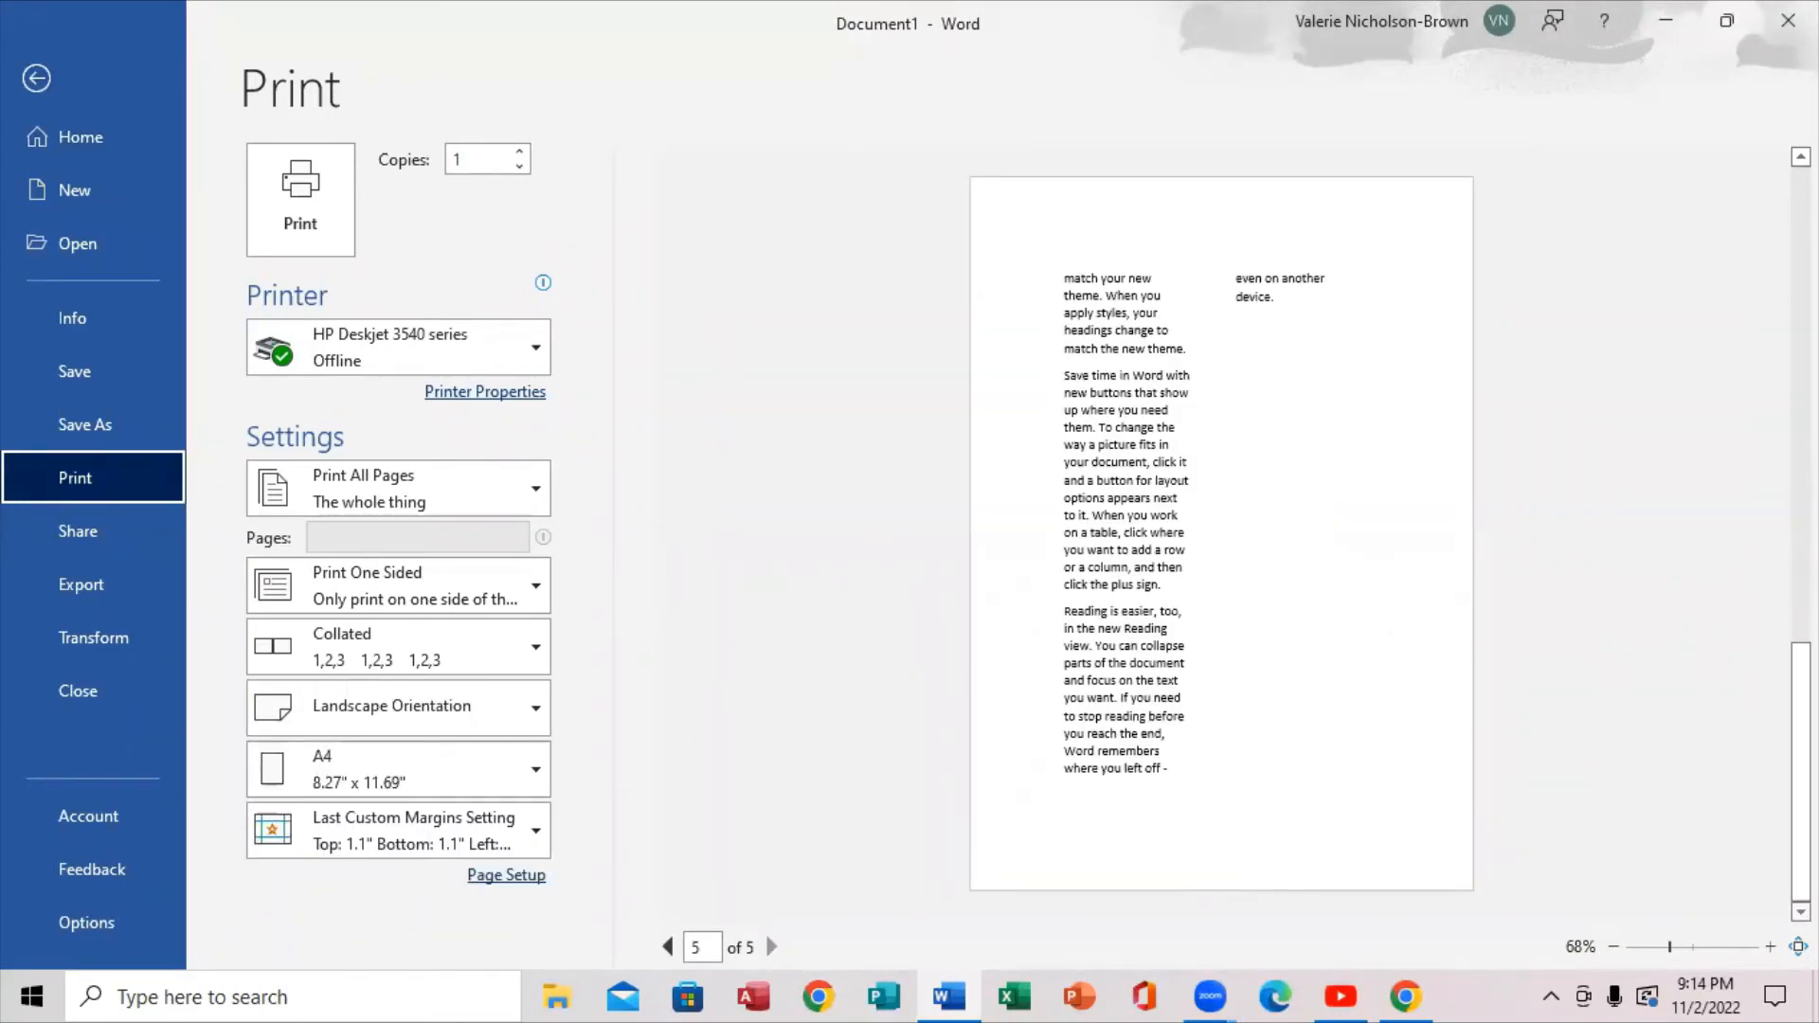
scroll(1223, 531, up, 1)
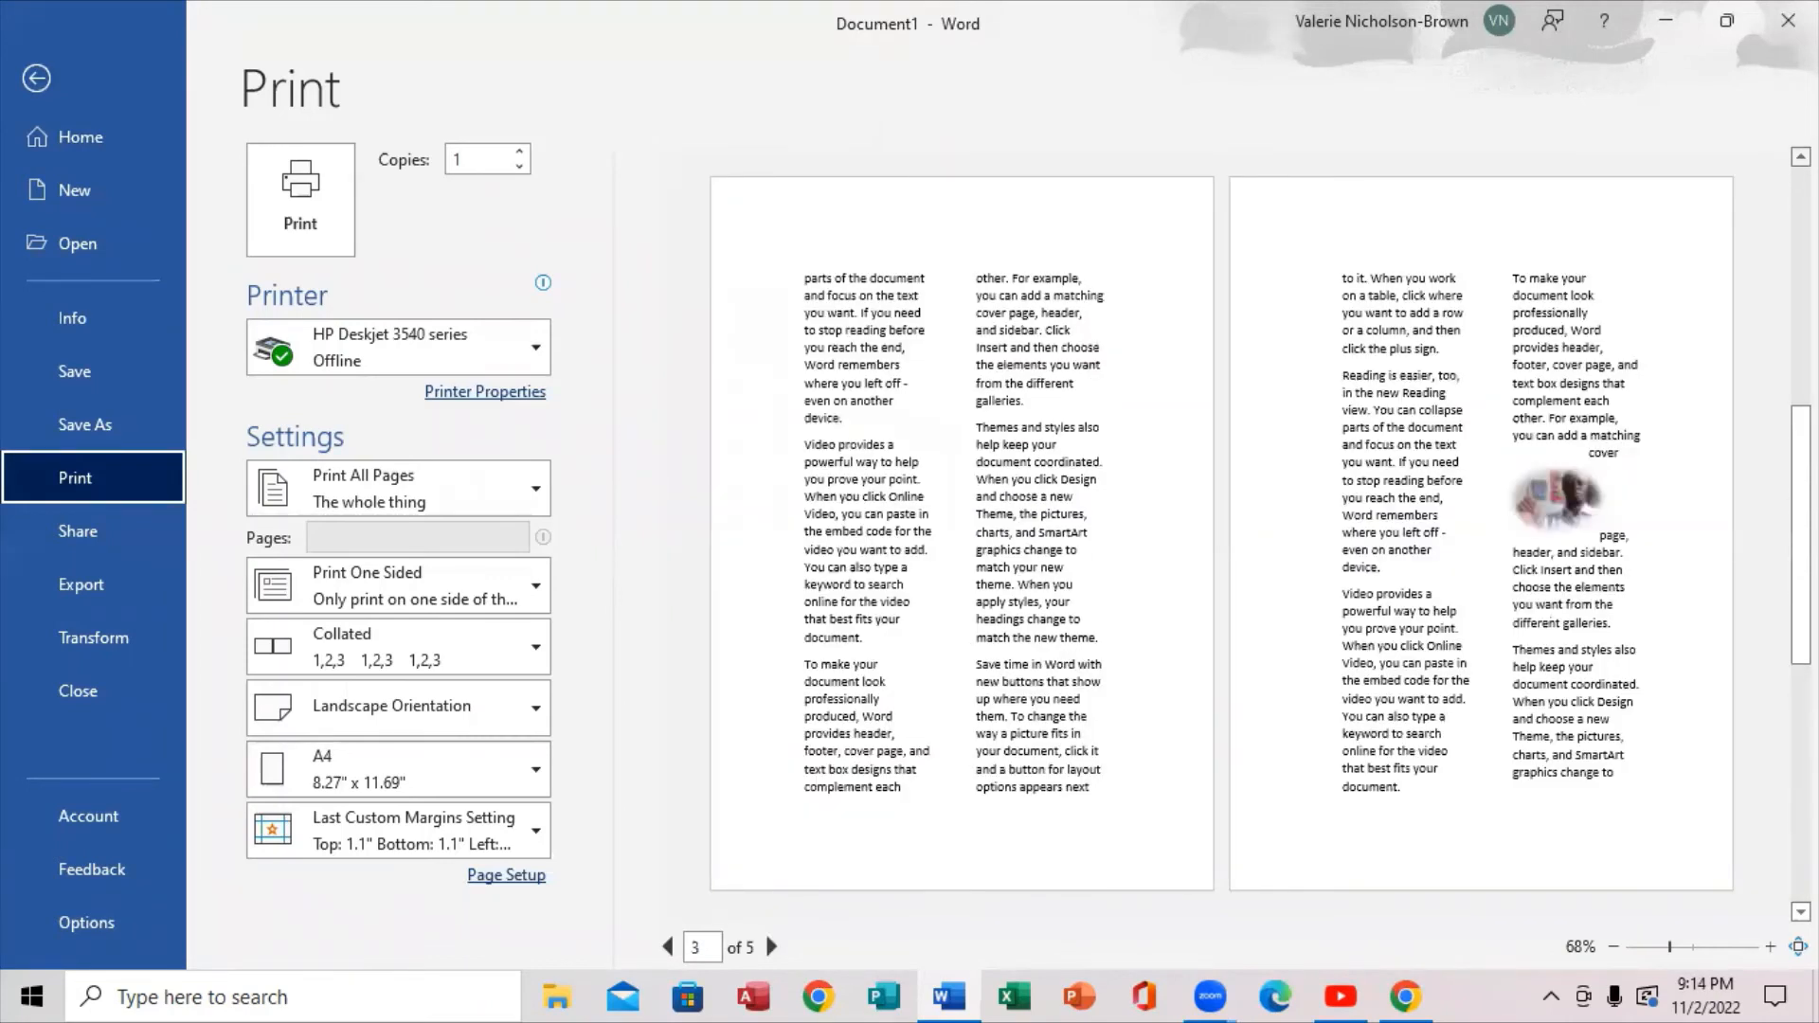
scroll(1222, 530, up, 1)
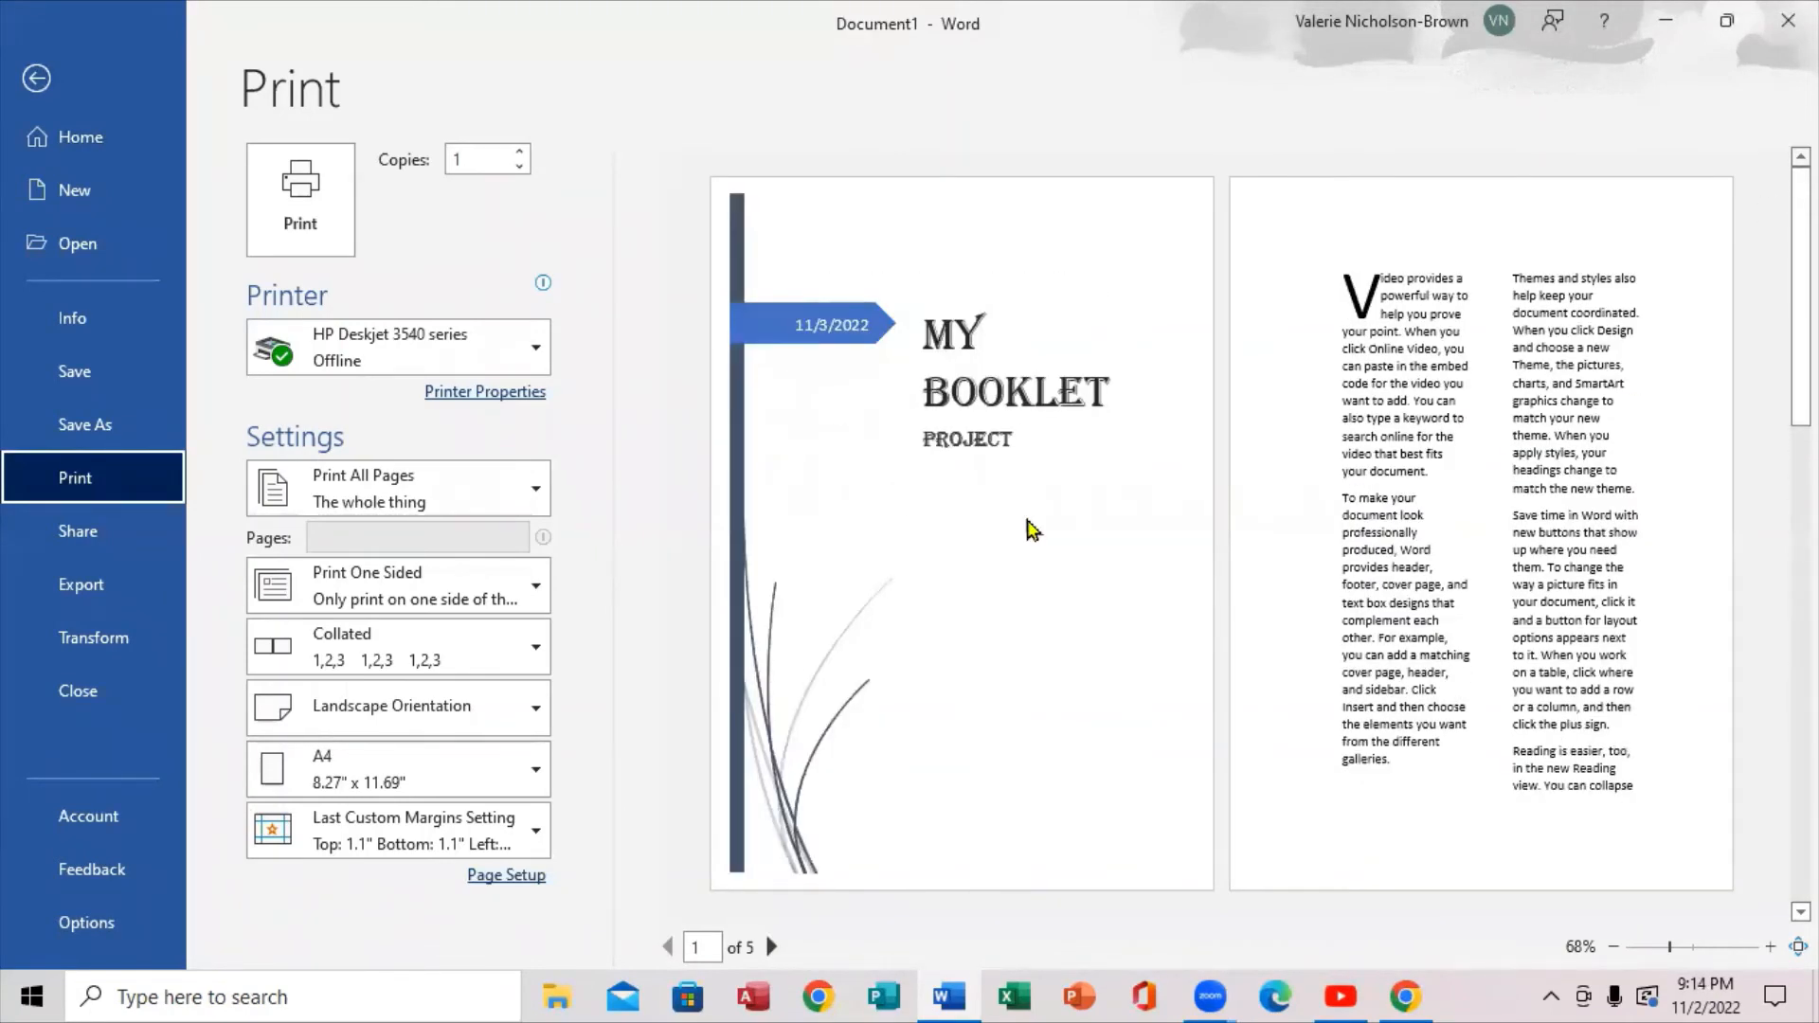
click(36, 77)
scroll(969, 571, down, 5)
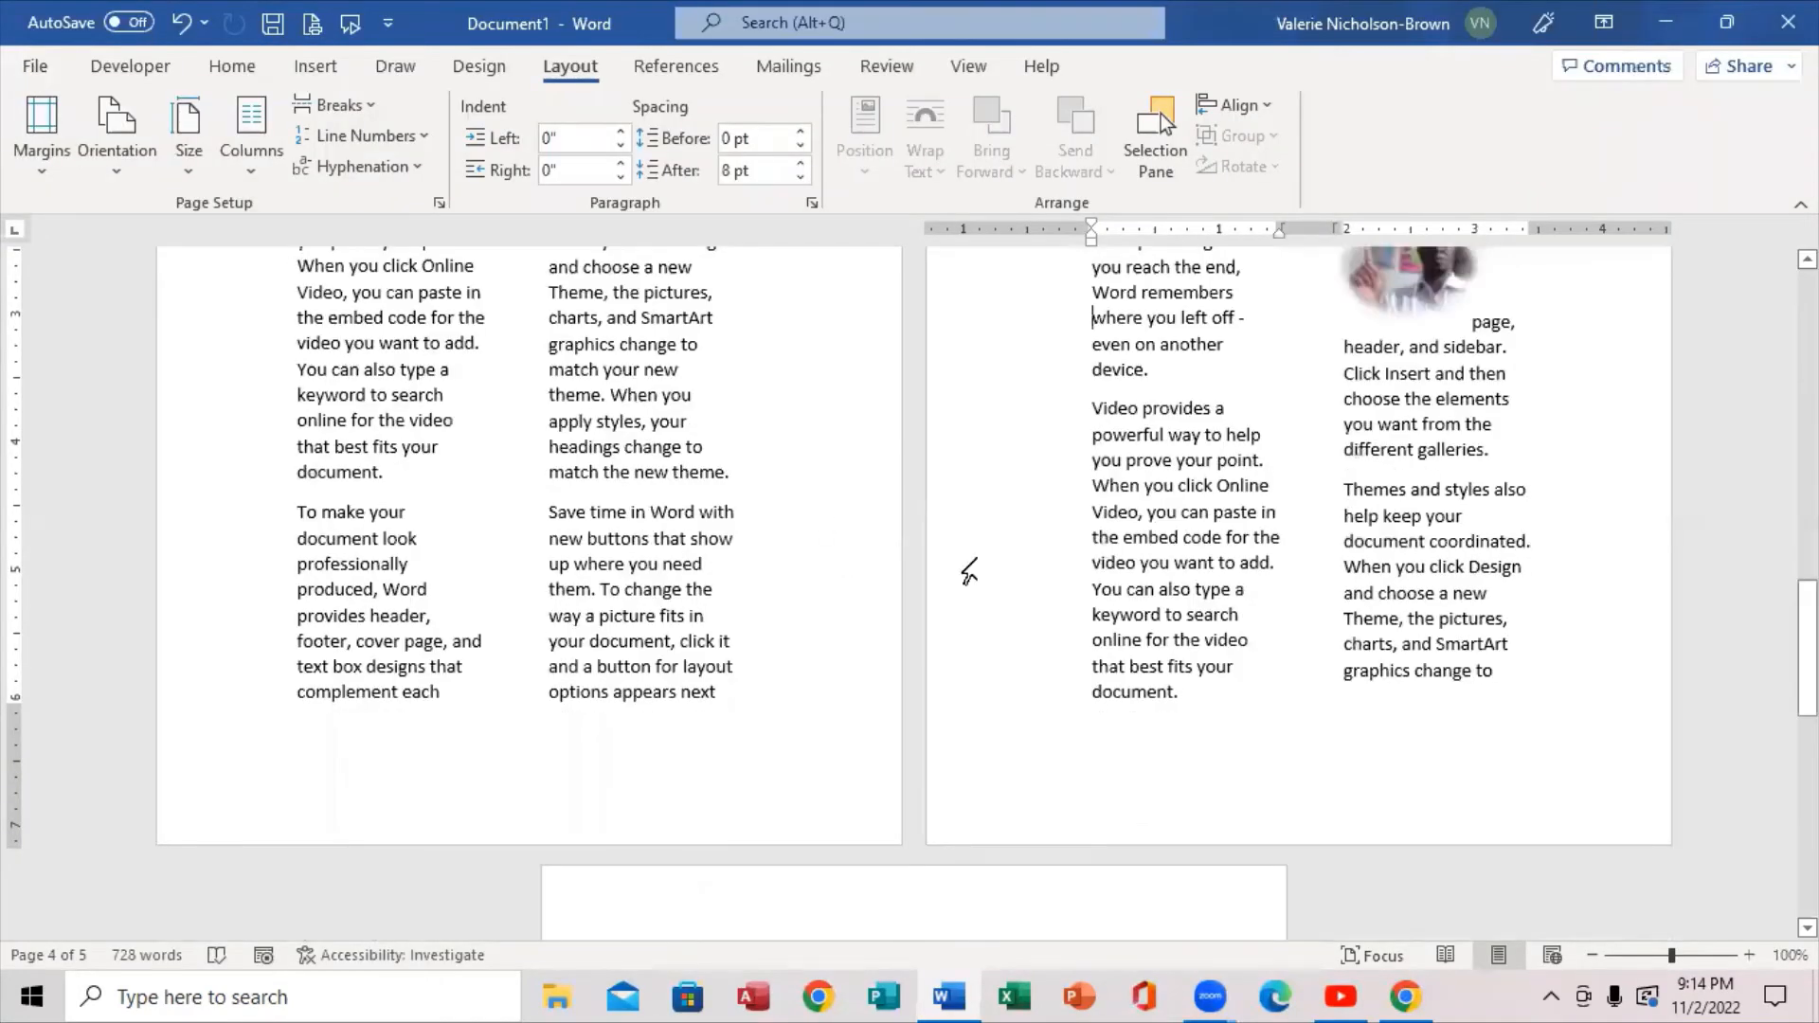
Choose a box page border with a widely spaced dashed line style for the booklet.
drag(1808, 648, 1791, 328)
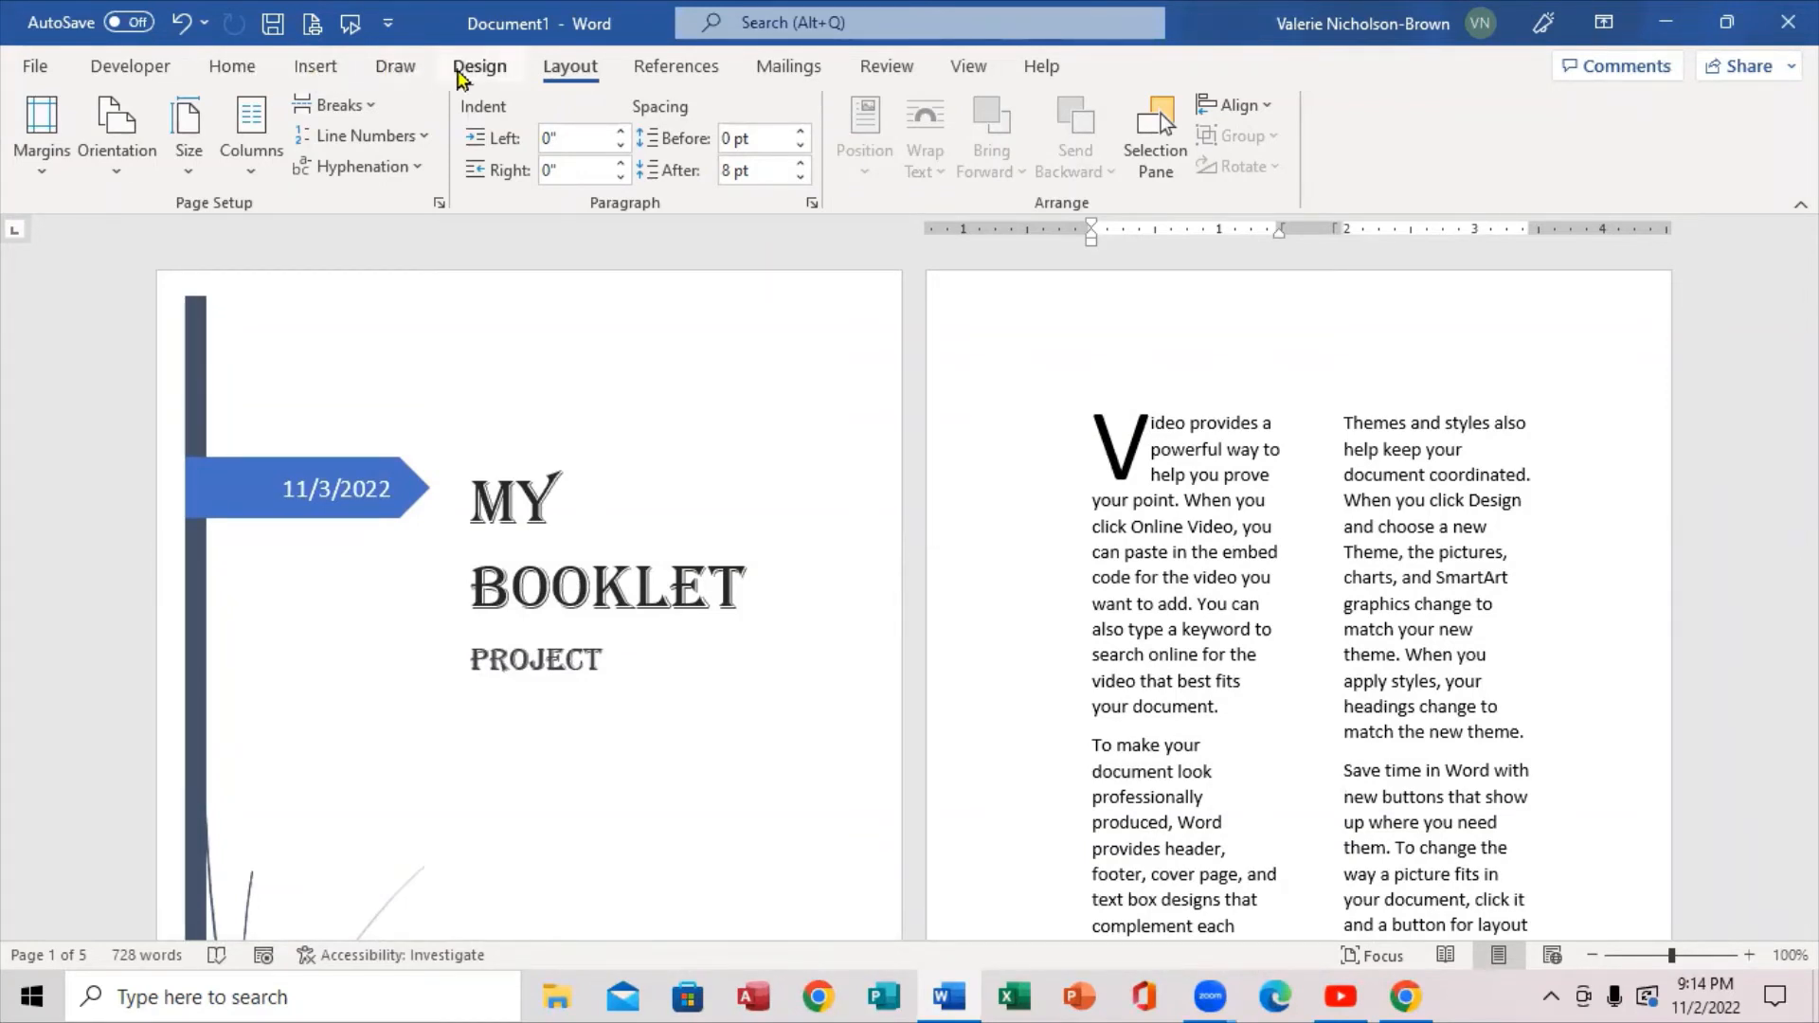
click(464, 74)
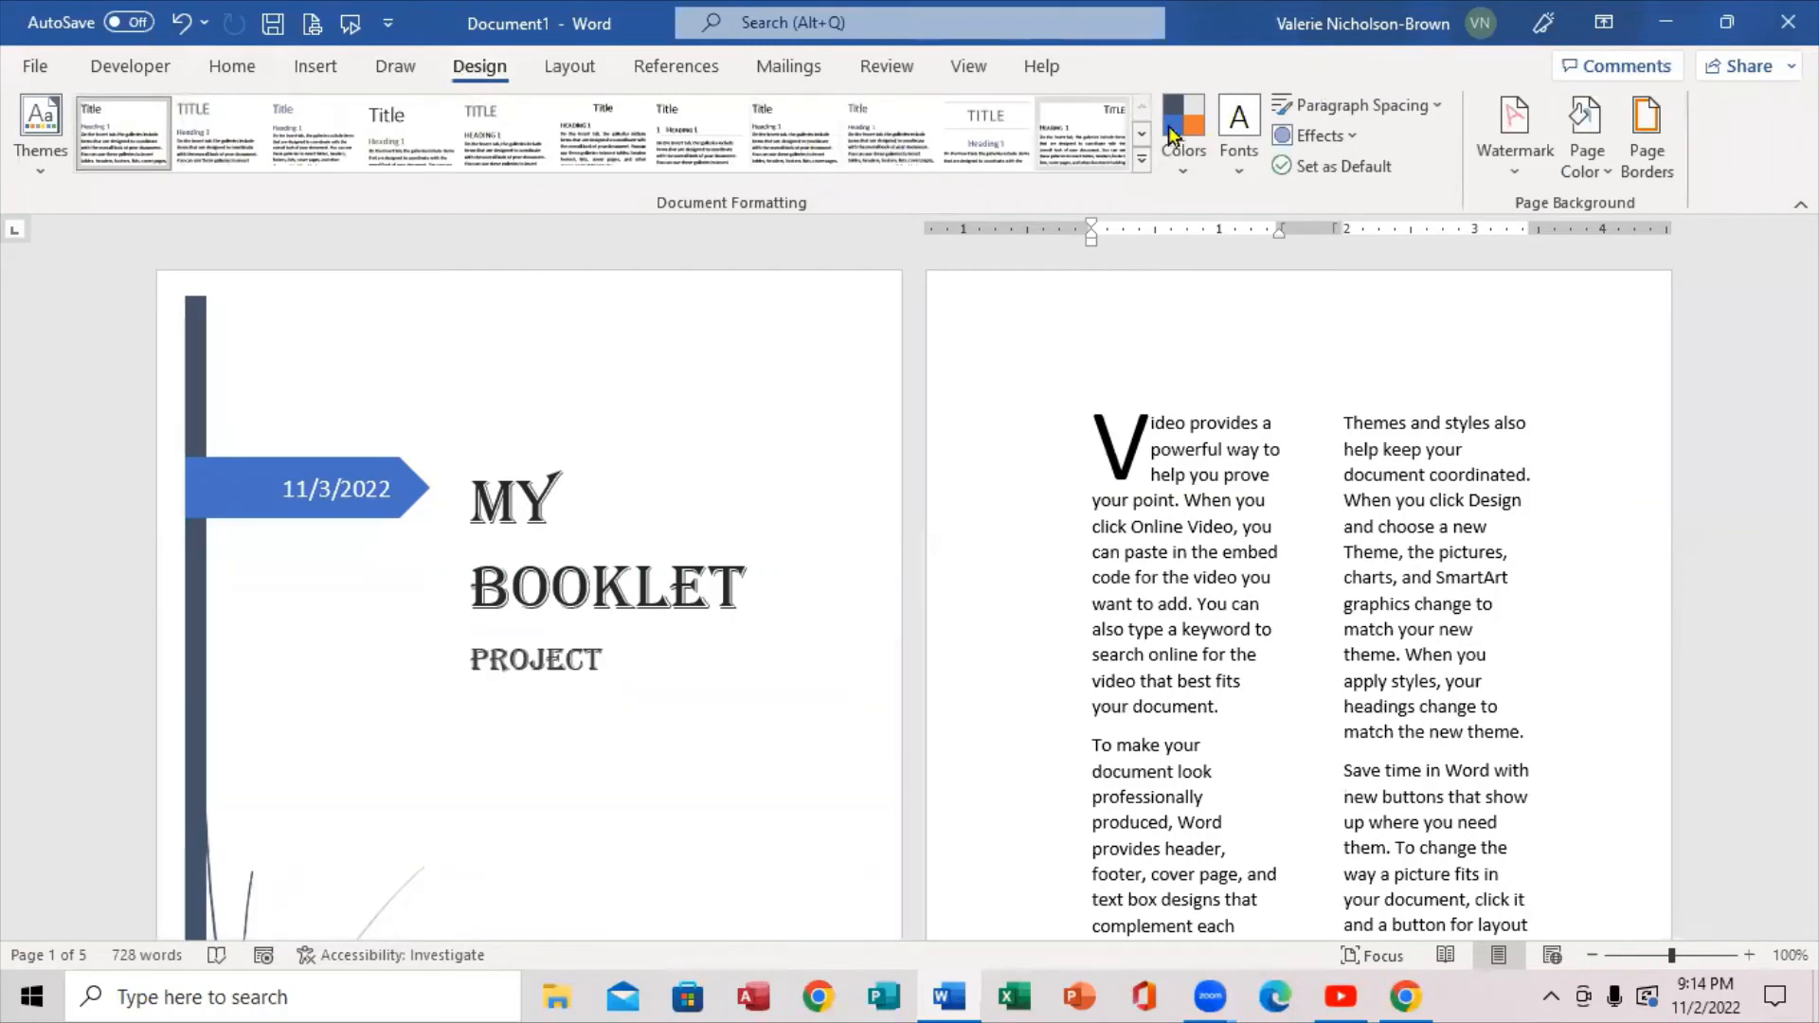
click(1639, 153)
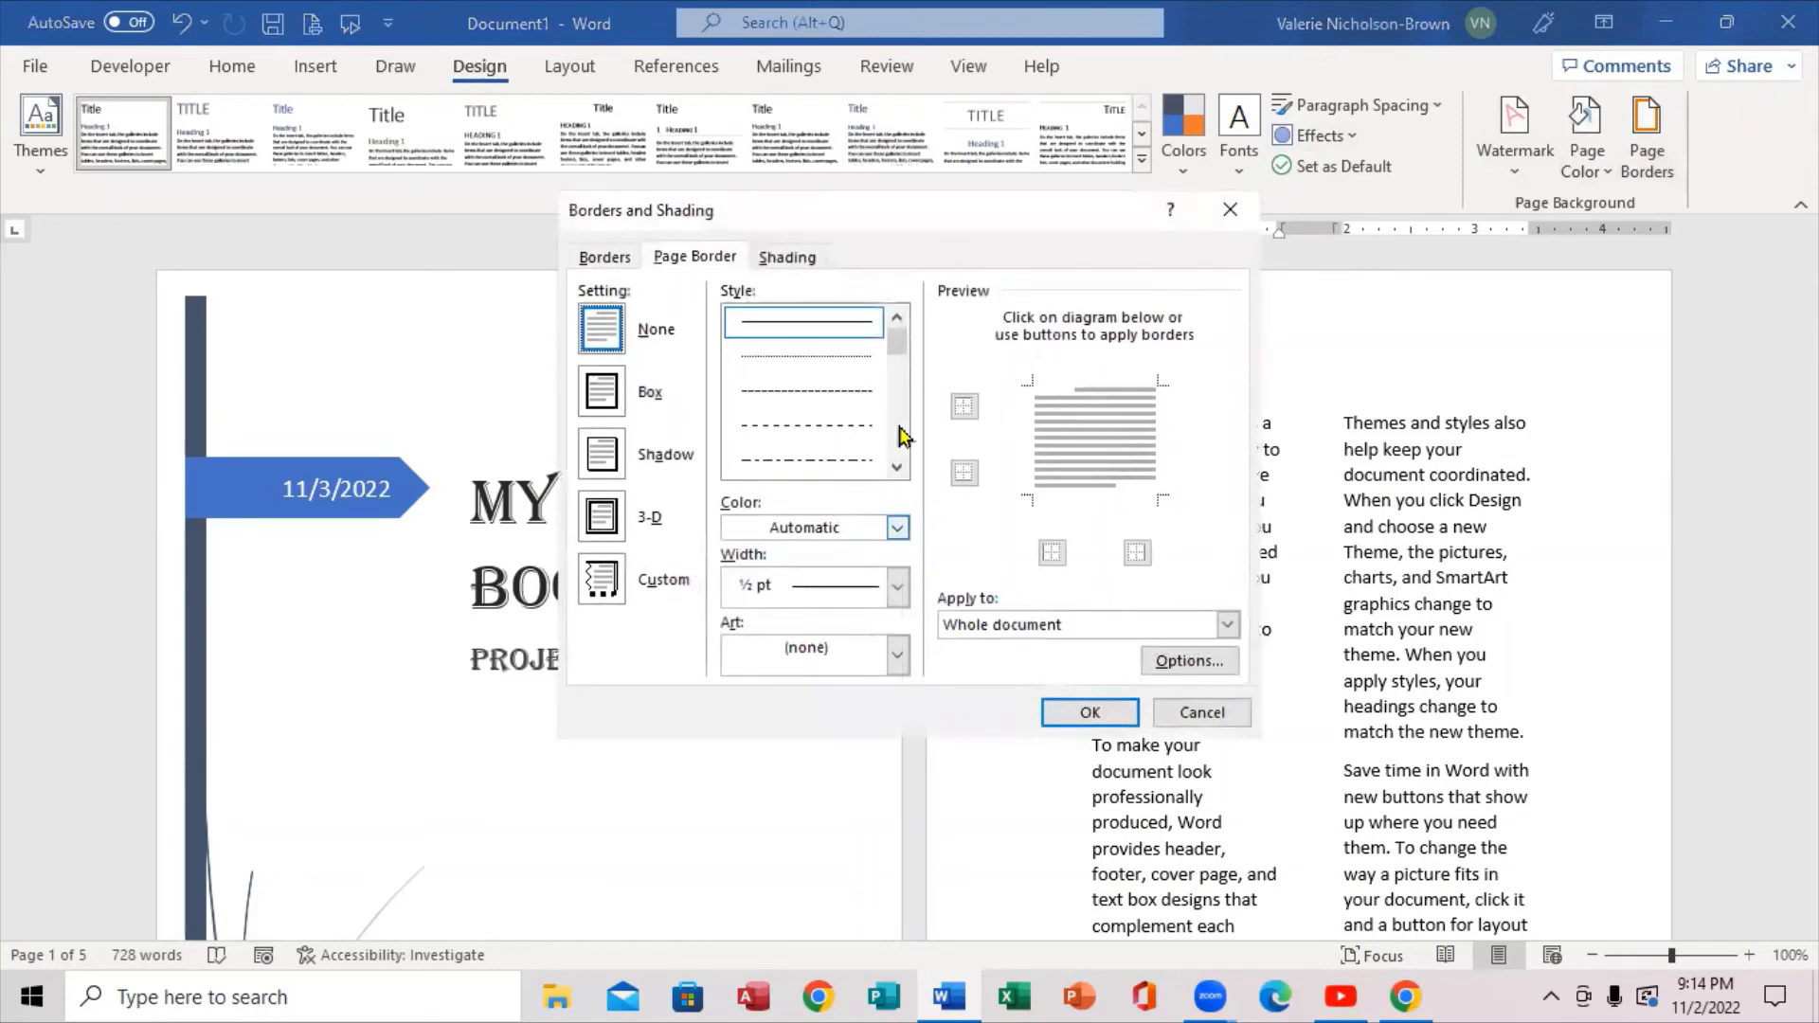
click(792, 401)
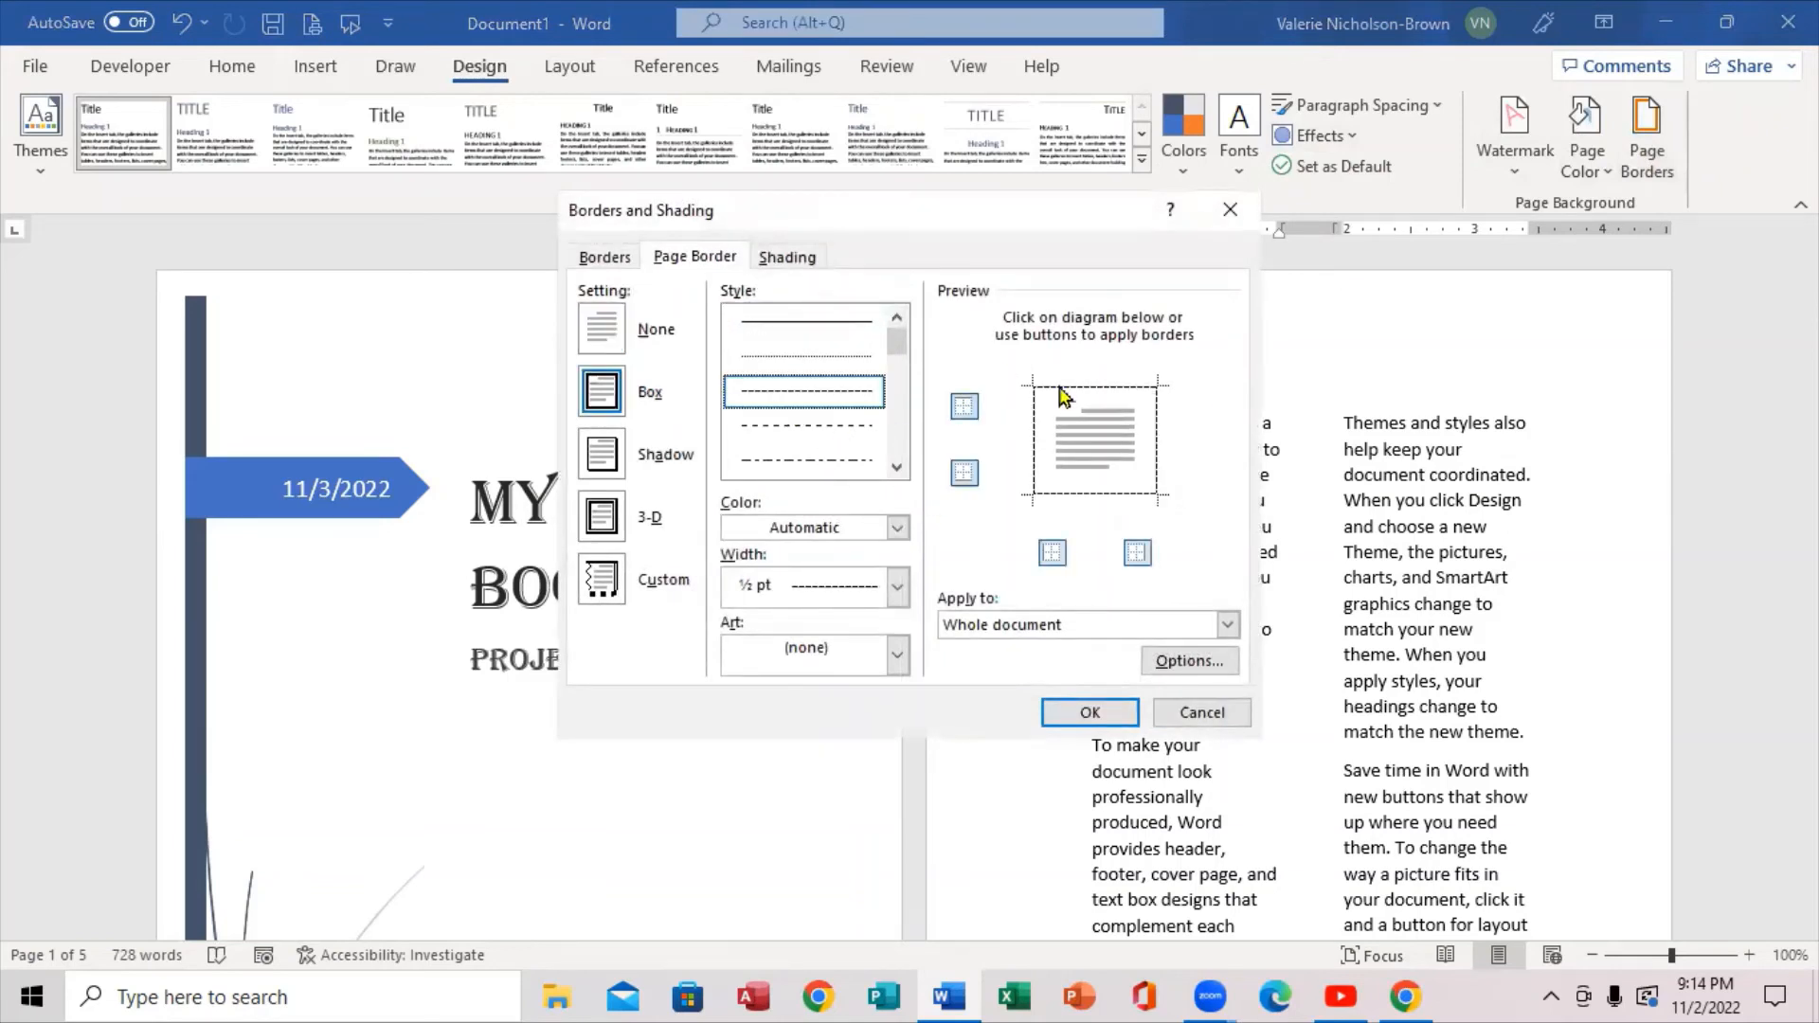
click(782, 427)
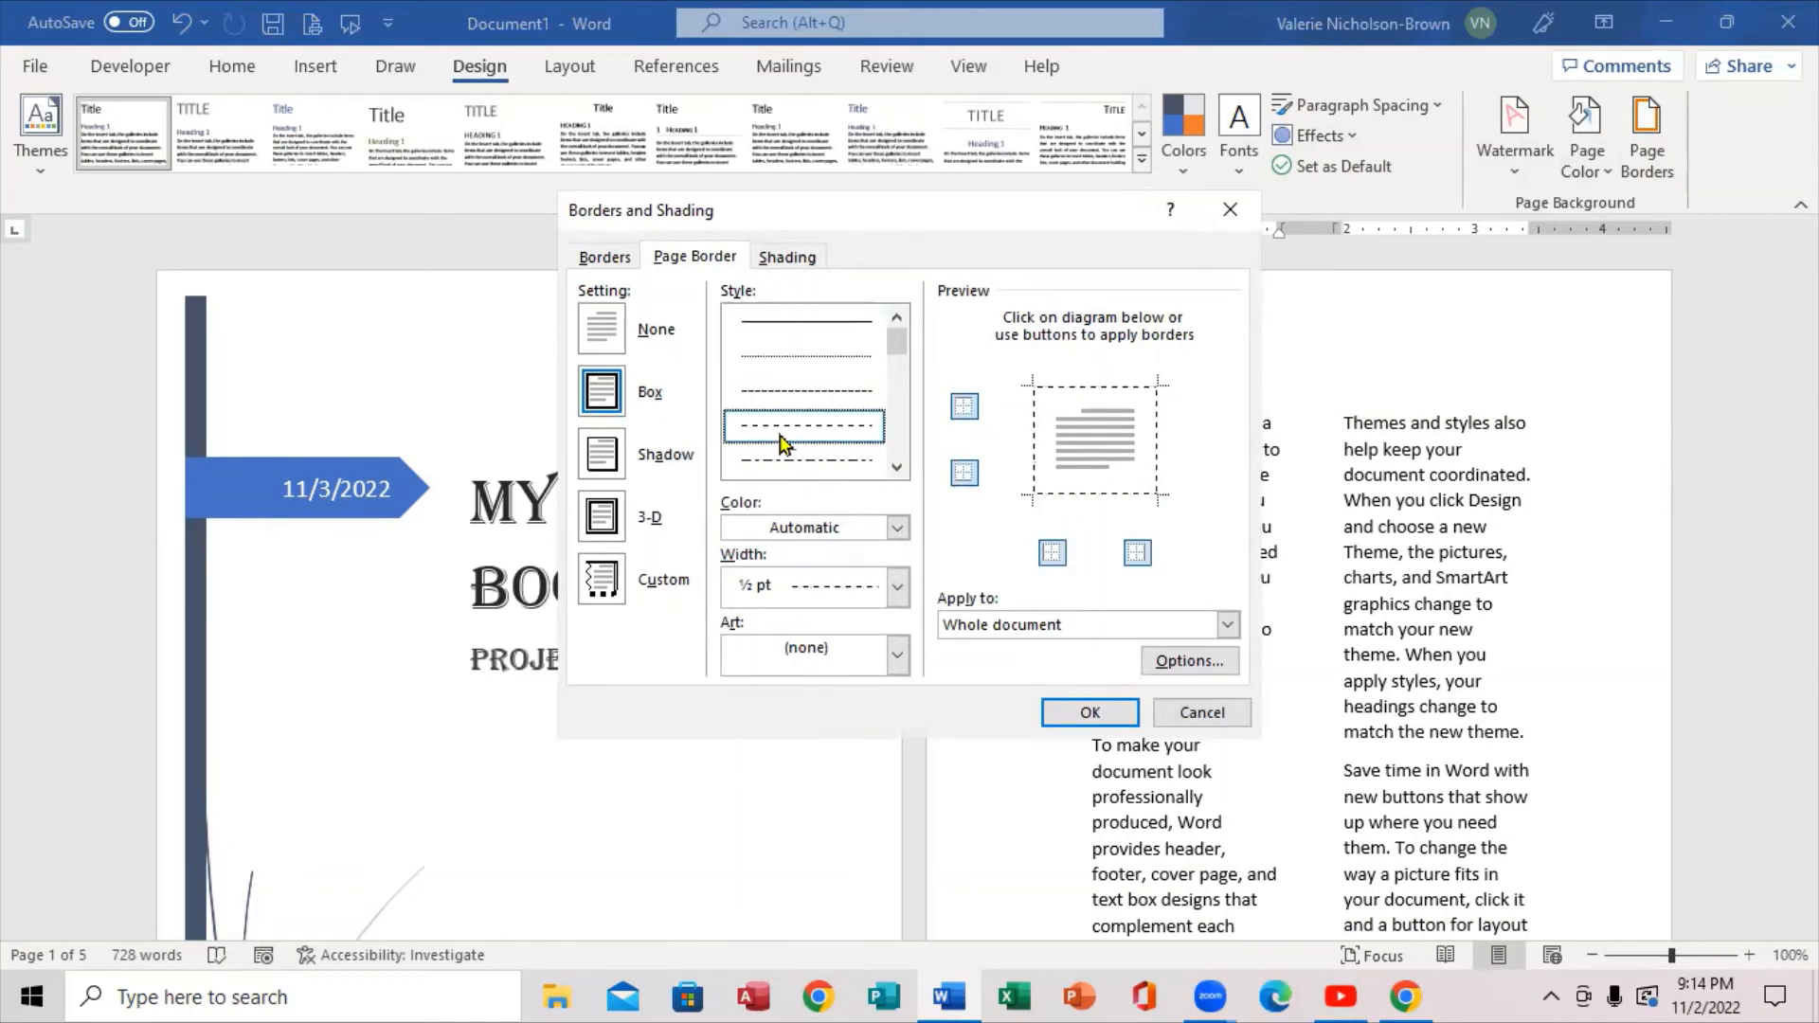
Replace the dashed line of the page border with the teal and purple art design with decorated corners.
click(896, 656)
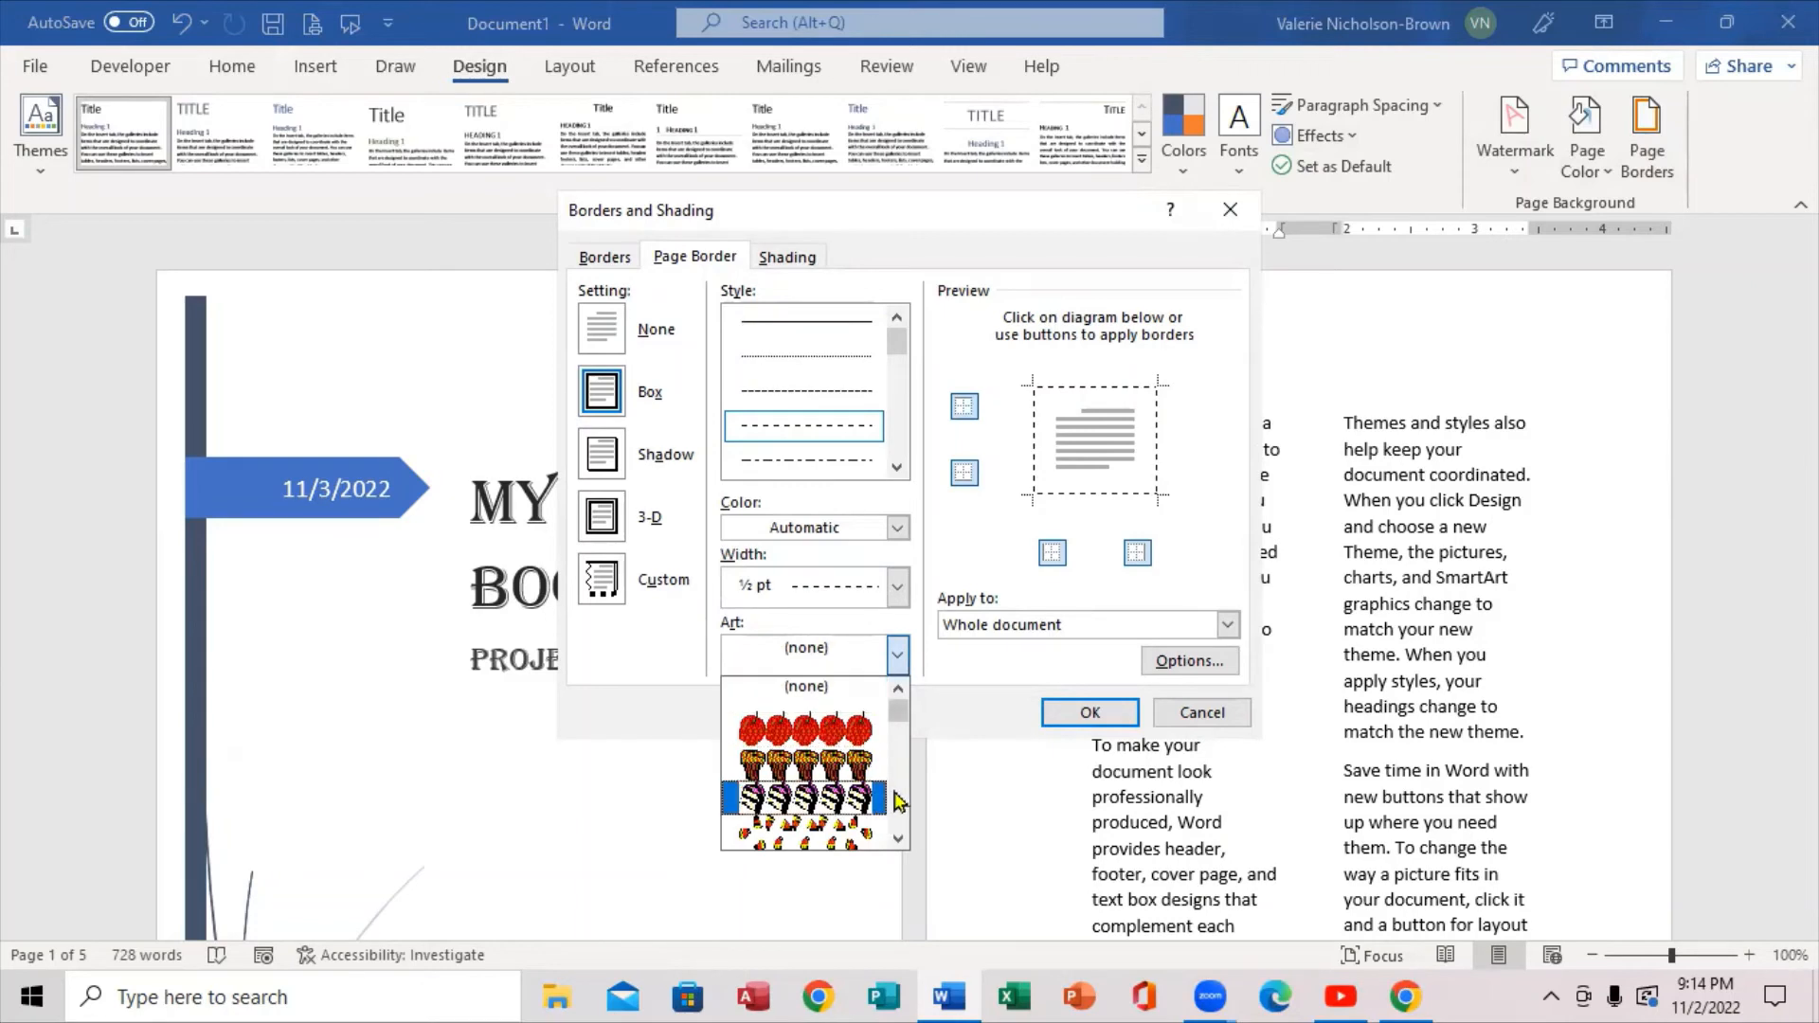
scroll(898, 802, down, 10)
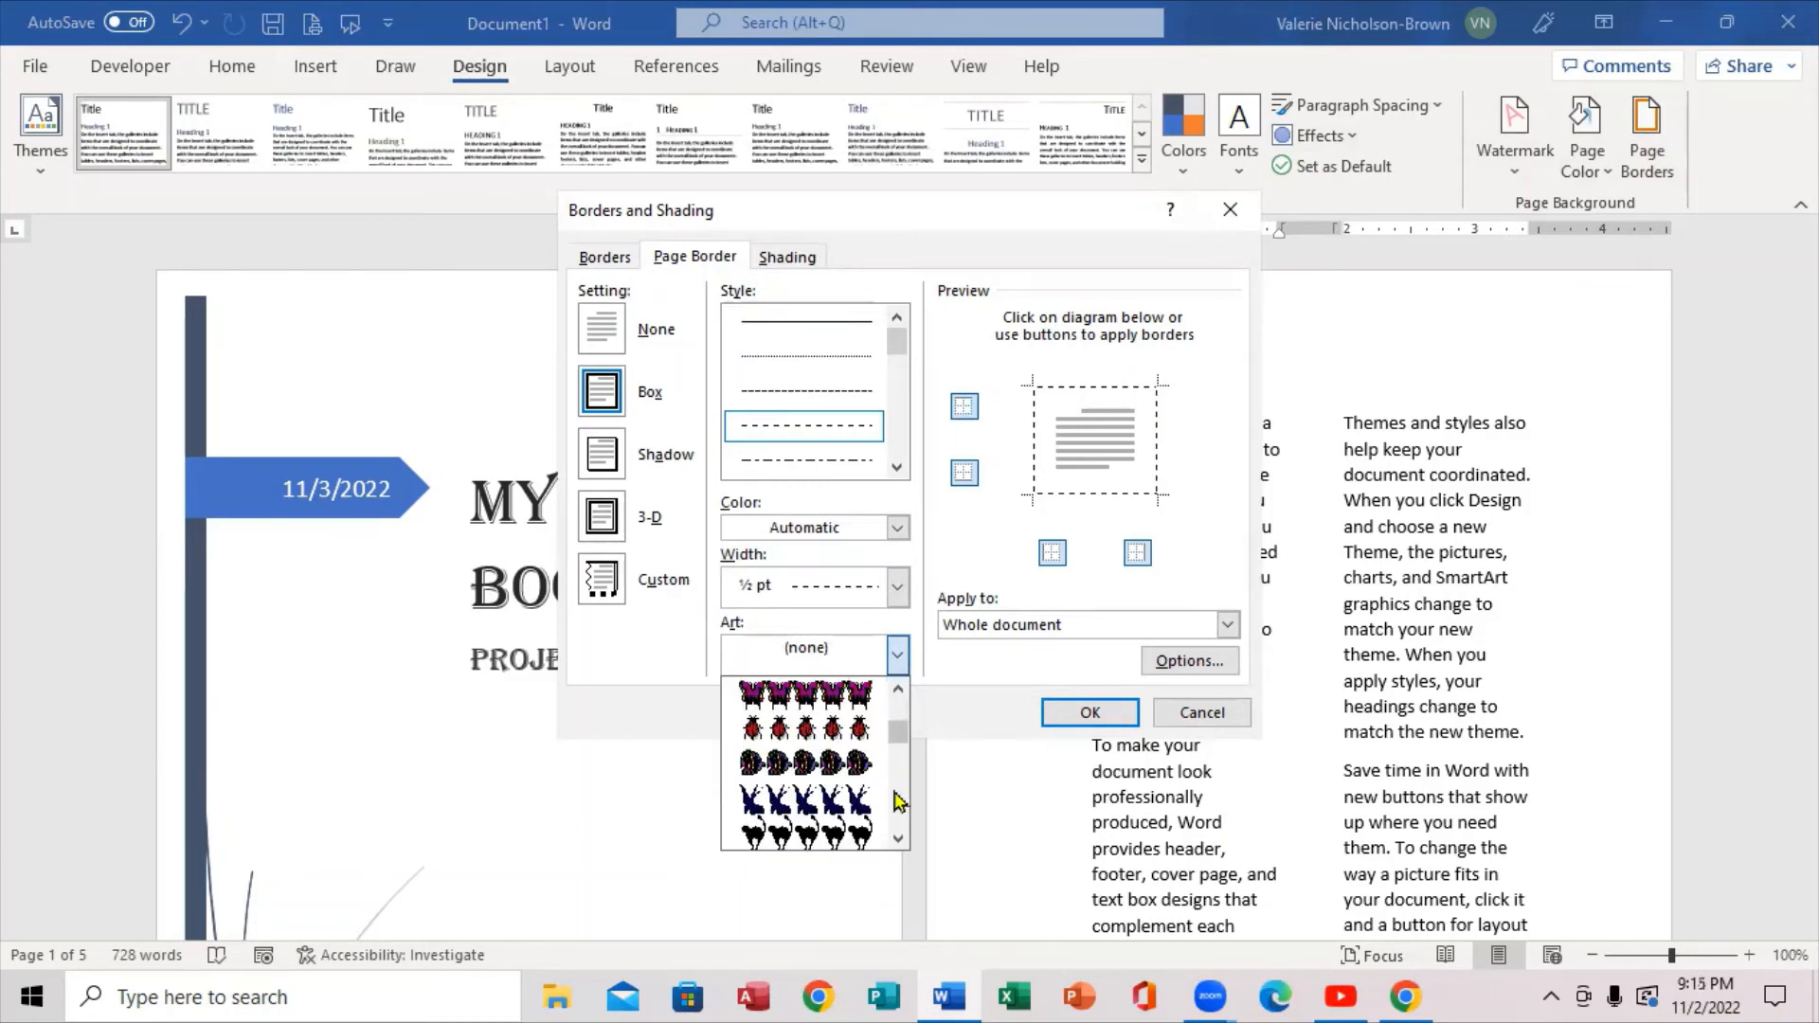
scroll(898, 802, down, 3)
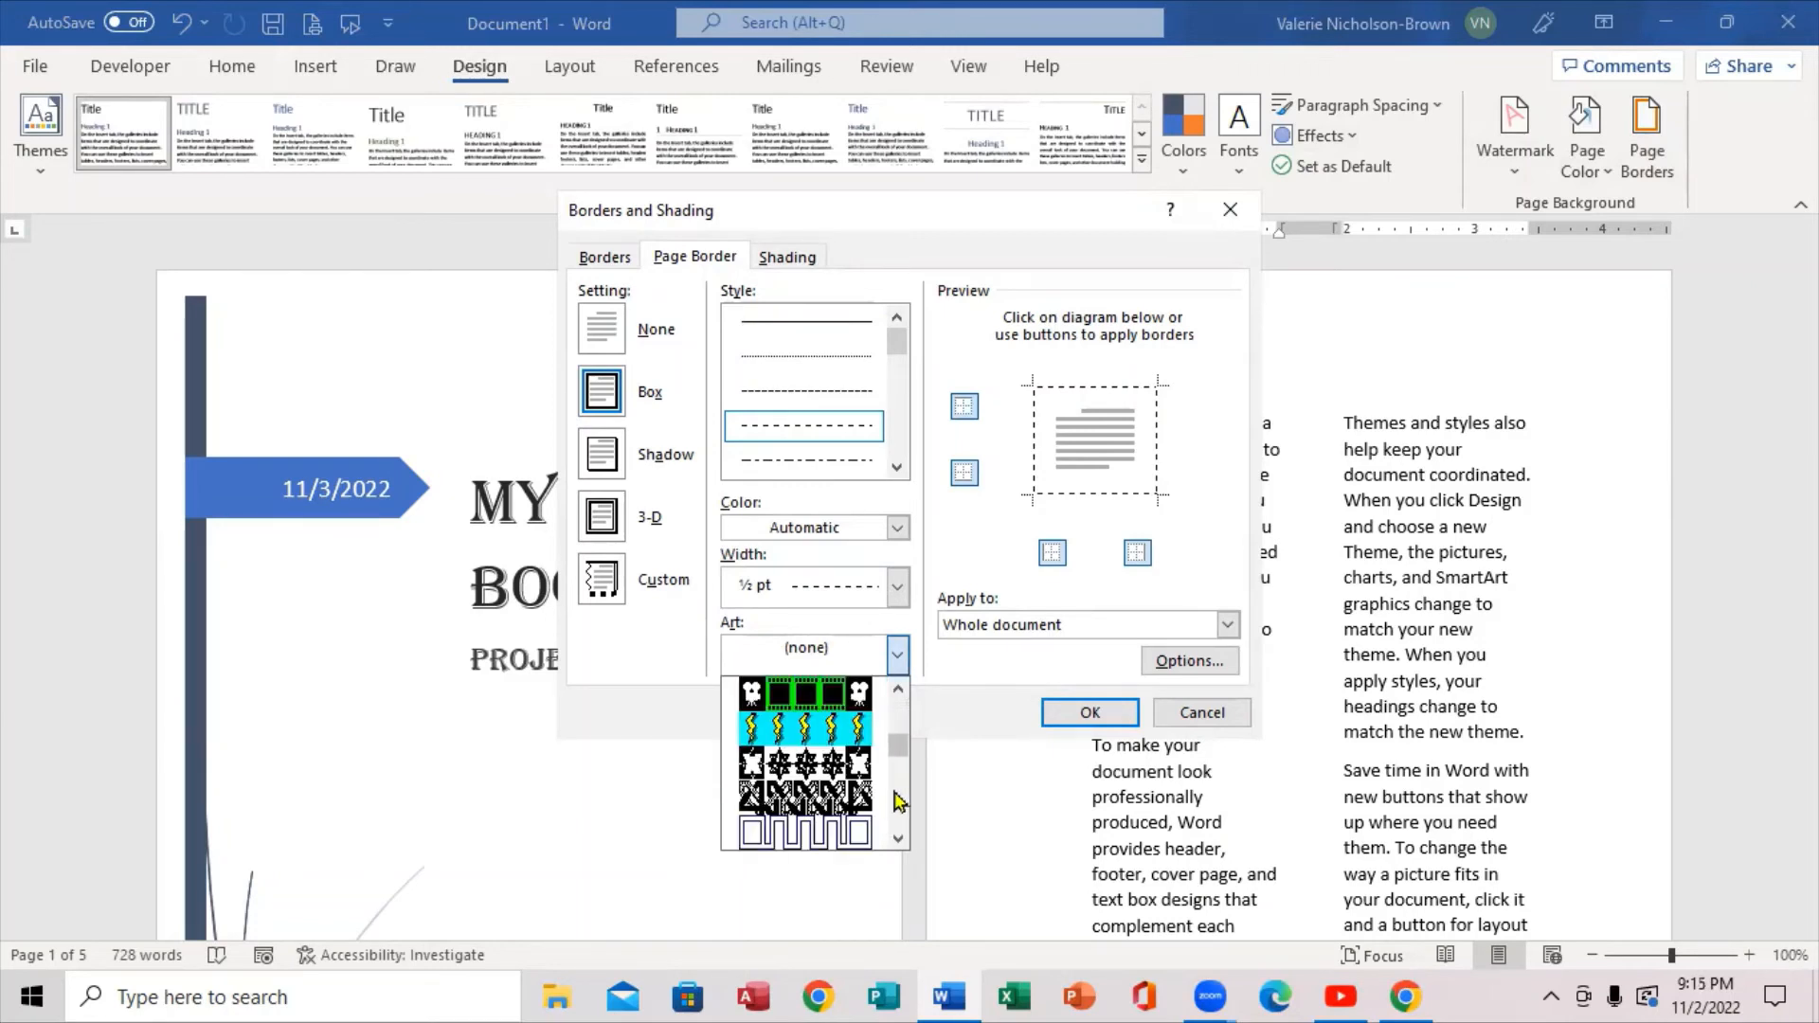
click(898, 690)
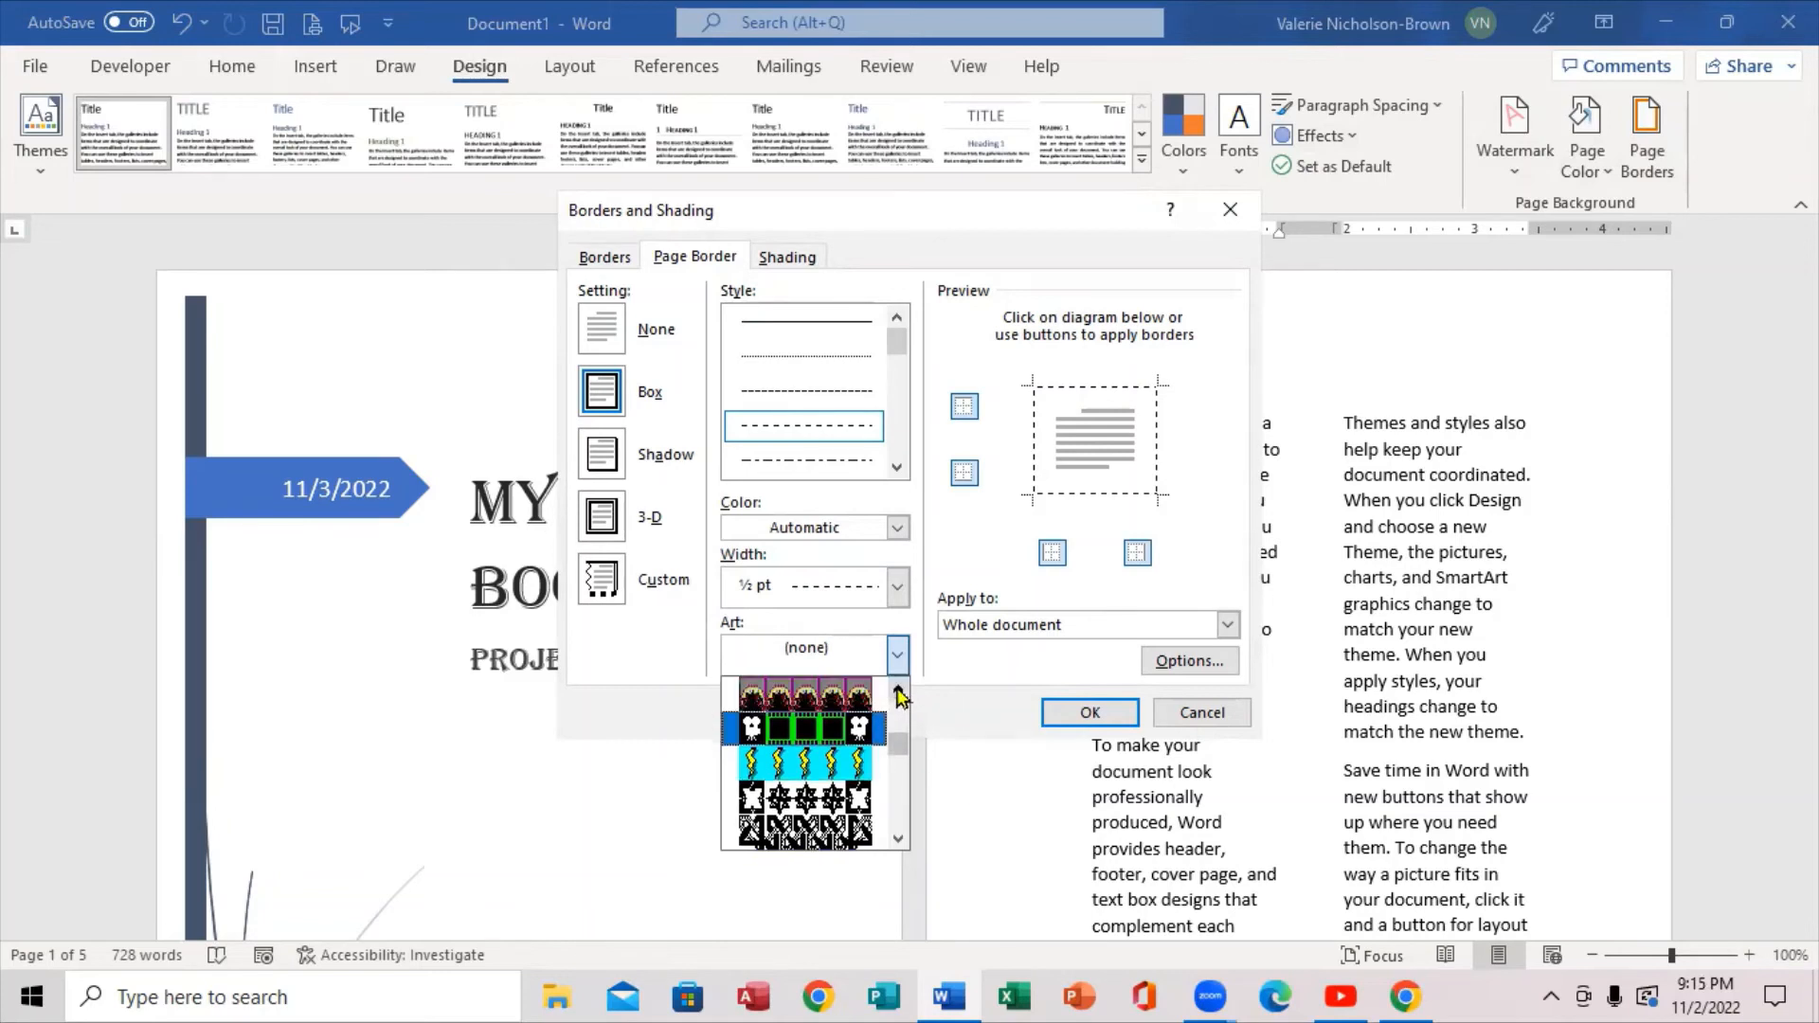
click(899, 697)
click(898, 696)
click(828, 703)
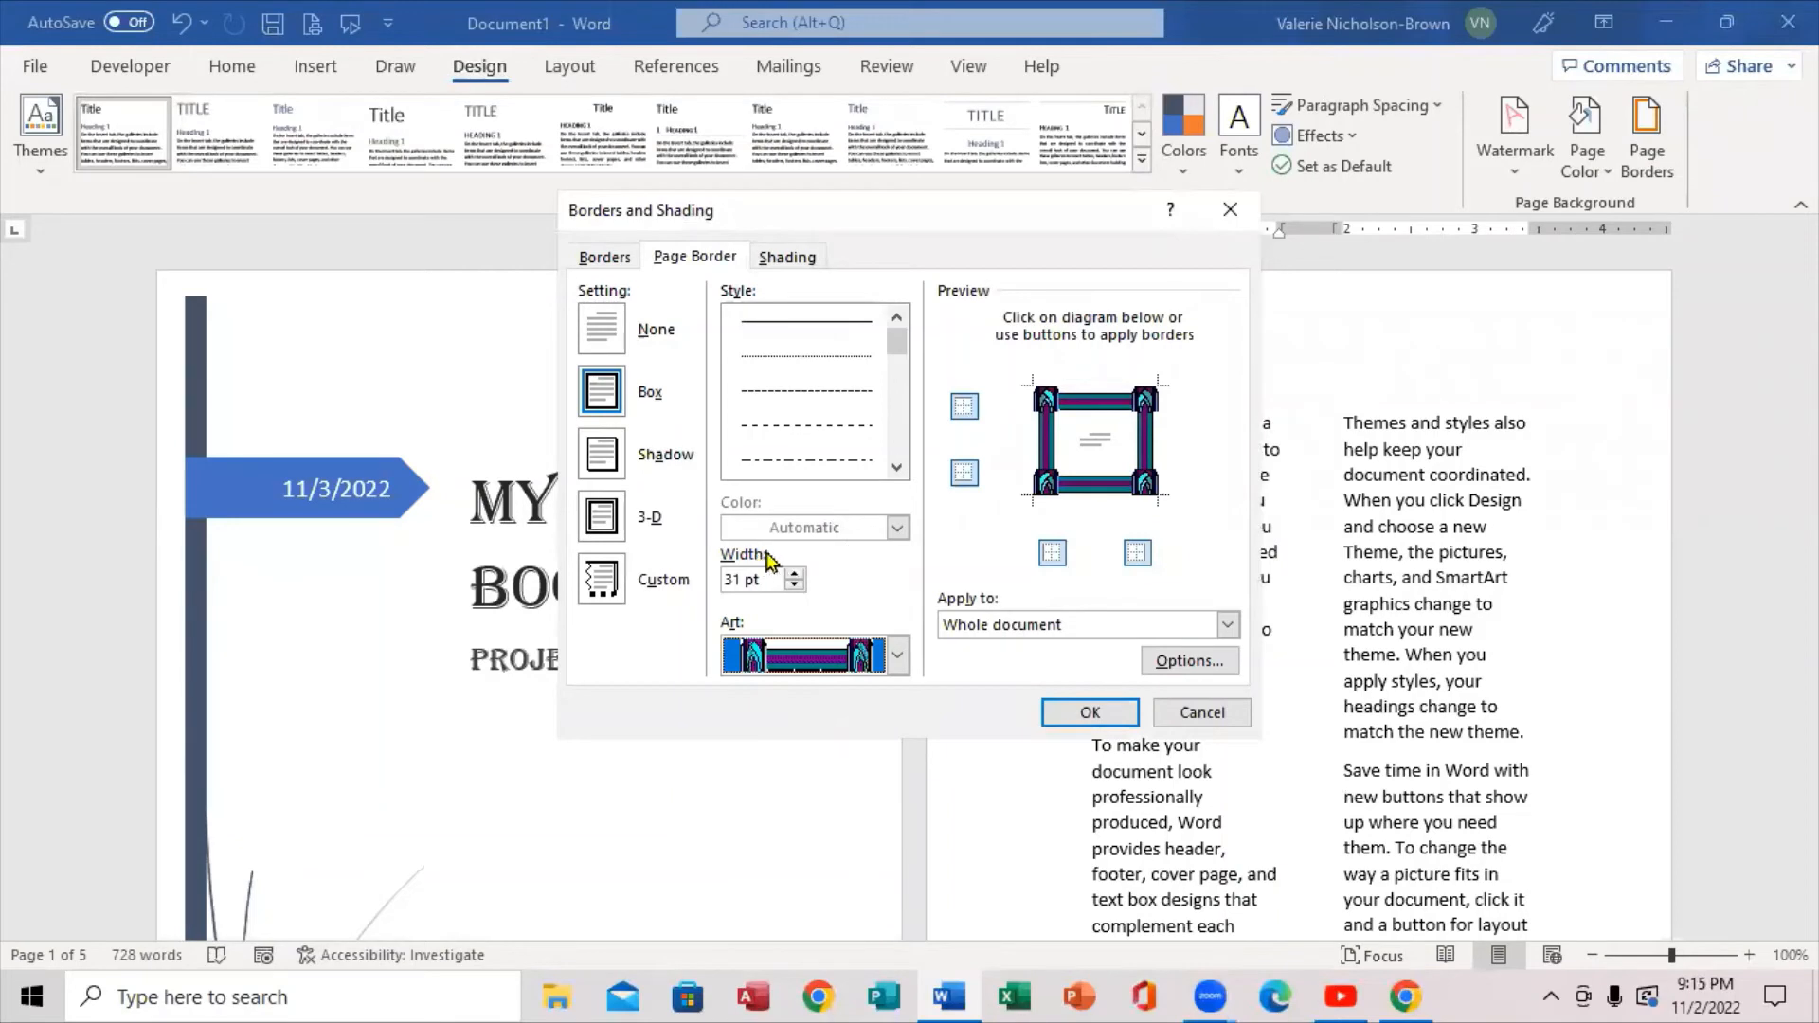
Reduce the art border's width to 9 pt and apply it to the whole document.
click(794, 575)
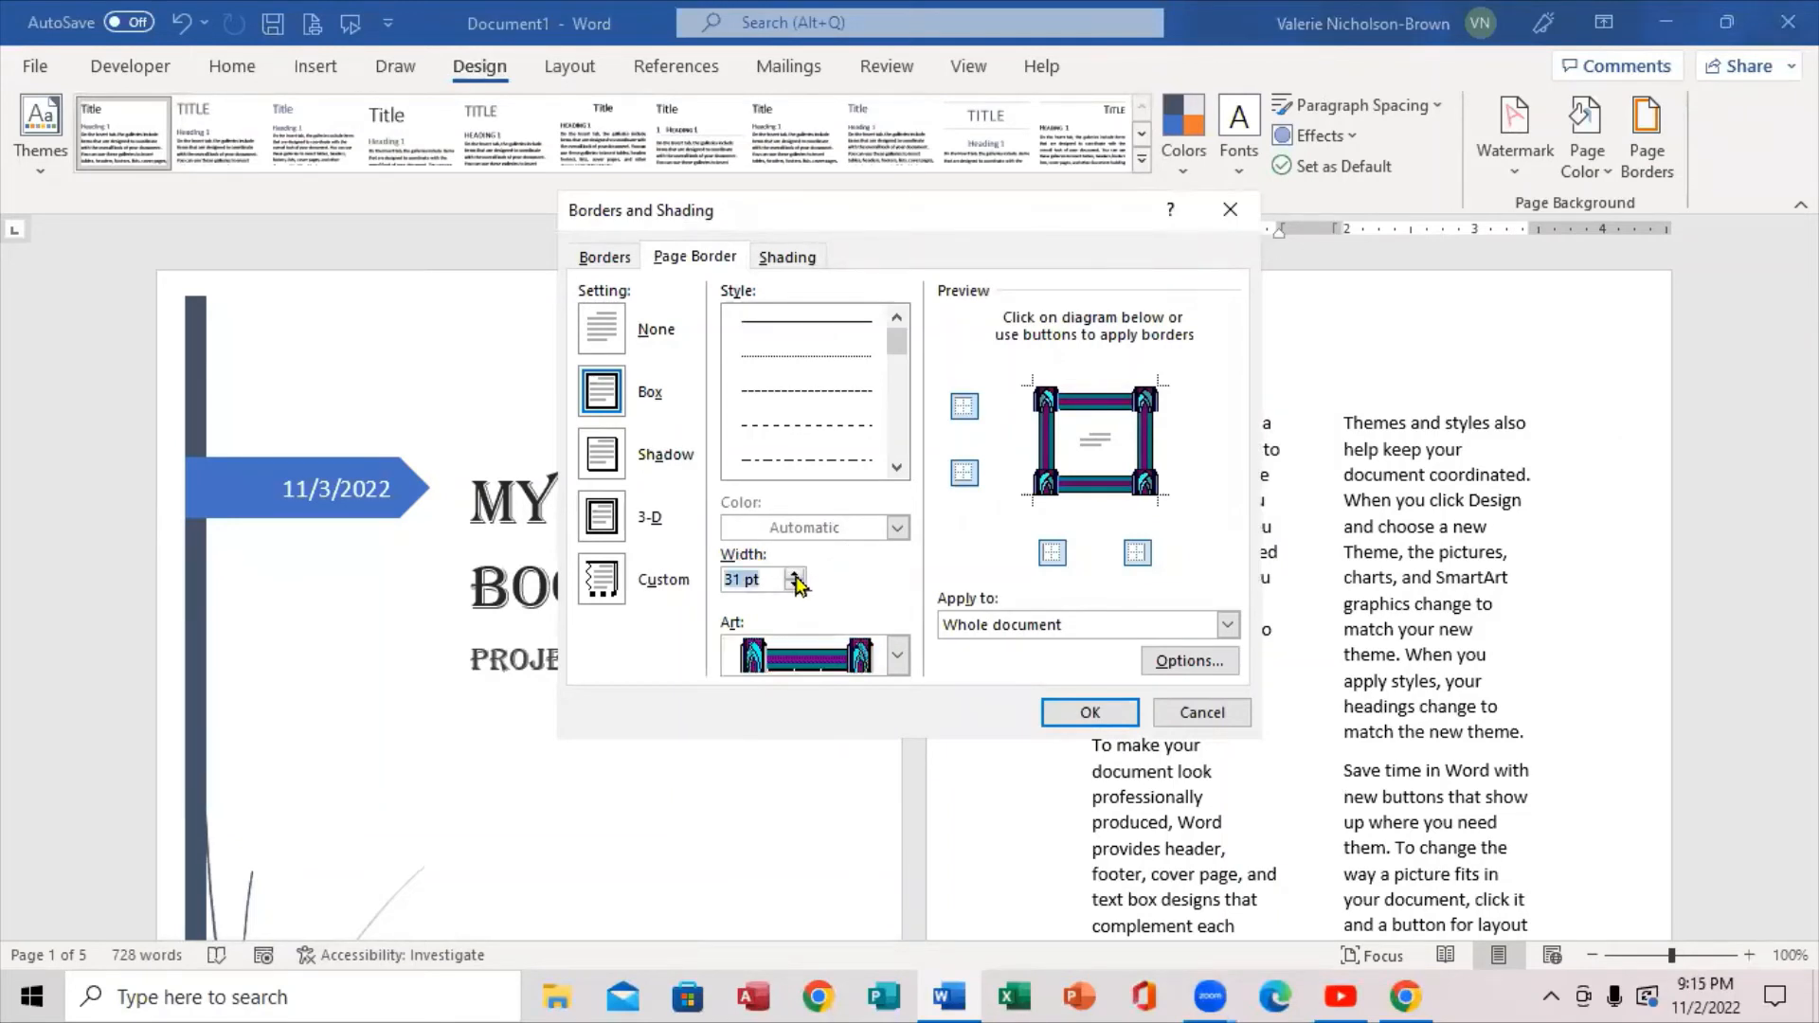
click(794, 586)
click(794, 586)
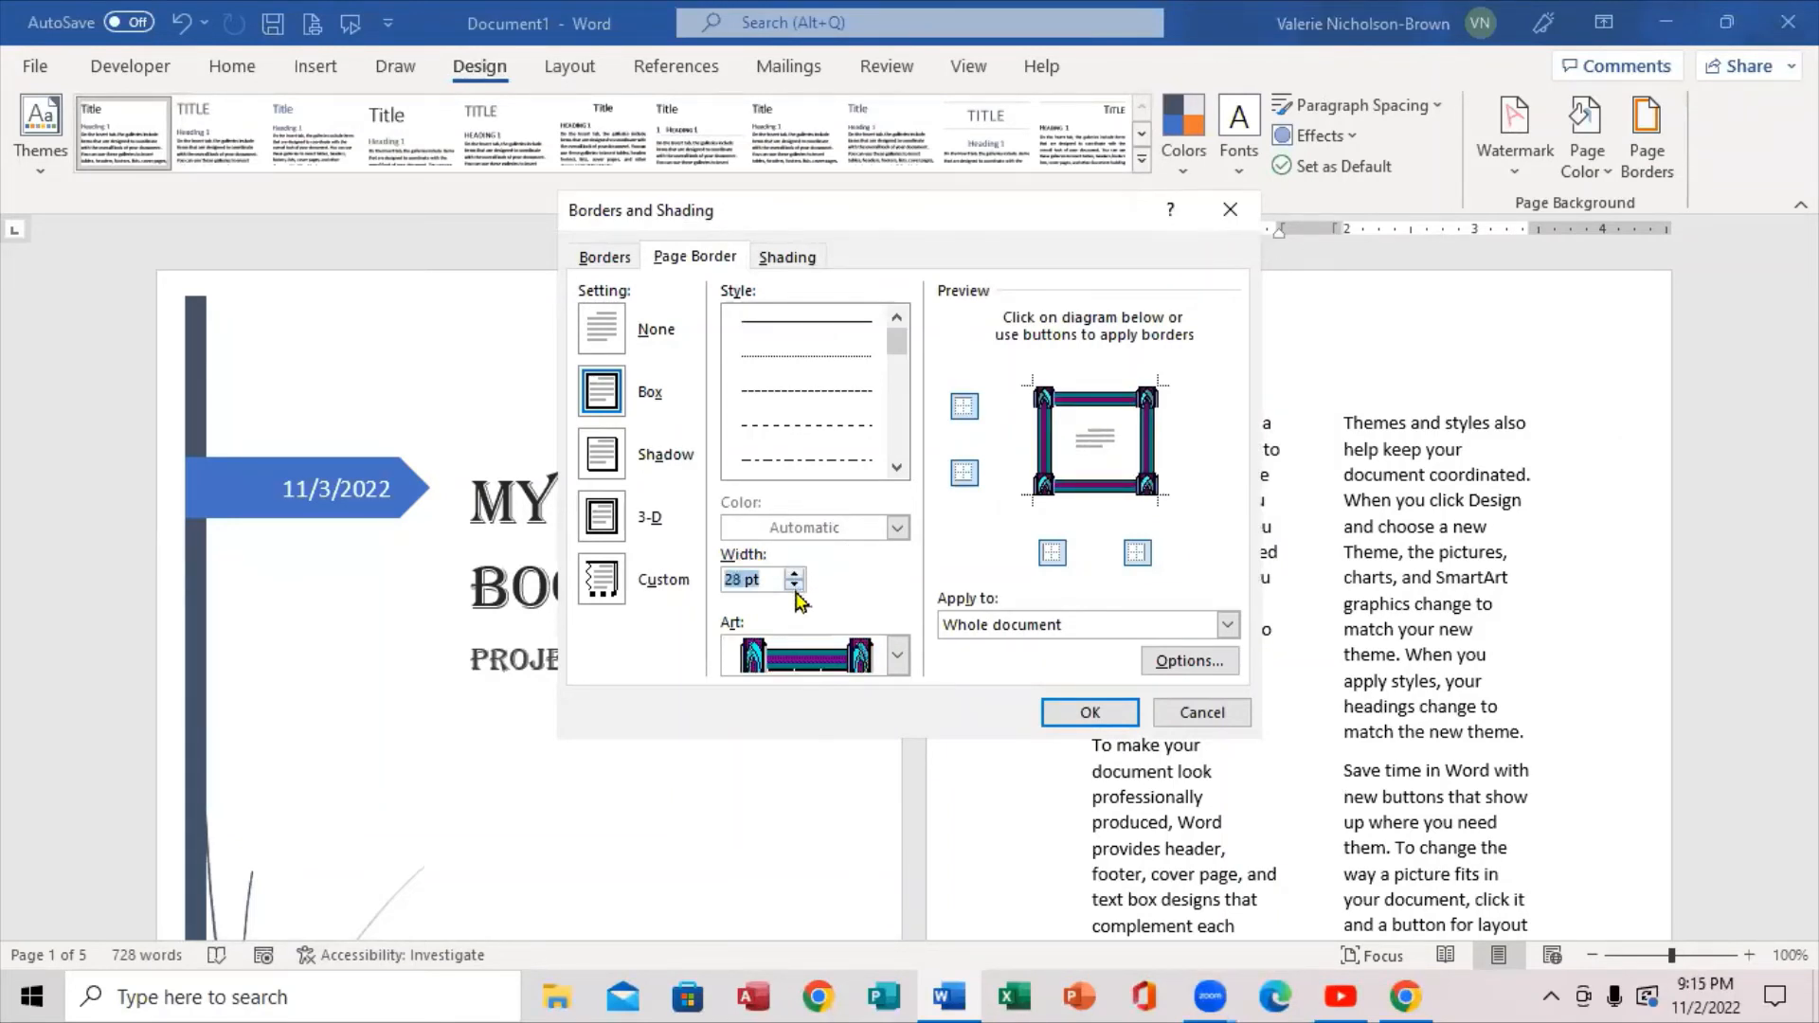
click(794, 586)
click(794, 586)
click(794, 586)
click(794, 586)
click(794, 585)
click(794, 586)
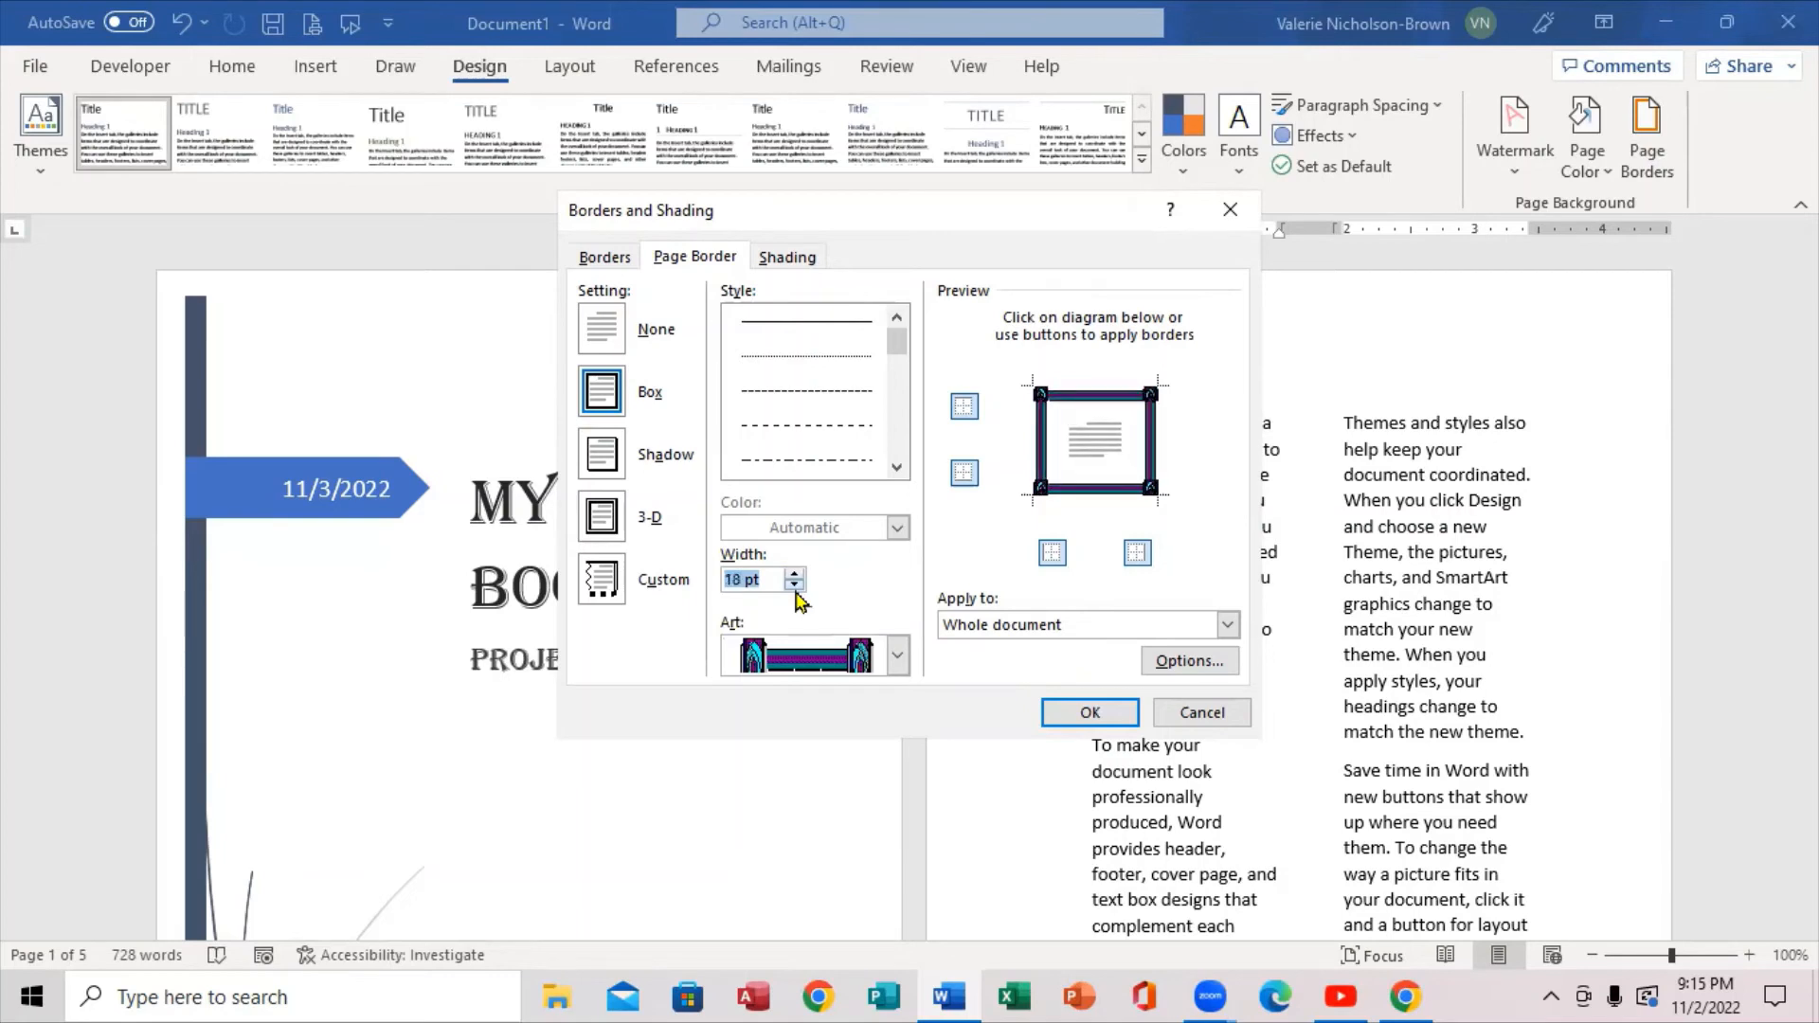
click(794, 586)
click(794, 585)
click(794, 586)
click(794, 586)
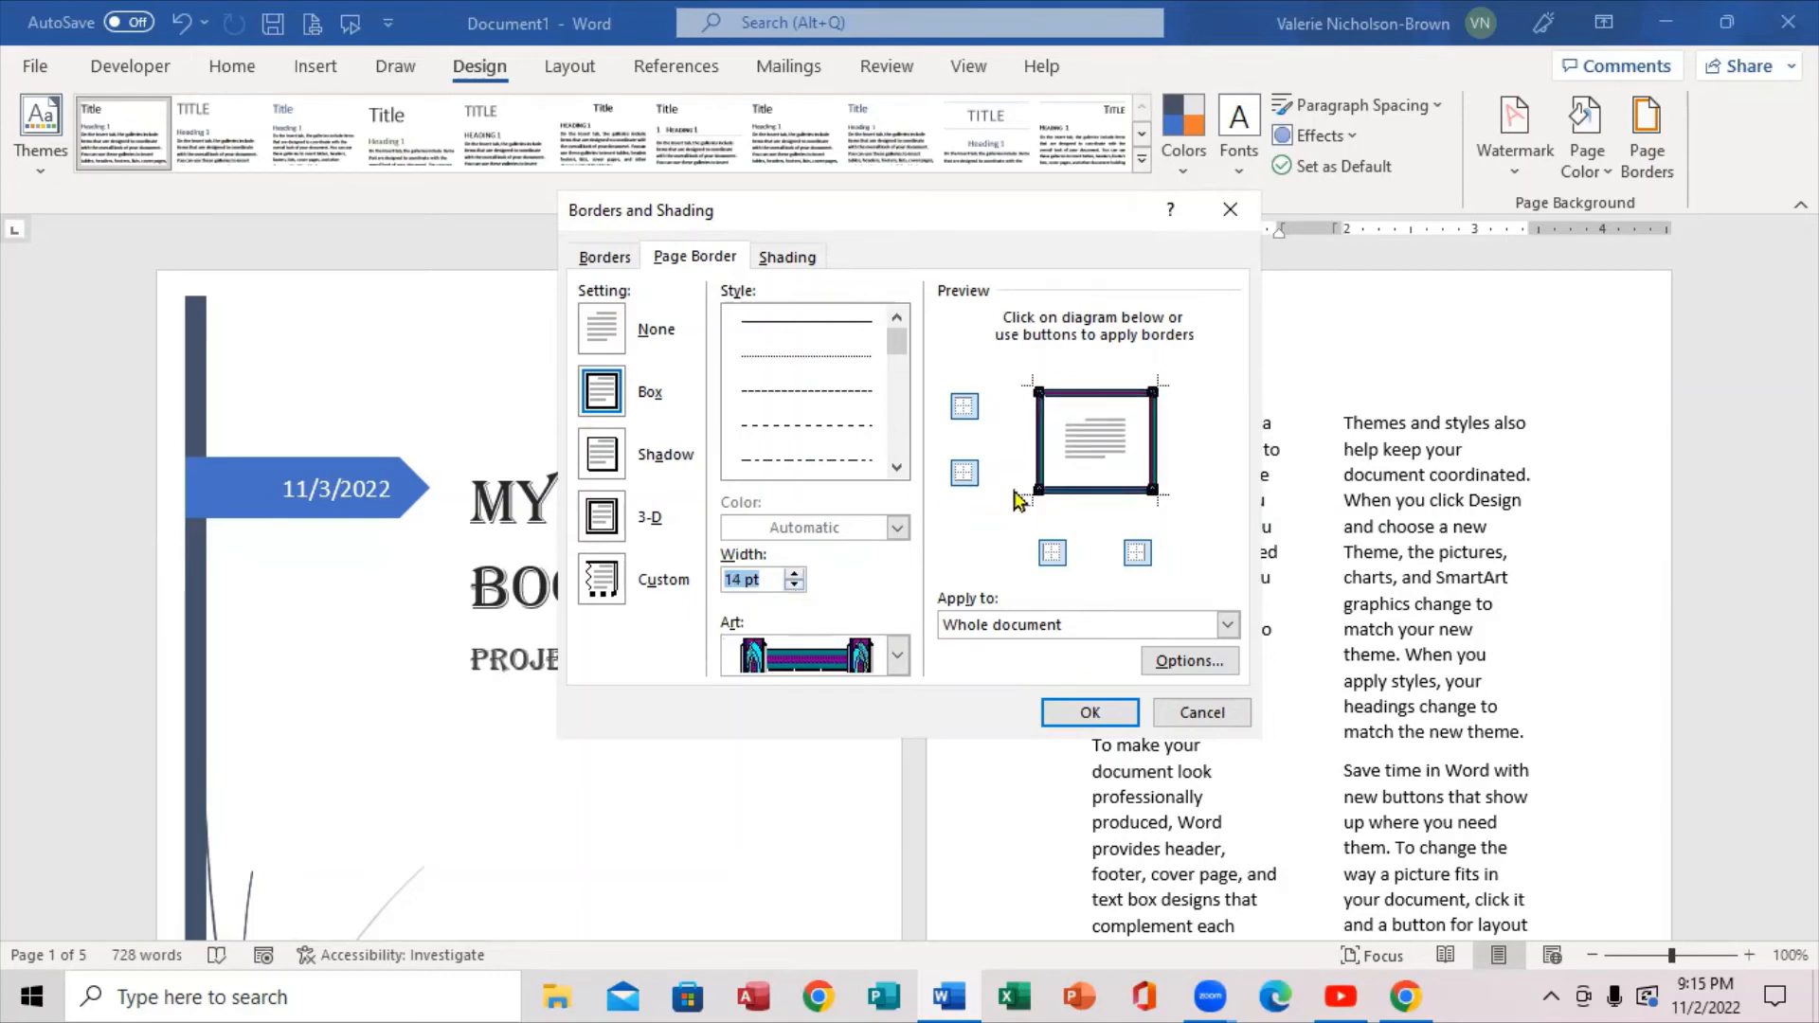
click(794, 586)
click(794, 585)
click(794, 585)
click(794, 586)
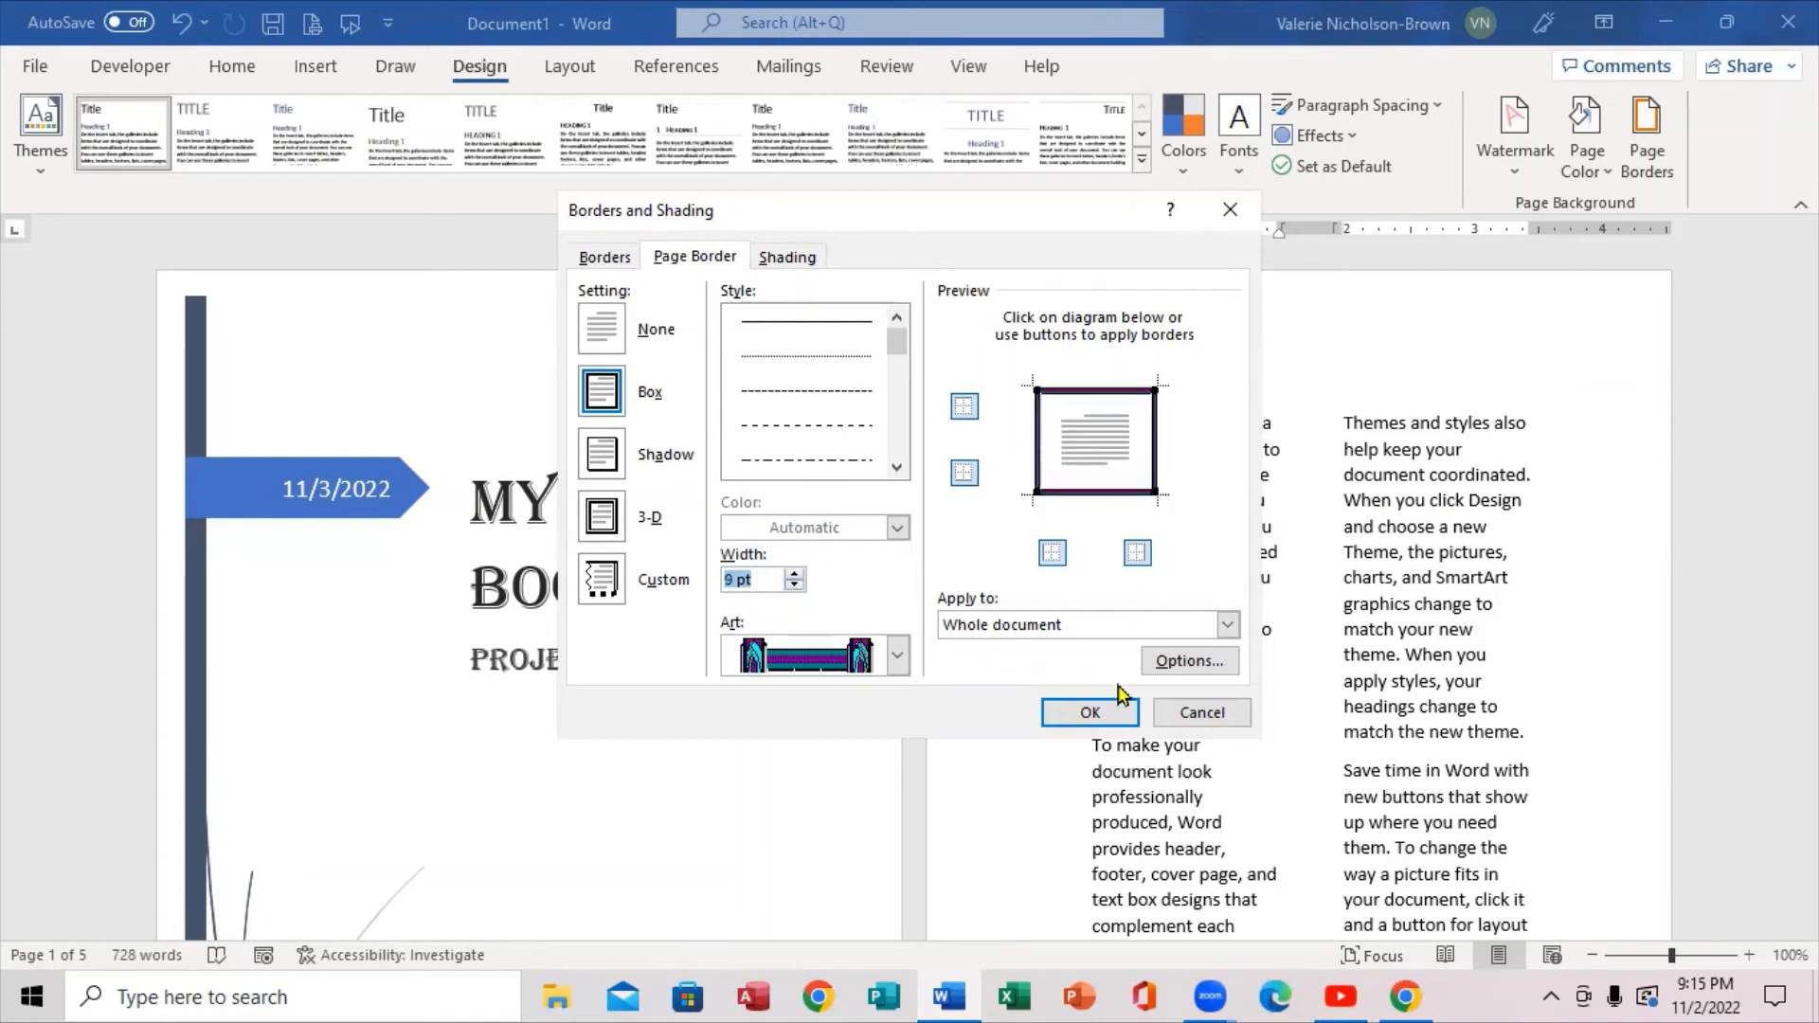
click(1090, 715)
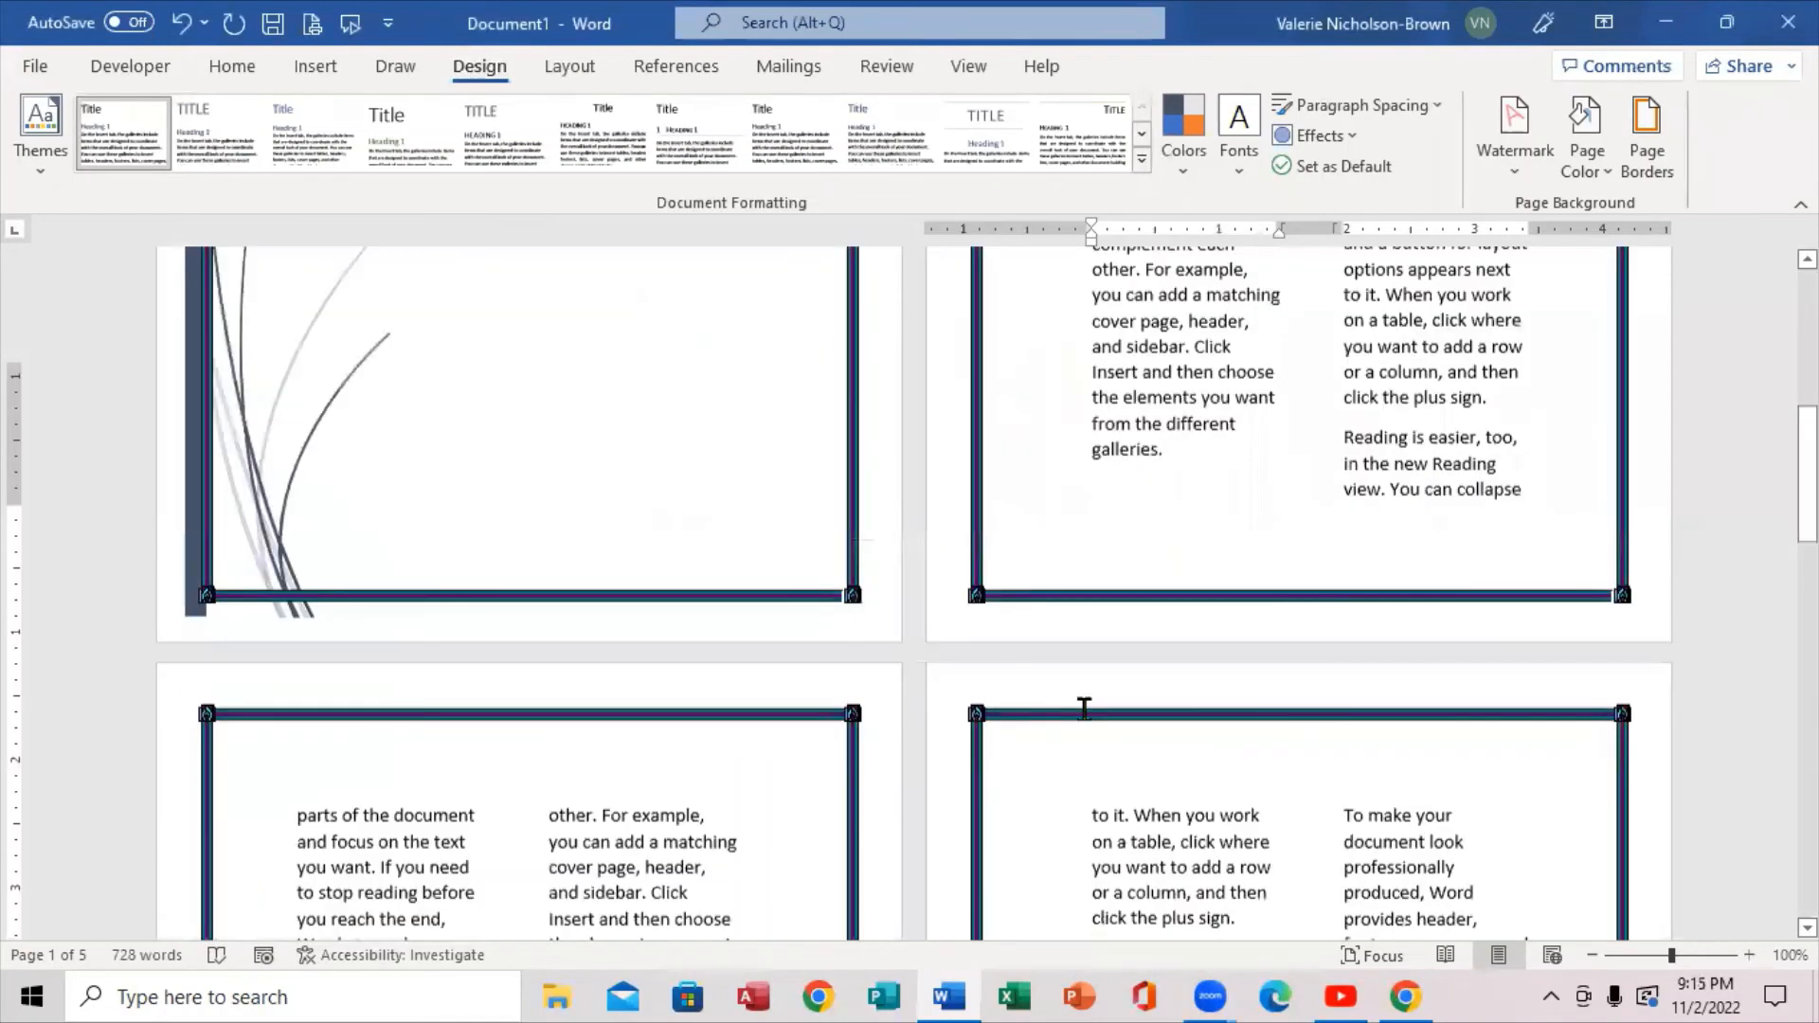
Limit the page border to "This section - All except first page" so the cover page has none, and check the pages.
scroll(1084, 709, down, 3)
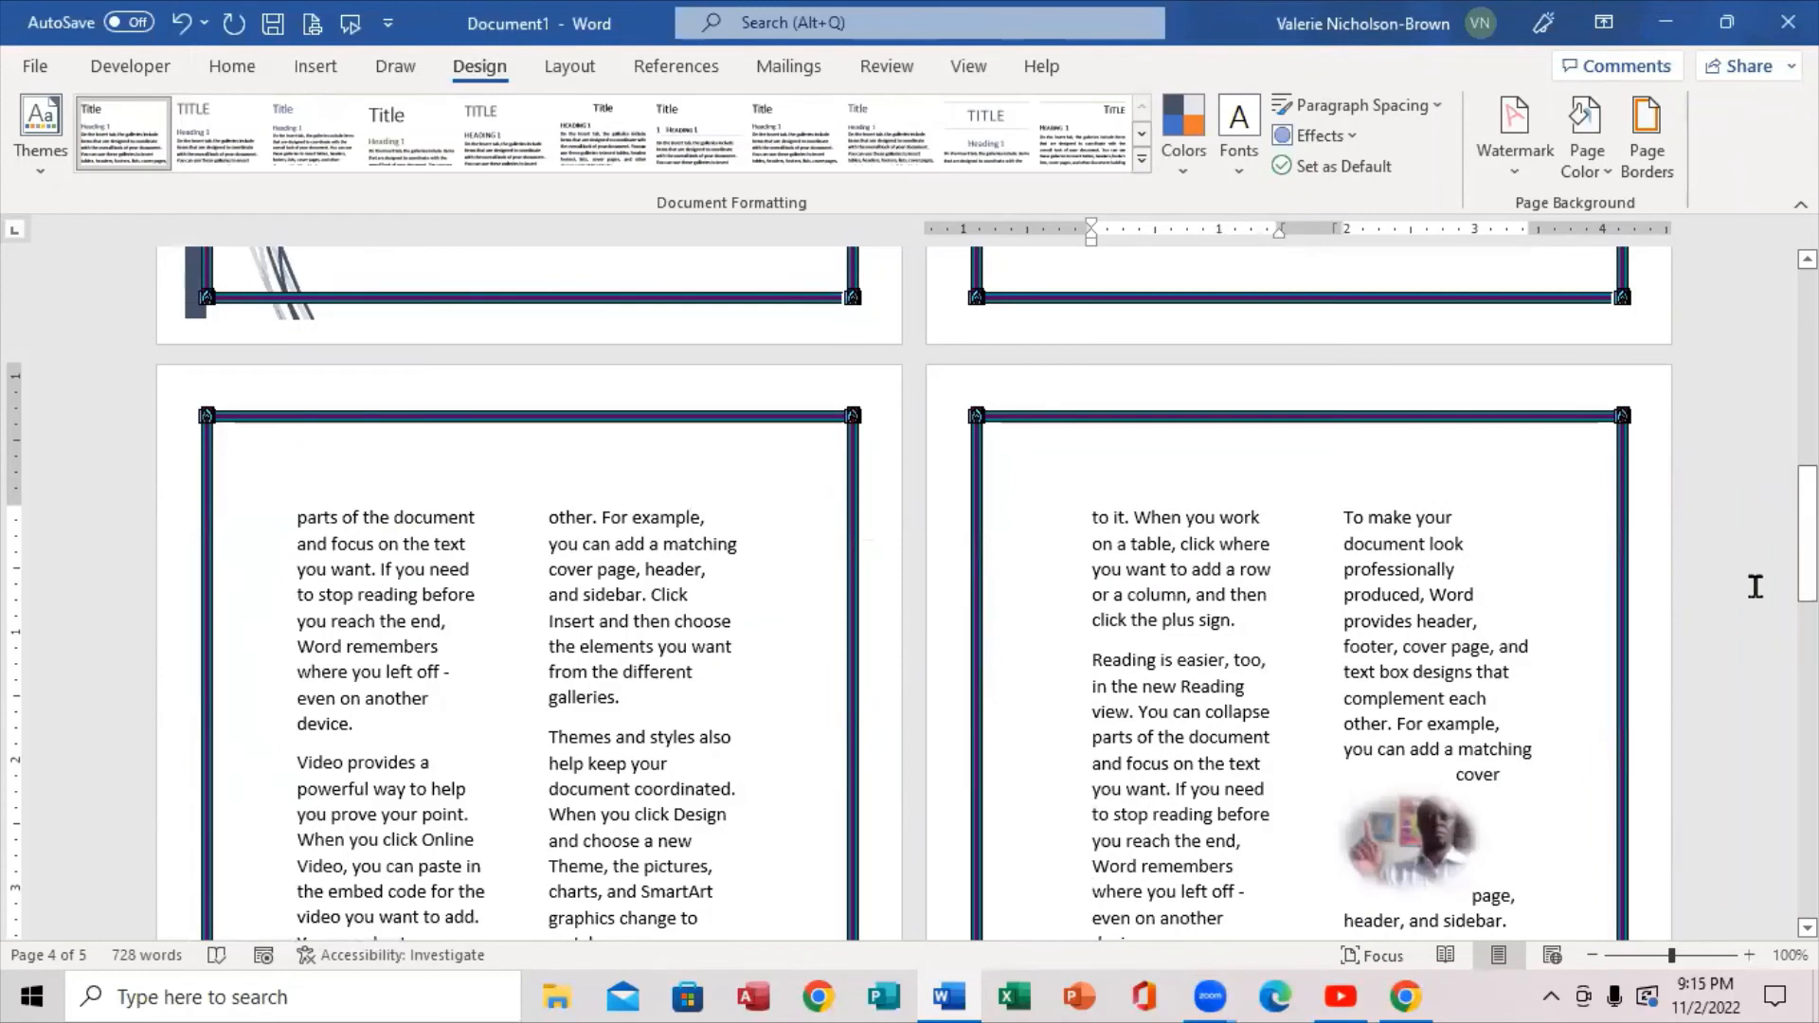
drag(1807, 578, 1770, 386)
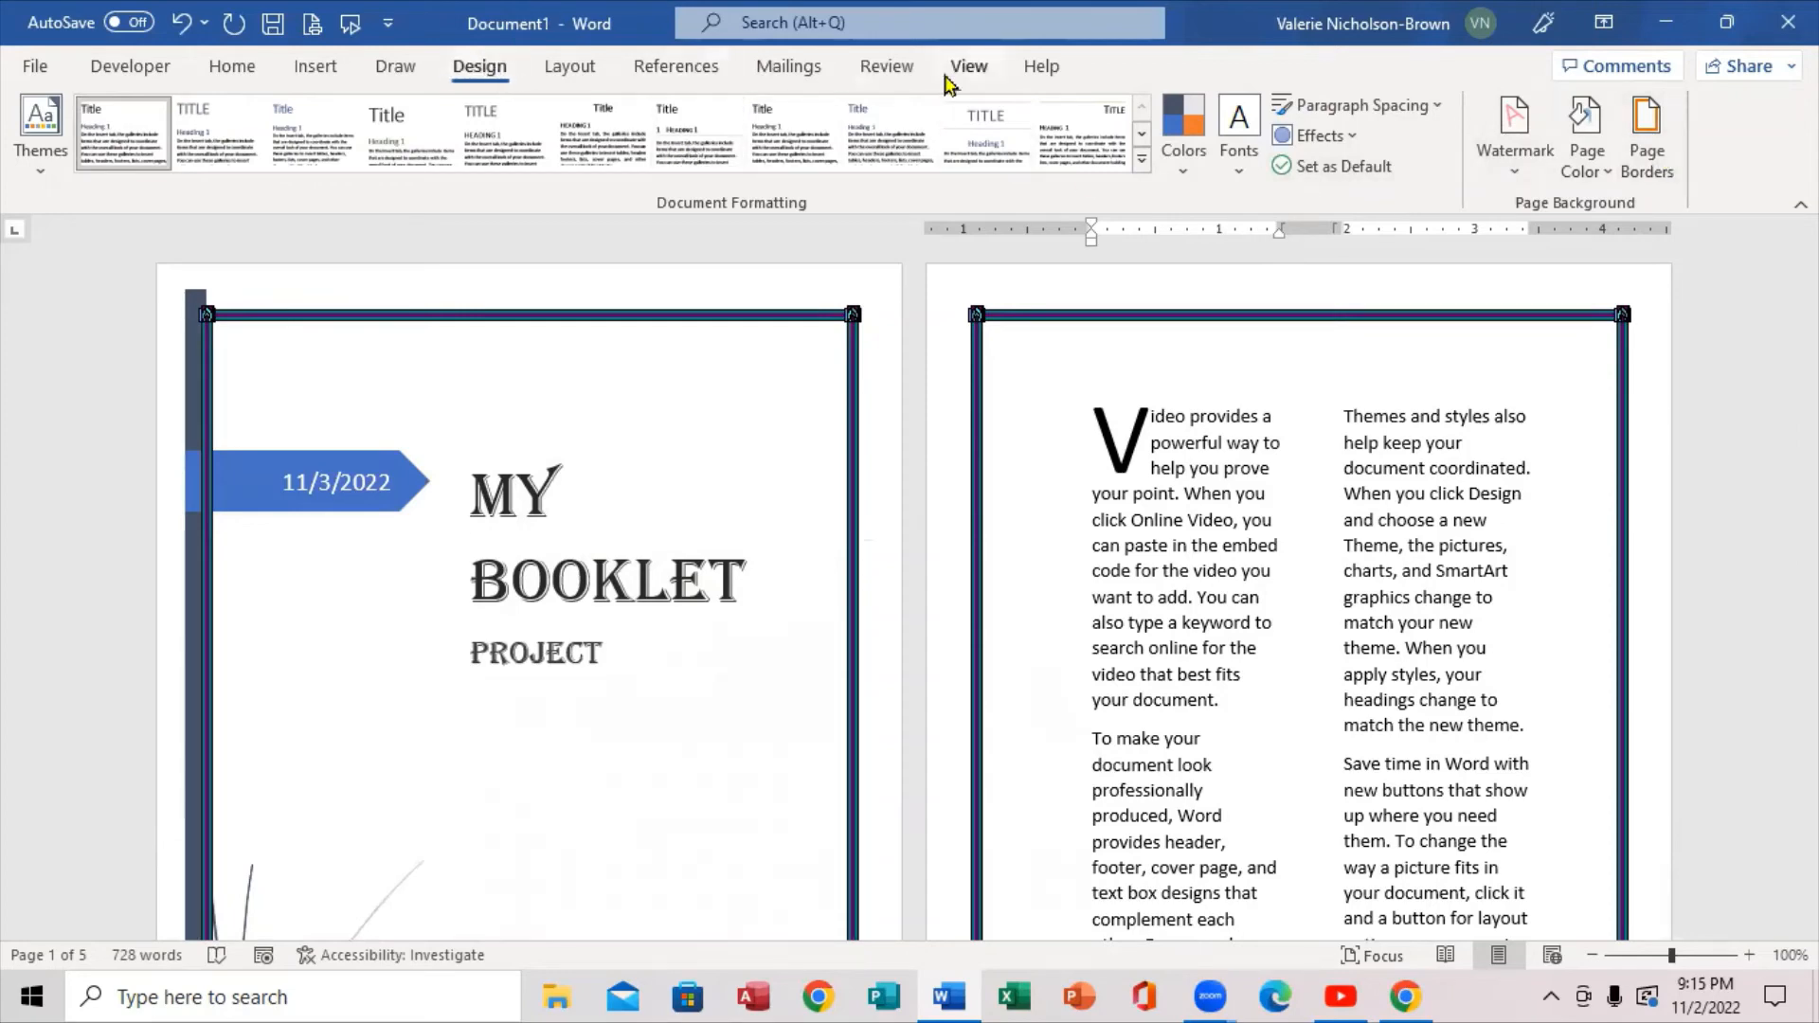
click(1637, 144)
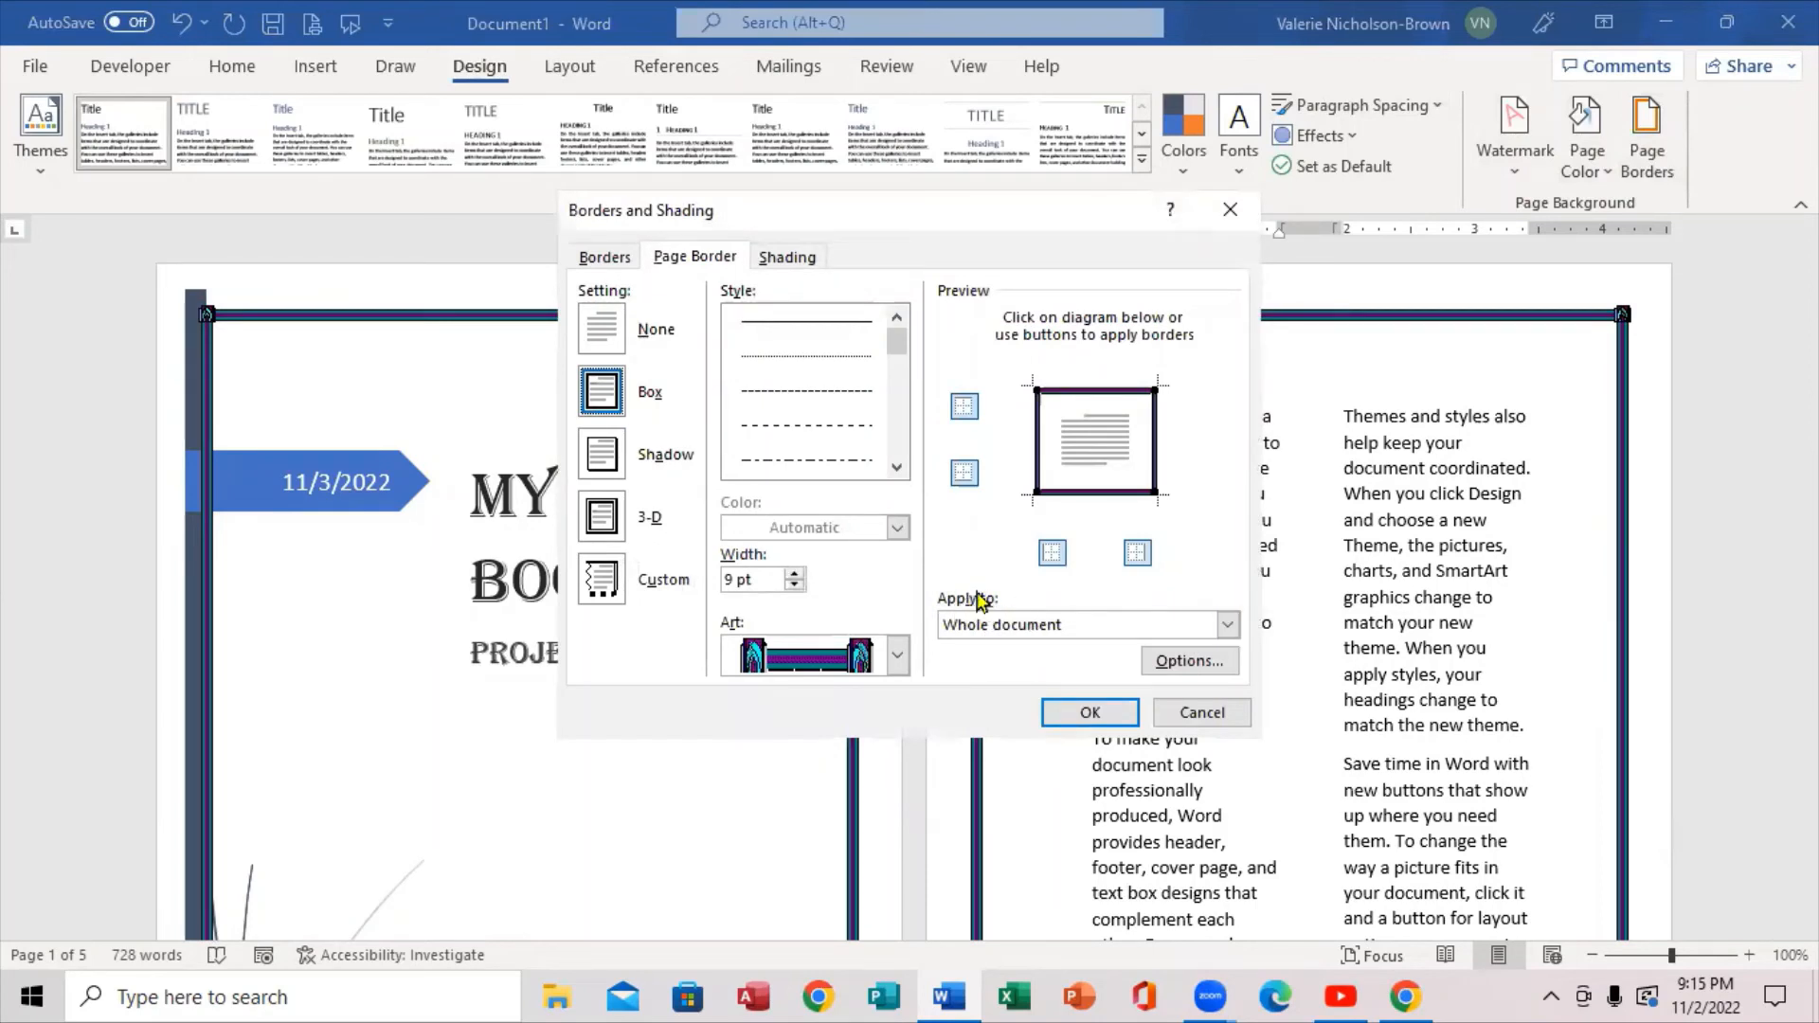
click(1229, 626)
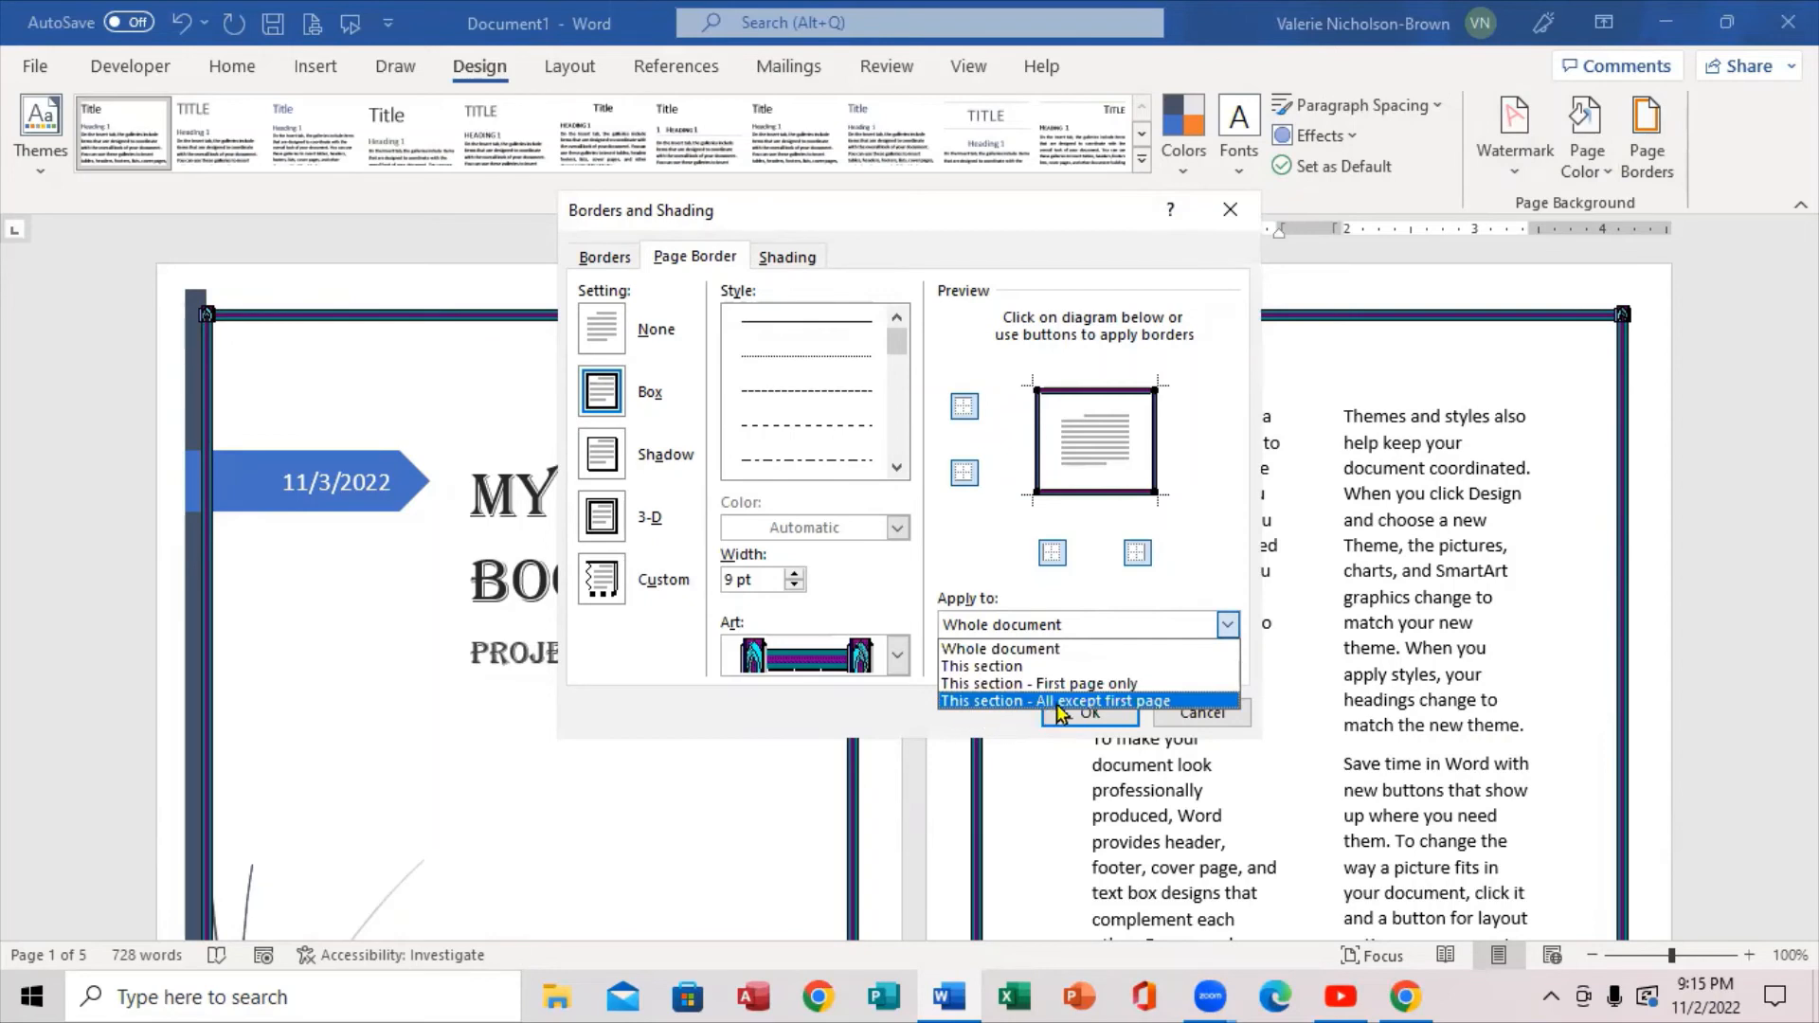
click(1136, 702)
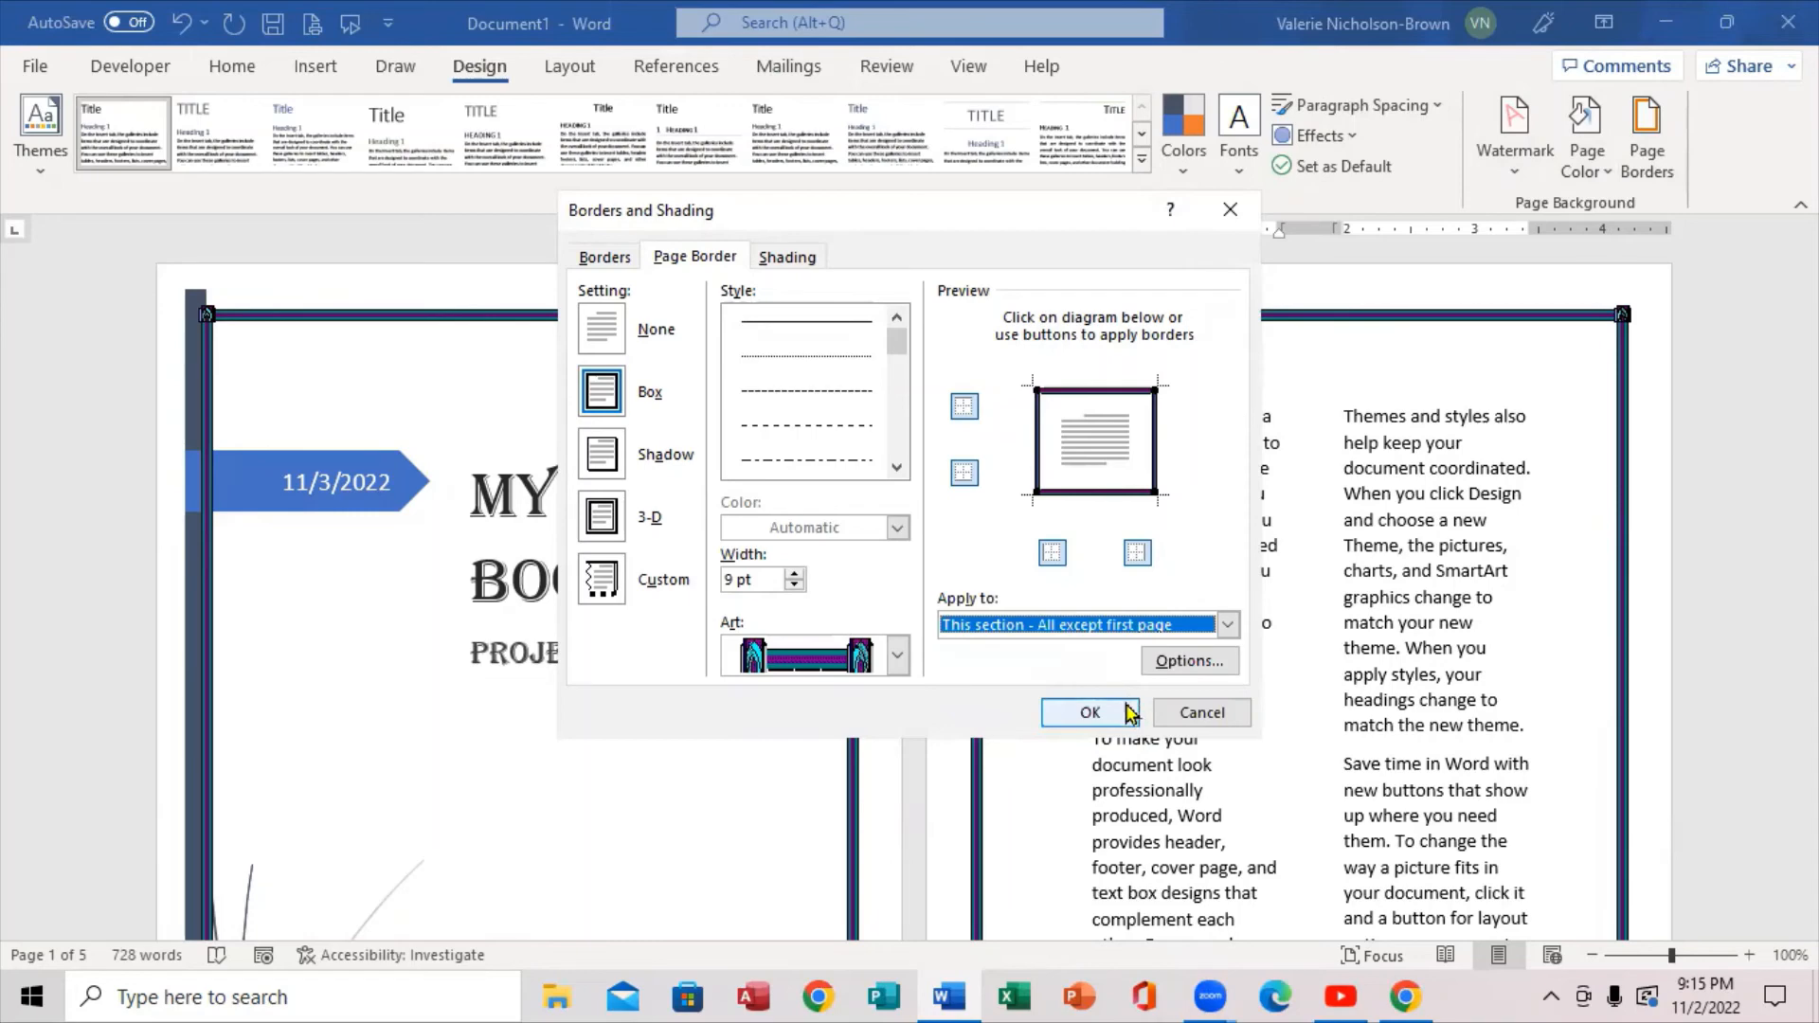
click(1090, 712)
scroll(1085, 700, down, 10)
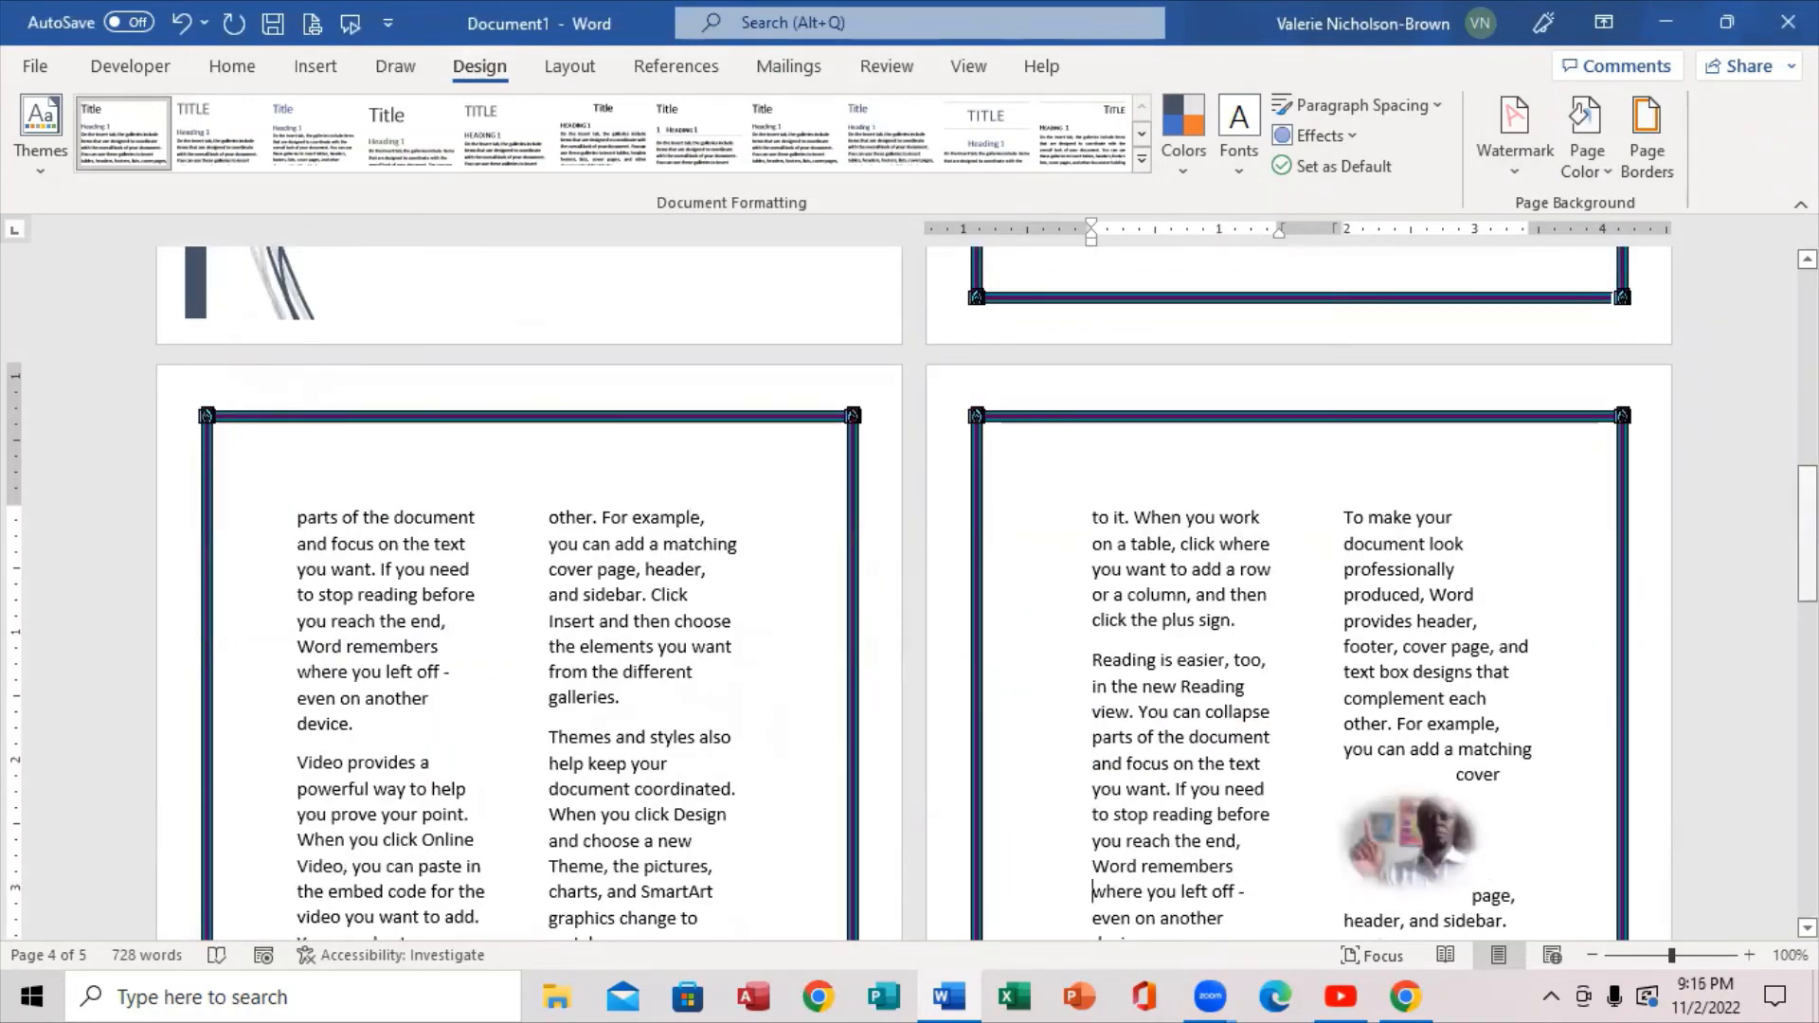
scroll(1780, 367, up, 10)
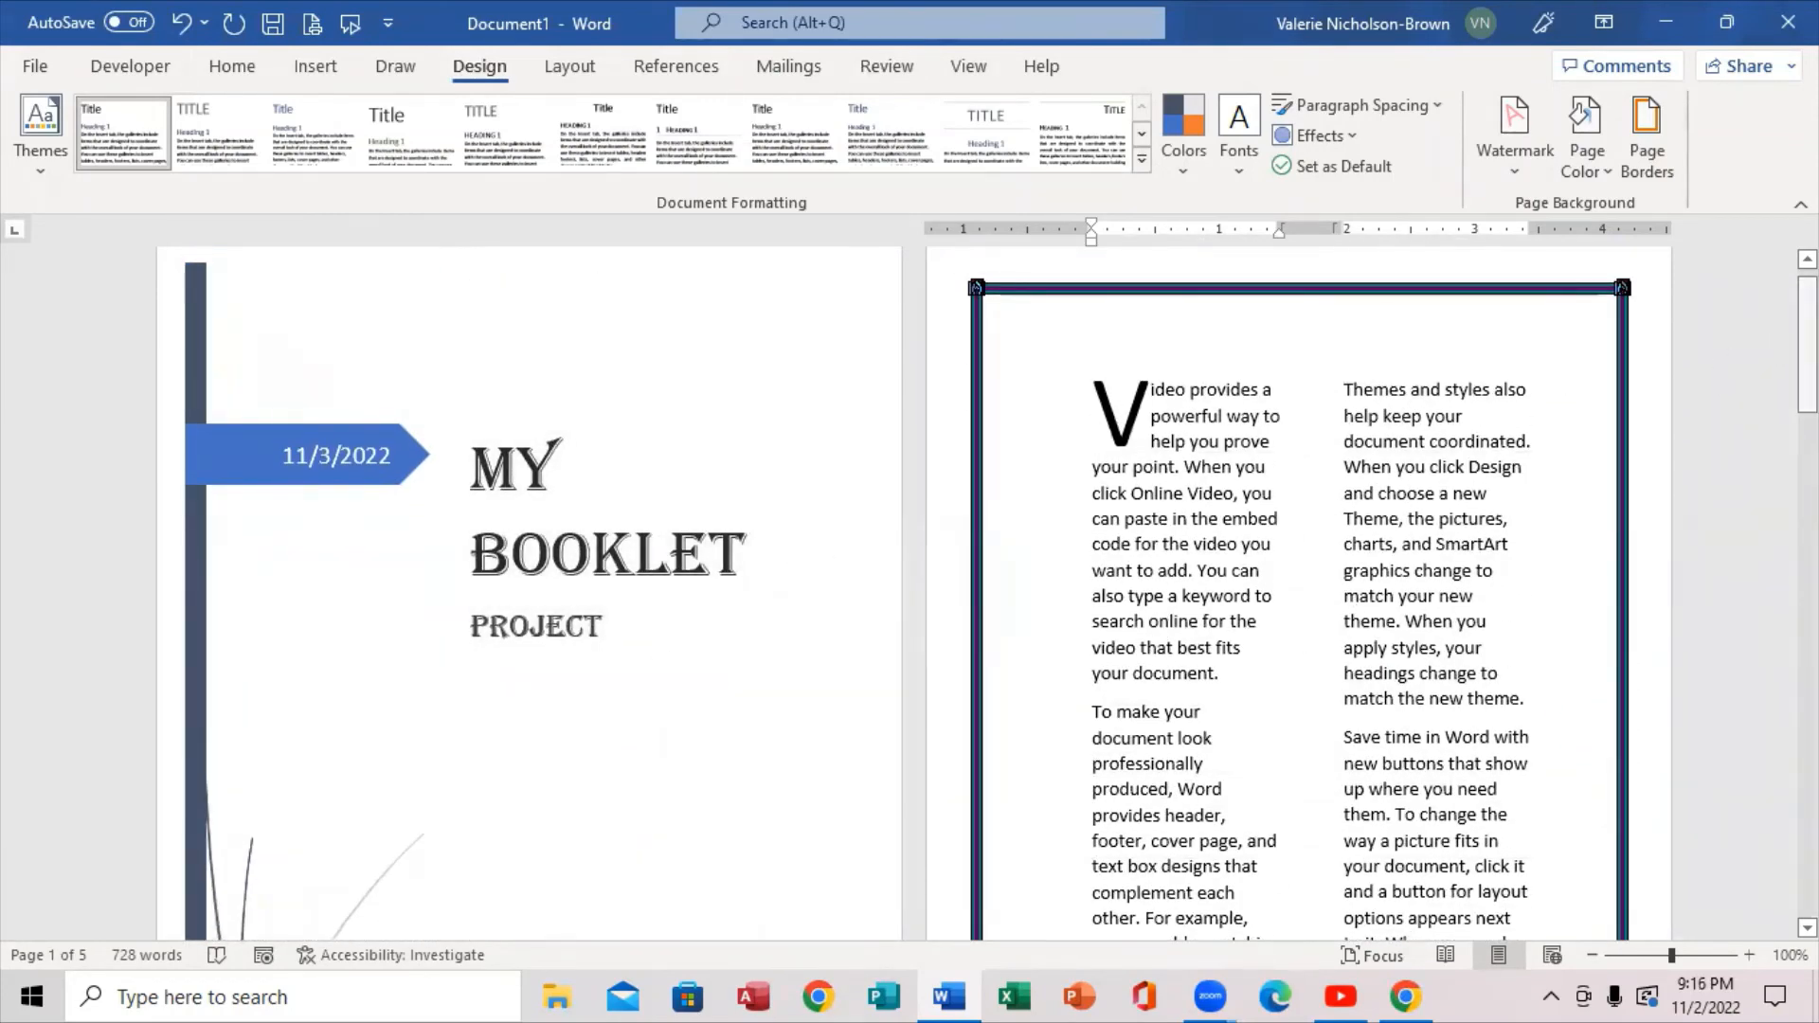
drag(1808, 346, 1808, 360)
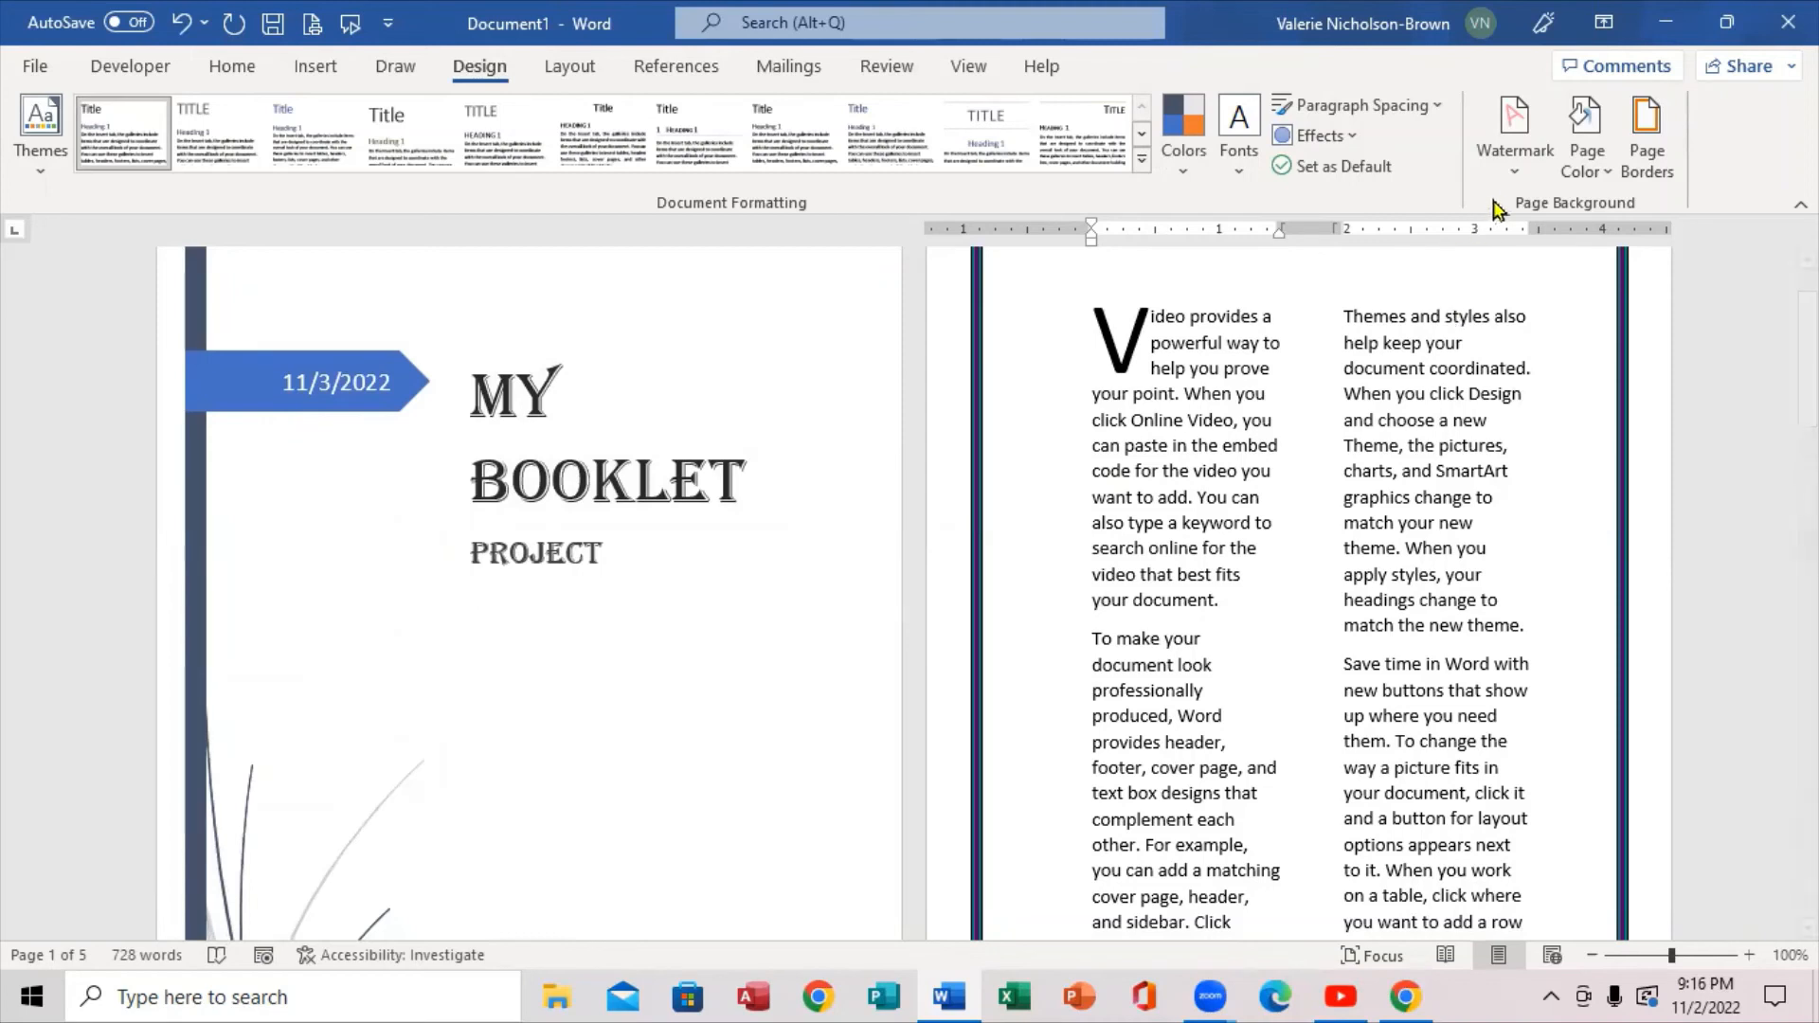
Add the diagonal DO NOT COPY 1 watermark to the booklet and look over its pages.
click(1516, 178)
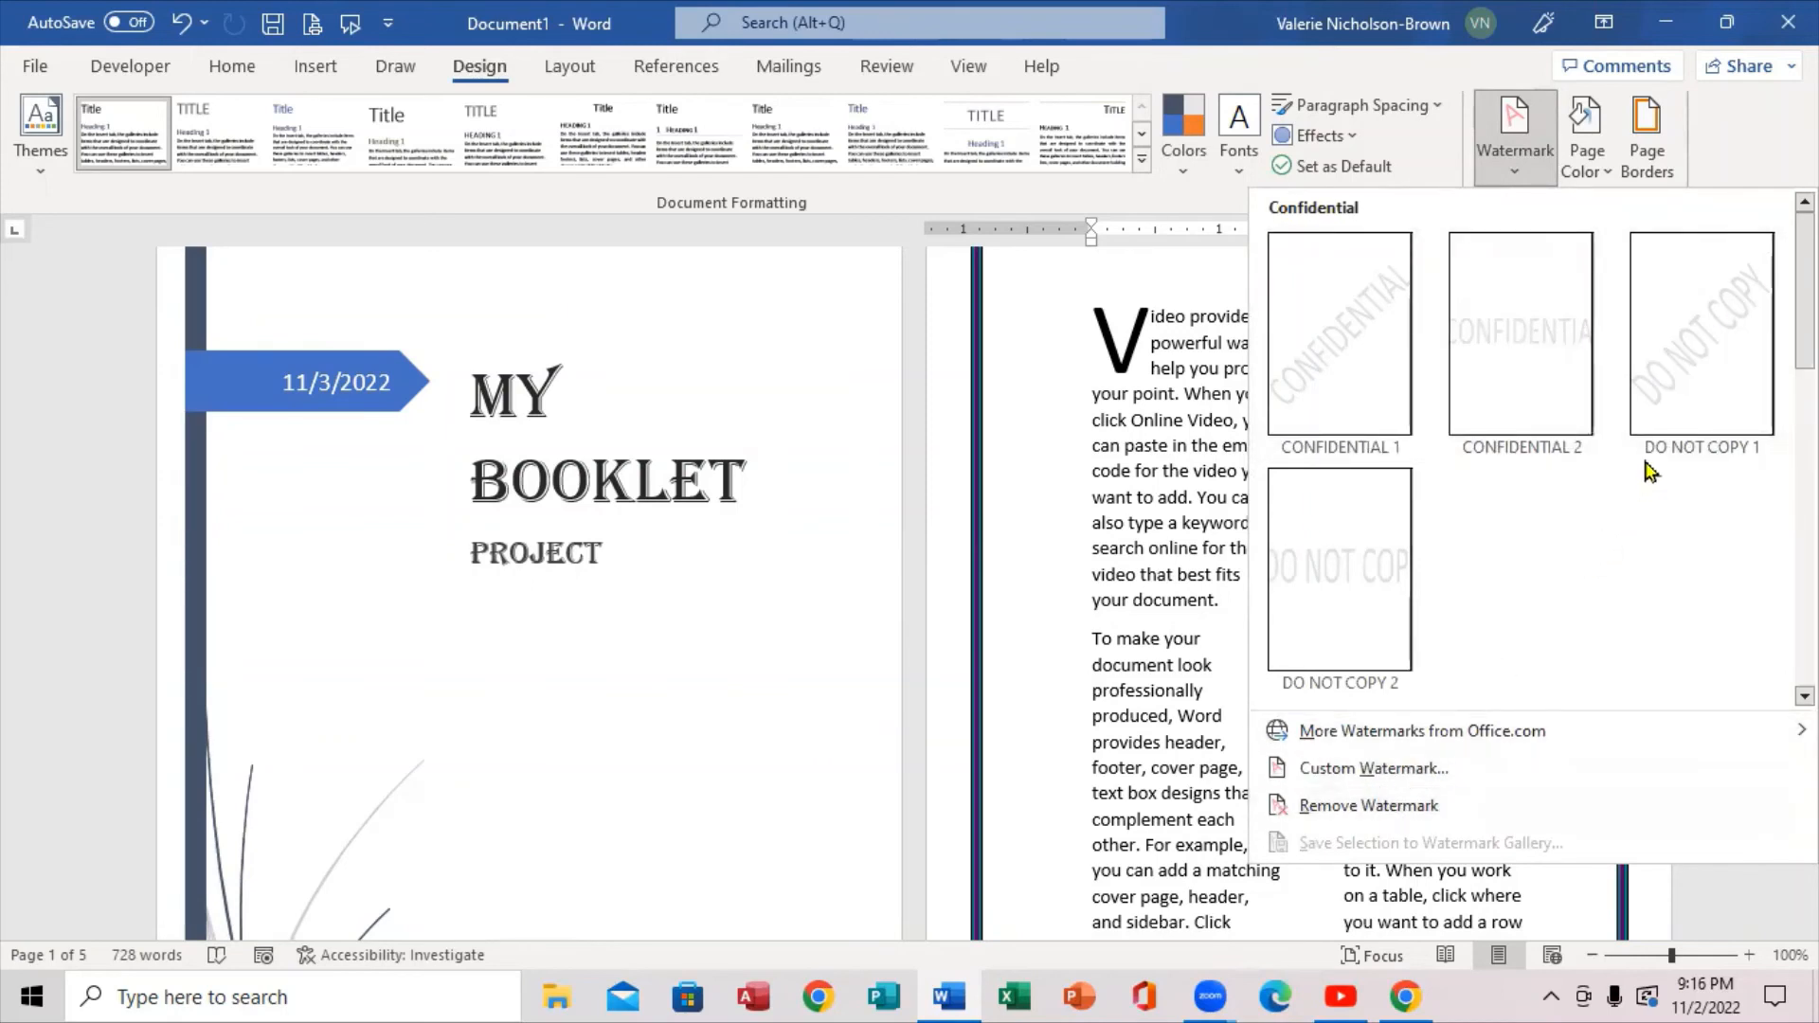
click(1685, 414)
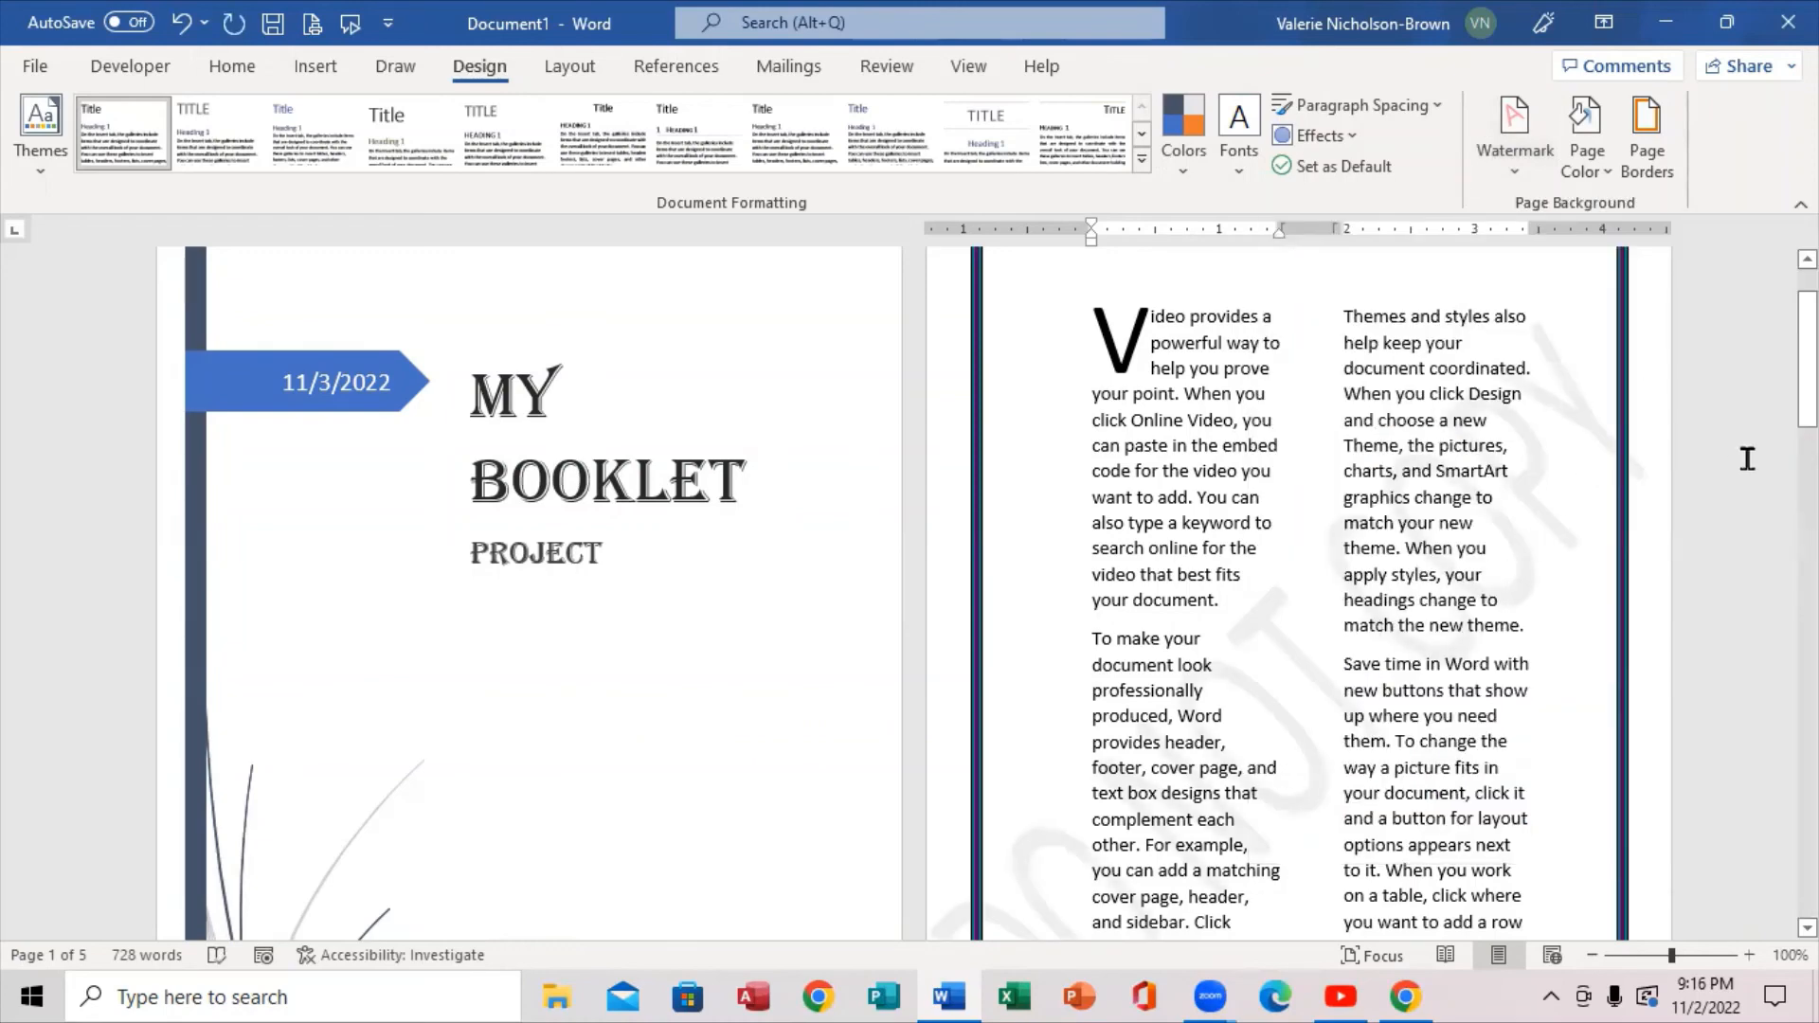
drag(1807, 360, 1807, 572)
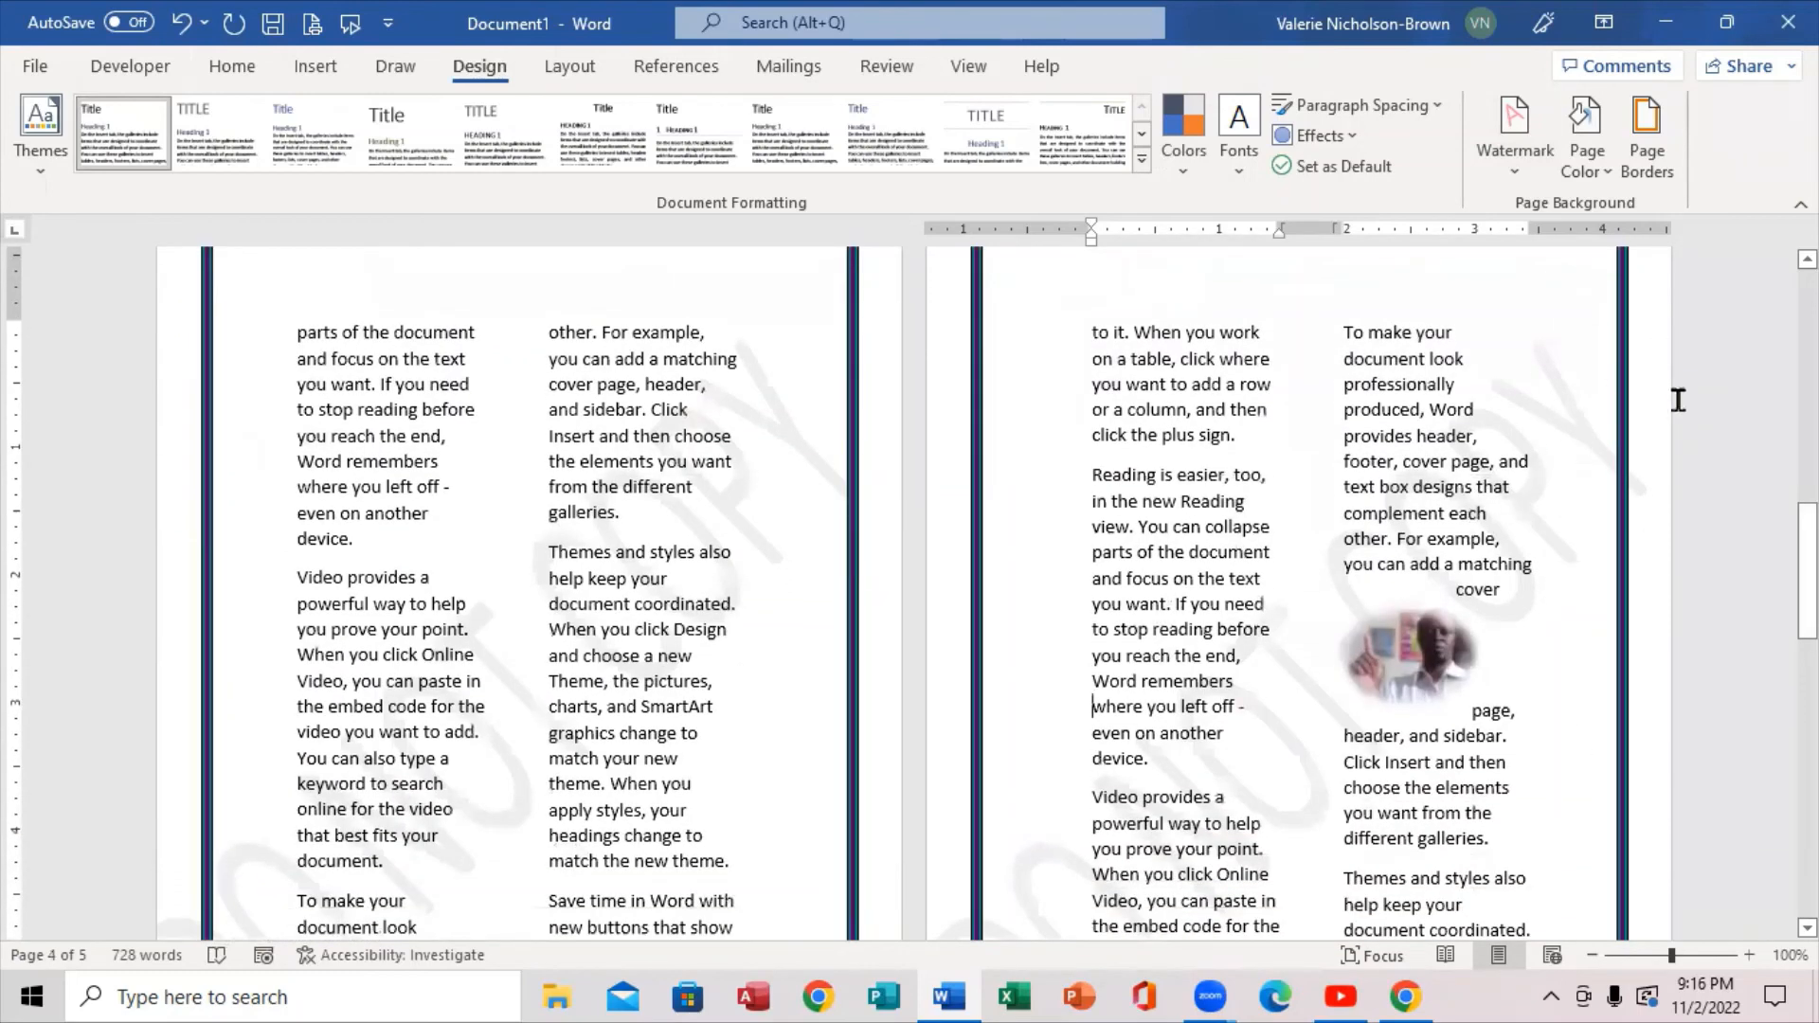
scroll(1114, 358, up, 10)
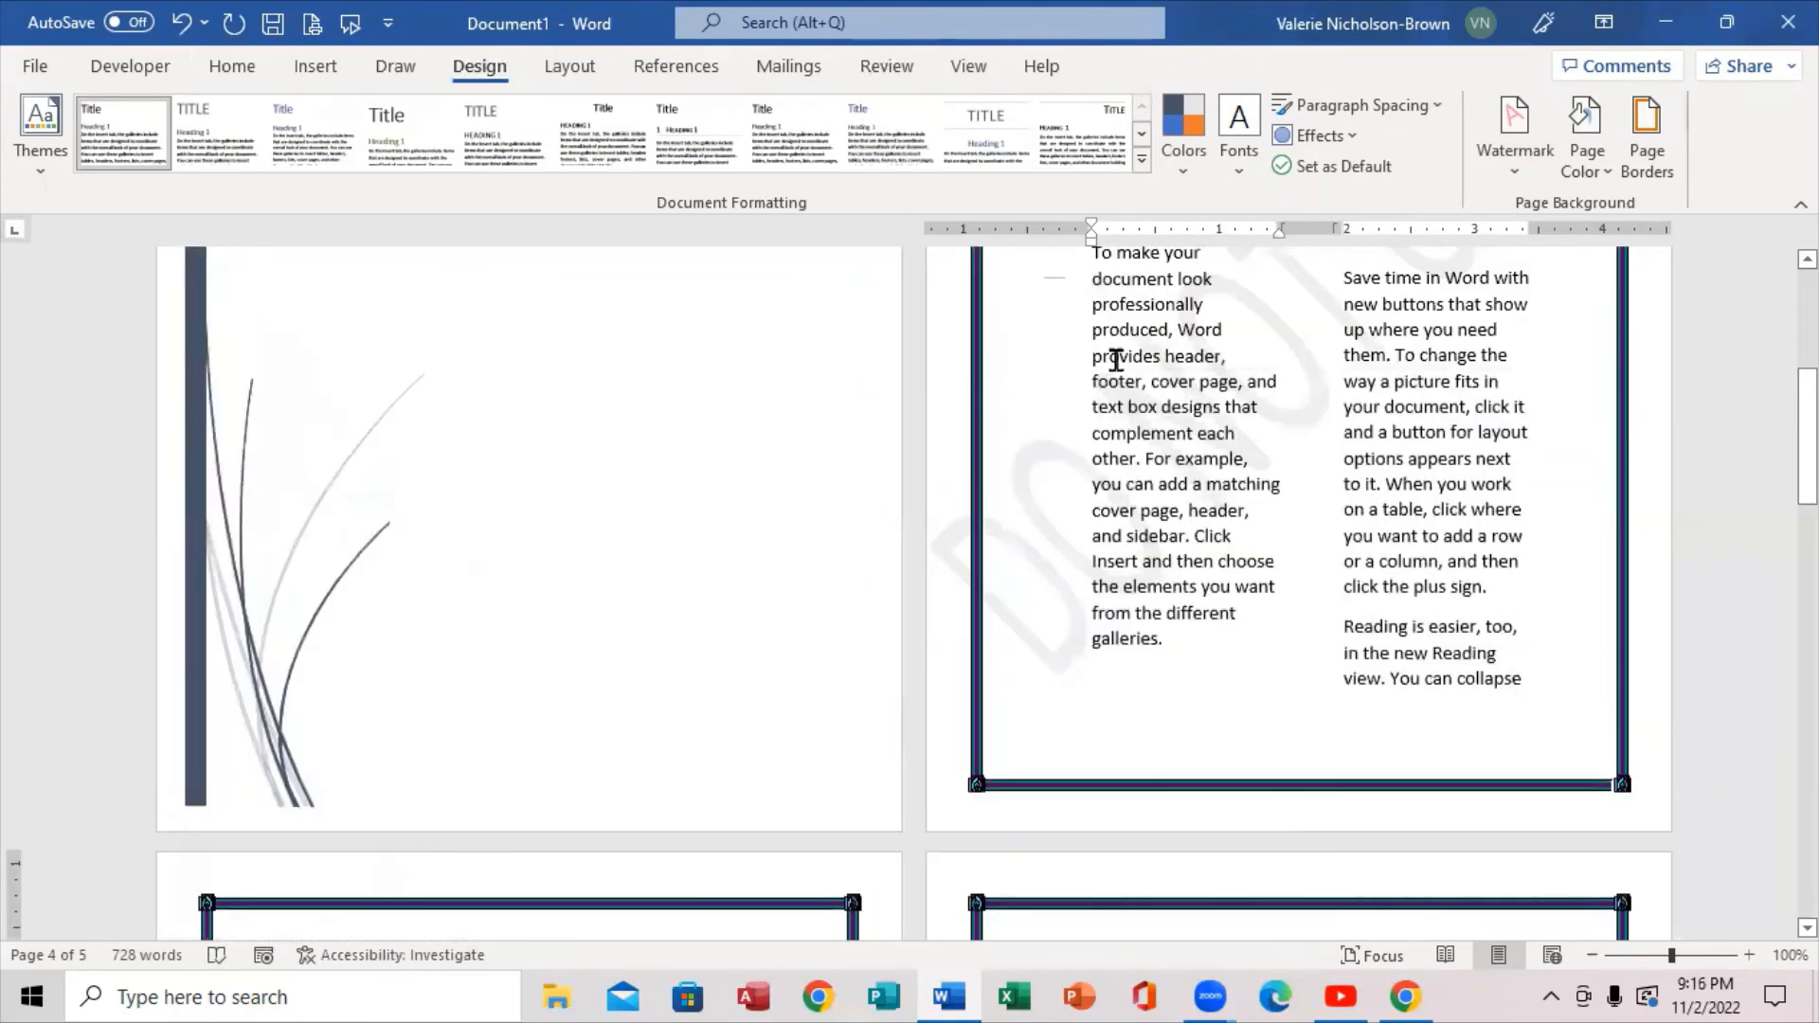
Review the bordered and watermarked pages in the print preview, view the one-sided and two-sided printing options, and return to the document.
click(34, 75)
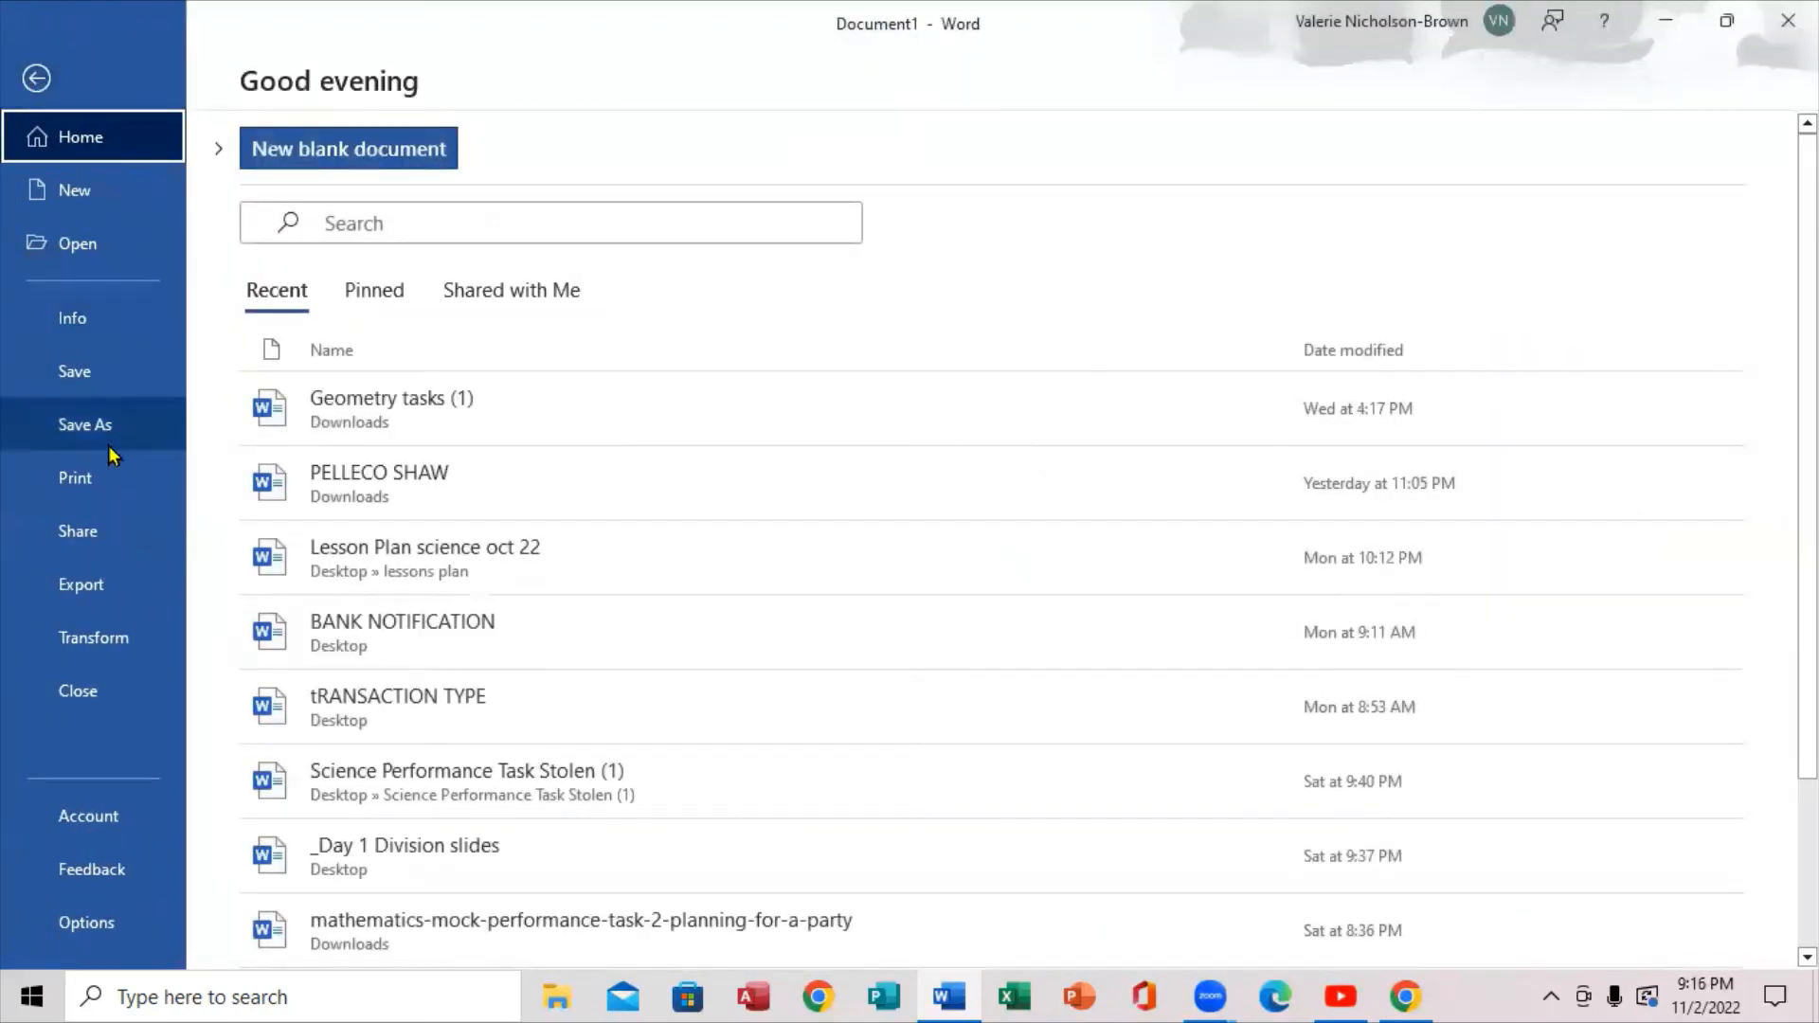
click(100, 493)
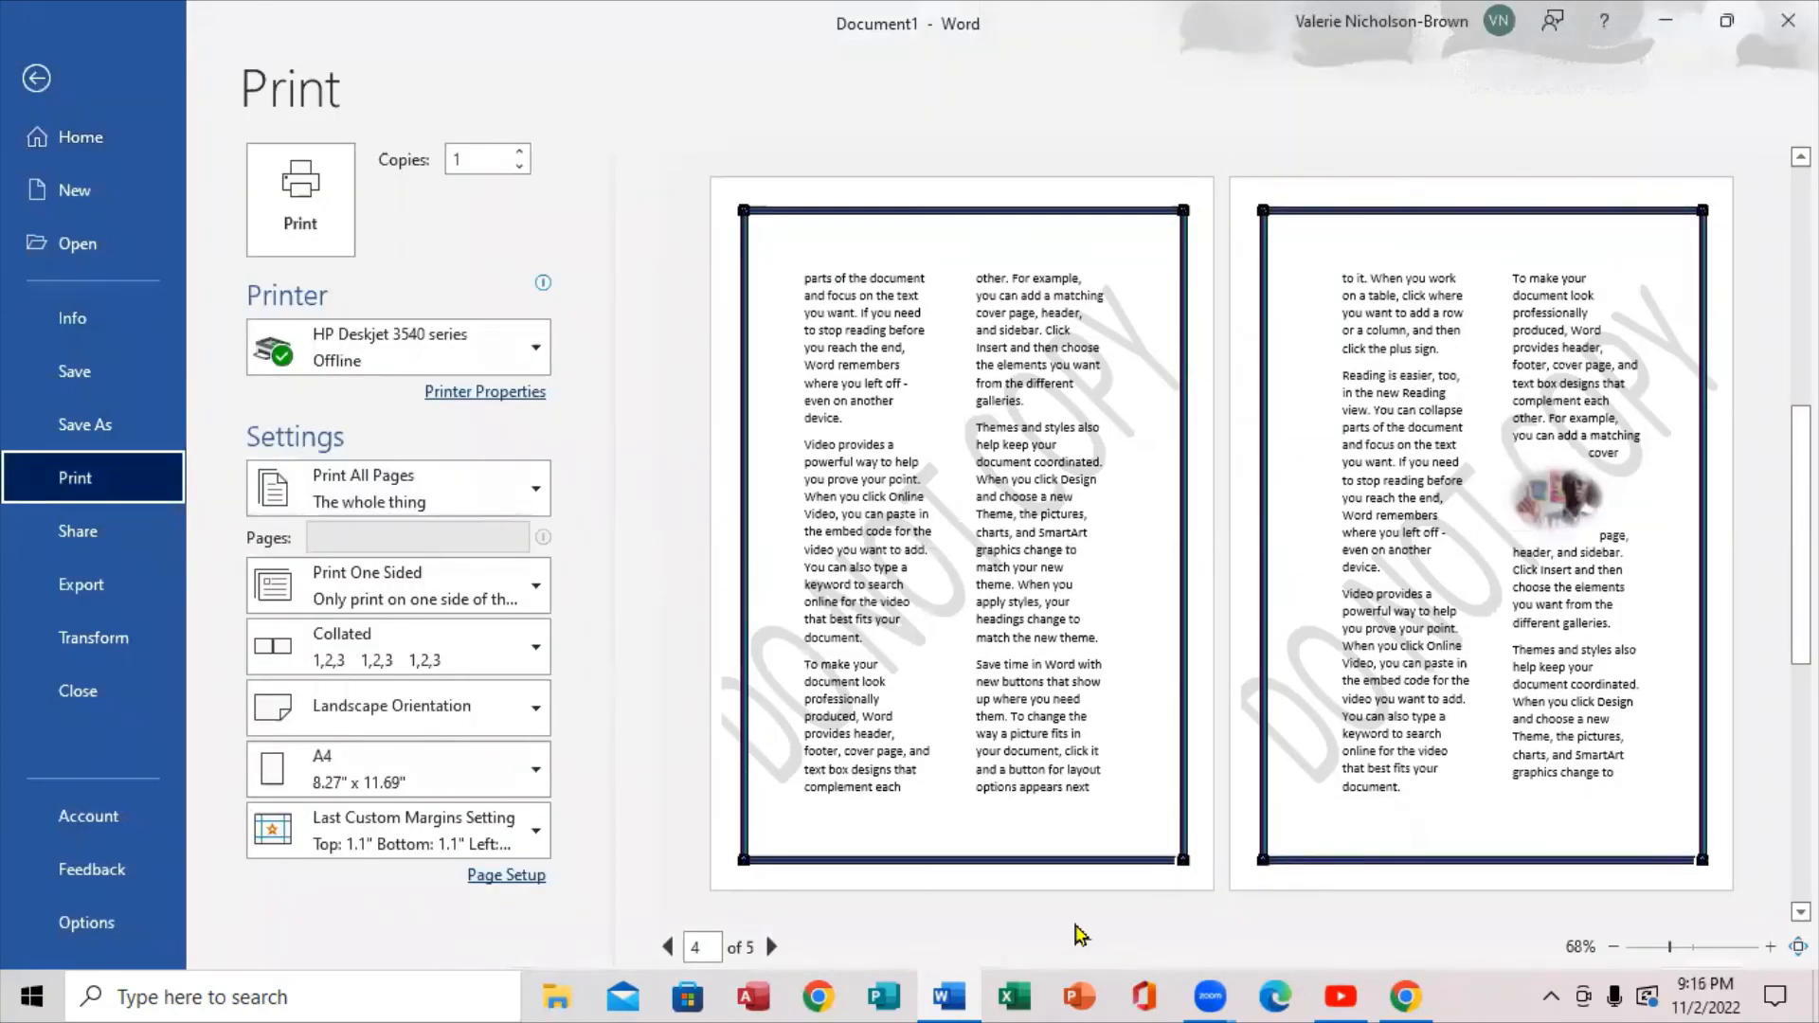
click(1081, 936)
scroll(1223, 533, up, 1)
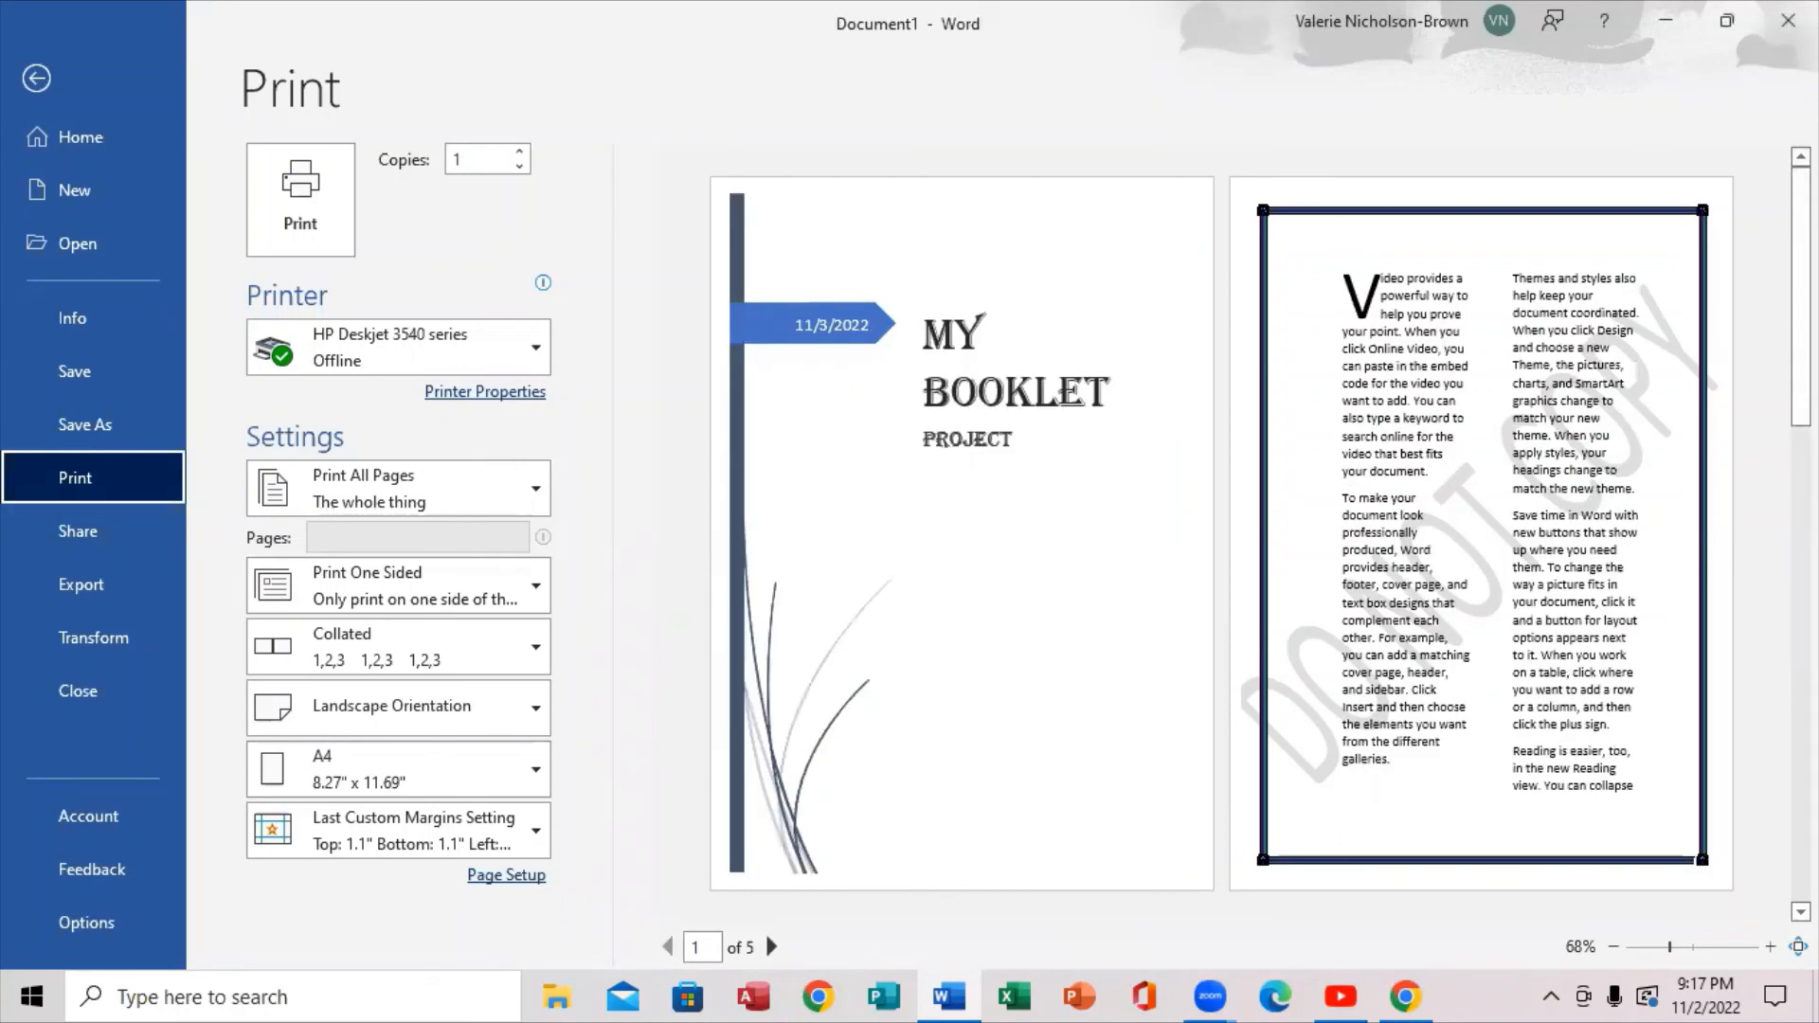
scroll(1099, 464, down, 1)
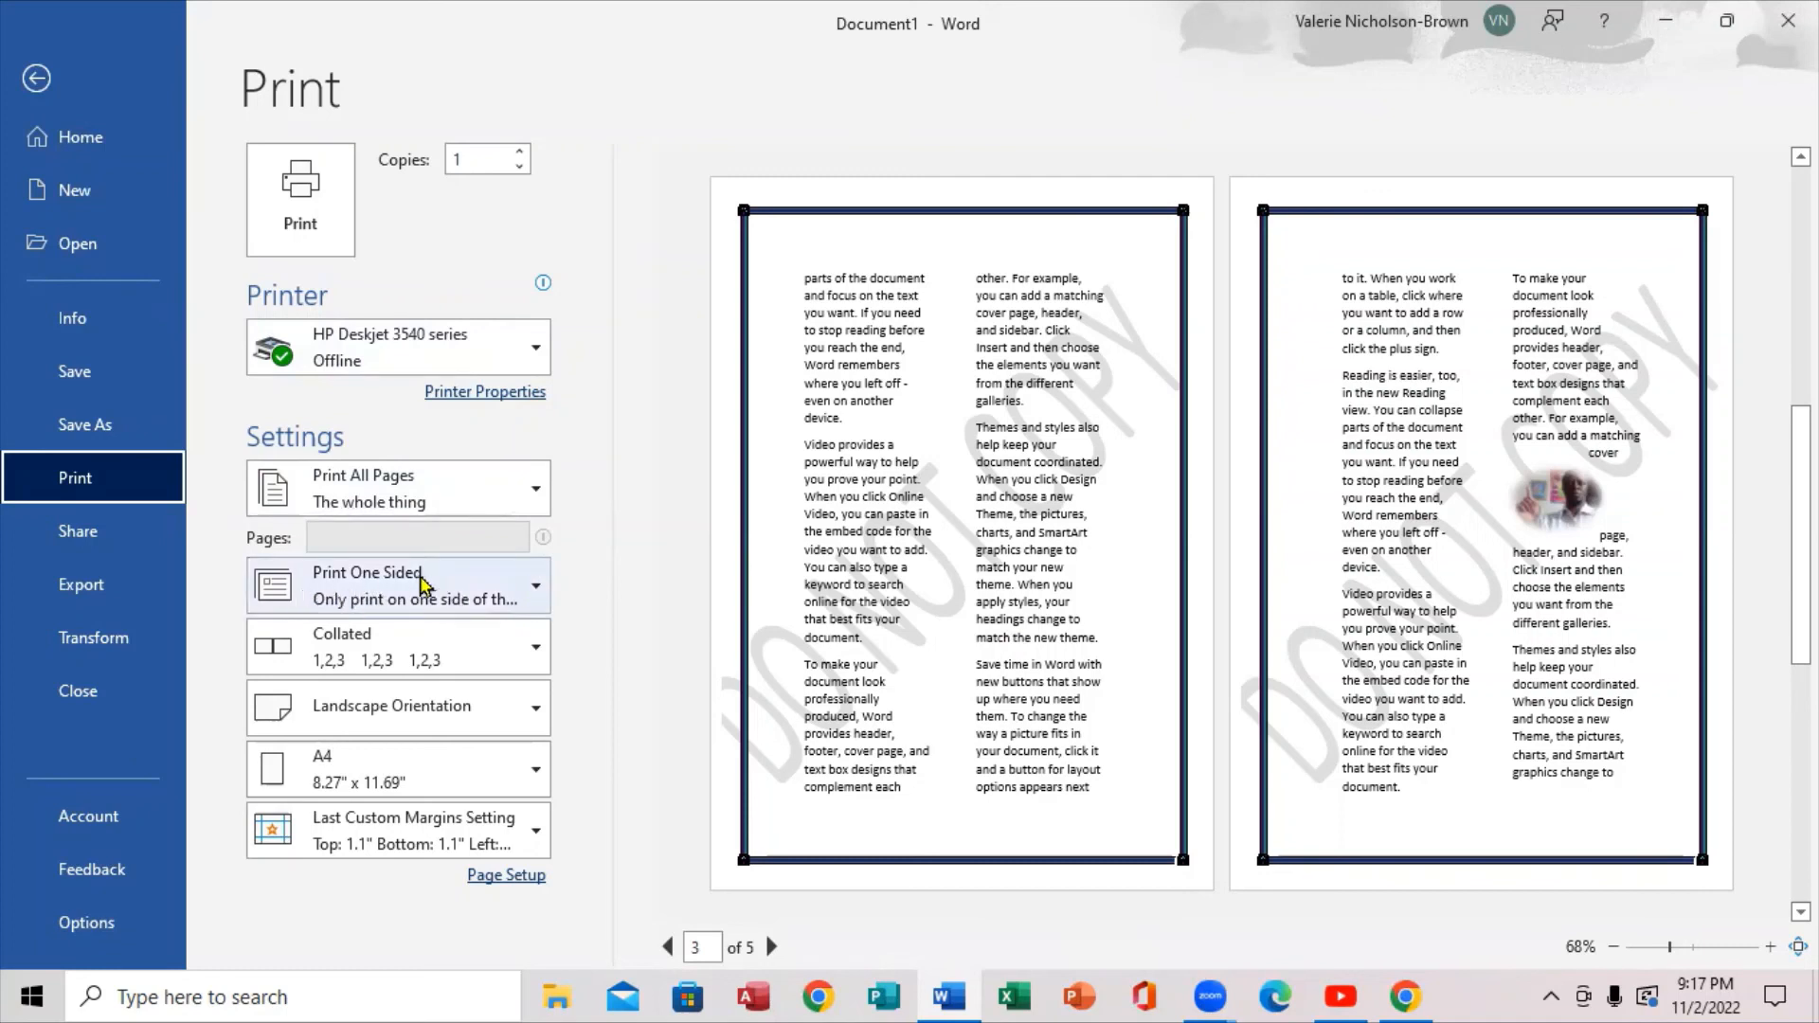
click(539, 591)
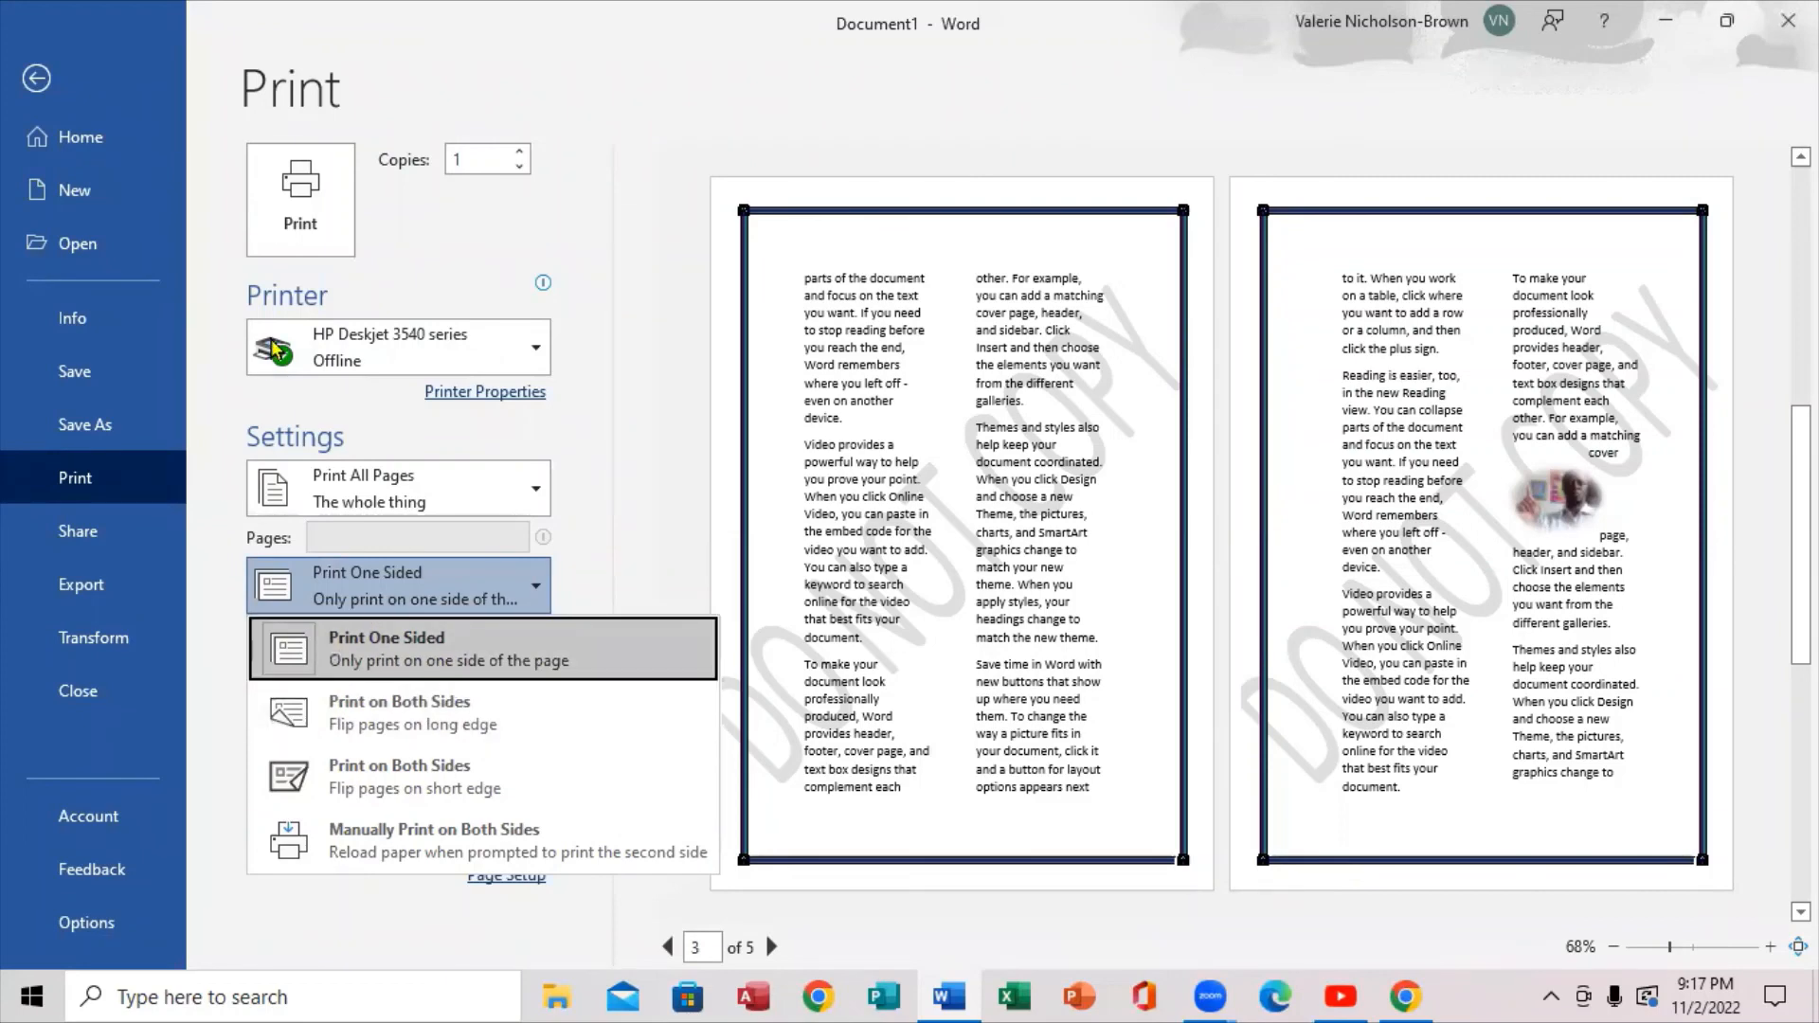
click(28, 83)
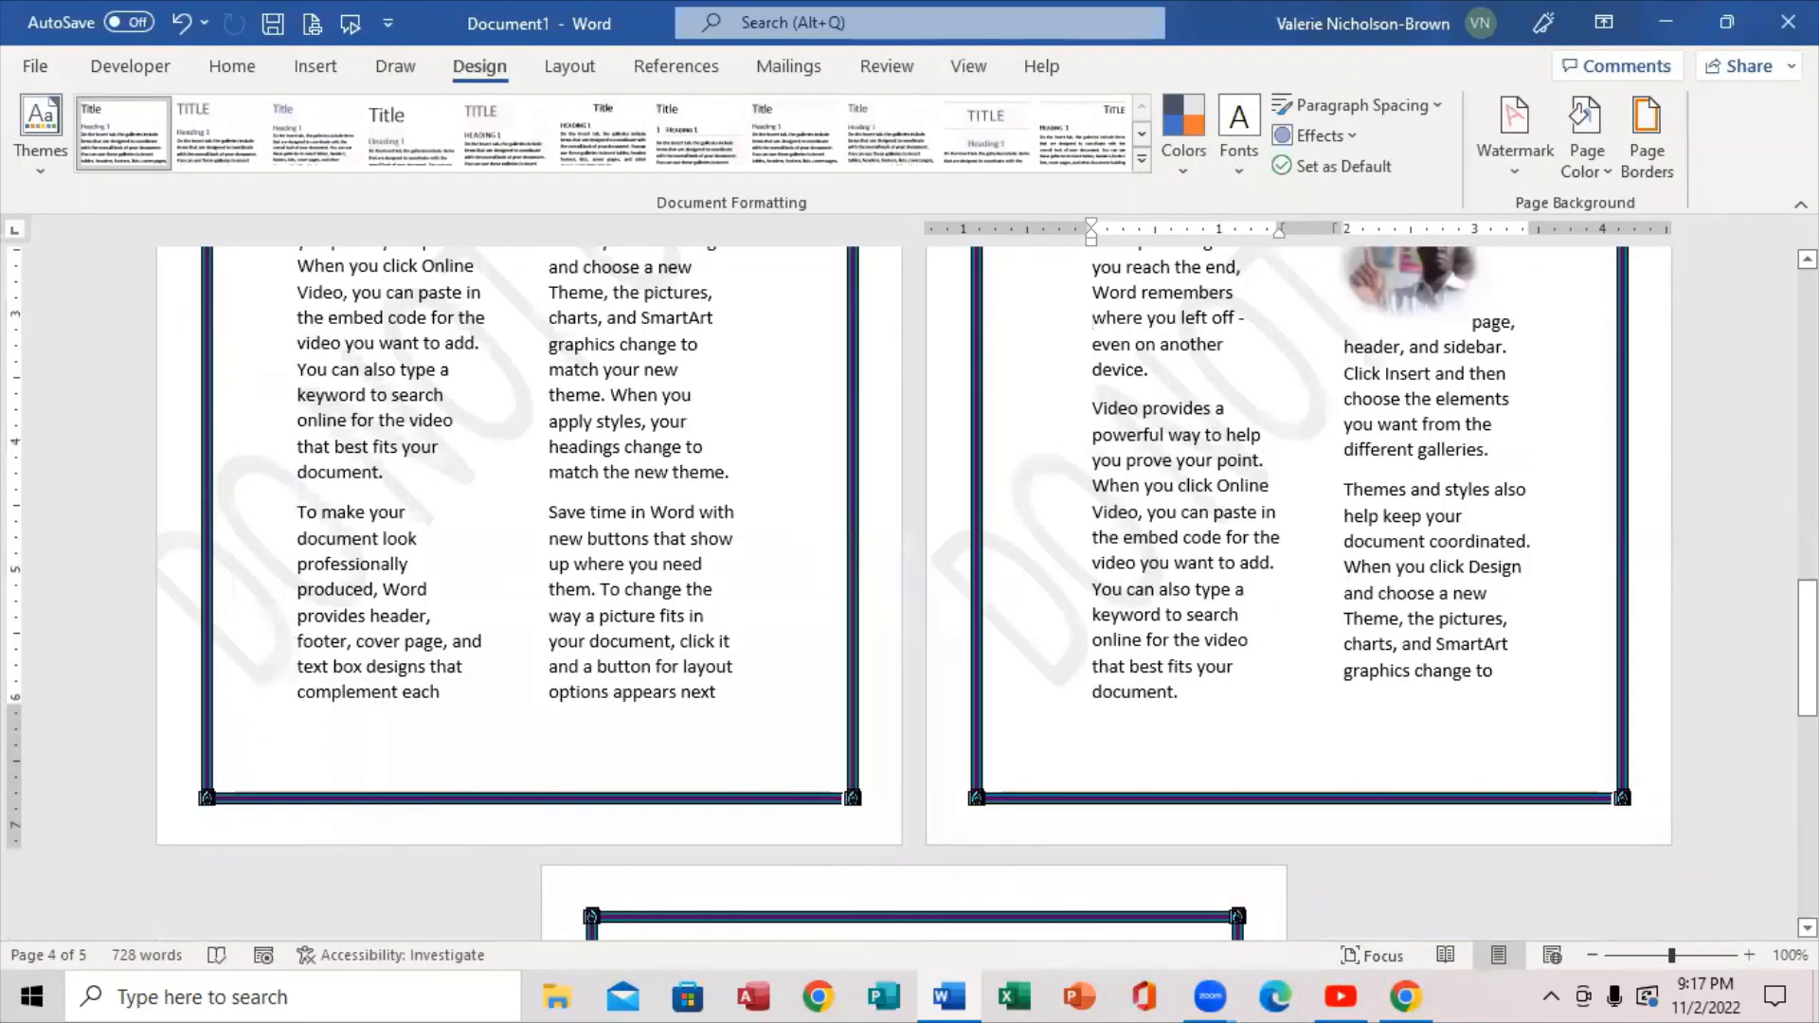
scroll(1590, 522, up, 7)
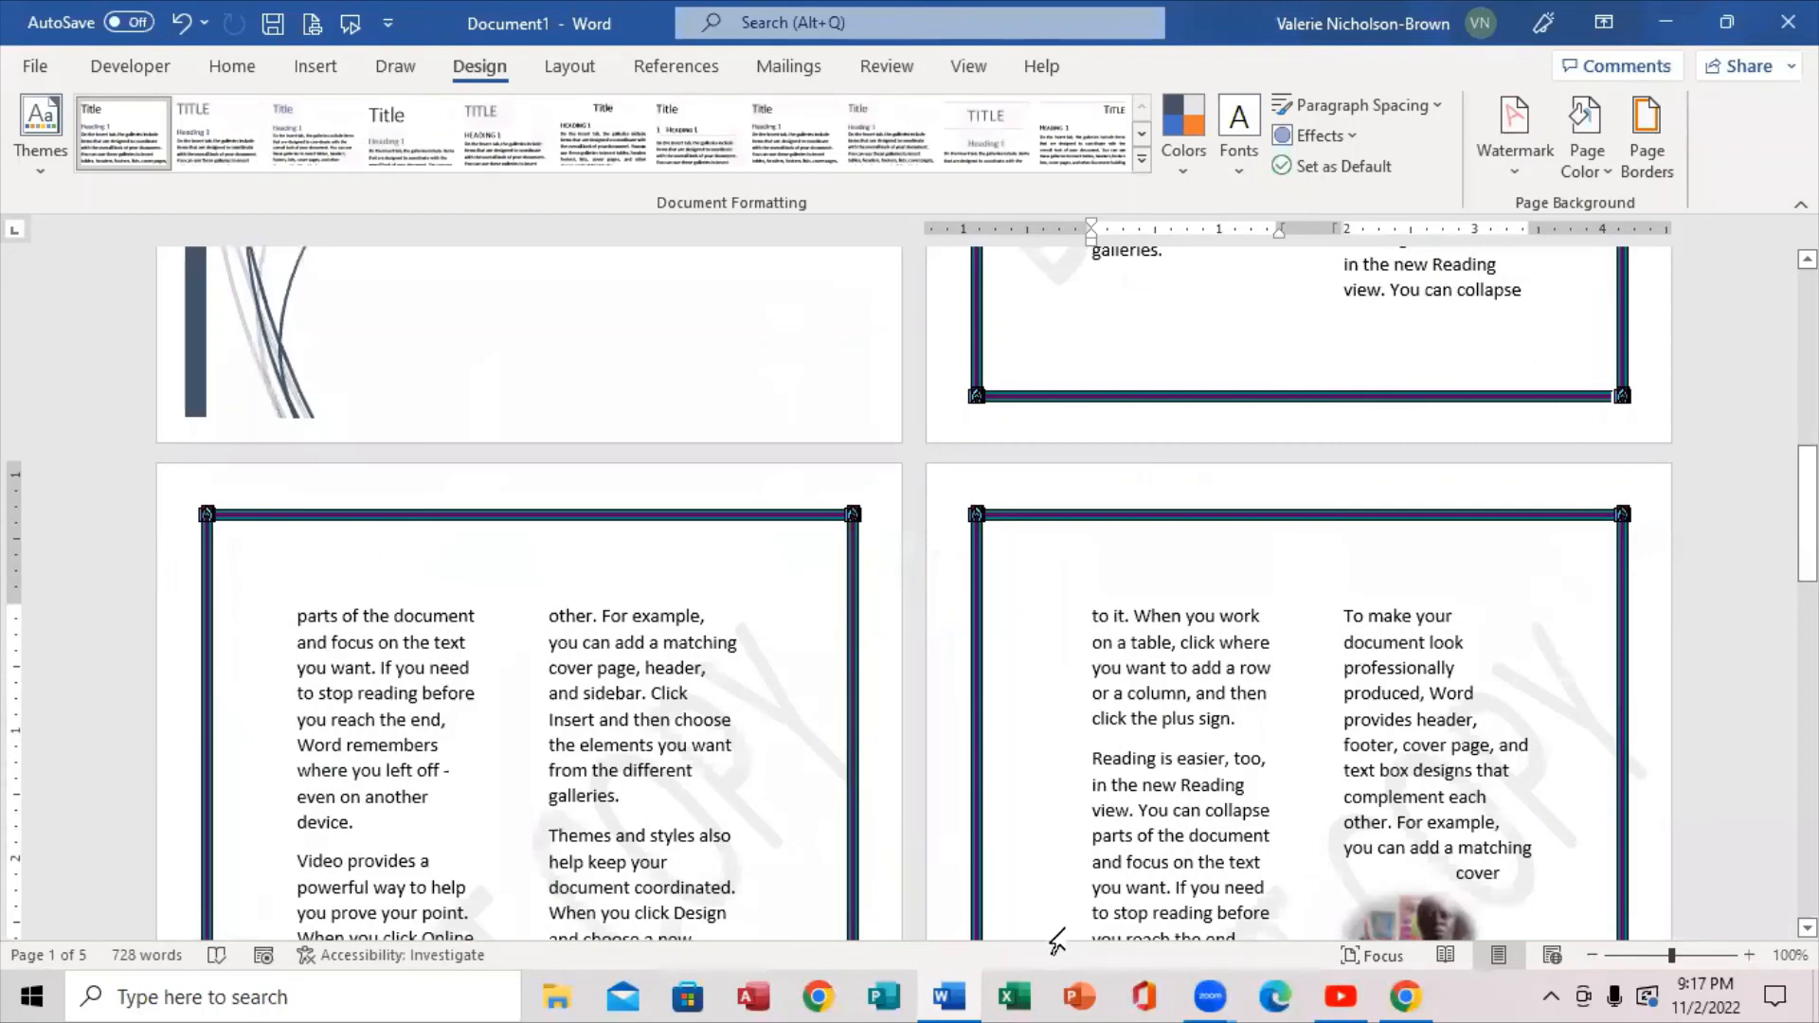